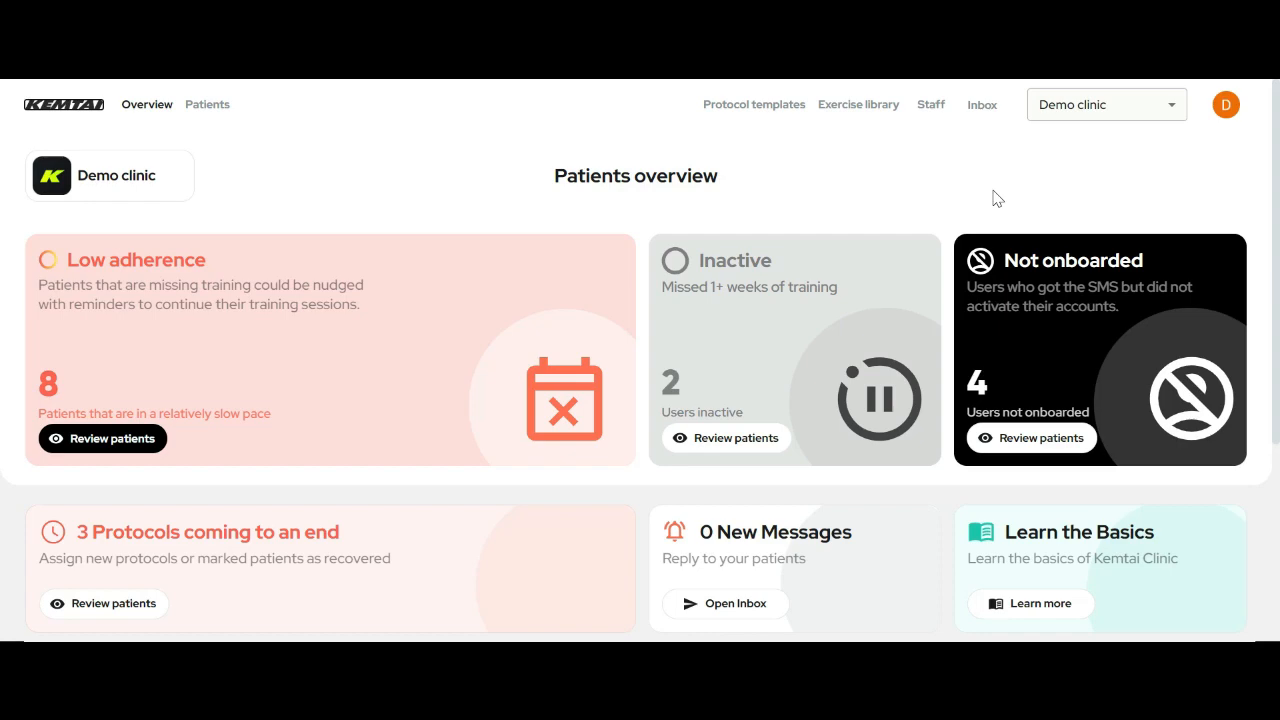
- Review the dashboard cards, highlighting the Low adherence title, its patient count and the inactive users count
{"action": "scroll", "coordinate": [994, 199], "scroll_direction": "down", "scroll_amount": 3}
{"action": "scroll", "coordinate": [1083, 423], "scroll_direction": "up", "scroll_amount": 3}
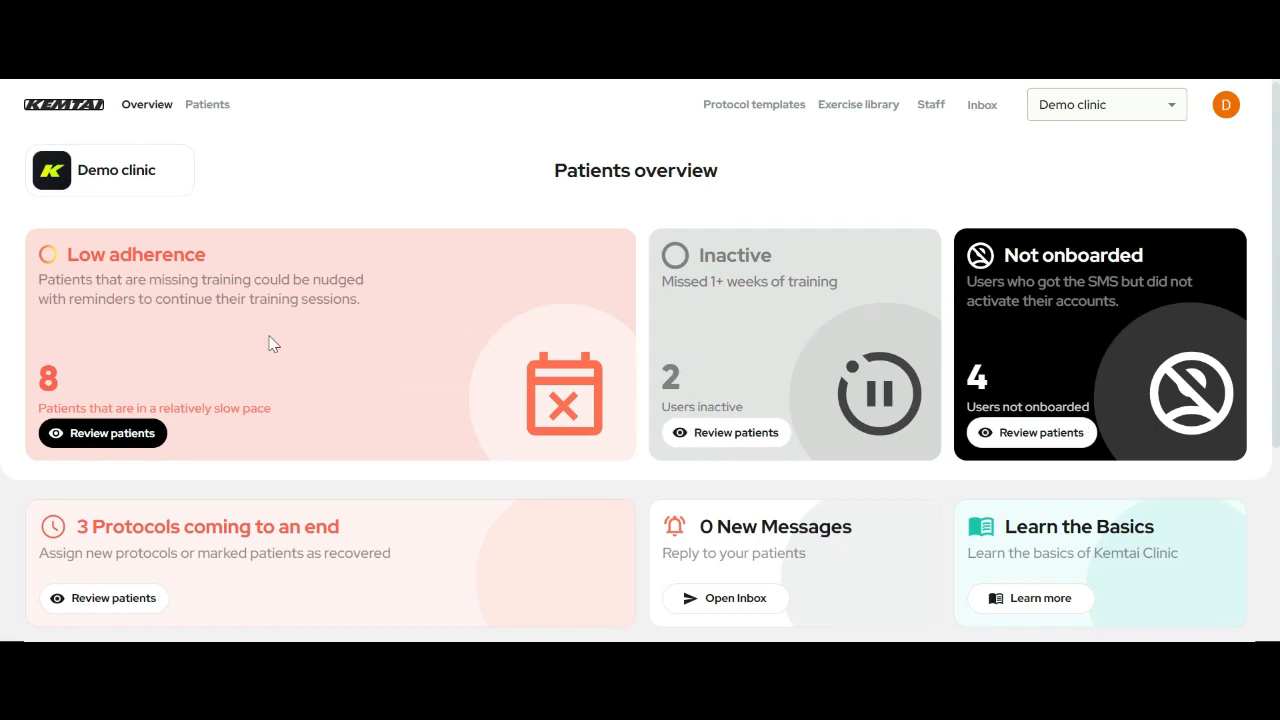
{"action": "scroll", "coordinate": [1034, 337], "scroll_direction": "down", "scroll_amount": 2}
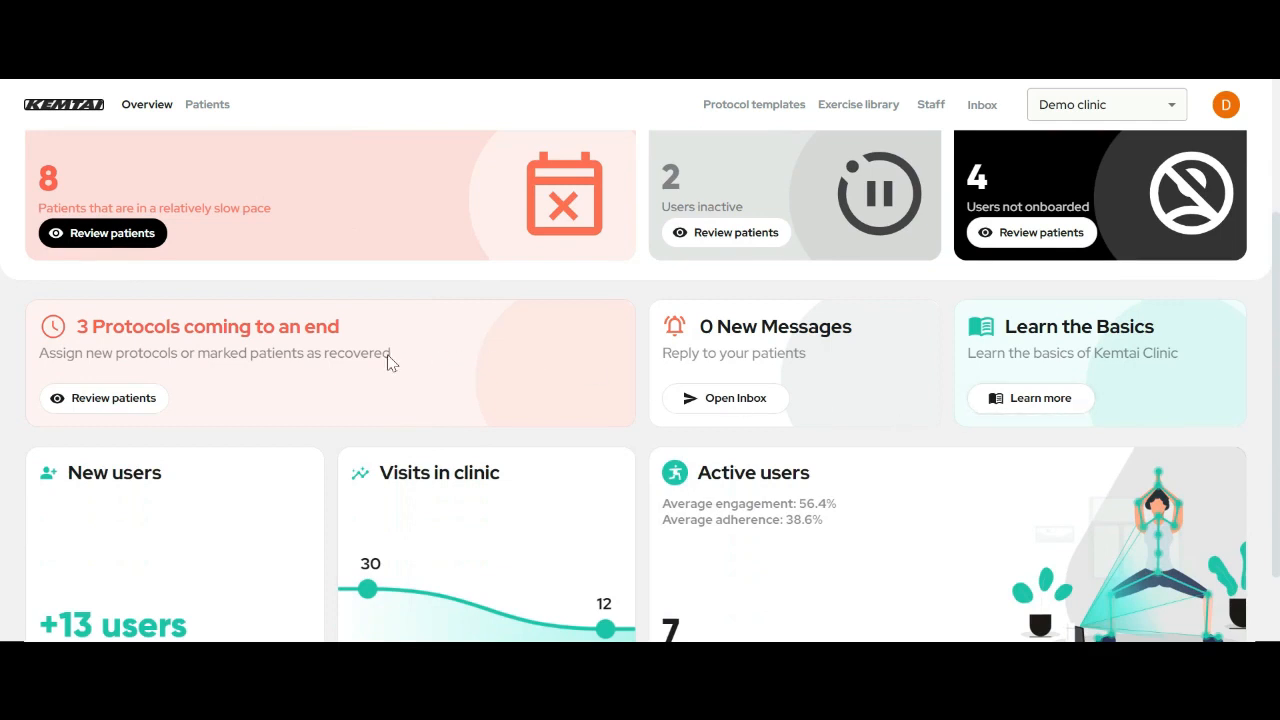
{"action": "scroll", "coordinate": [307, 541], "scroll_direction": "up", "scroll_amount": 2}
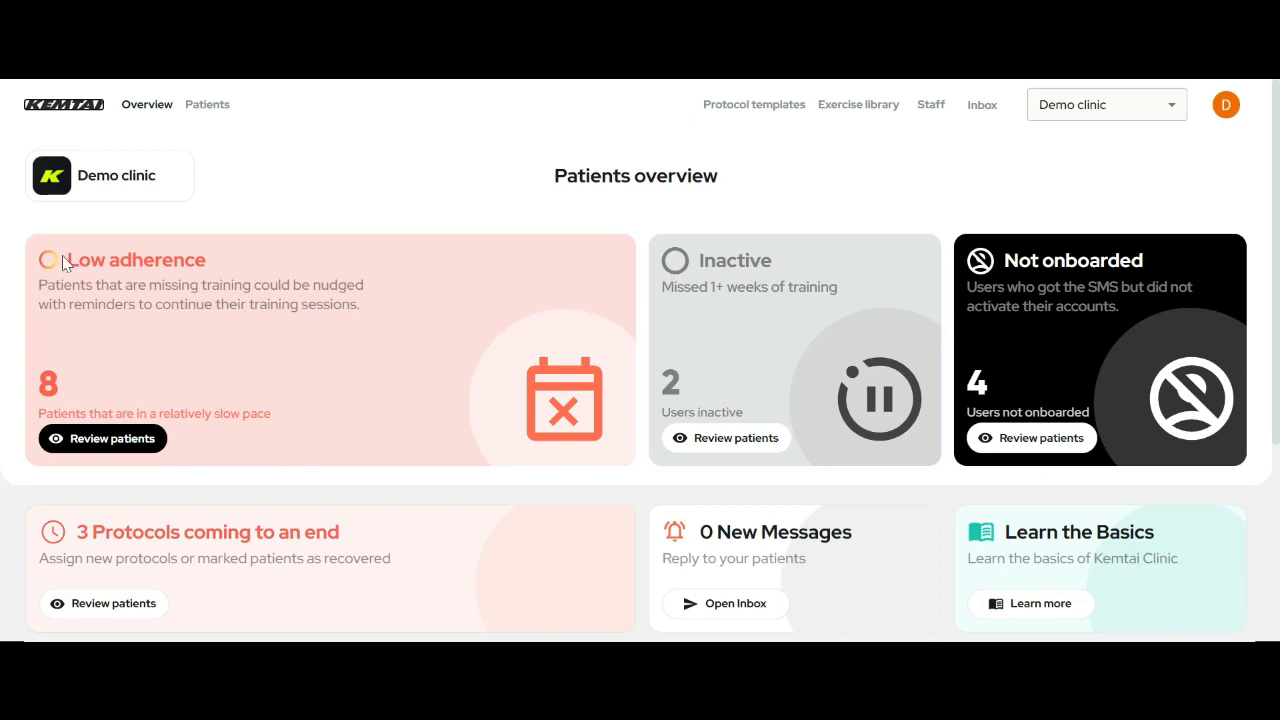
{"action": "left_click_drag", "start_coordinate": [66, 260], "coordinate": [174, 260]}
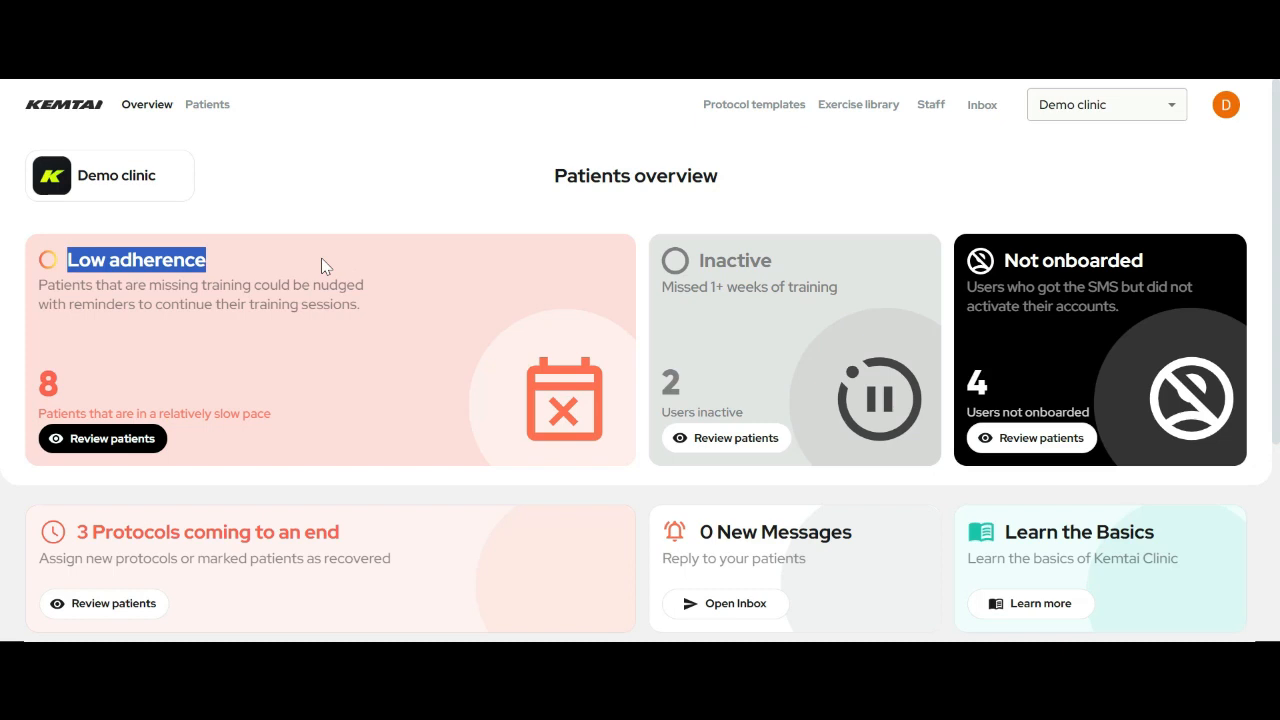
{"action": "left_click", "coordinate": [322, 266]}
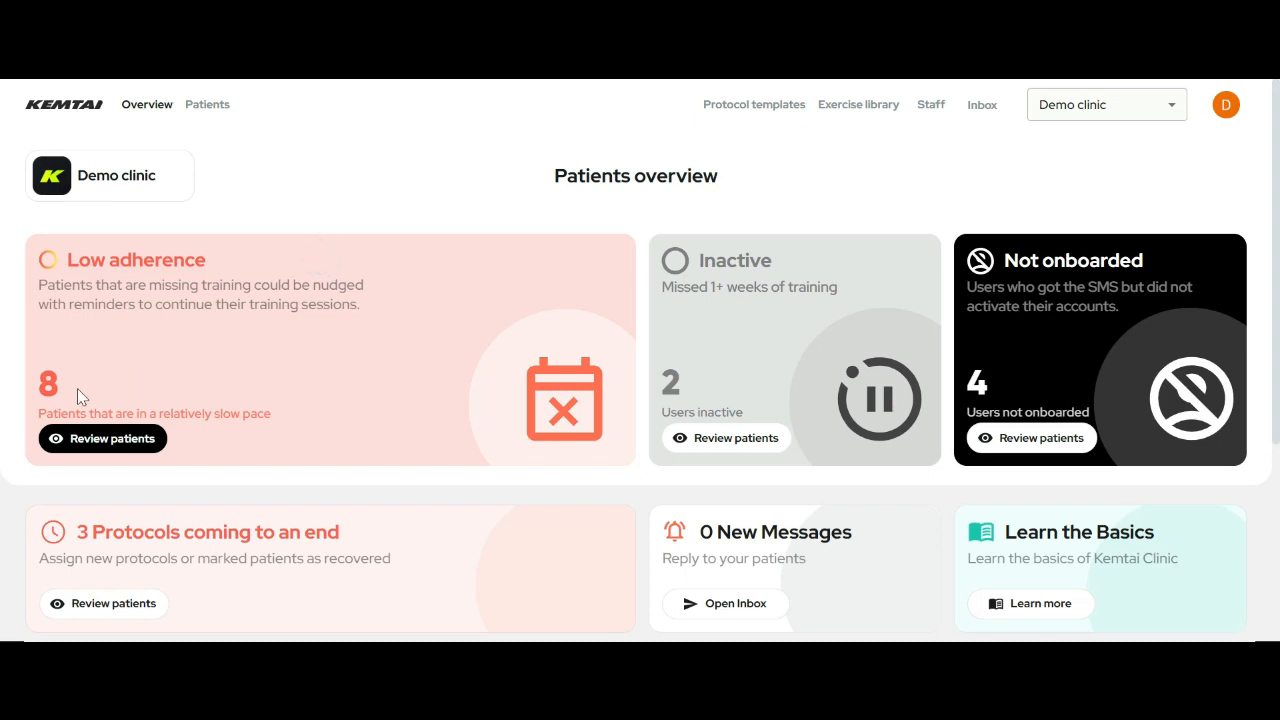
{"action": "left_click_drag", "start_coordinate": [77, 388], "coordinate": [39, 387]}
{"action": "left_click", "coordinate": [151, 366]}
{"action": "double_click", "coordinate": [682, 381]}
{"action": "left_click", "coordinate": [806, 354]}
- Scroll the dashboard, then go to Patients to list all 40 patients
{"action": "scroll", "coordinate": [1009, 385], "scroll_direction": "down", "scroll_amount": 1}
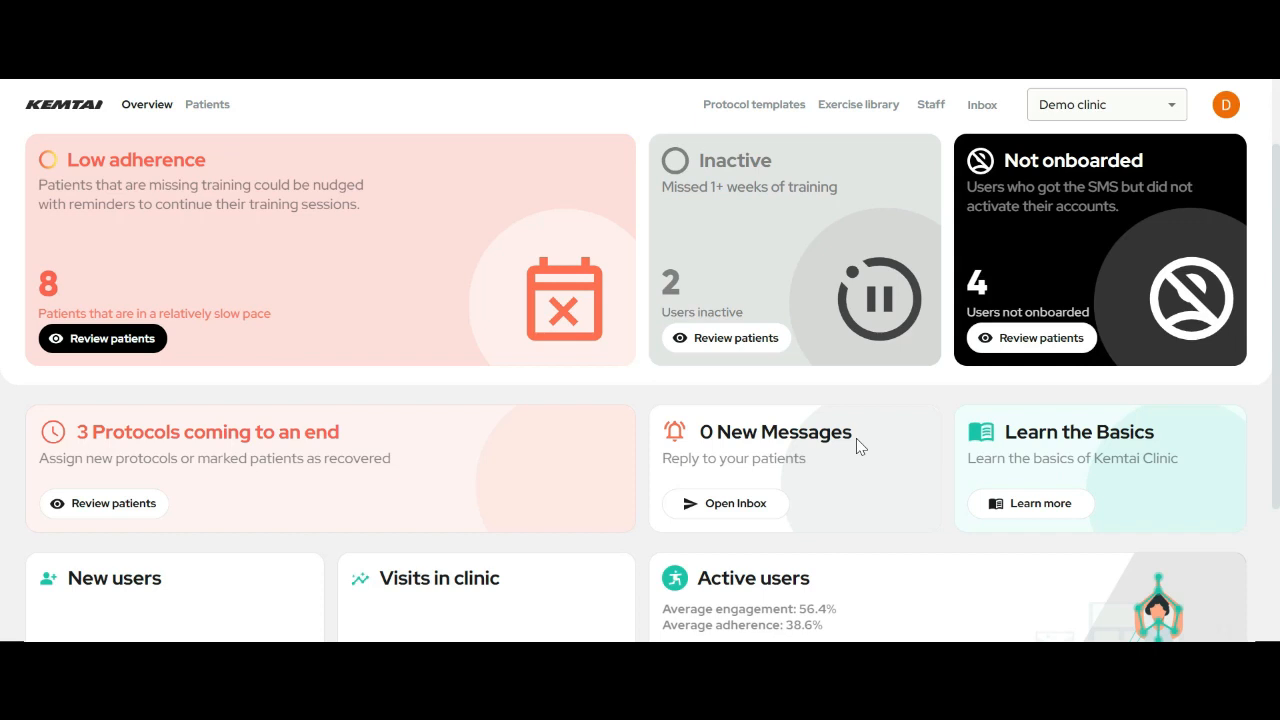
{"action": "scroll", "coordinate": [856, 438], "scroll_direction": "down", "scroll_amount": 2}
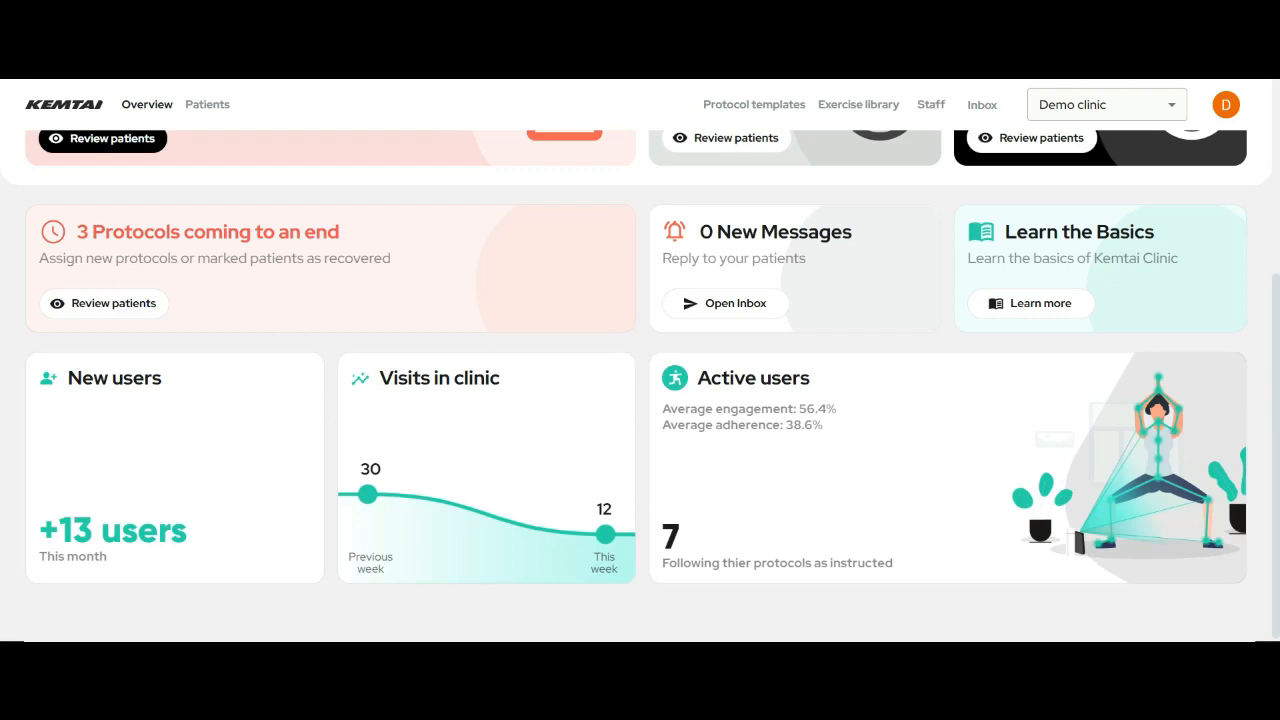
{"action": "scroll", "coordinate": [414, 171], "scroll_direction": "down", "scroll_amount": 1}
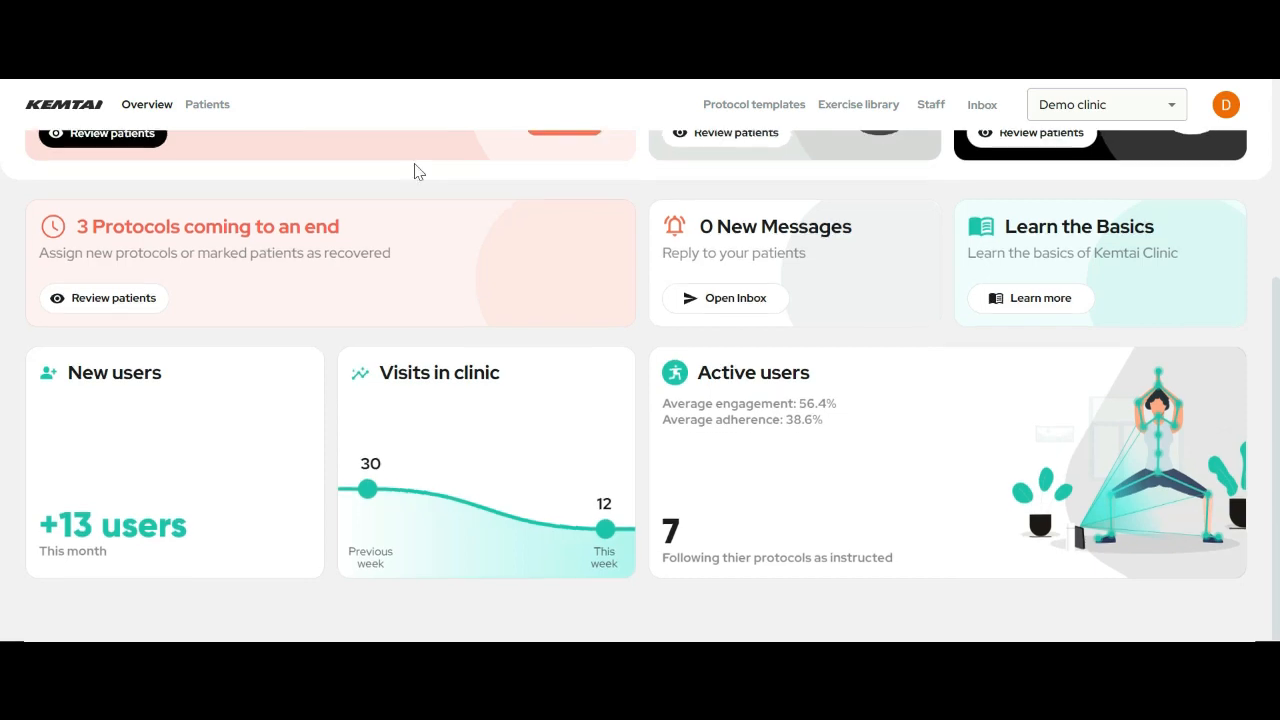
{"action": "scroll", "coordinate": [363, 309], "scroll_direction": "up", "scroll_amount": 3}
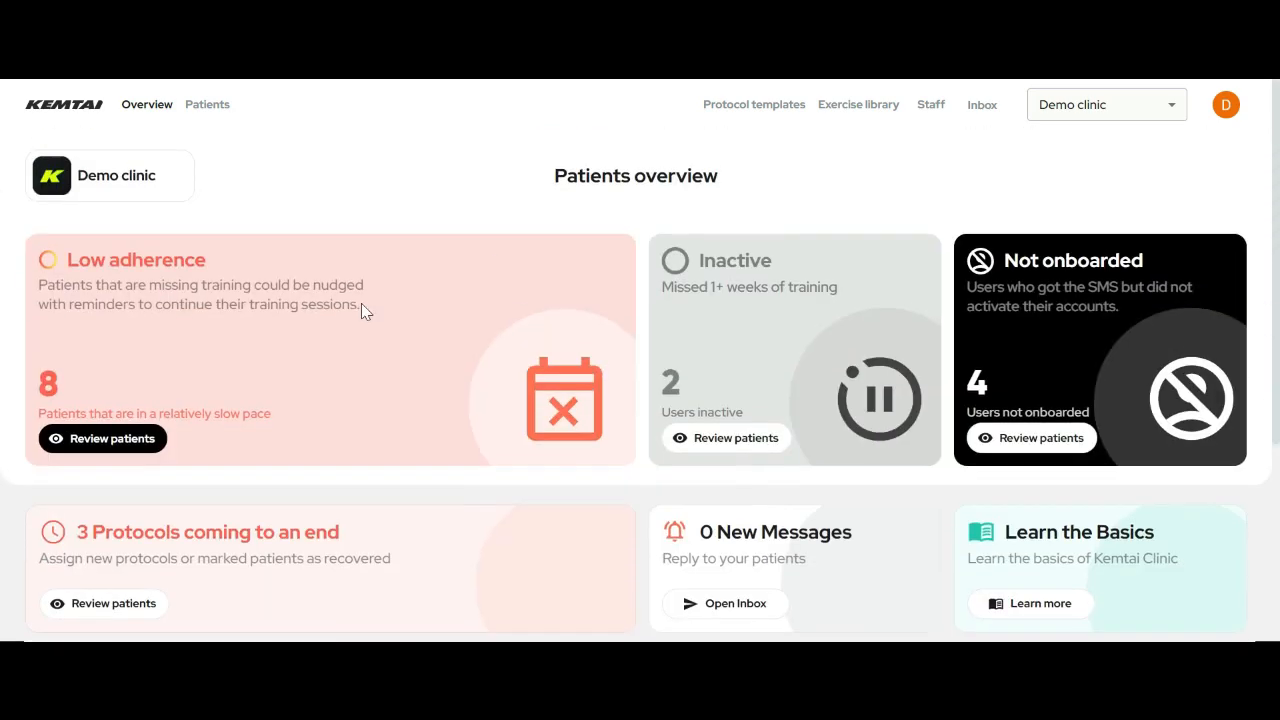
{"action": "left_click", "coordinate": [208, 106]}
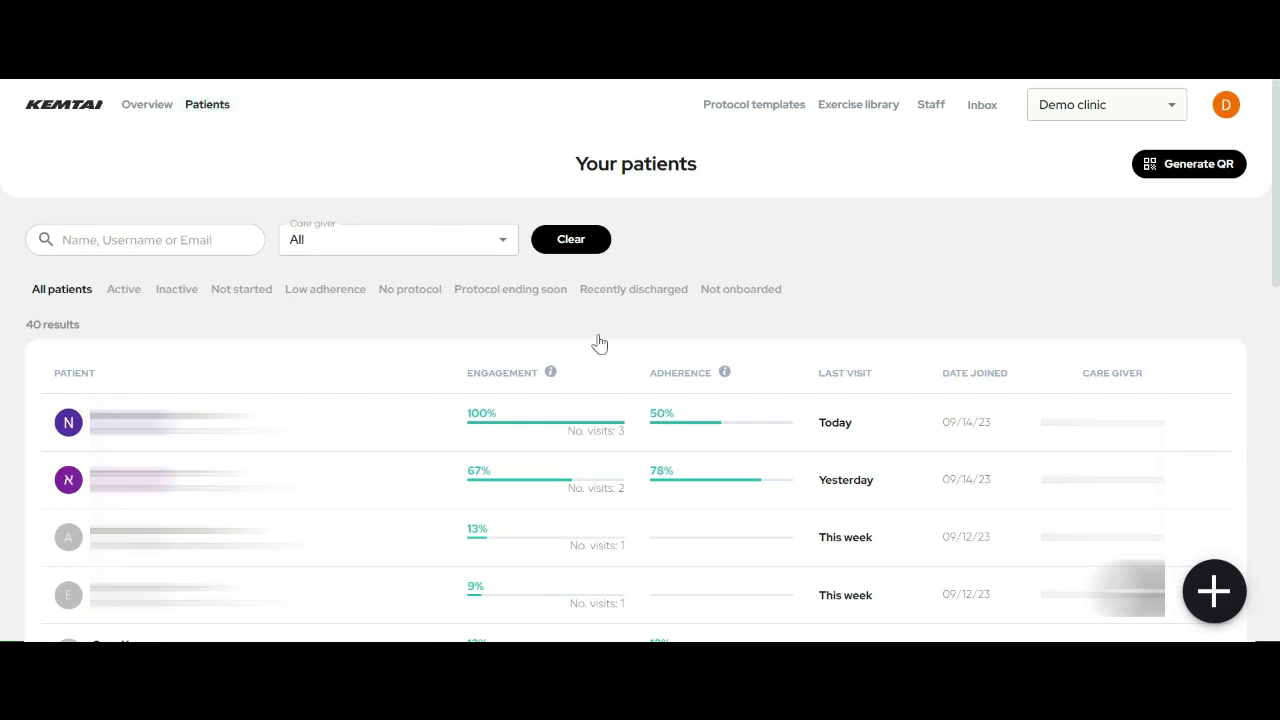
{"action": "scroll", "coordinate": [3, 198], "scroll_direction": "down", "scroll_amount": 8}
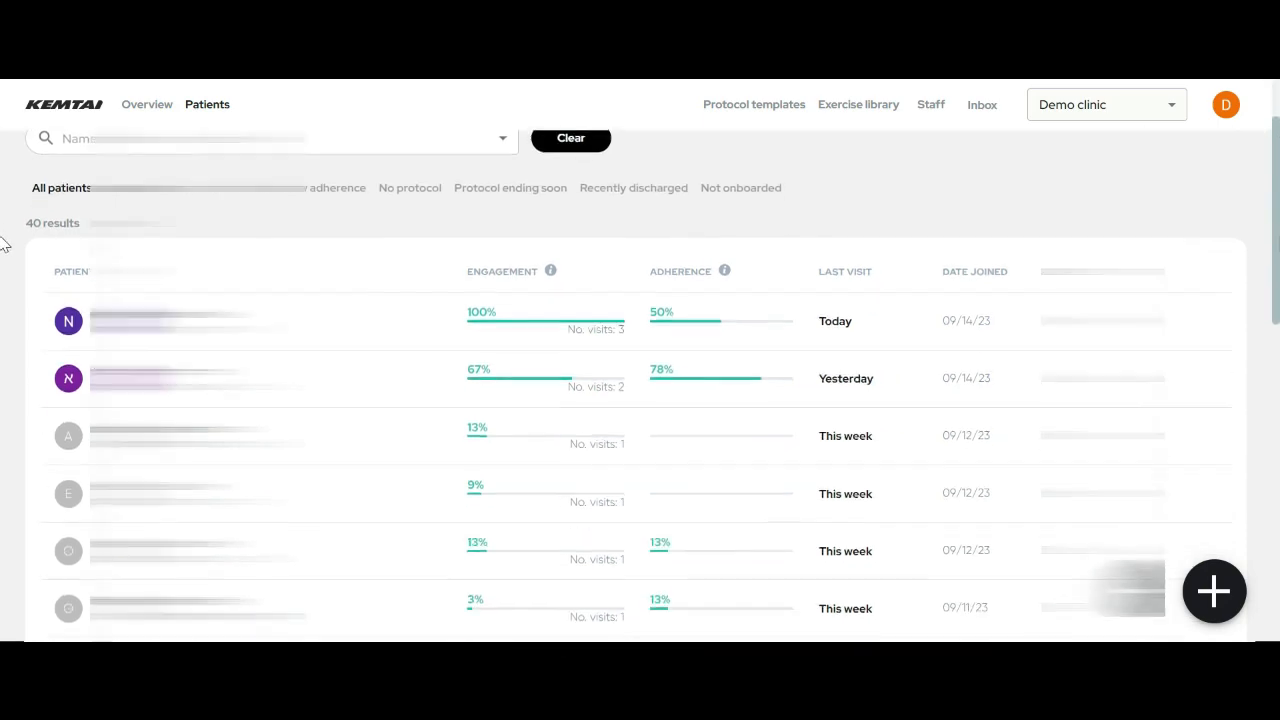
{"action": "scroll", "coordinate": [3, 462], "scroll_direction": "down", "scroll_amount": 5}
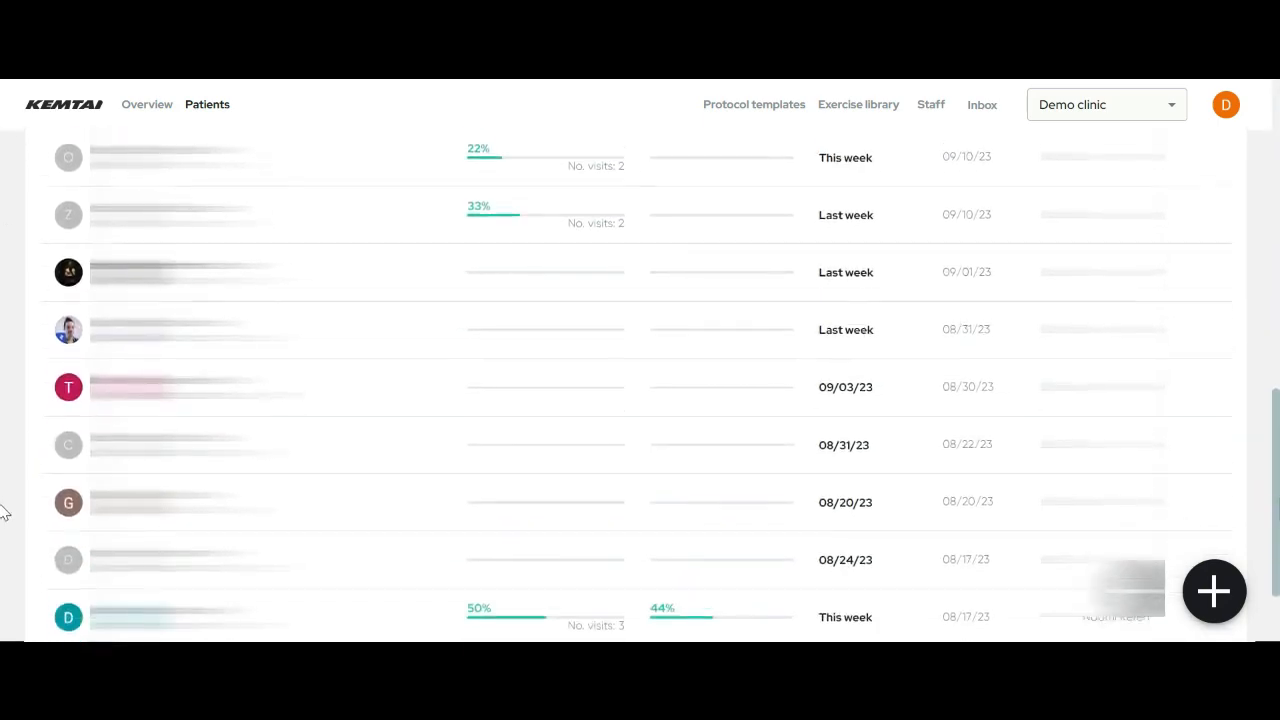
{"action": "scroll", "coordinate": [3, 615], "scroll_direction": "up", "scroll_amount": 15}
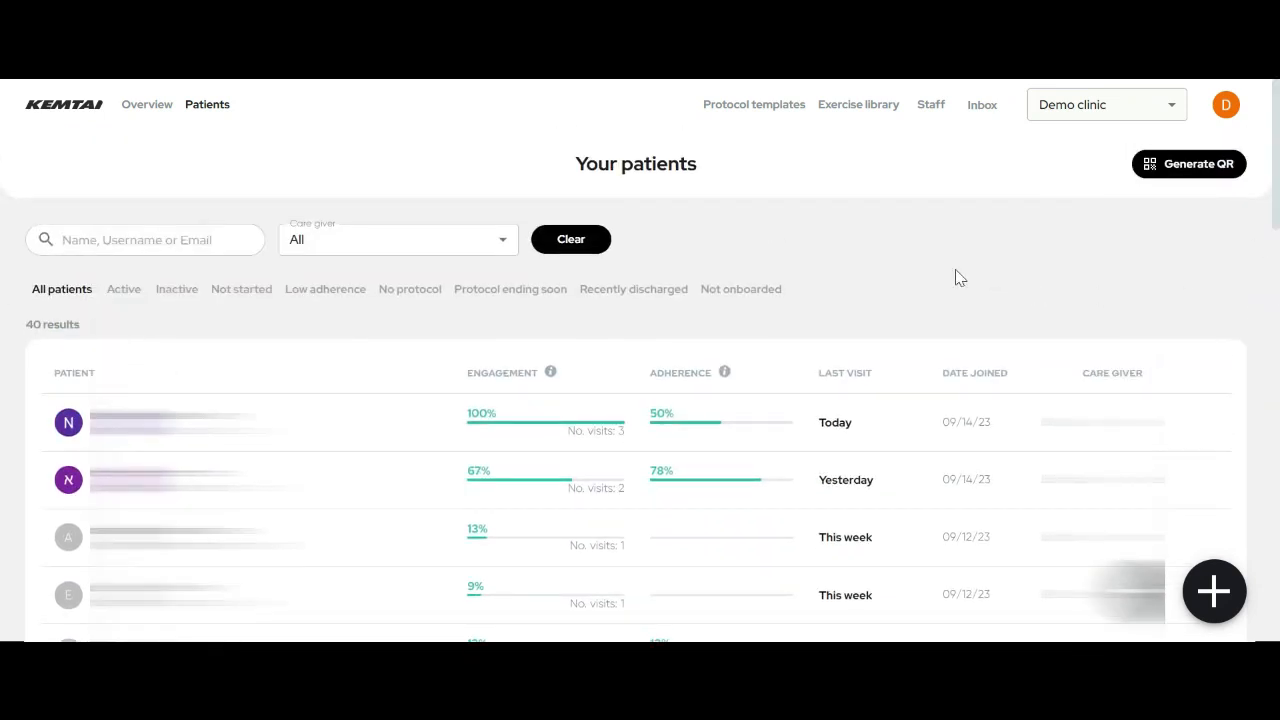
{"action": "left_click", "coordinate": [396, 247]}
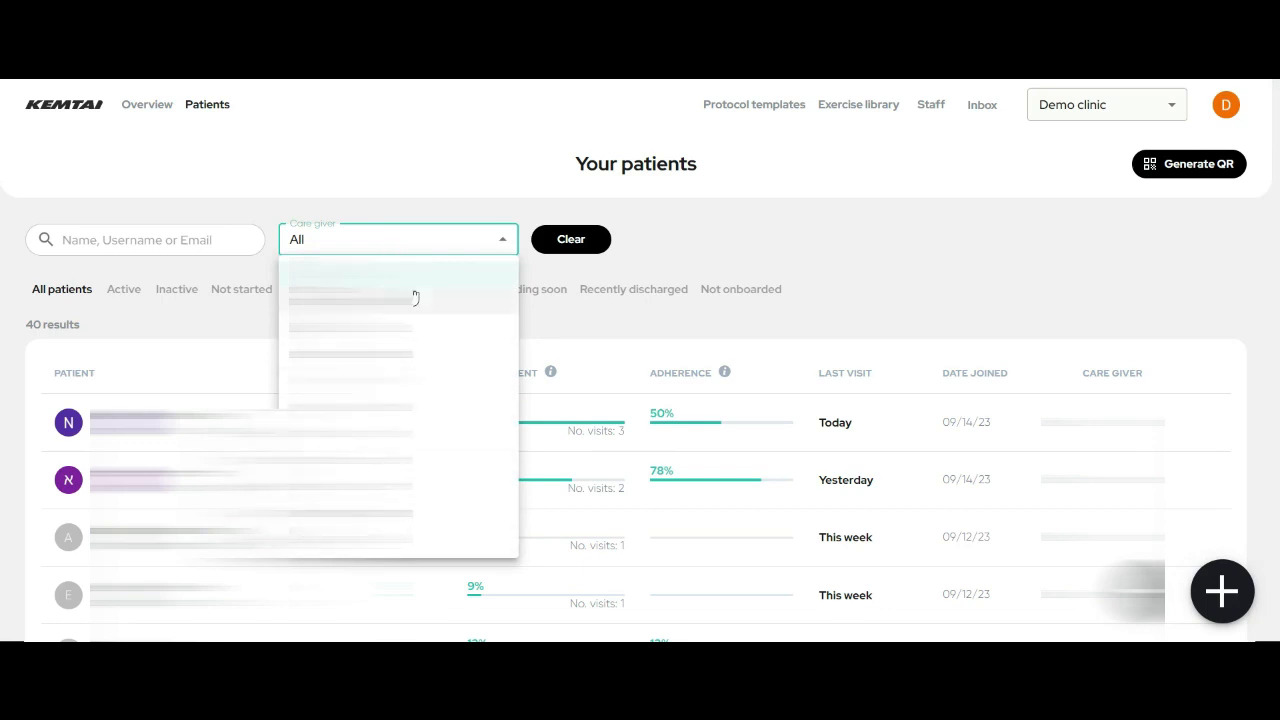
{"action": "left_click", "coordinate": [418, 241]}
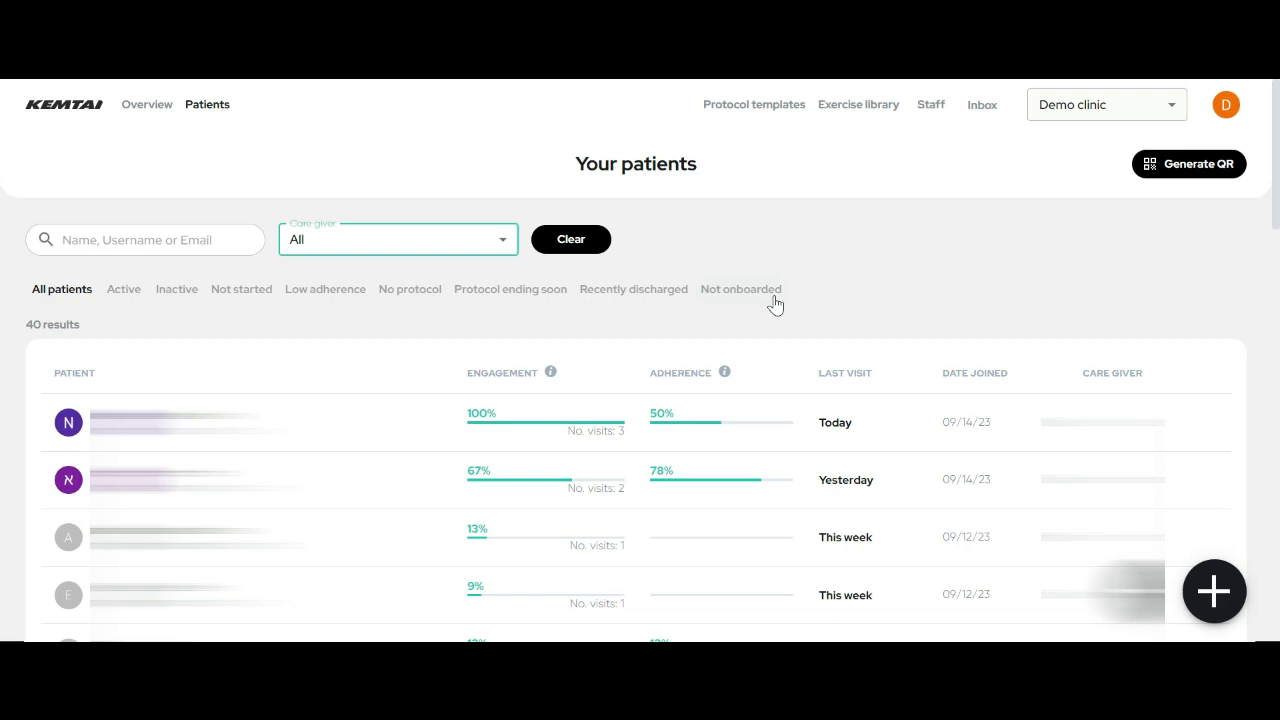
- Filter patients to Active (7 results) and open the first patient's testing adherence protocol page
{"action": "left_click", "coordinate": [134, 296]}
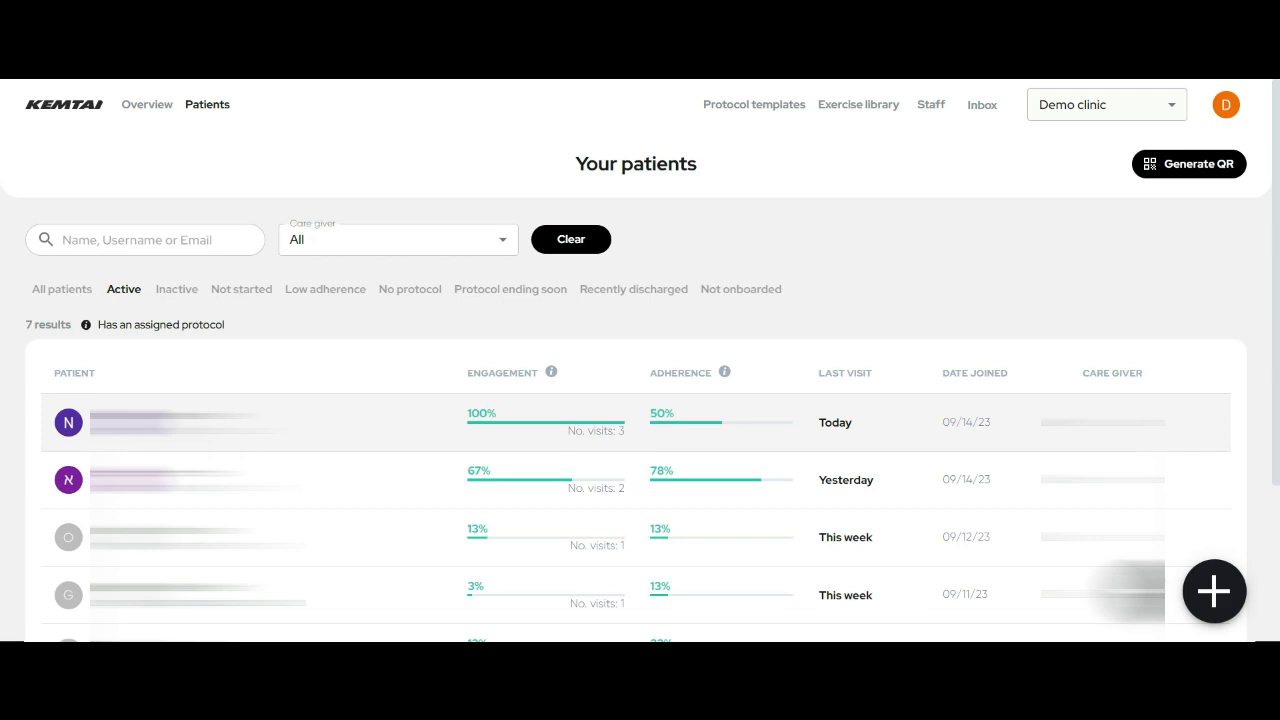
{"action": "left_click", "coordinate": [112, 424]}
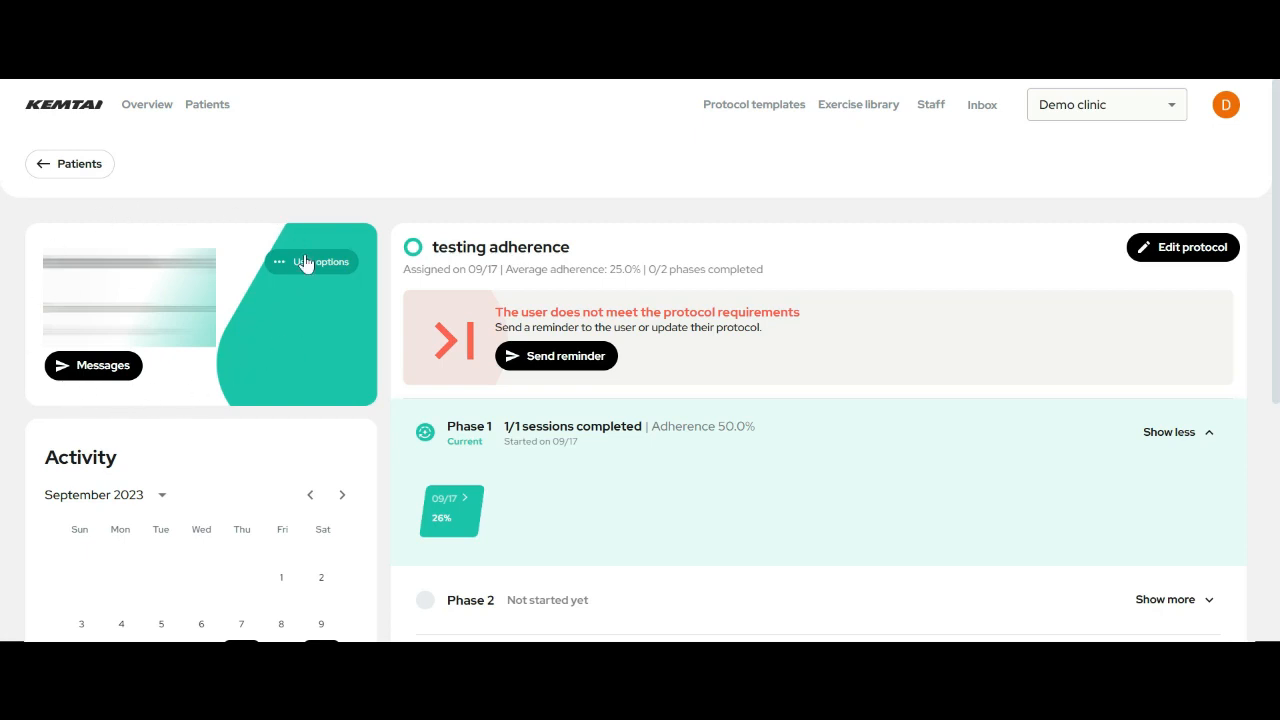
- Open and close the patient chat, review the protocol page, then reopen the empty chat
{"action": "left_click", "coordinate": [90, 374]}
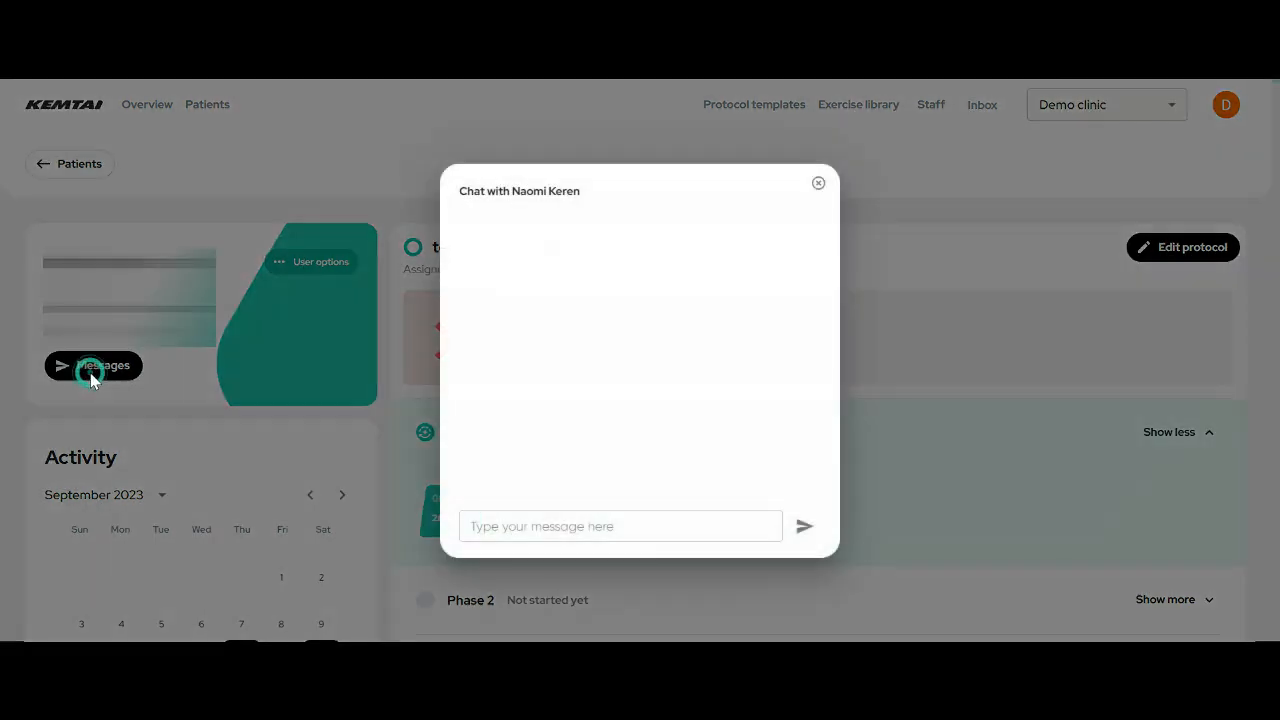
{"action": "left_click", "coordinate": [455, 520]}
{"action": "left_click", "coordinate": [818, 183]}
{"action": "scroll", "coordinate": [352, 476], "scroll_direction": "down", "scroll_amount": 3}
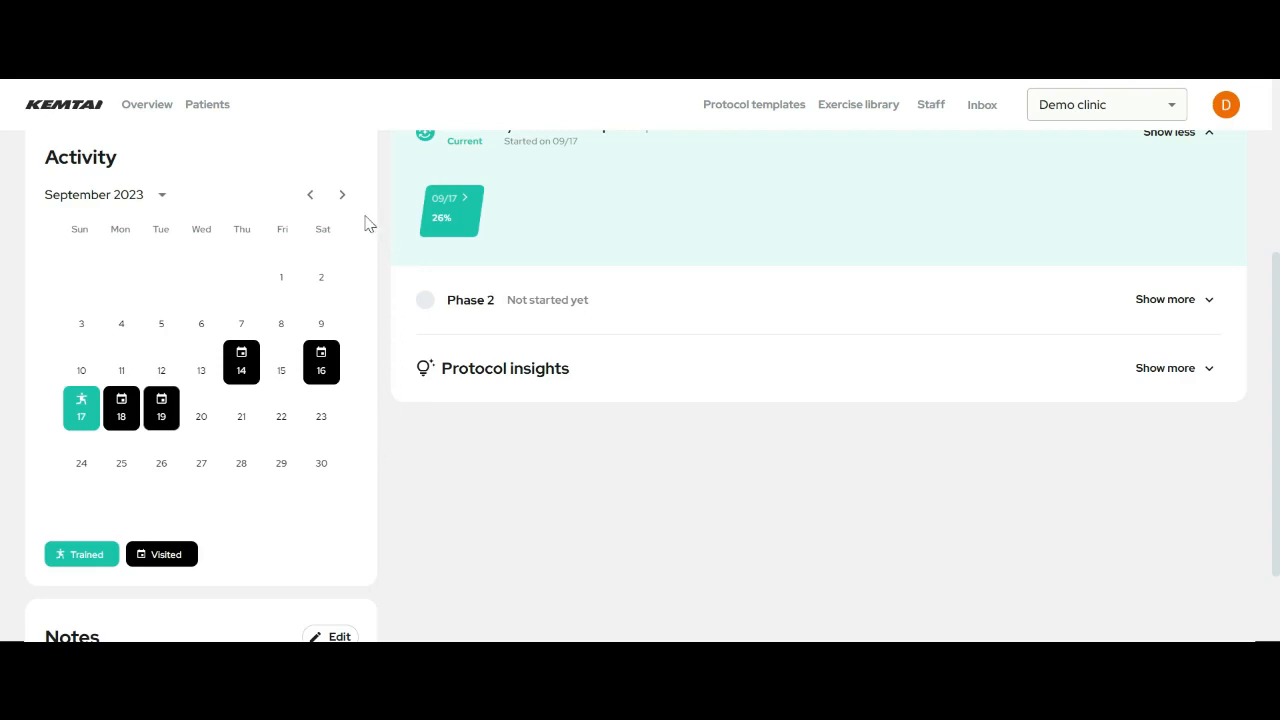
{"action": "scroll", "coordinate": [366, 220], "scroll_direction": "up", "scroll_amount": 3}
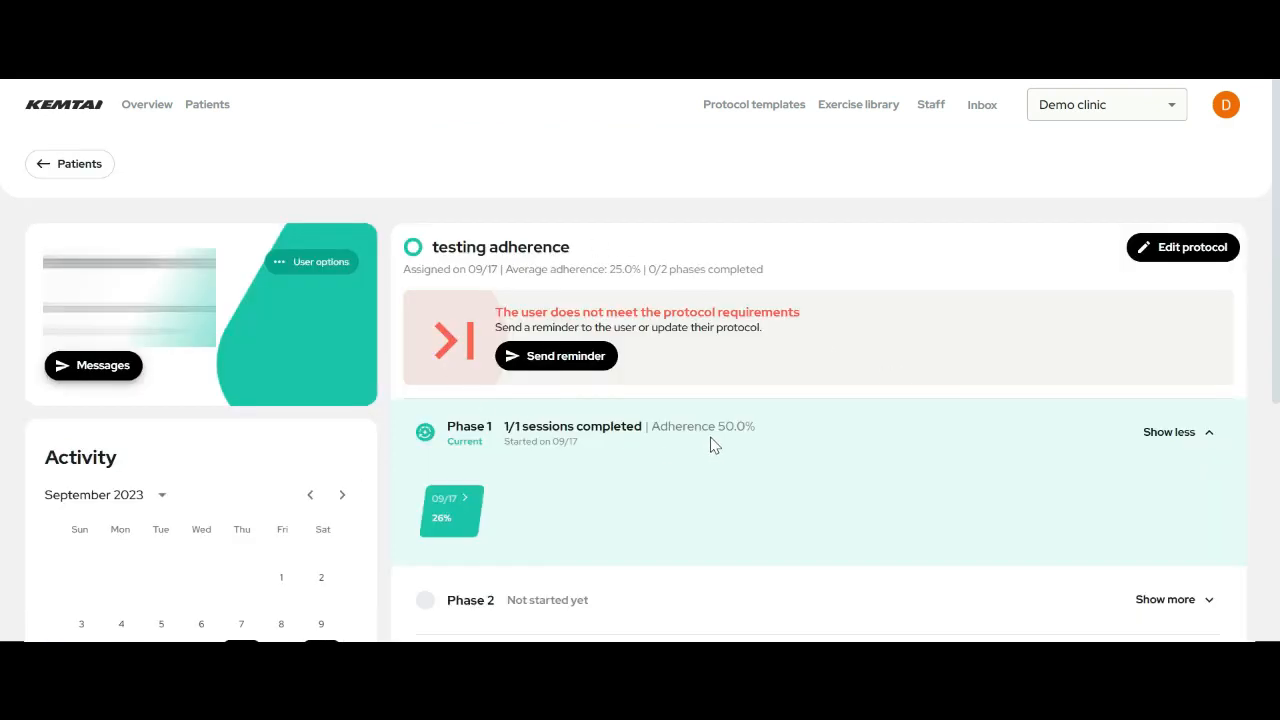
{"action": "scroll", "coordinate": [714, 445], "scroll_direction": "down", "scroll_amount": 2}
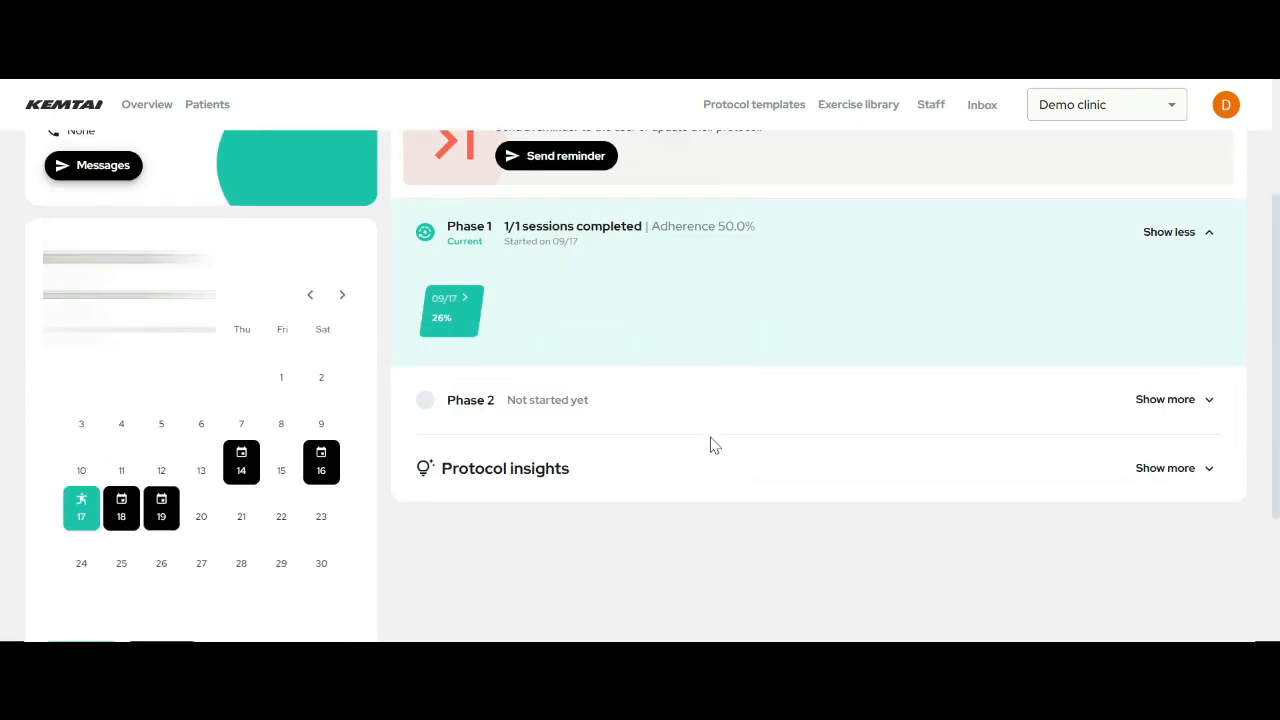
{"action": "scroll", "coordinate": [714, 445], "scroll_direction": "up", "scroll_amount": 2}
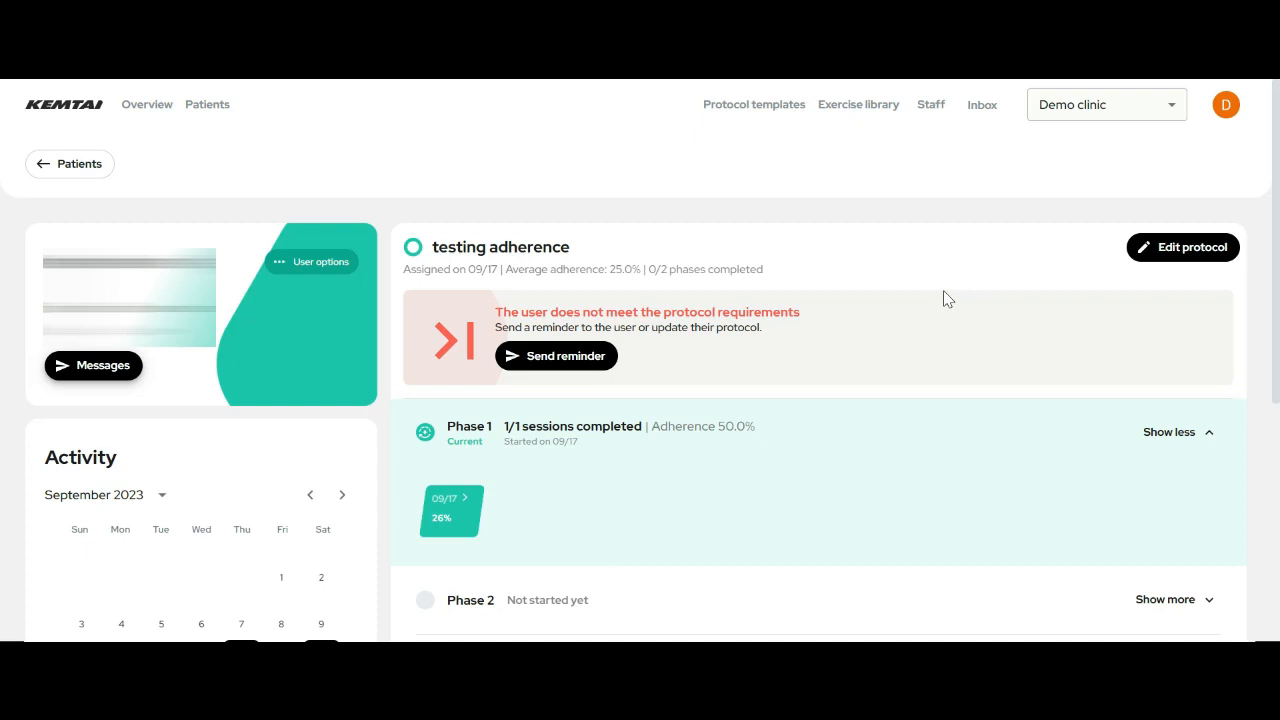
{"action": "left_click", "coordinate": [93, 363]}
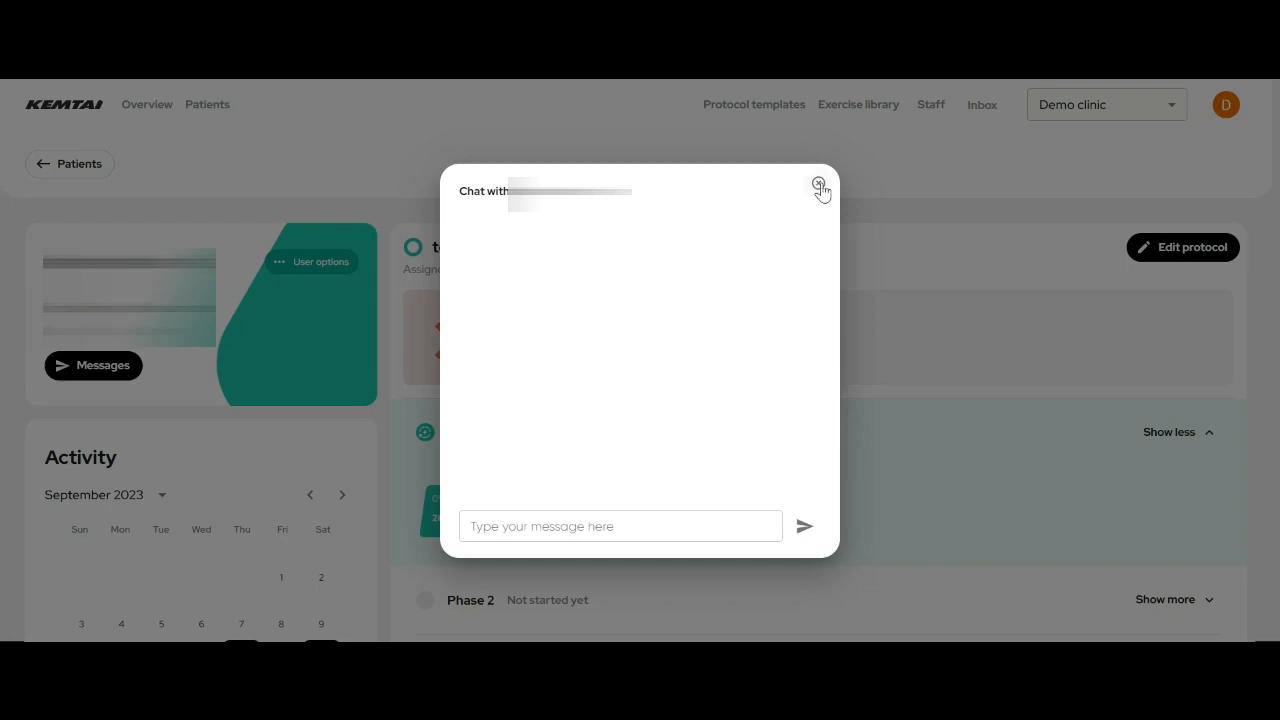
- Close the chat and inspect the Phase 1 session from 09/17 with its 26% score
{"action": "left_click", "coordinate": [818, 184]}
{"action": "scroll", "coordinate": [417, 314], "scroll_direction": "down", "scroll_amount": 3}
{"action": "mouse_move", "coordinate": [431, 318]}
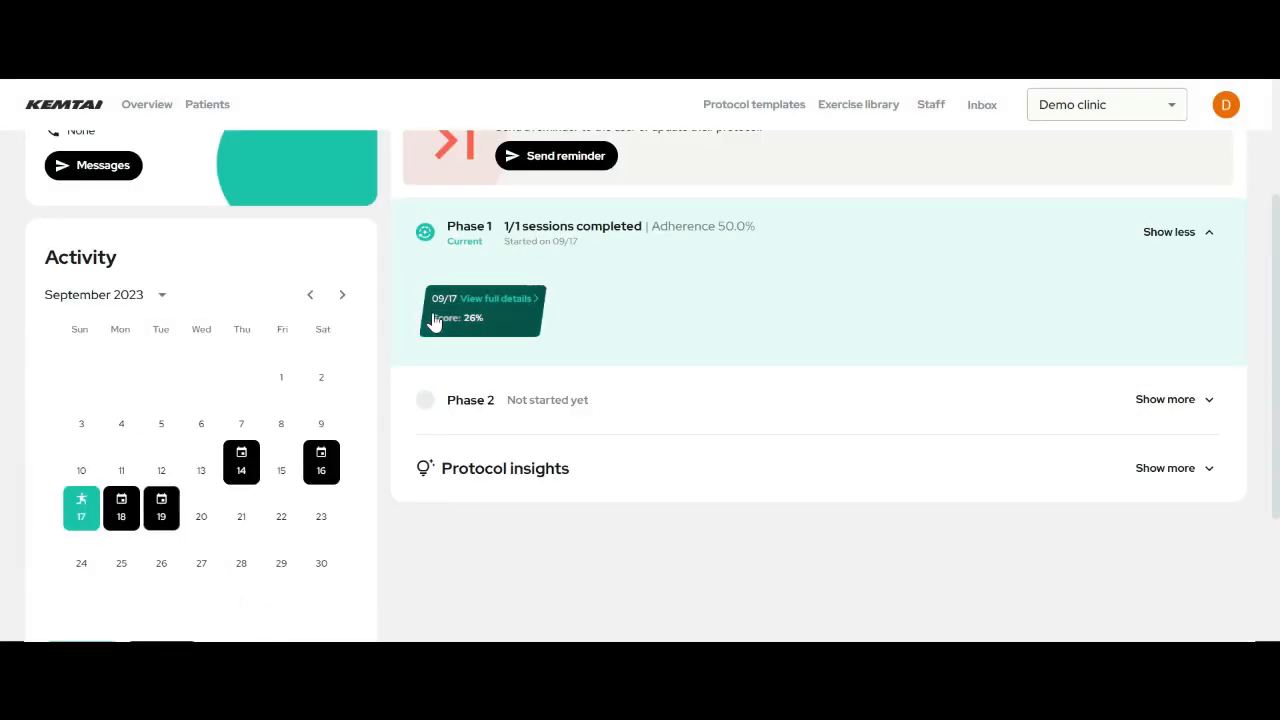
{"action": "left_click", "coordinate": [491, 310]}
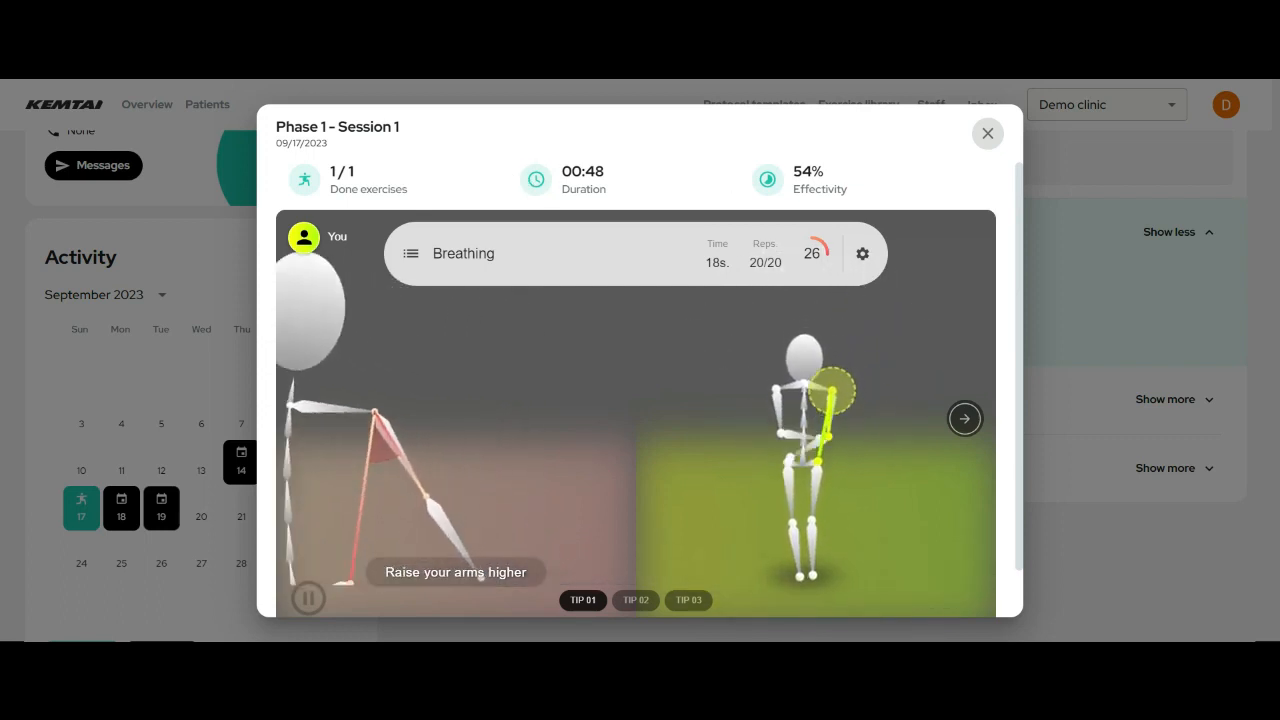
{"action": "scroll", "coordinate": [785, 346], "scroll_direction": "down", "scroll_amount": 1}
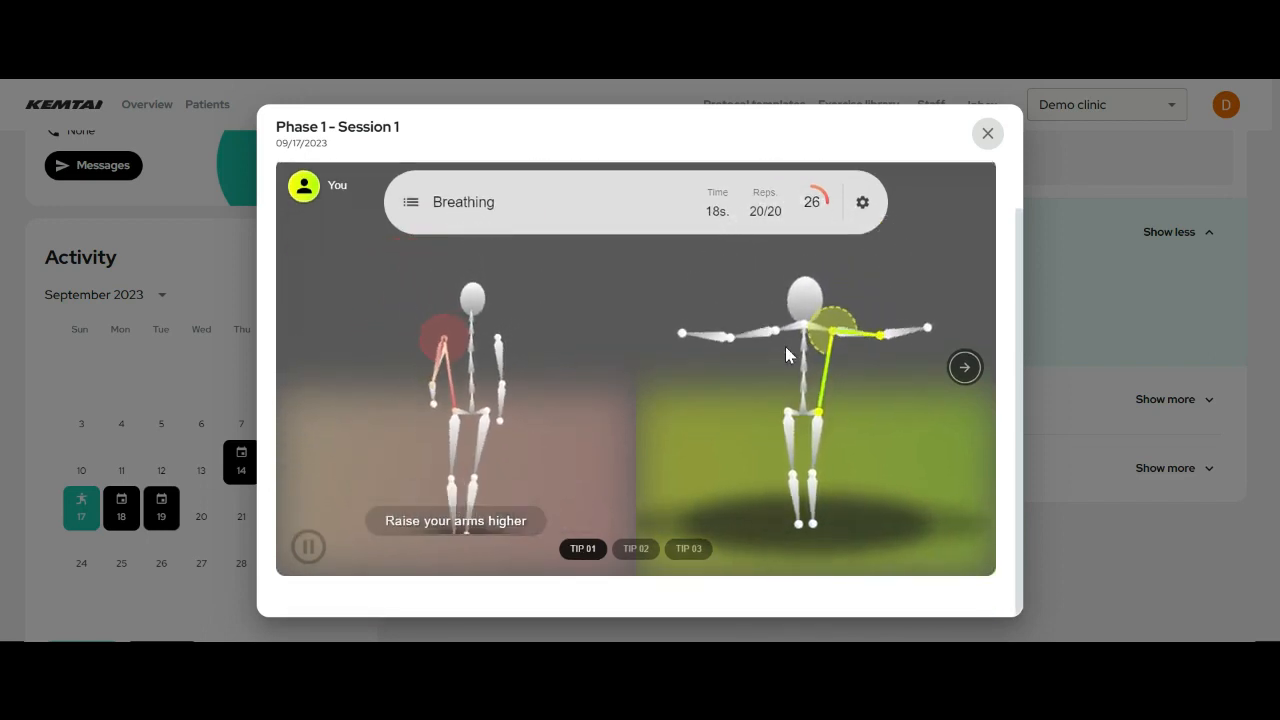
{"action": "left_click", "coordinate": [410, 205]}
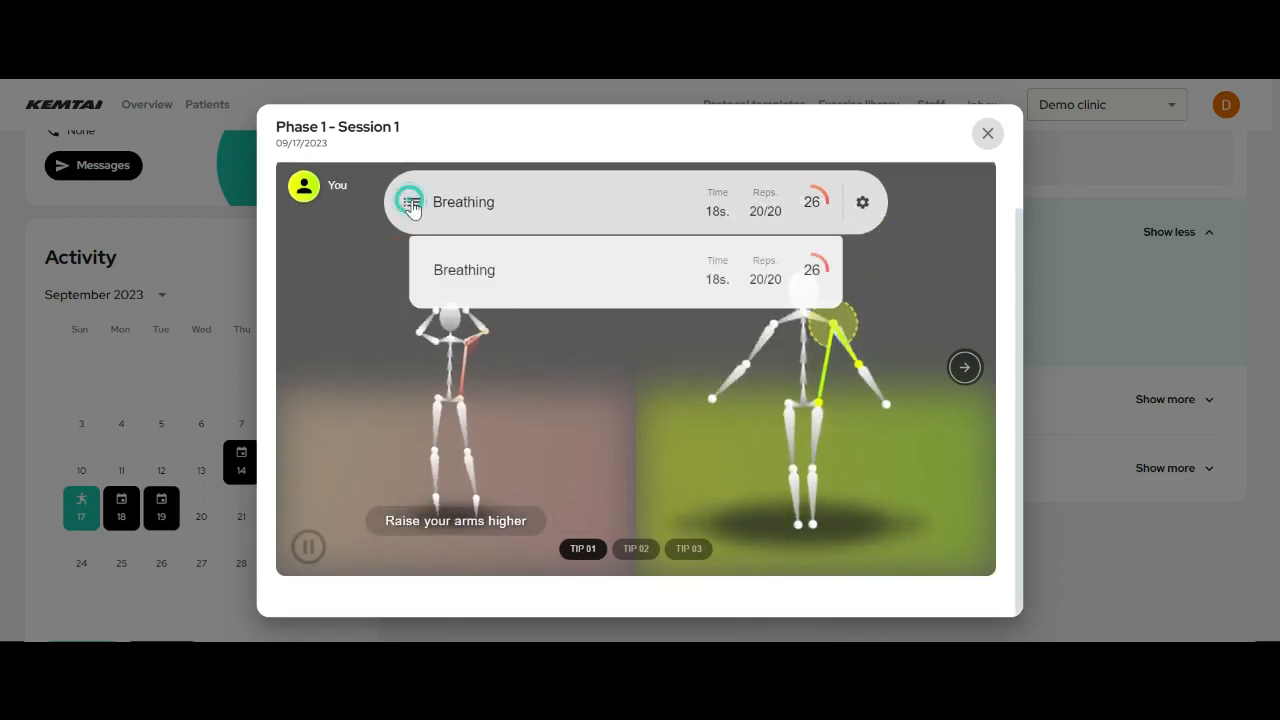
{"action": "left_click", "coordinate": [412, 208]}
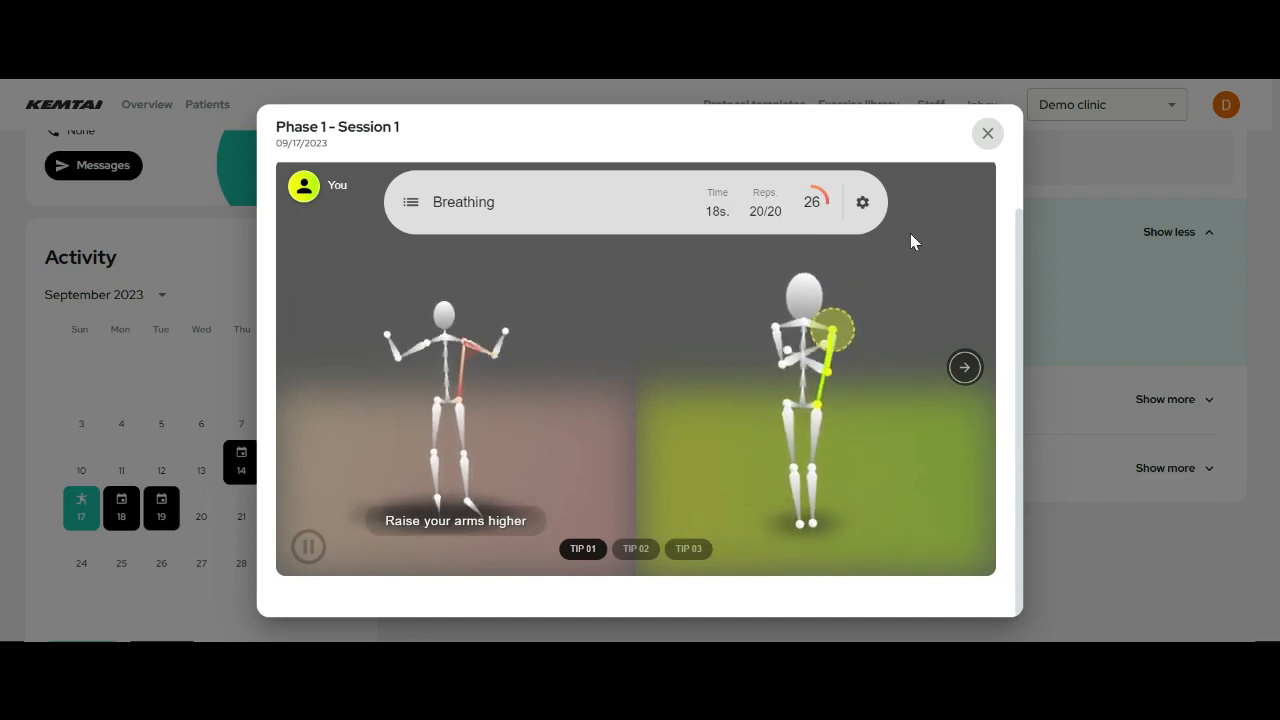
{"action": "left_click", "coordinate": [648, 549]}
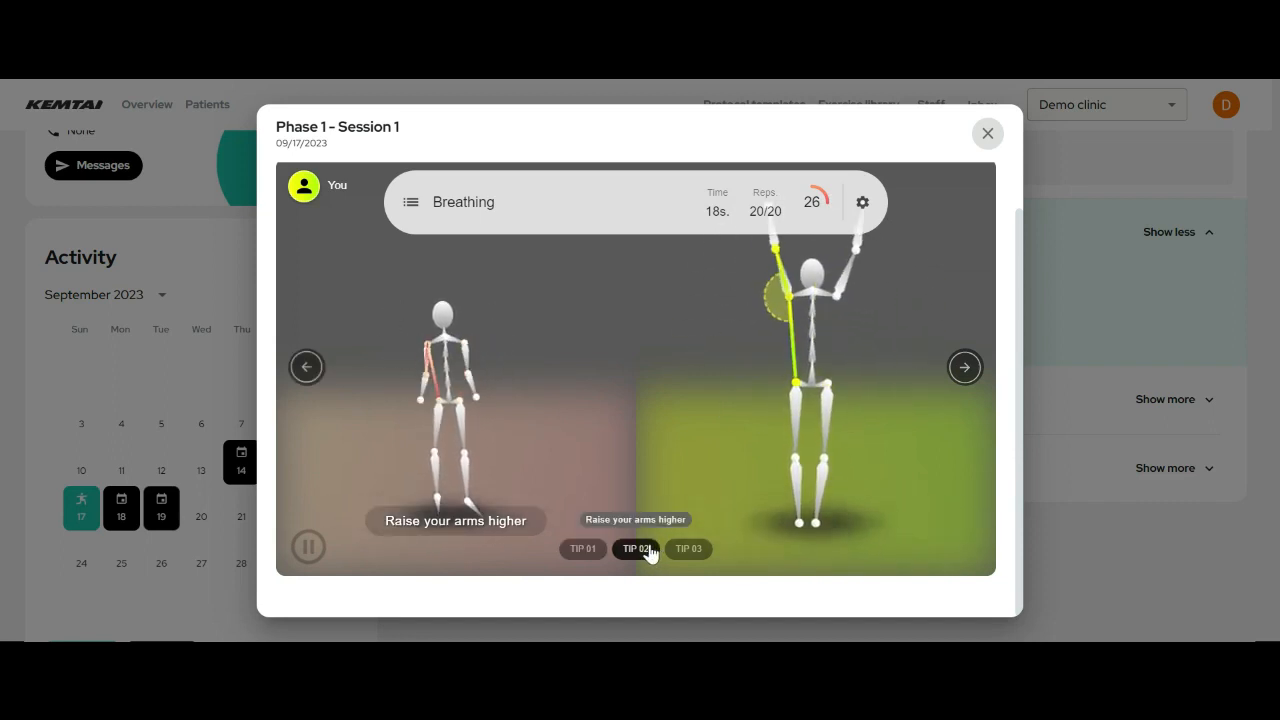
{"action": "left_click", "coordinate": [685, 553]}
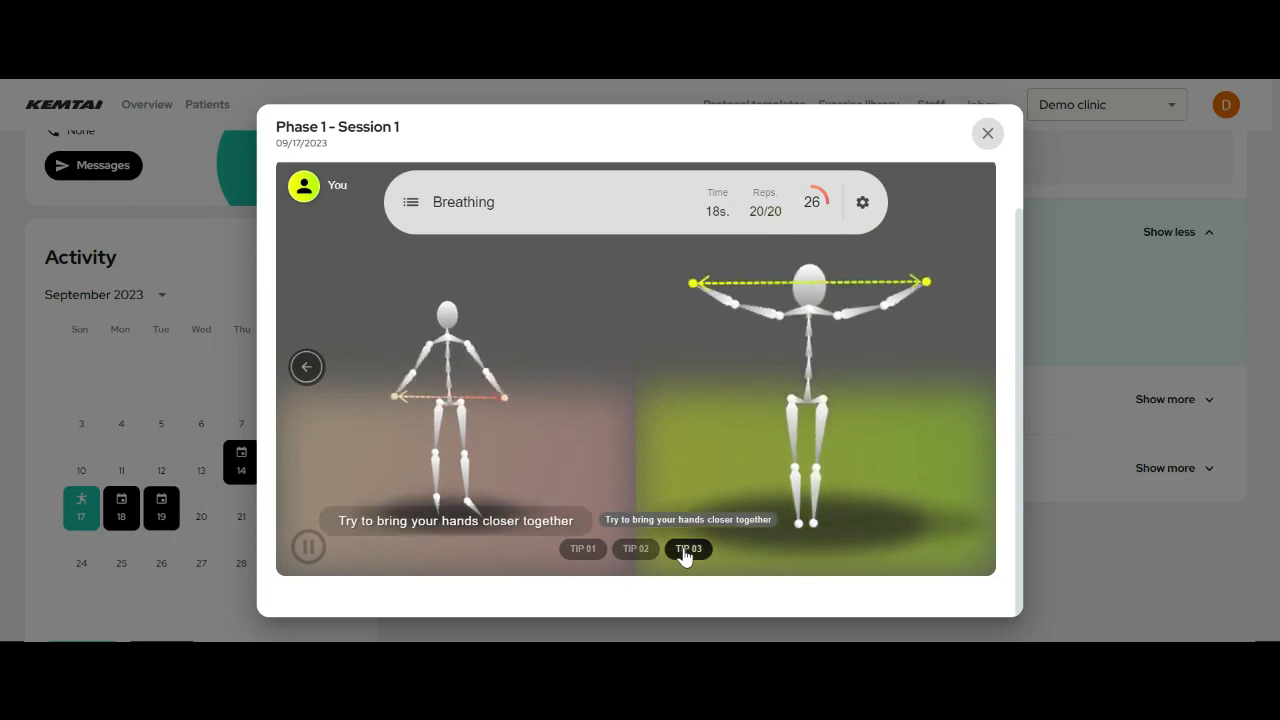
{"action": "scroll", "coordinate": [685, 556], "scroll_direction": "up", "scroll_amount": 3}
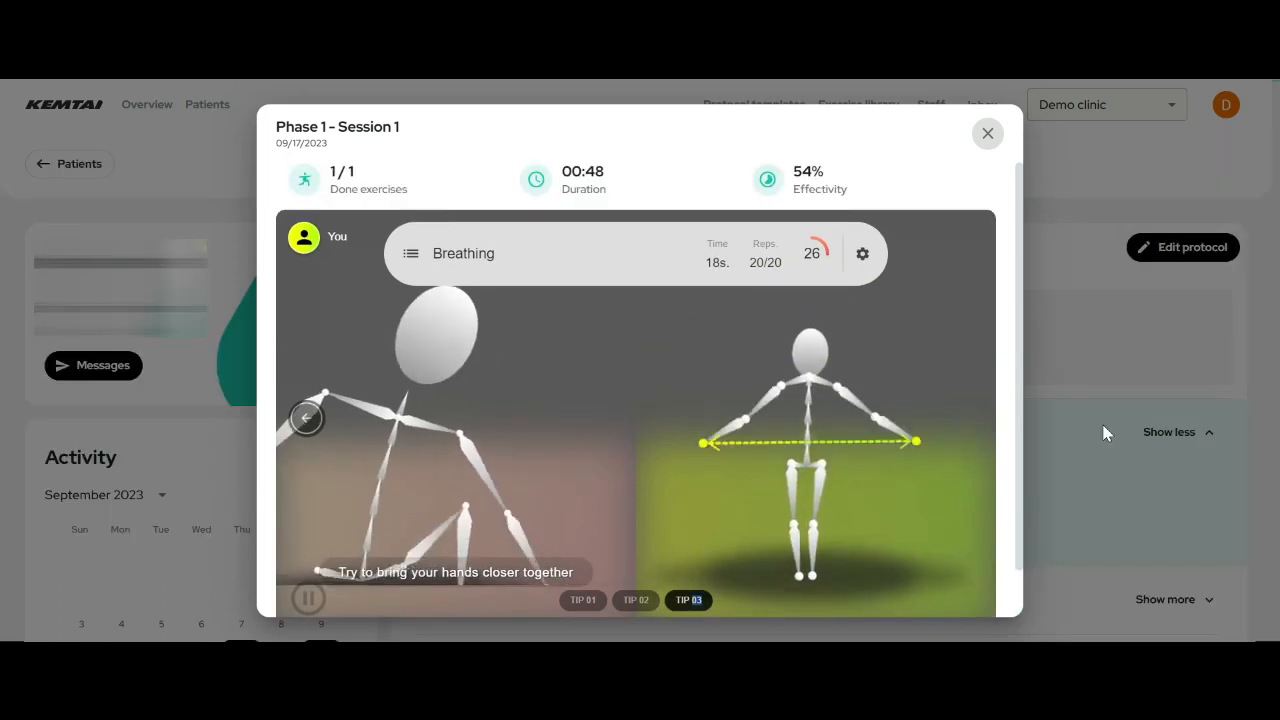
{"action": "left_click", "coordinate": [985, 148]}
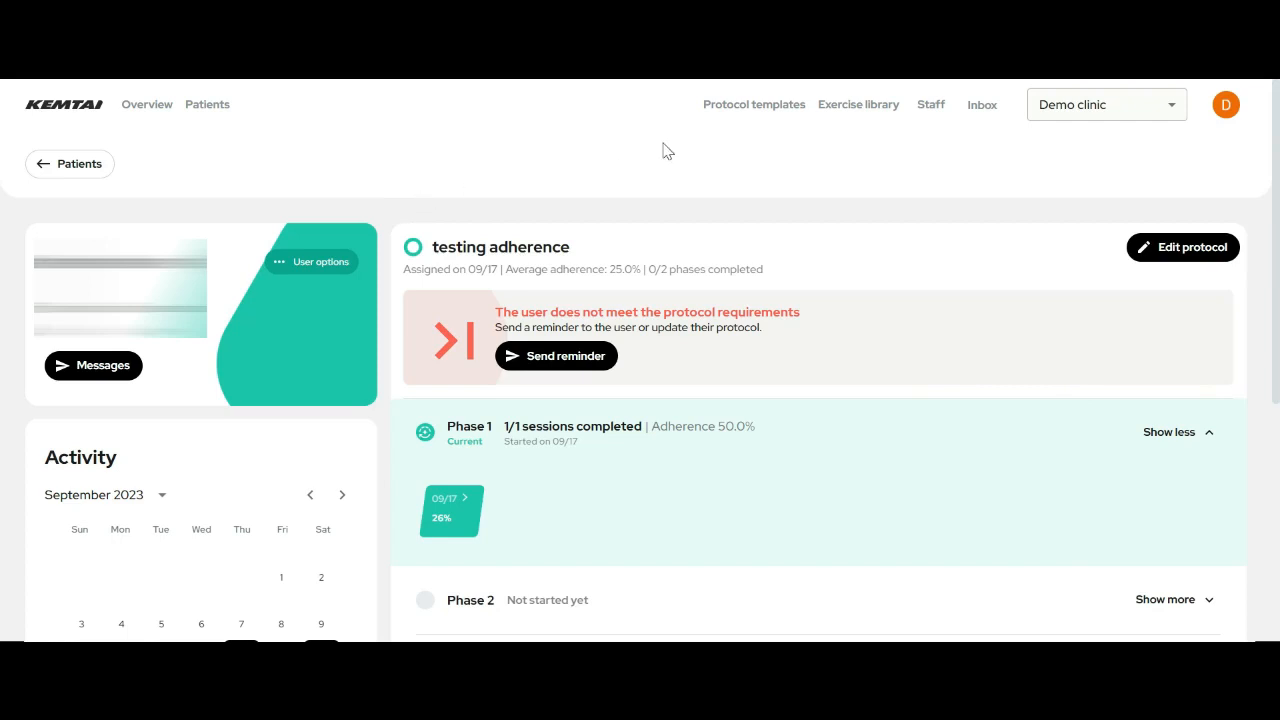
- Go to Protocol templates to view protocol for strength and Demo Protocol Sept.13th
{"action": "left_click", "coordinate": [755, 105]}
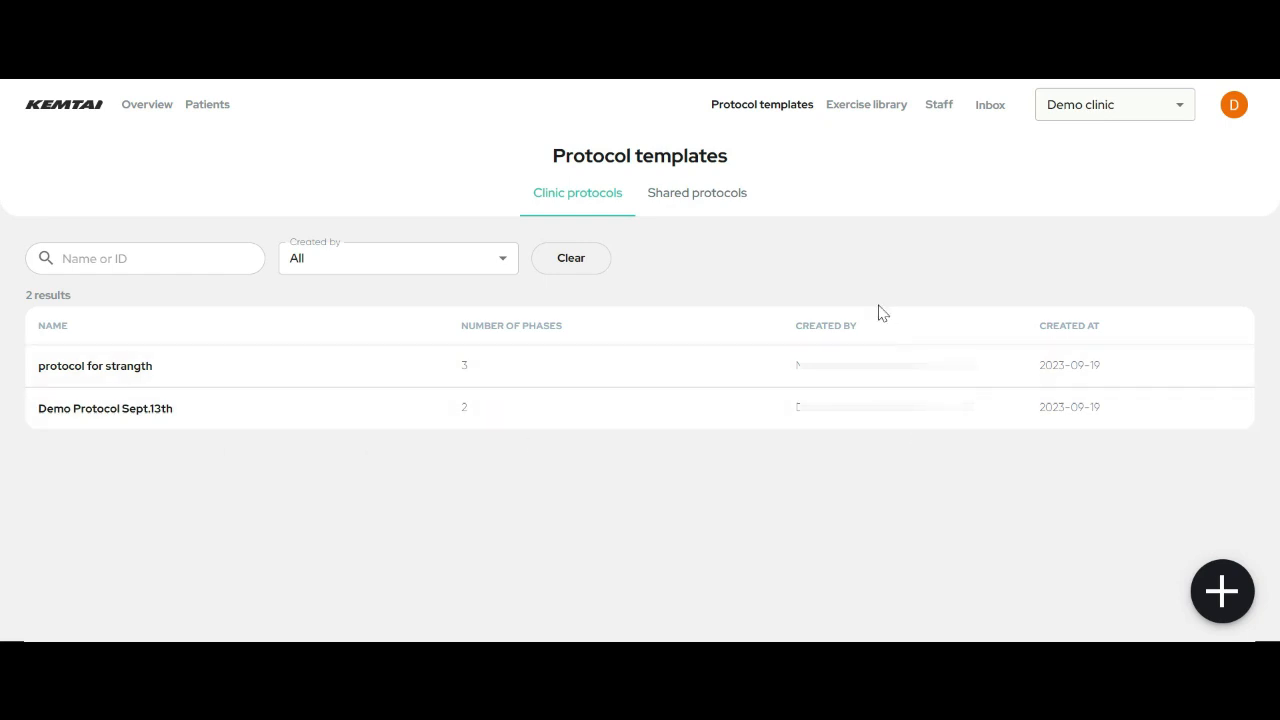
{"action": "left_click", "coordinate": [749, 204]}
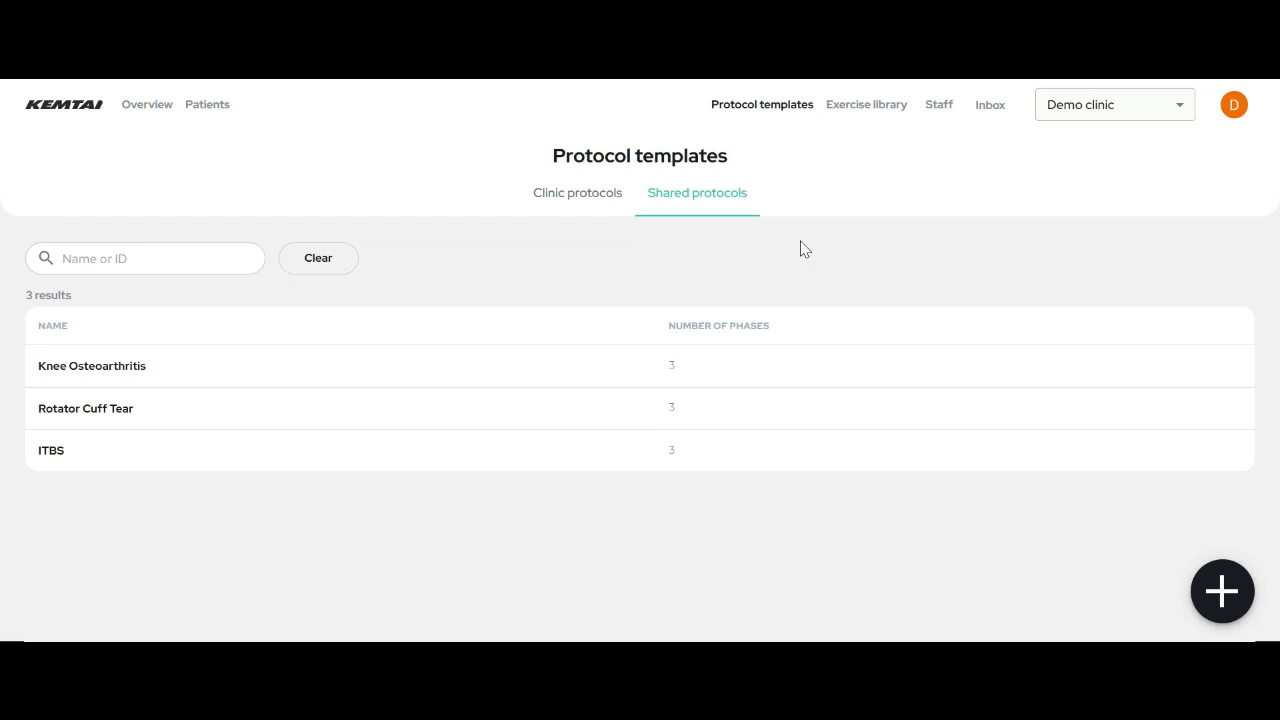
{"action": "left_click", "coordinate": [588, 204]}
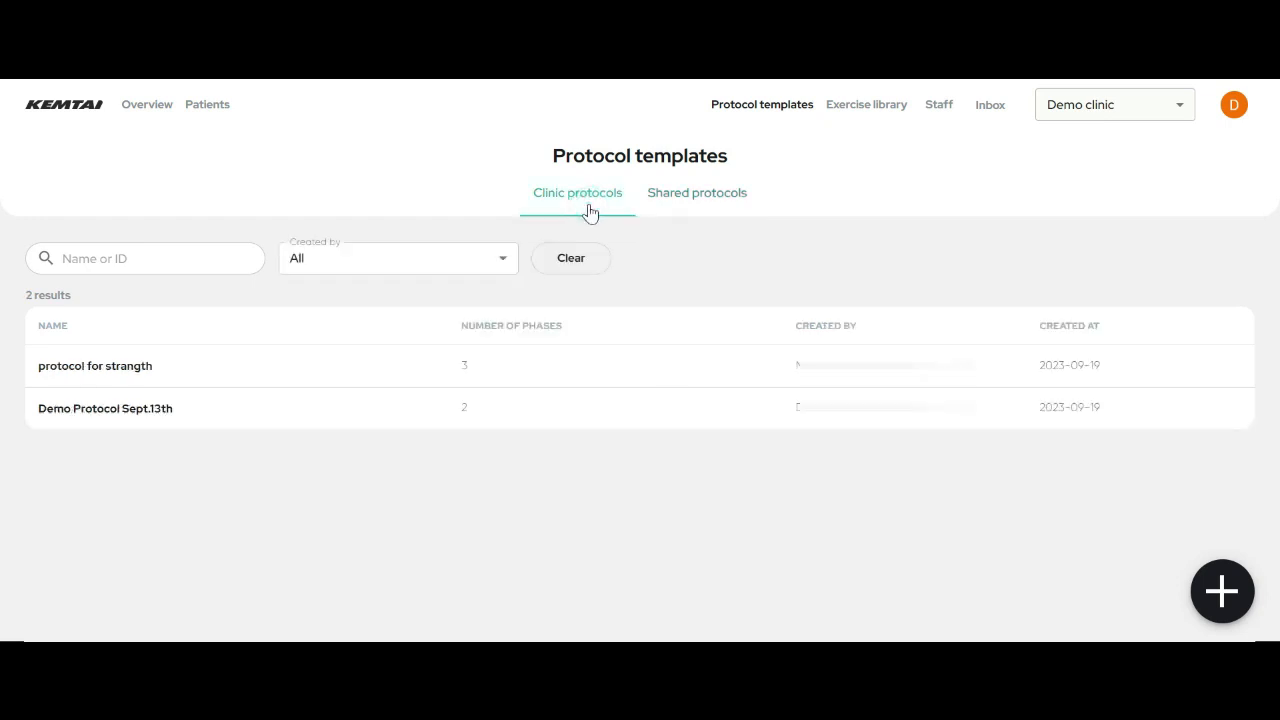
{"action": "left_click", "coordinate": [449, 263]}
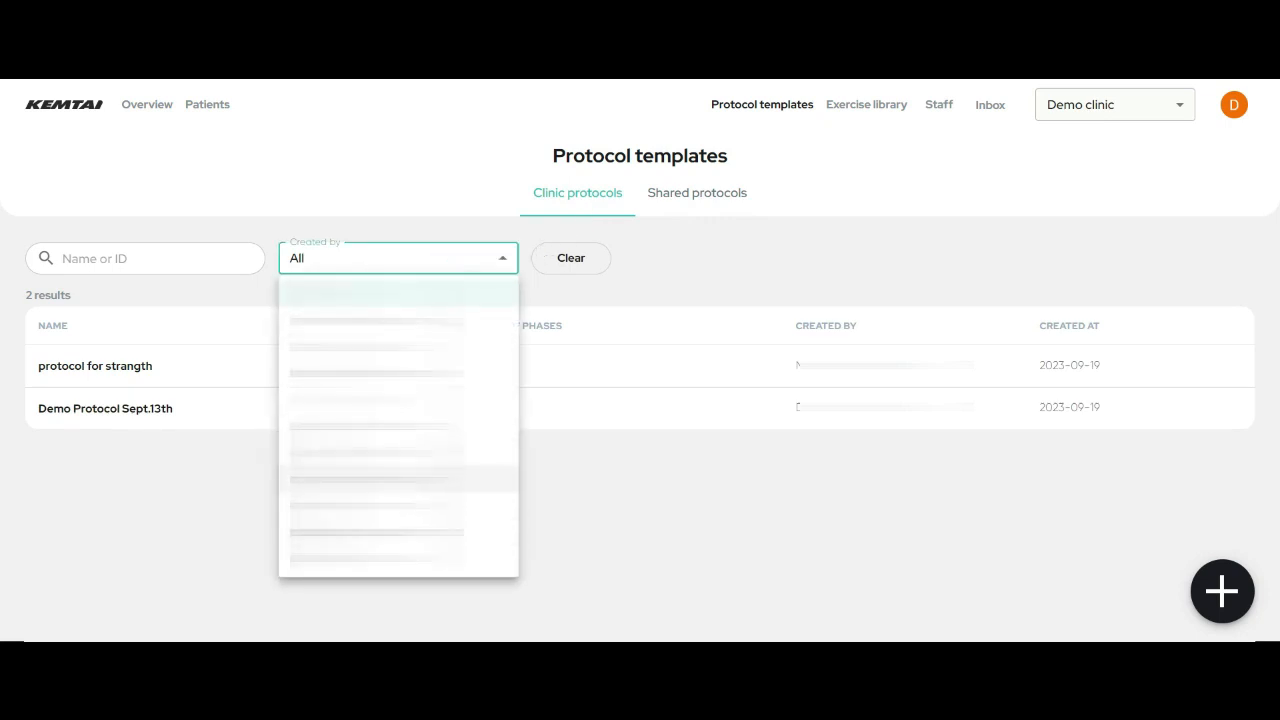
{"action": "left_click", "coordinate": [416, 261]}
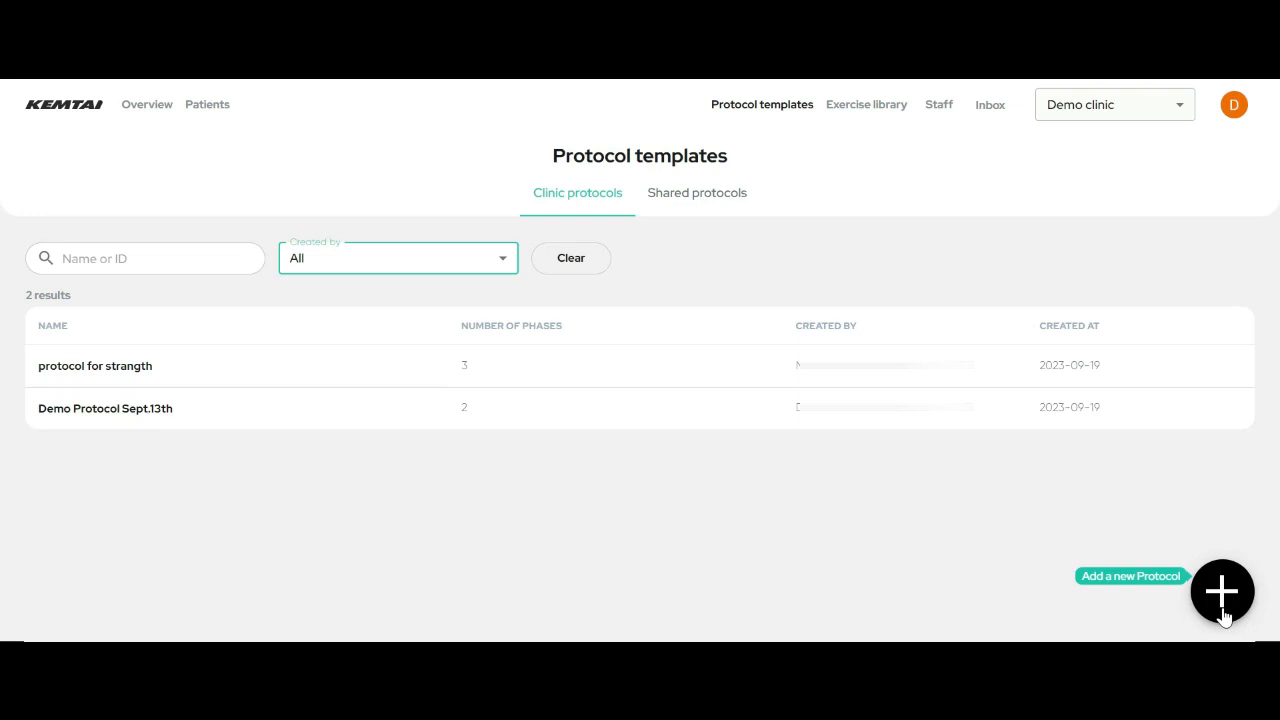
- Create template 'Test Protocol Training Video', shared with Only your clinic, and open Import from Protocol Template
{"action": "left_click", "coordinate": [1222, 592]}
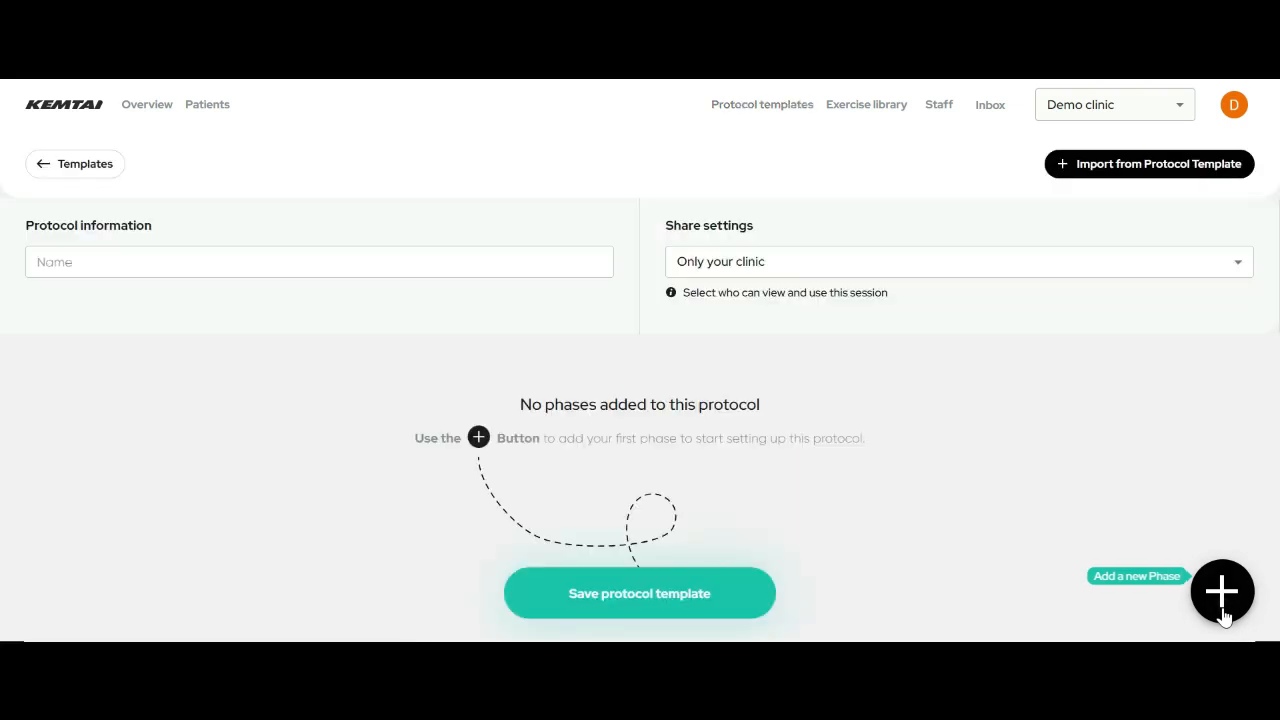
{"action": "left_click", "coordinate": [458, 264]}
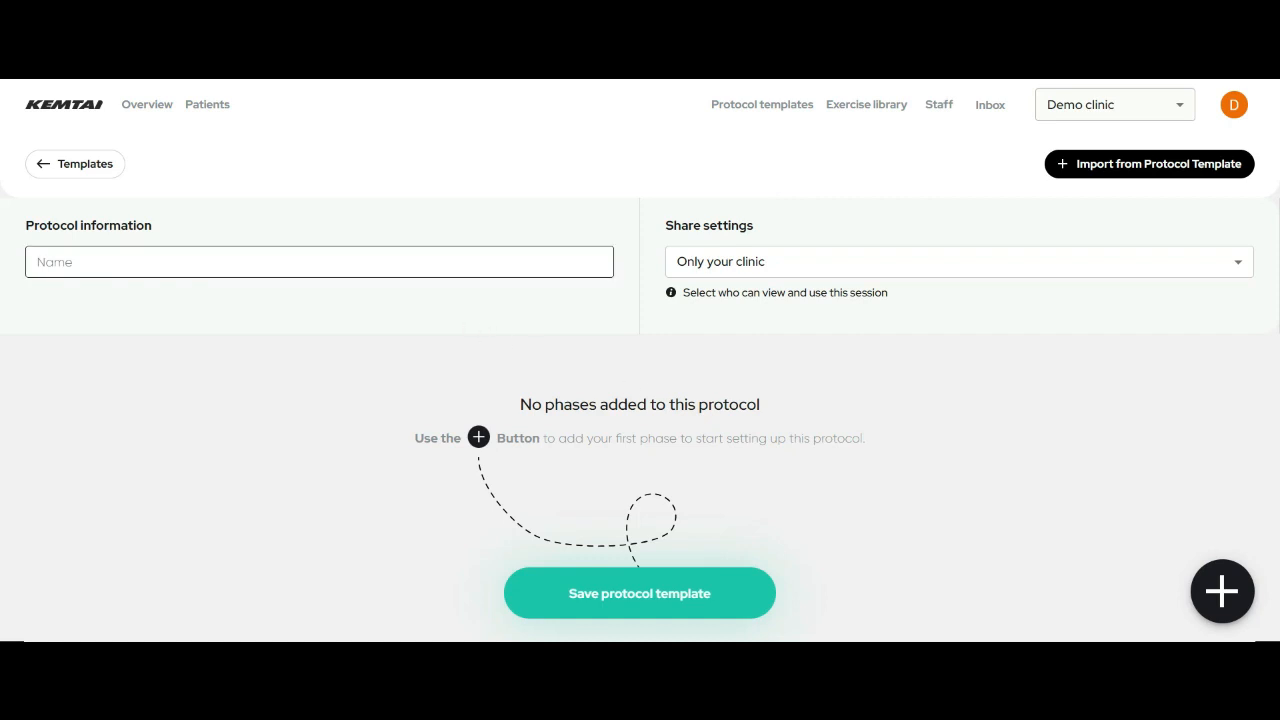
{"action": "left_click", "coordinate": [456, 266]}
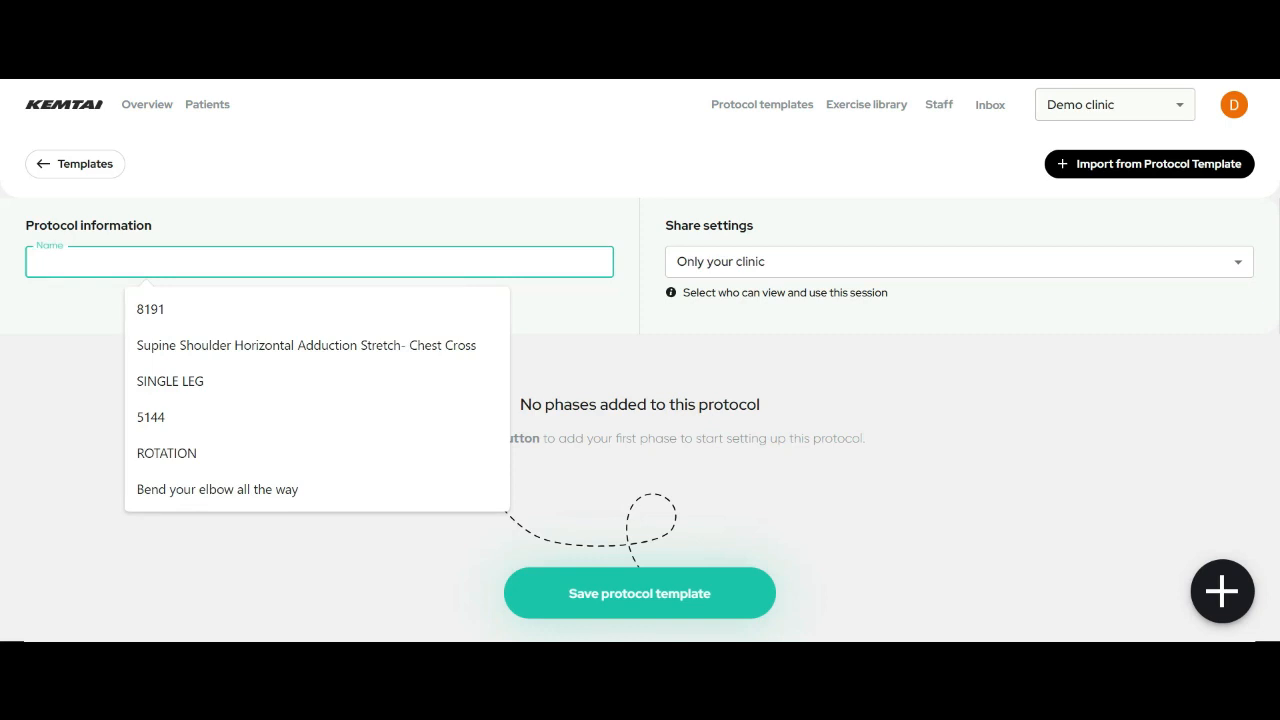
{"action": "type", "text": "Test Proto"}
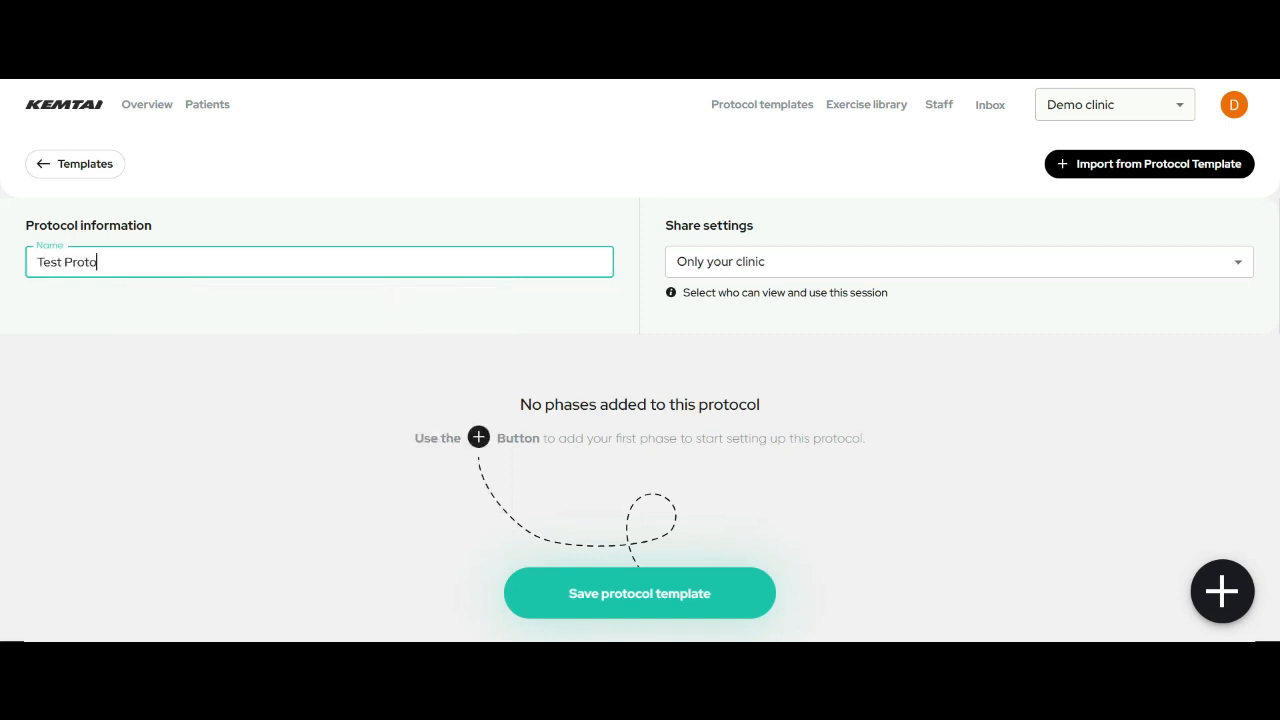
{"action": "type", "text": "col Training Video"}
{"action": "left_click", "coordinate": [696, 279]}
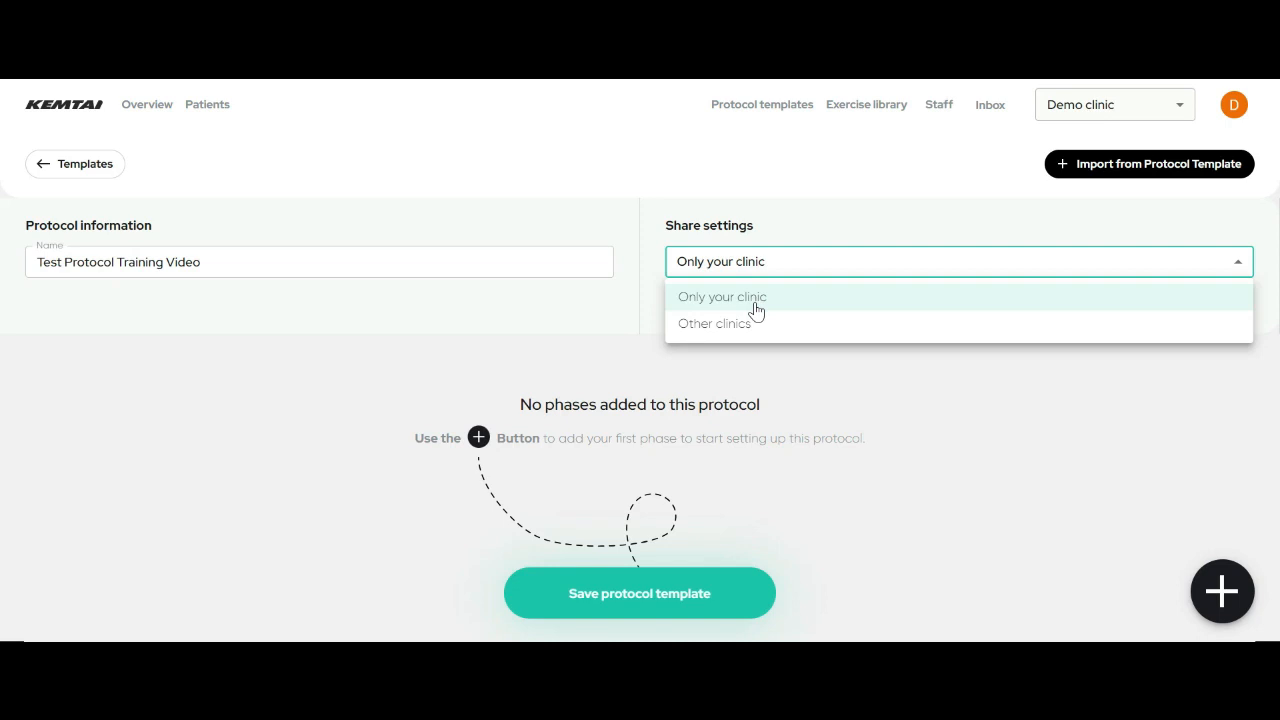
{"action": "left_click", "coordinate": [756, 312]}
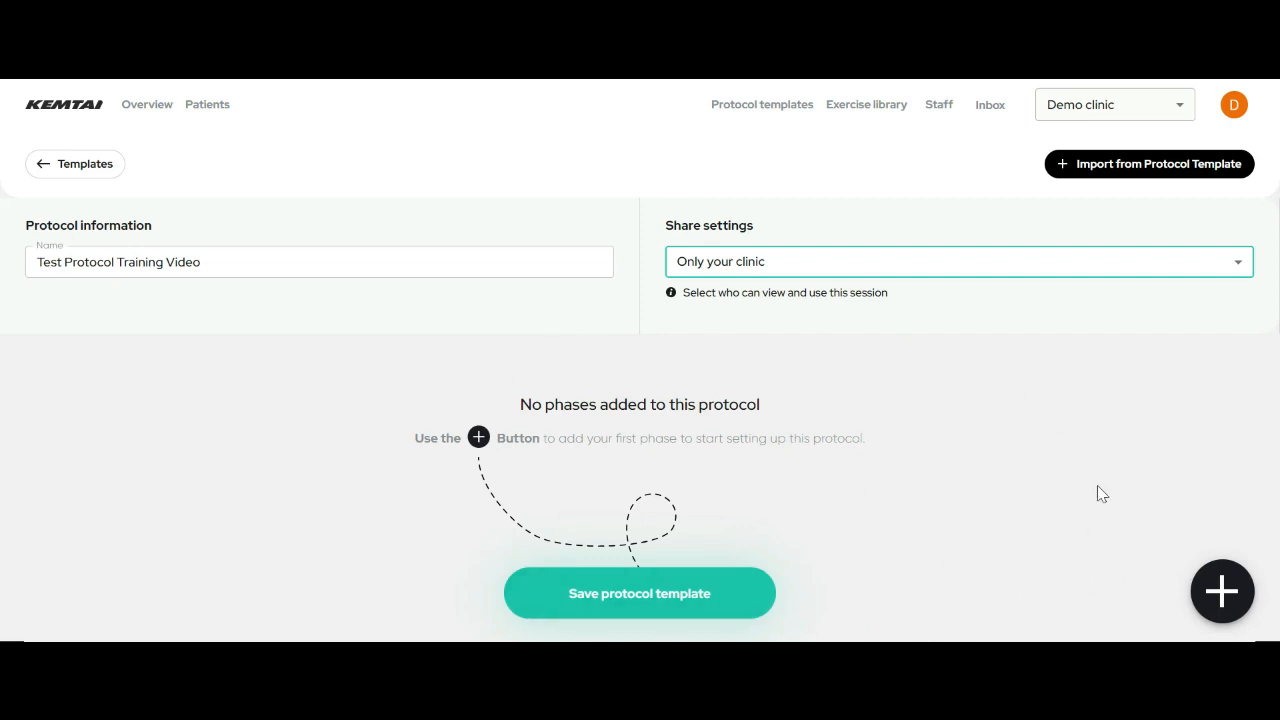
{"action": "left_click", "coordinate": [1116, 178]}
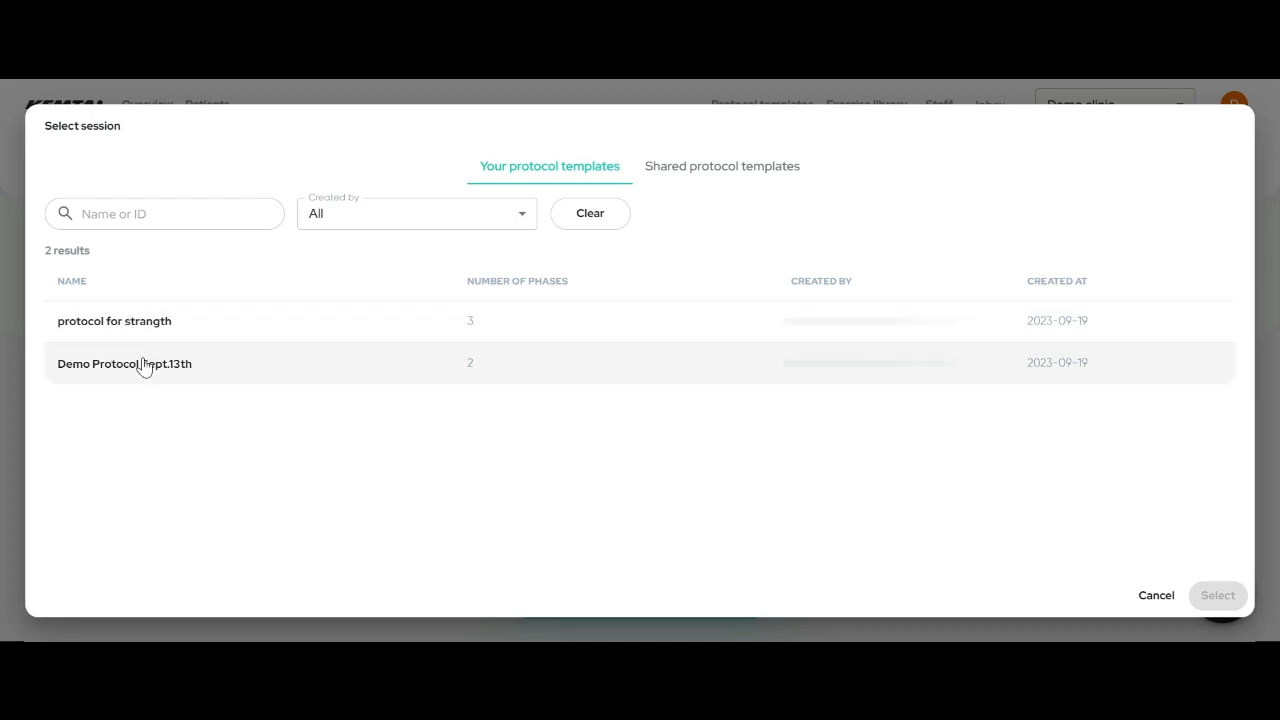
- Browse Shared protocol templates, then cancel the picker without importing anything
{"action": "left_click", "coordinate": [694, 168]}
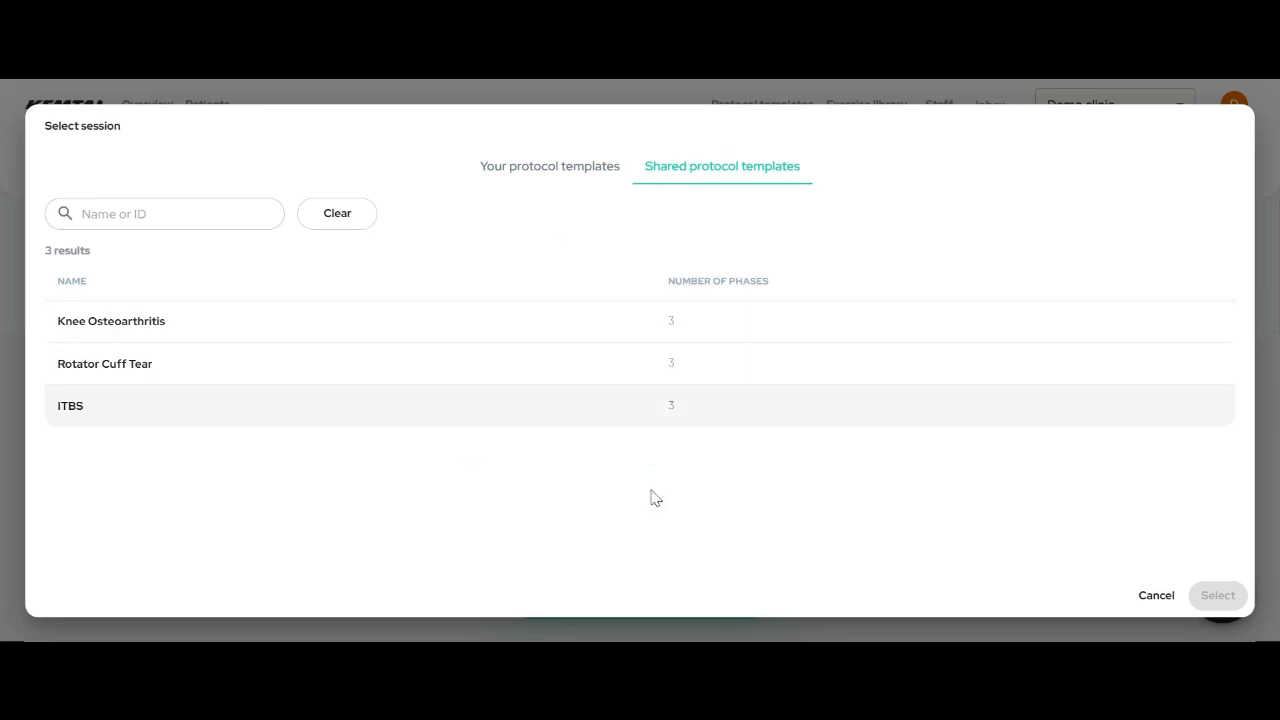
{"action": "left_click", "coordinate": [1150, 600]}
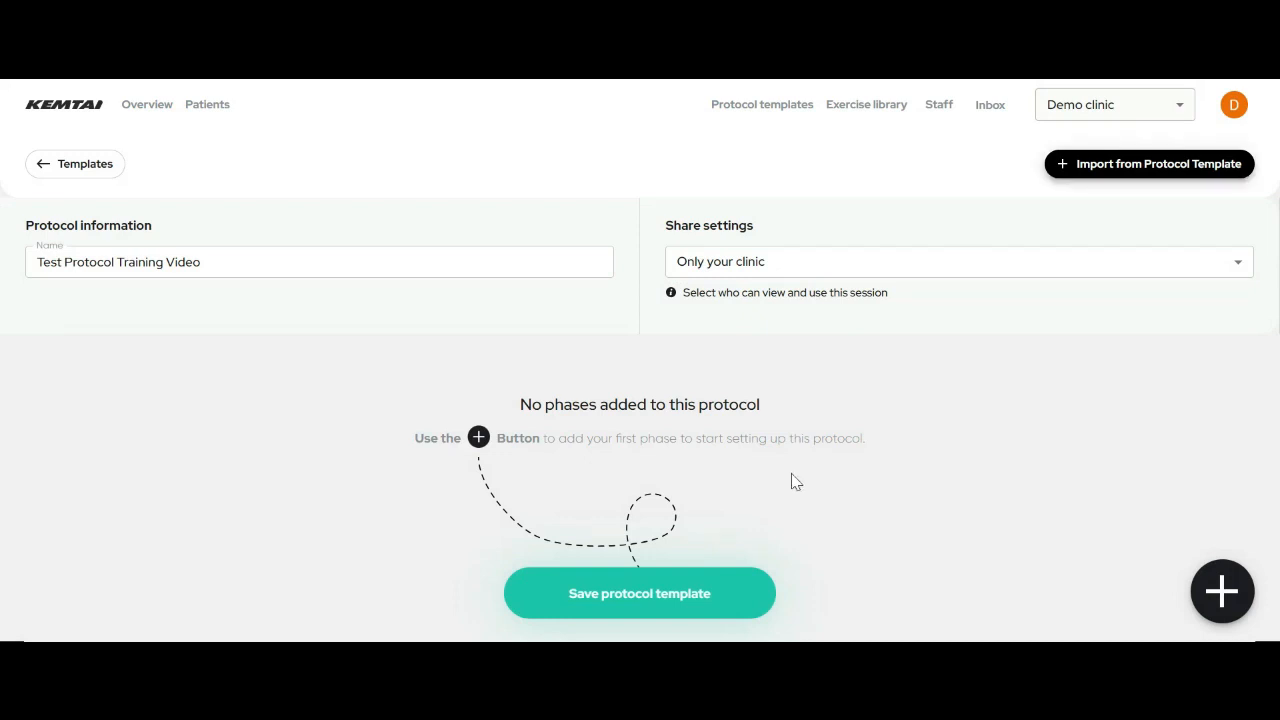
- Add Phase 1, with 0 exercises, to Test Protocol Training Video
{"action": "left_click", "coordinate": [1230, 604]}
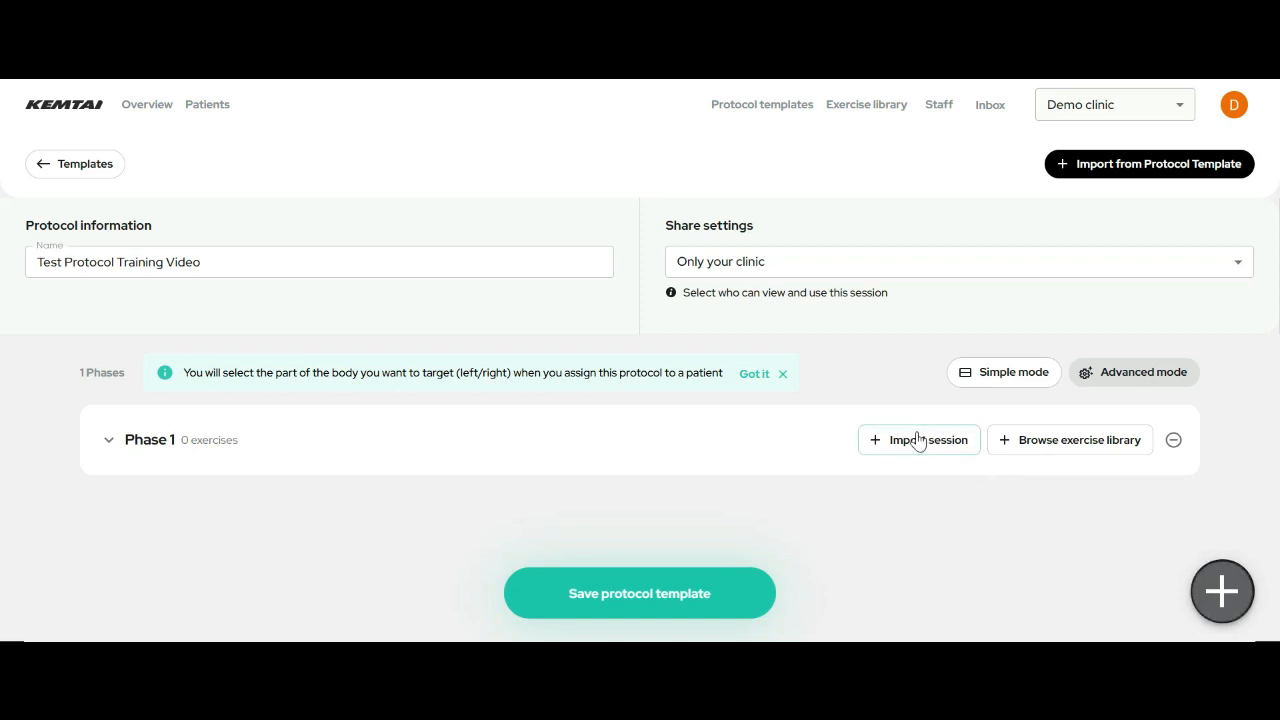
- Open the Phase 1 exercise library and expand the Performer filter
{"action": "left_click", "coordinate": [1045, 452]}
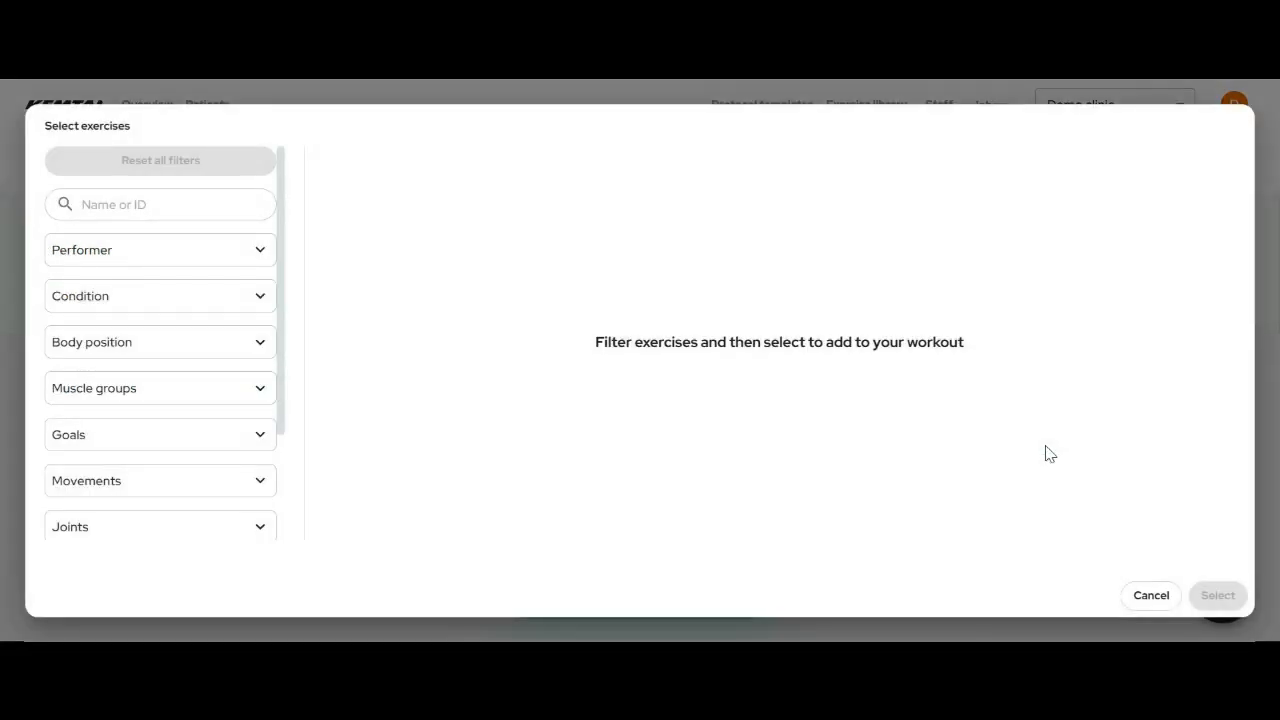
{"action": "mouse_move", "coordinate": [281, 175]}
{"action": "left_mouse_down"}
{"action": "mouse_move", "coordinate": [278, 296]}
{"action": "mouse_move", "coordinate": [297, 162]}
{"action": "left_mouse_up"}
{"action": "left_click", "coordinate": [146, 252]}
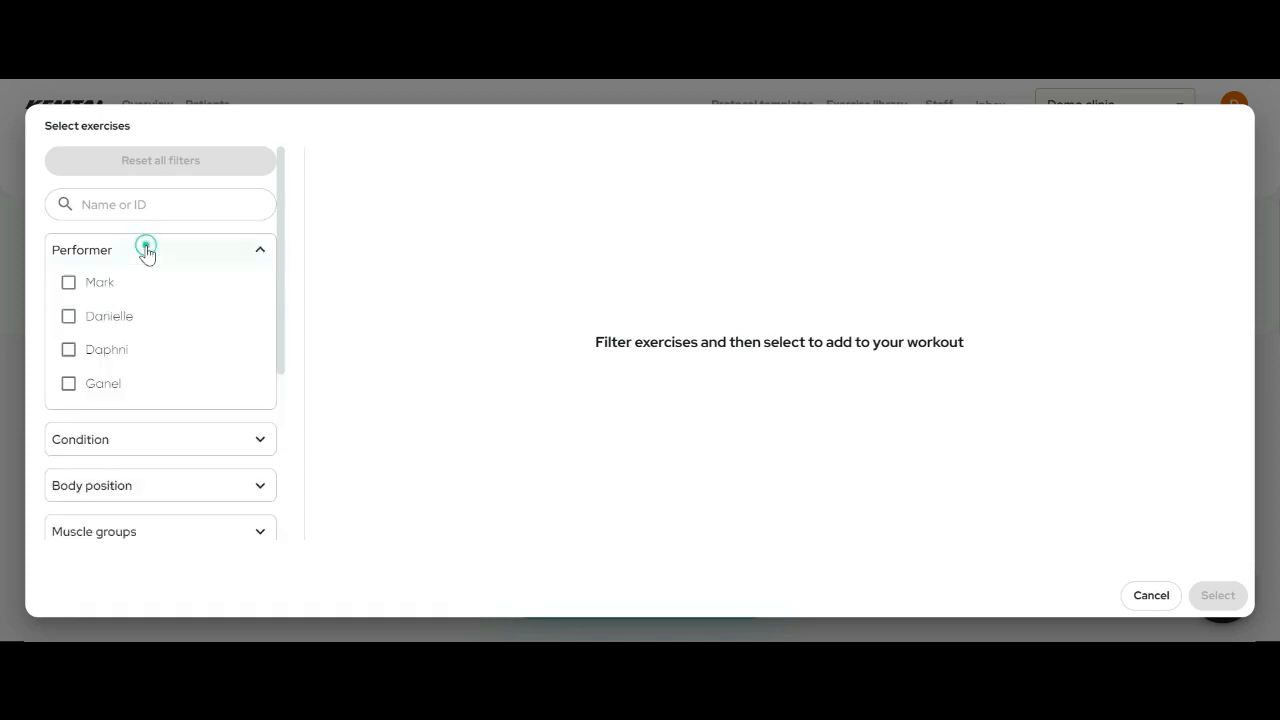
{"action": "scroll", "coordinate": [150, 310], "scroll_direction": "down", "scroll_amount": 3}
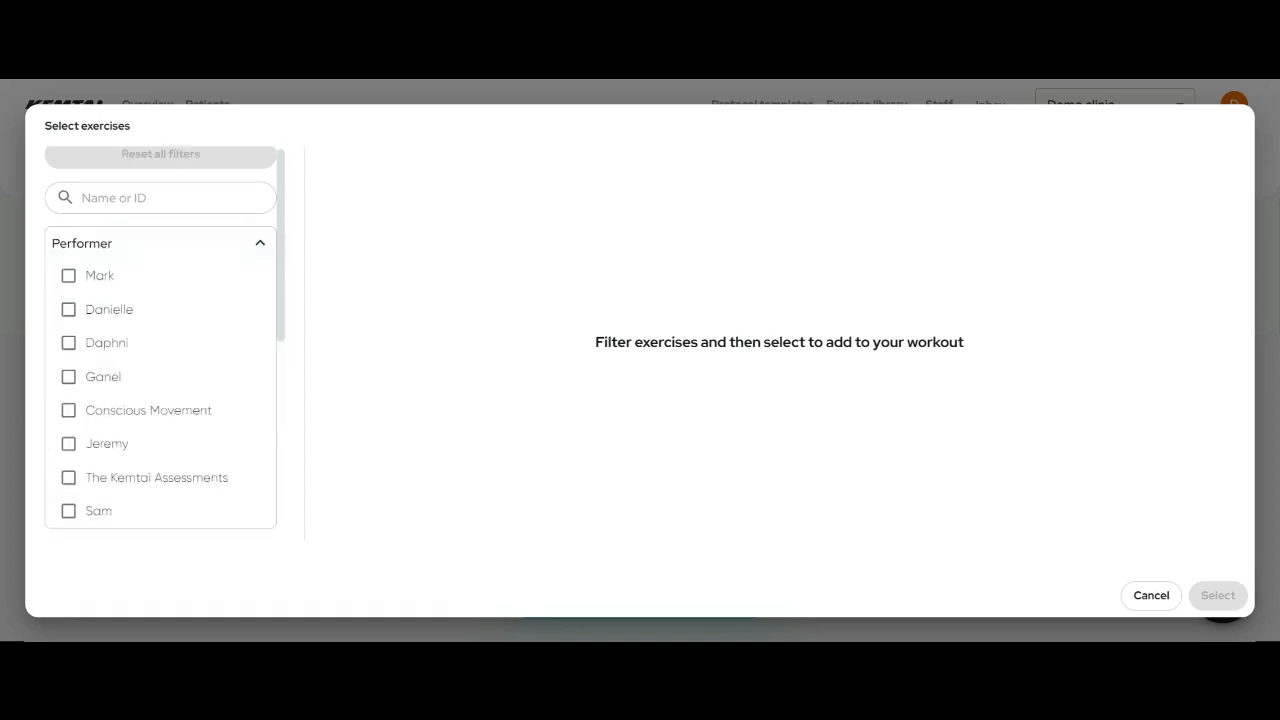
{"action": "scroll", "coordinate": [155, 318], "scroll_direction": "up", "scroll_amount": 3}
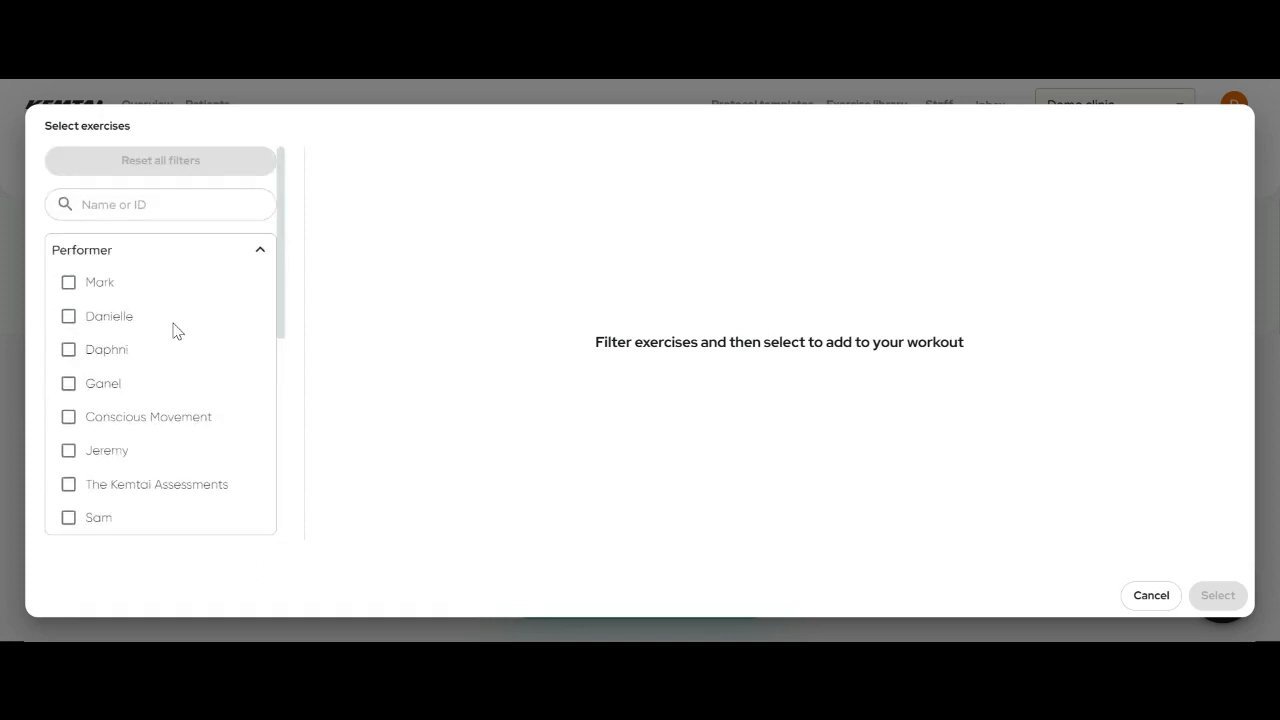
- Try filtering by several performers, ending with exercises by Conscious Movement
{"action": "left_click", "coordinate": [70, 284]}
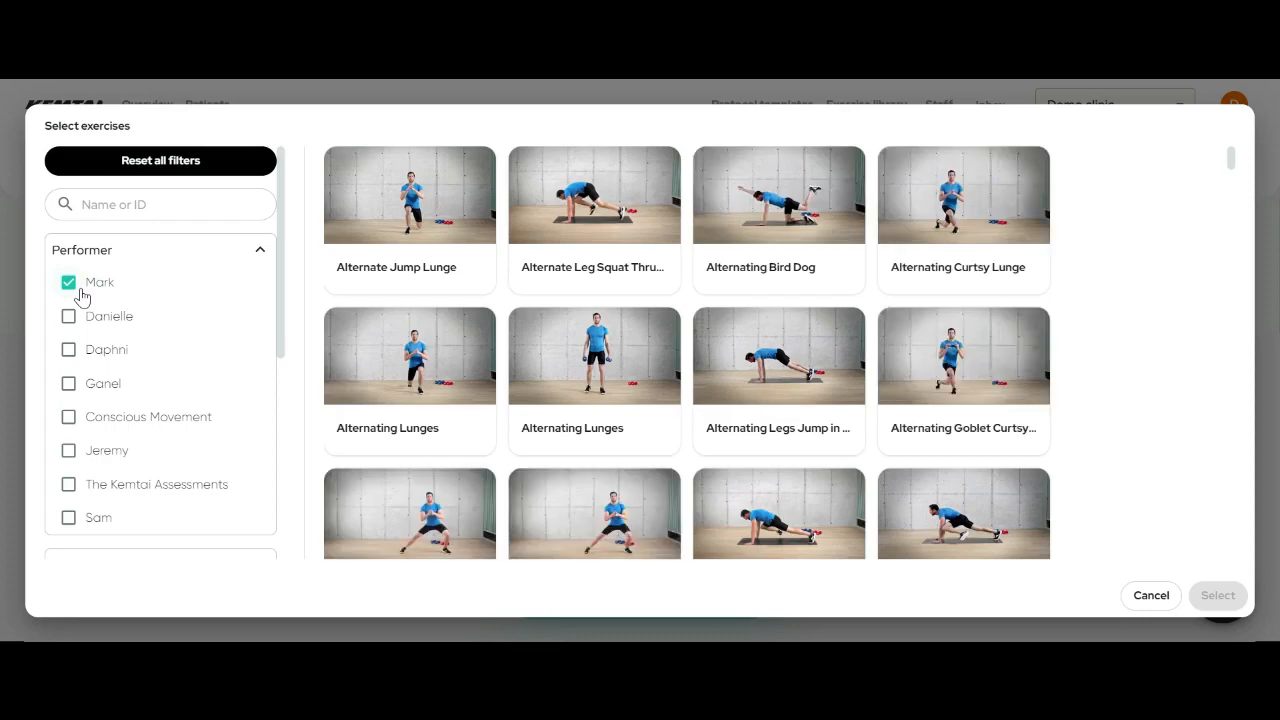
{"action": "scroll", "coordinate": [471, 334], "scroll_direction": "down", "scroll_amount": 10}
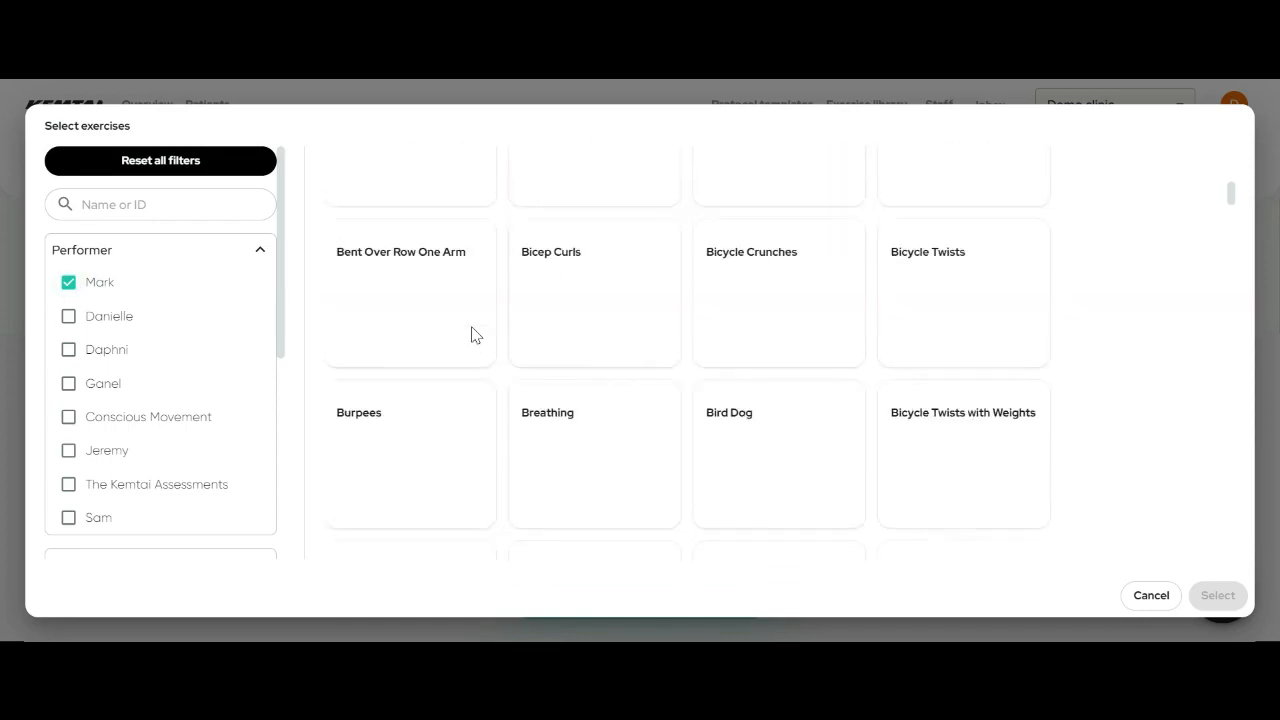
{"action": "scroll", "coordinate": [471, 334], "scroll_direction": "up", "scroll_amount": 10}
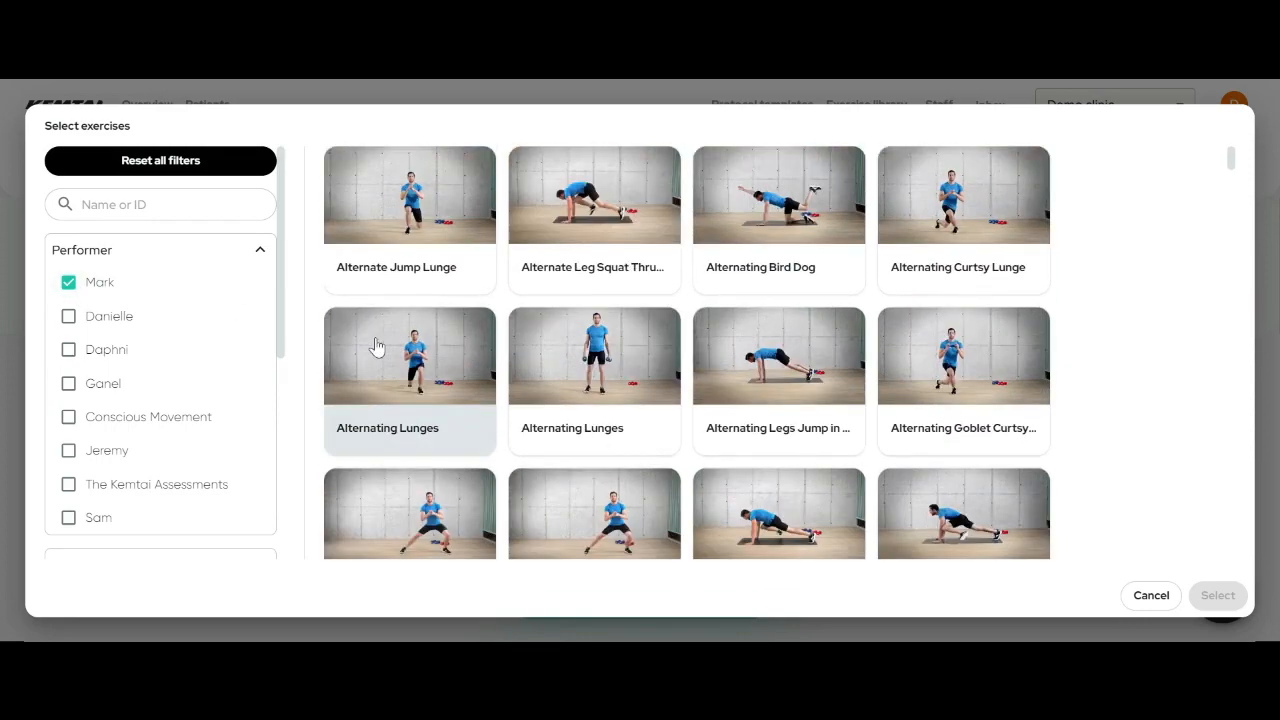
{"action": "left_click", "coordinate": [92, 282]}
{"action": "left_click", "coordinate": [69, 318]}
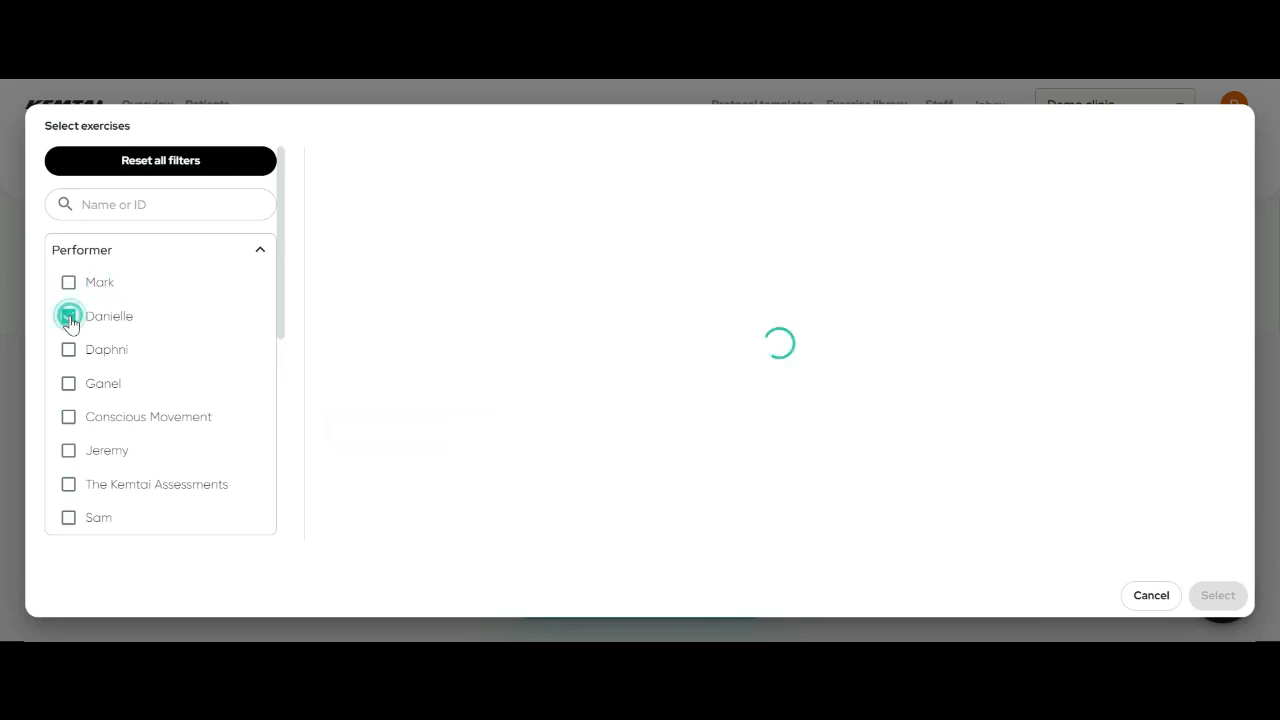
{"action": "left_click", "coordinate": [69, 316]}
{"action": "left_click", "coordinate": [69, 383]}
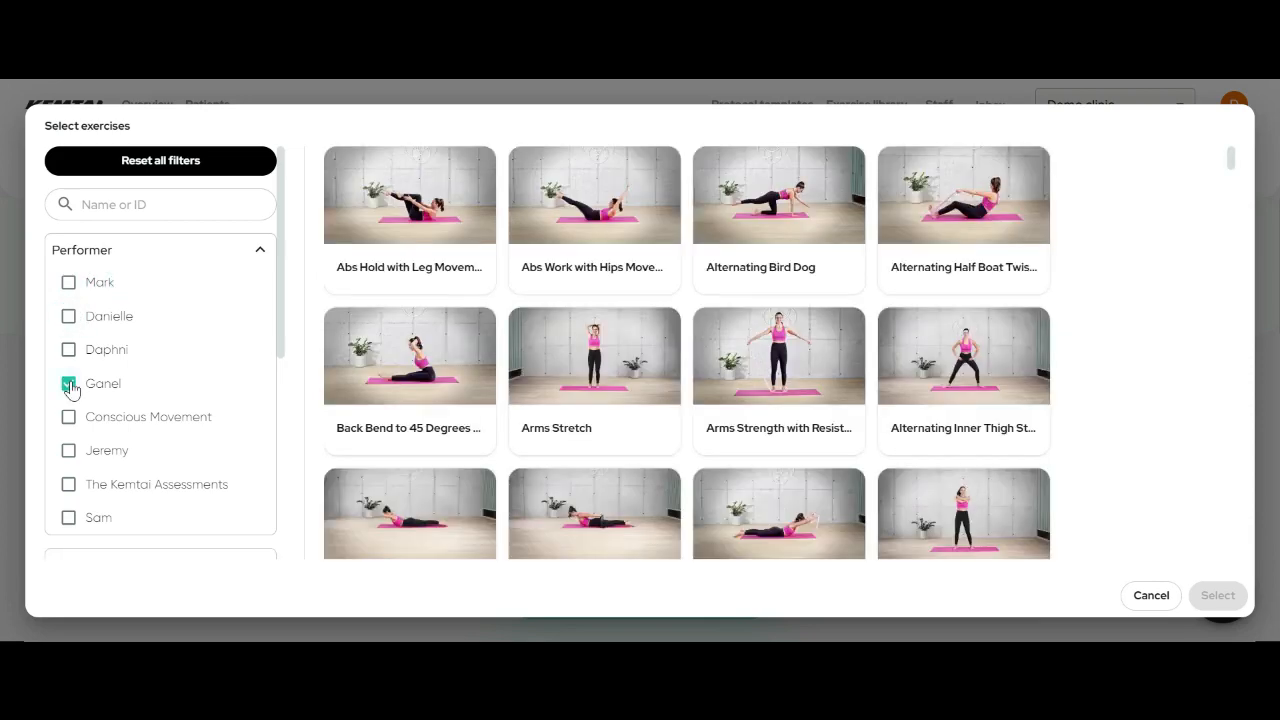
{"action": "left_click", "coordinate": [69, 417]}
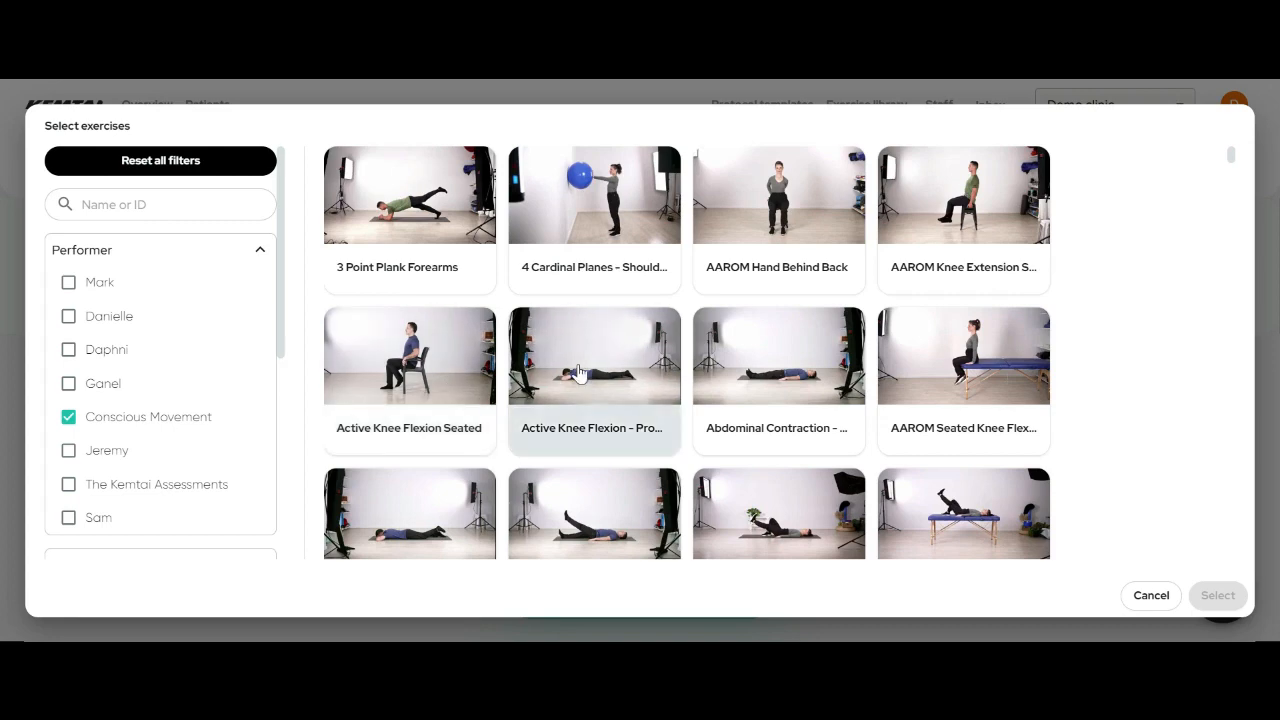
{"action": "scroll", "coordinate": [620, 400], "scroll_direction": "down", "scroll_amount": 2}
{"action": "scroll", "coordinate": [695, 440], "scroll_direction": "down", "scroll_amount": 4}
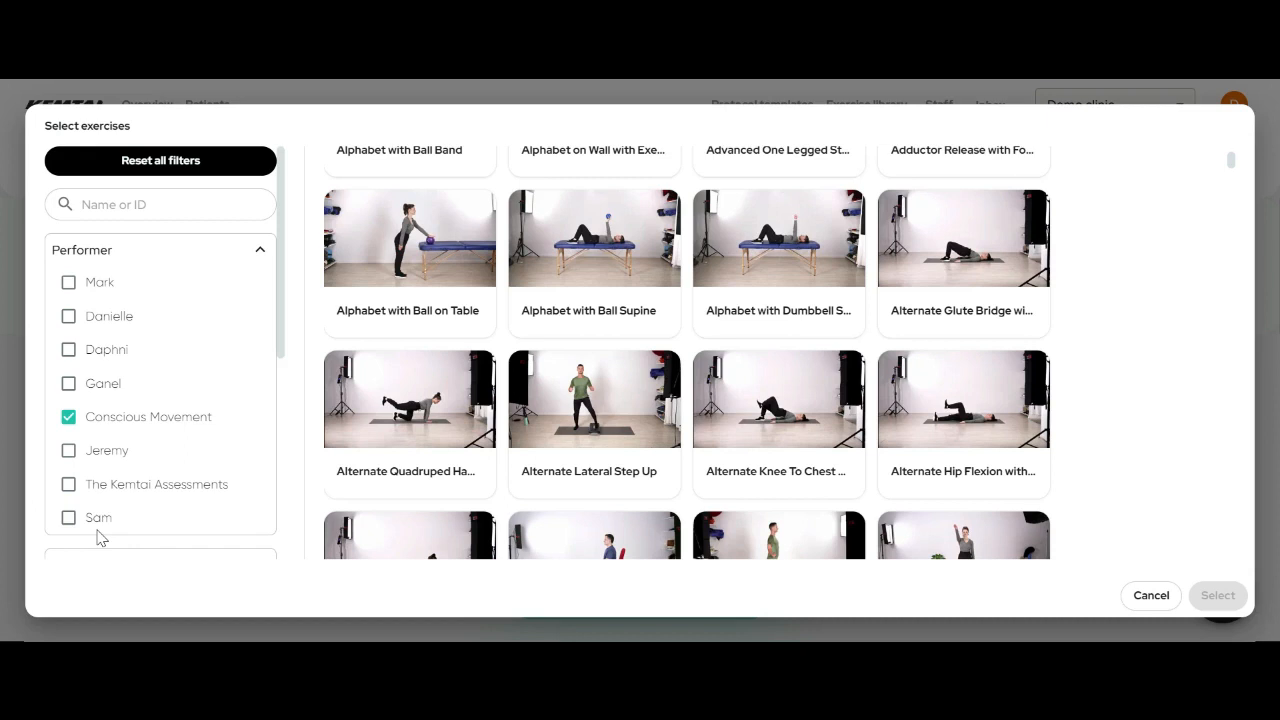
- Clear the Conscious Movement performer filter and filter exercises to the Ankle Sprain condition
{"action": "left_click", "coordinate": [68, 416]}
{"action": "left_click", "coordinate": [258, 250]}
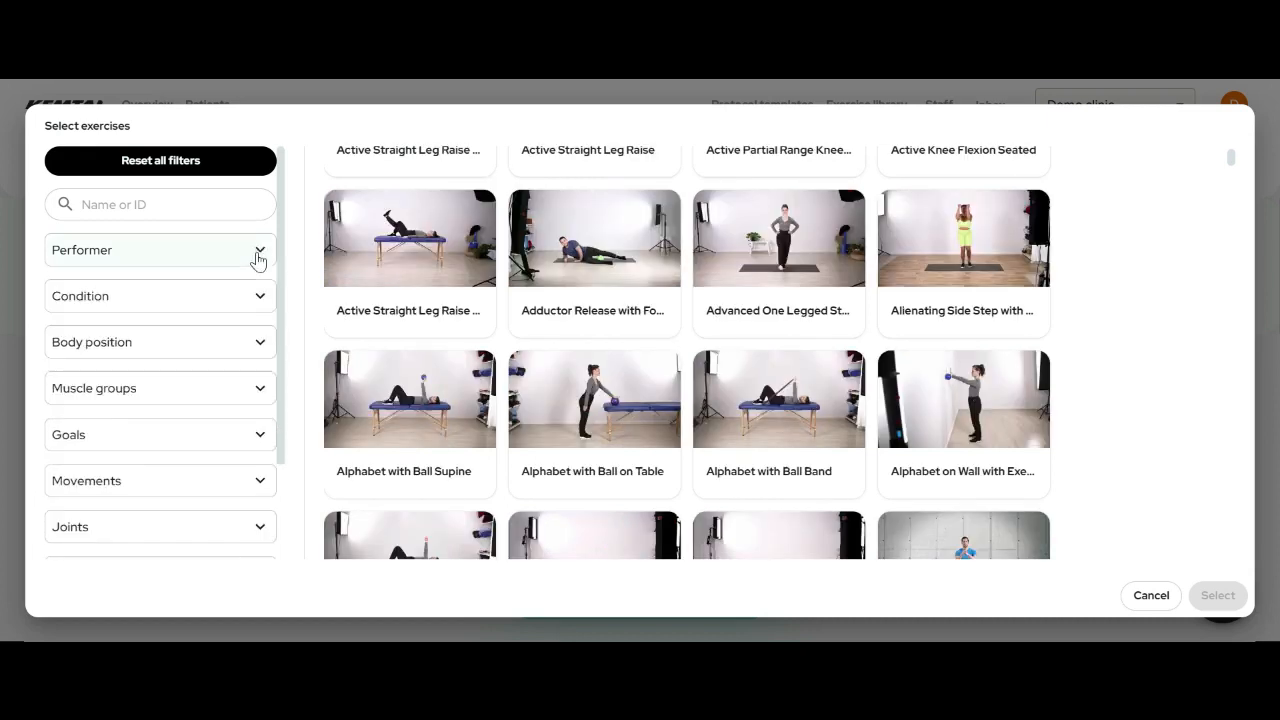
{"action": "left_click", "coordinate": [240, 302]}
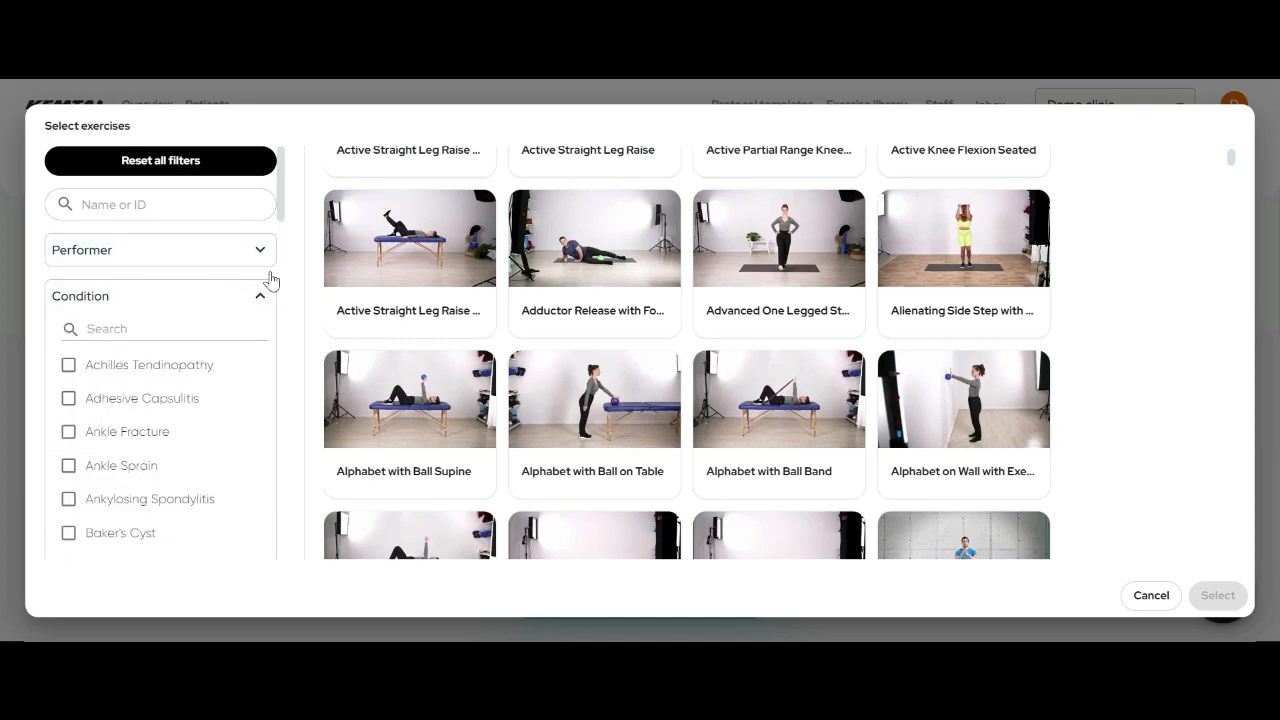
{"action": "mouse_move", "coordinate": [283, 206]}
{"action": "left_mouse_down"}
{"action": "mouse_move", "coordinate": [271, 350]}
{"action": "mouse_move", "coordinate": [283, 514]}
{"action": "mouse_move", "coordinate": [286, 175]}
{"action": "mouse_move", "coordinate": [286, 210]}
{"action": "left_mouse_up"}
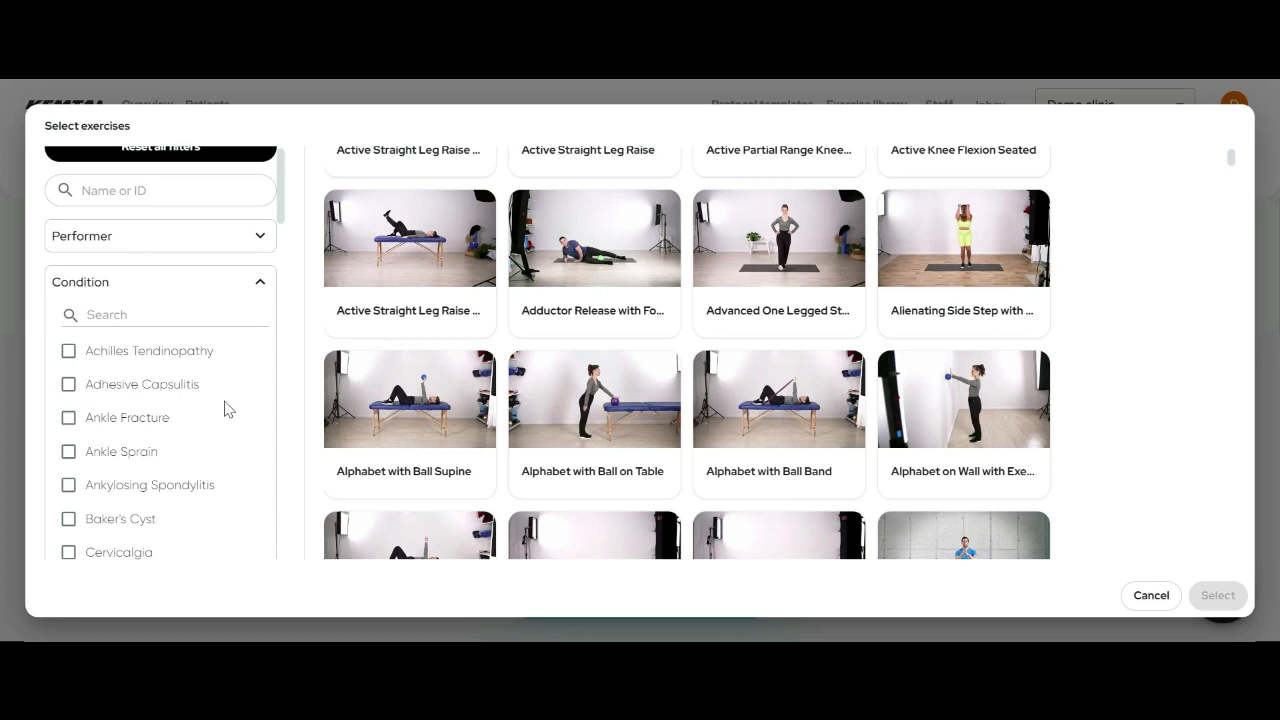
{"action": "scroll", "coordinate": [225, 408], "scroll_direction": "down", "scroll_amount": 1}
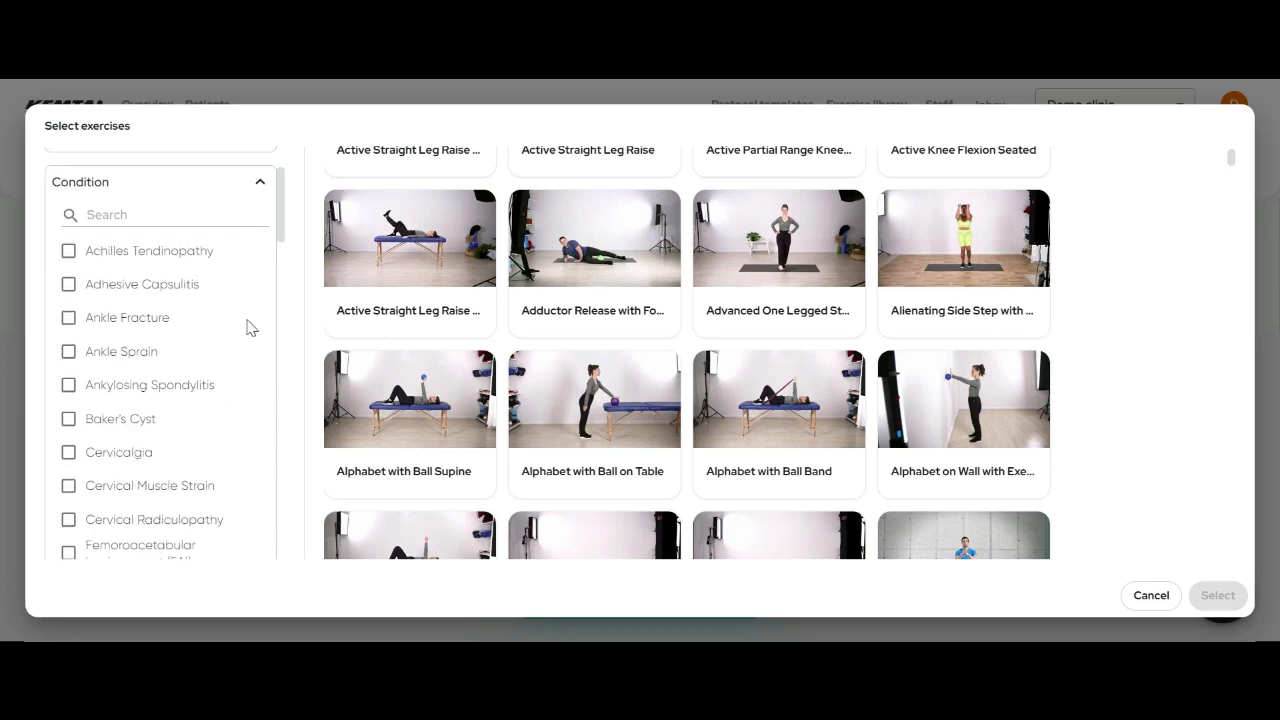
{"action": "left_click", "coordinate": [68, 352]}
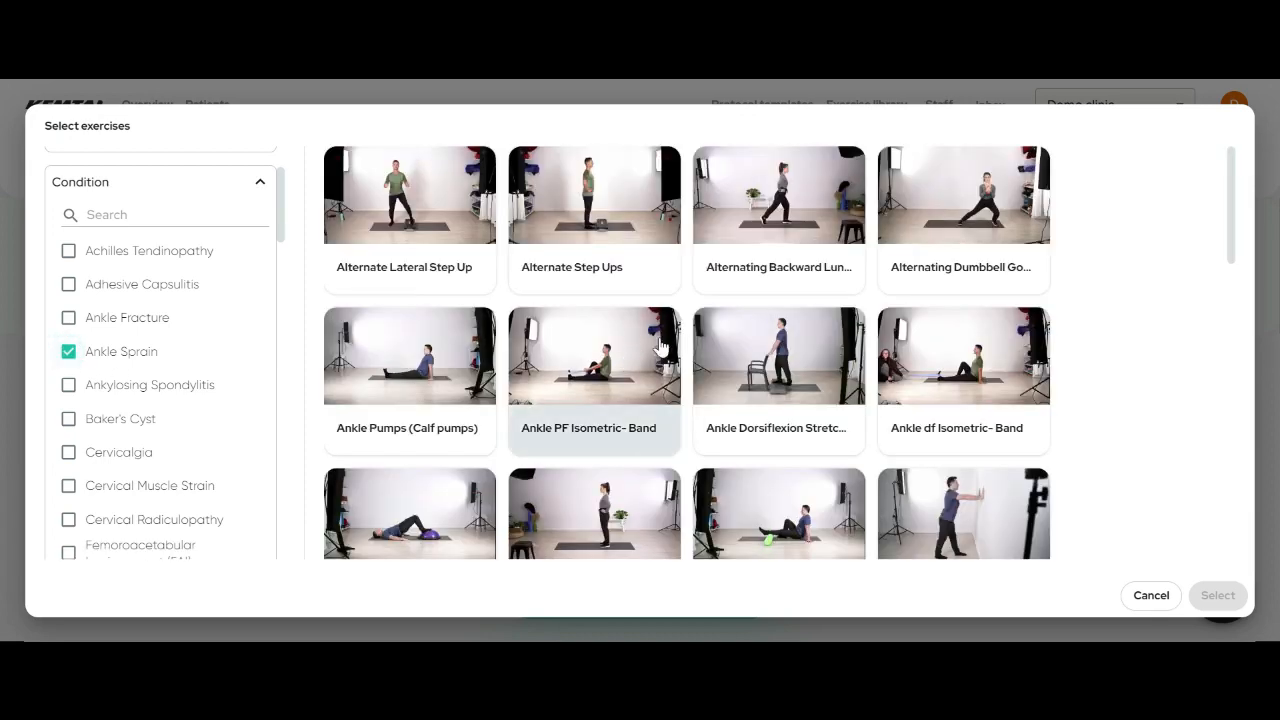
- Remove the Ankle Sprain filter, collapse Condition, and expand the Body position filter
{"action": "scroll", "coordinate": [688, 344], "scroll_direction": "down", "scroll_amount": 3}
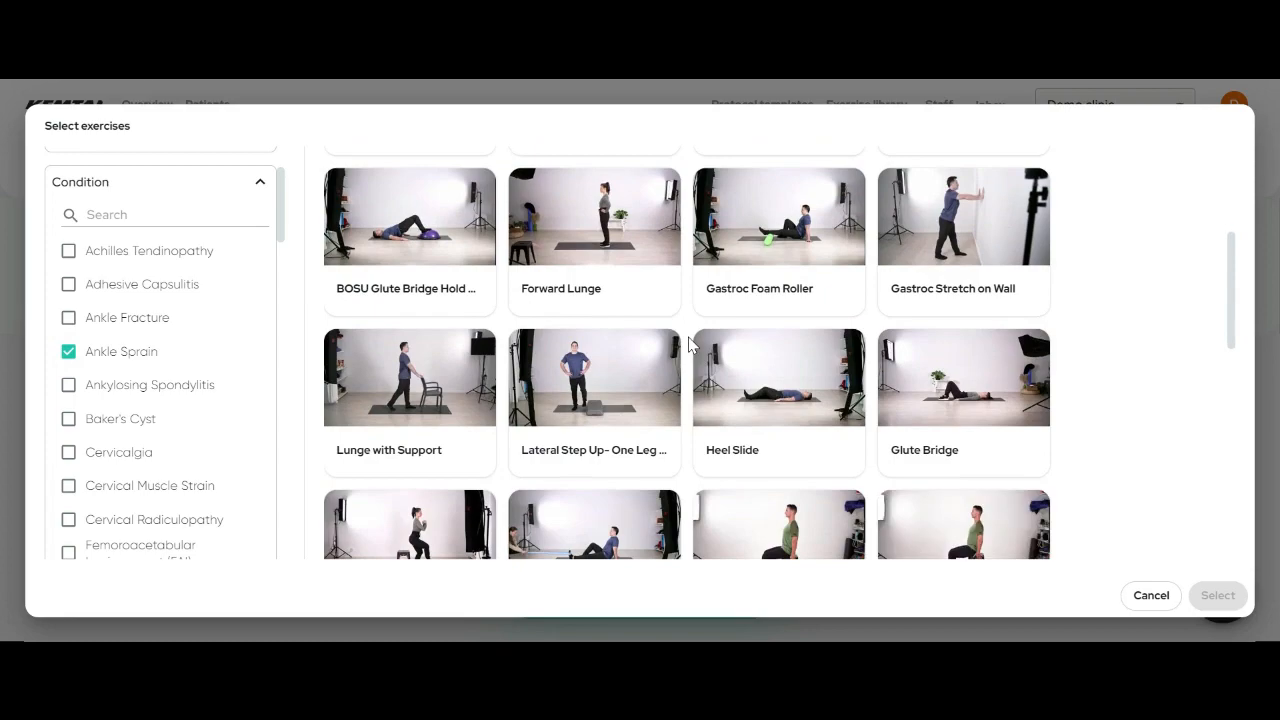
{"action": "scroll", "coordinate": [688, 344], "scroll_direction": "down", "scroll_amount": 5}
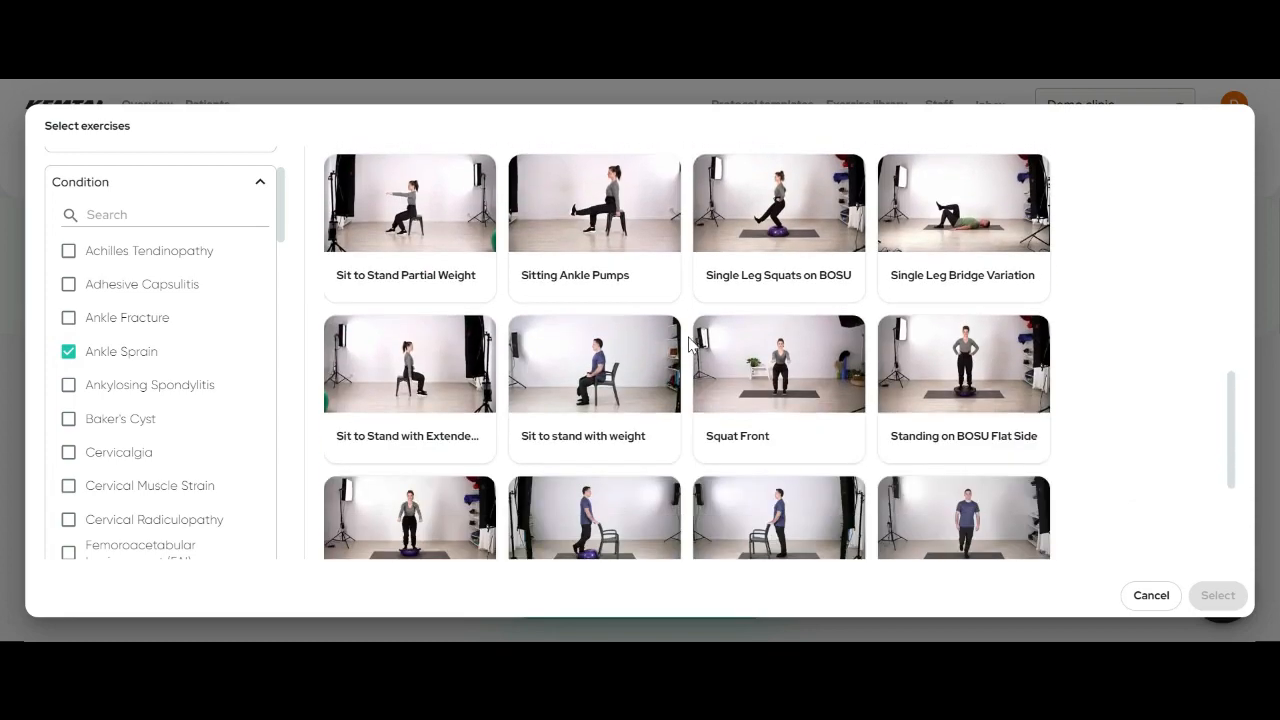
{"action": "scroll", "coordinate": [688, 344], "scroll_direction": "up", "scroll_amount": 4}
{"action": "scroll", "coordinate": [688, 344], "scroll_direction": "up", "scroll_amount": 5}
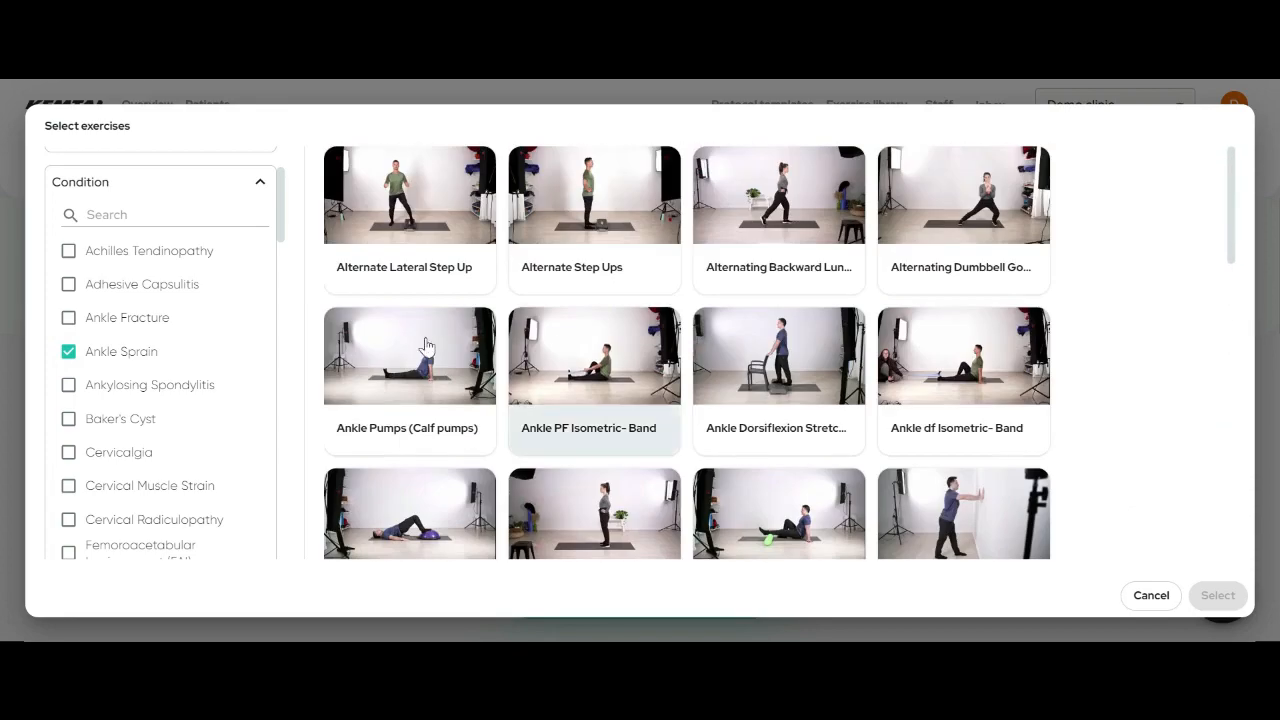
{"action": "left_click", "coordinate": [68, 353]}
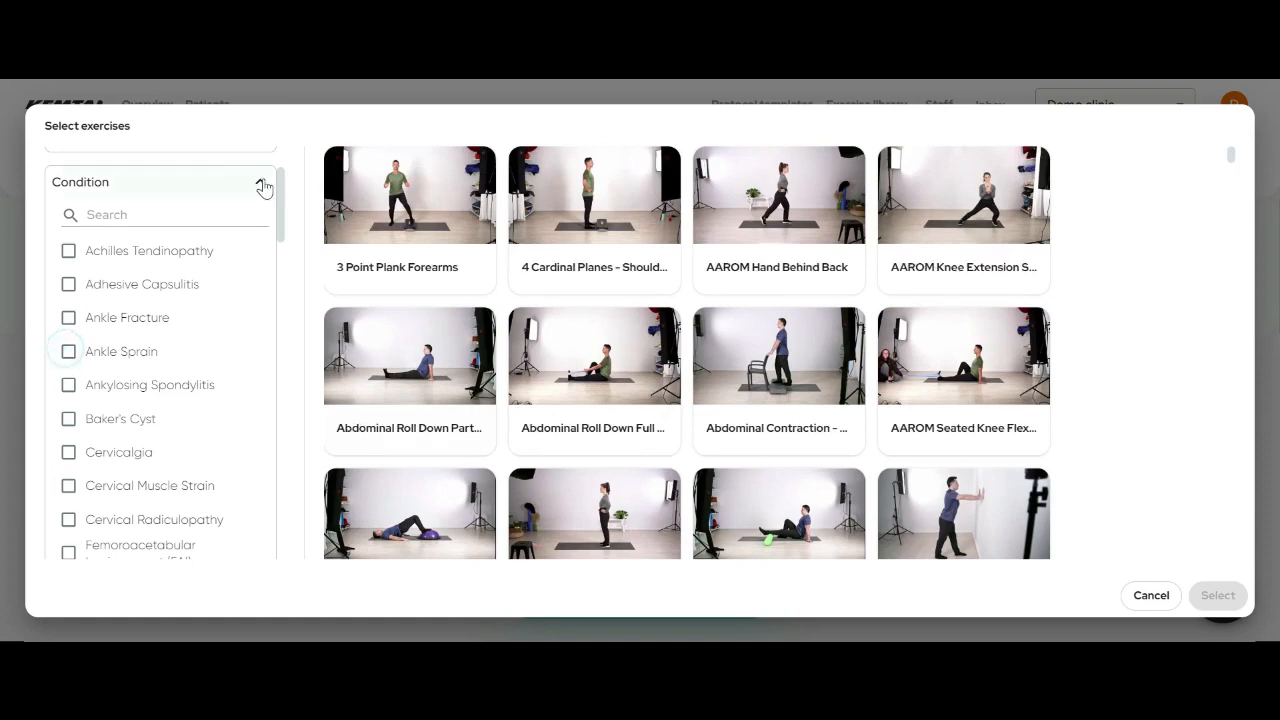
{"action": "left_click", "coordinate": [262, 182]}
{"action": "left_click", "coordinate": [260, 234]}
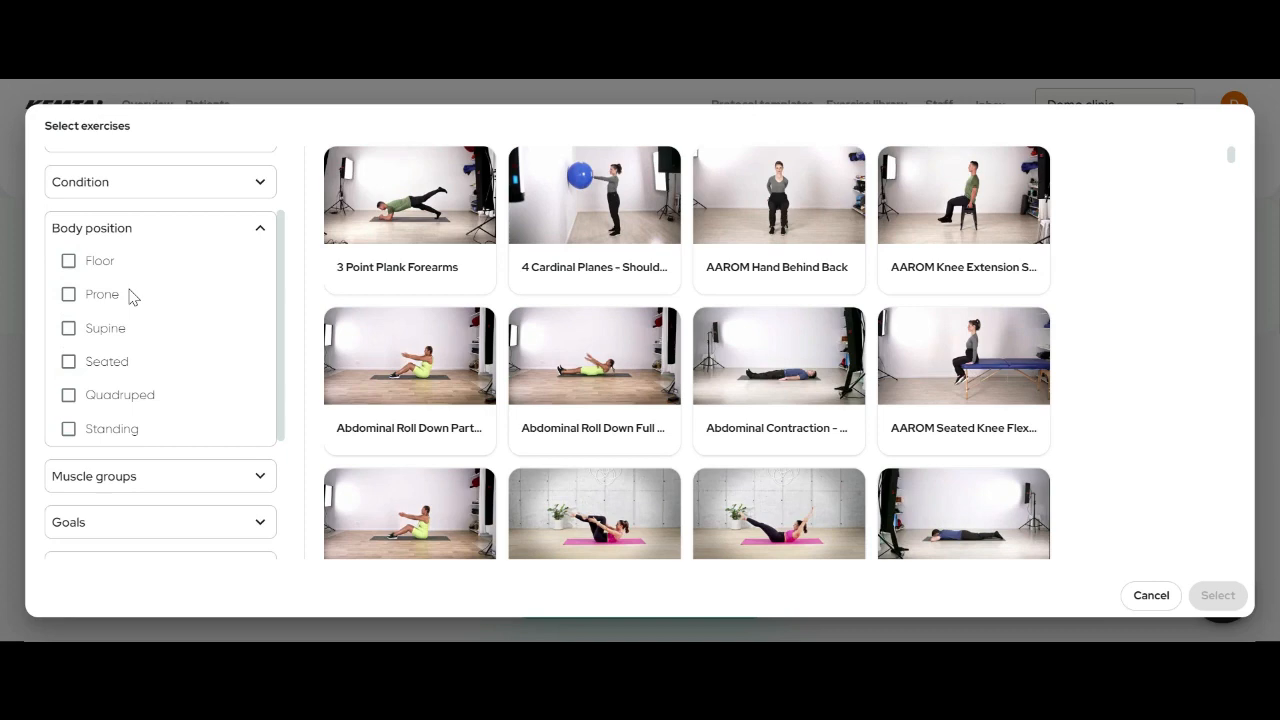
{"action": "left_click", "coordinate": [69, 264]}
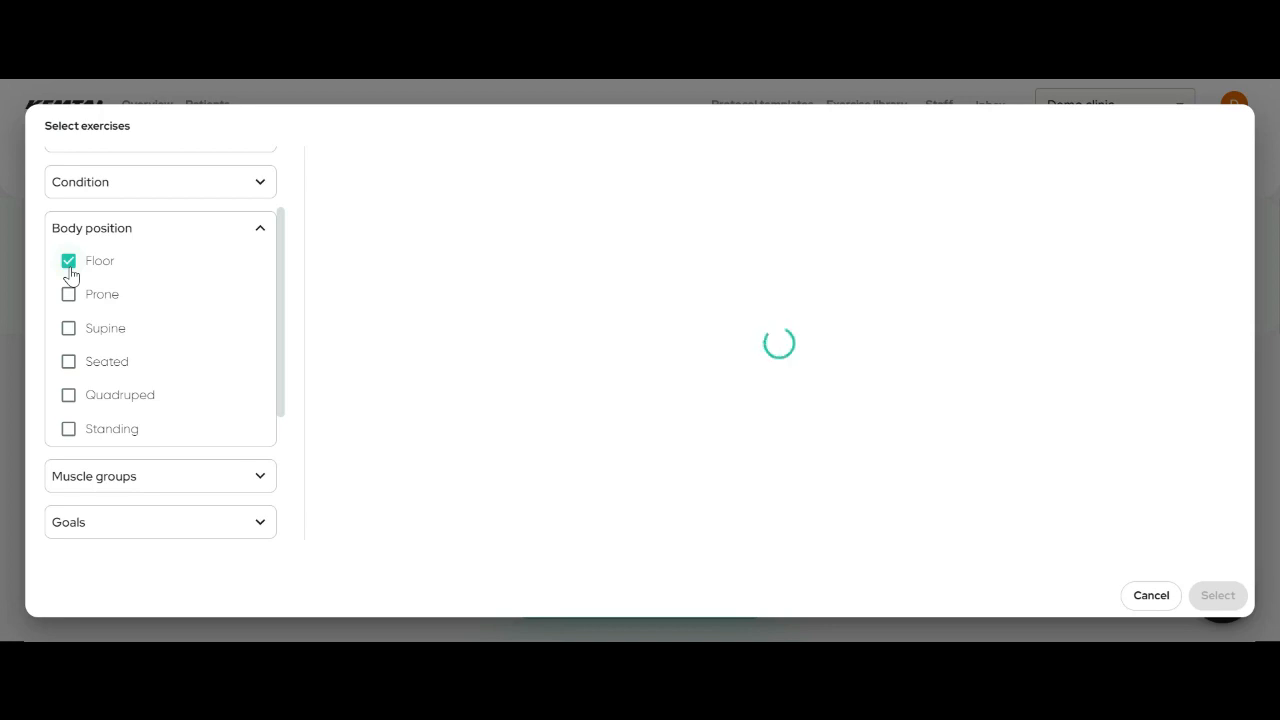
{"action": "scroll", "coordinate": [590, 400], "scroll_direction": "down", "scroll_amount": 10}
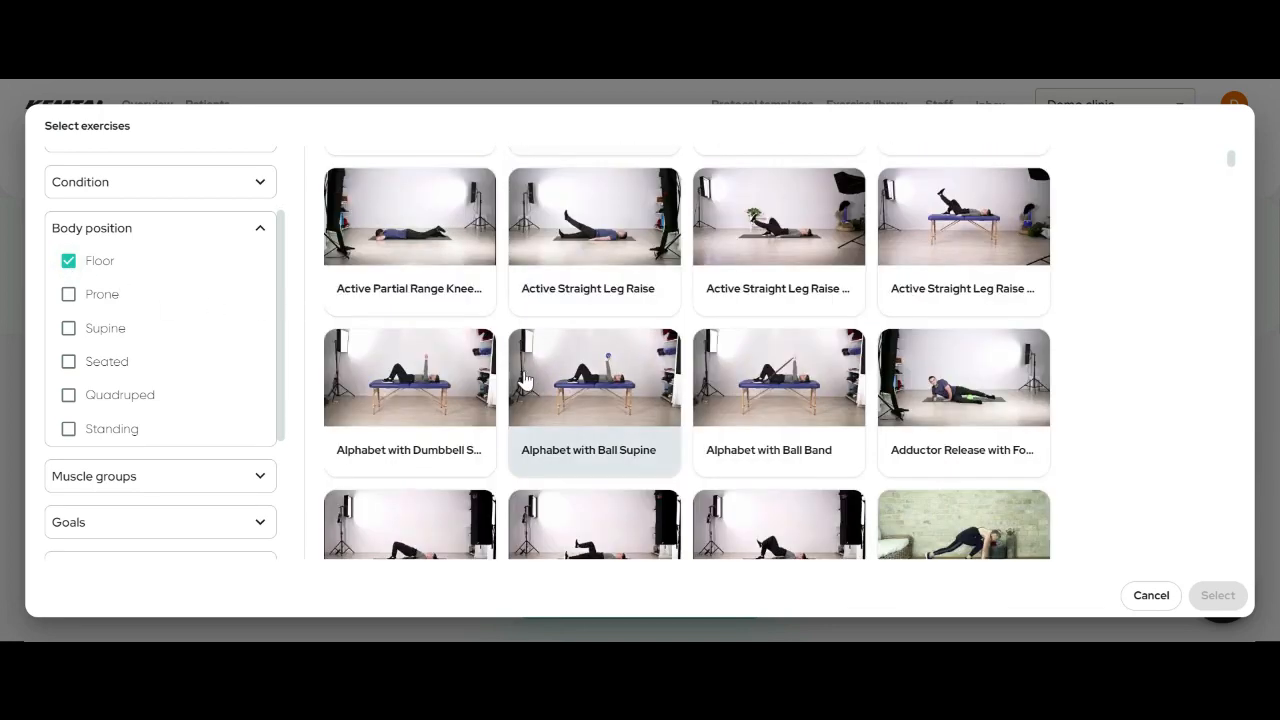
{"action": "scroll", "coordinate": [523, 380], "scroll_direction": "down", "scroll_amount": 3}
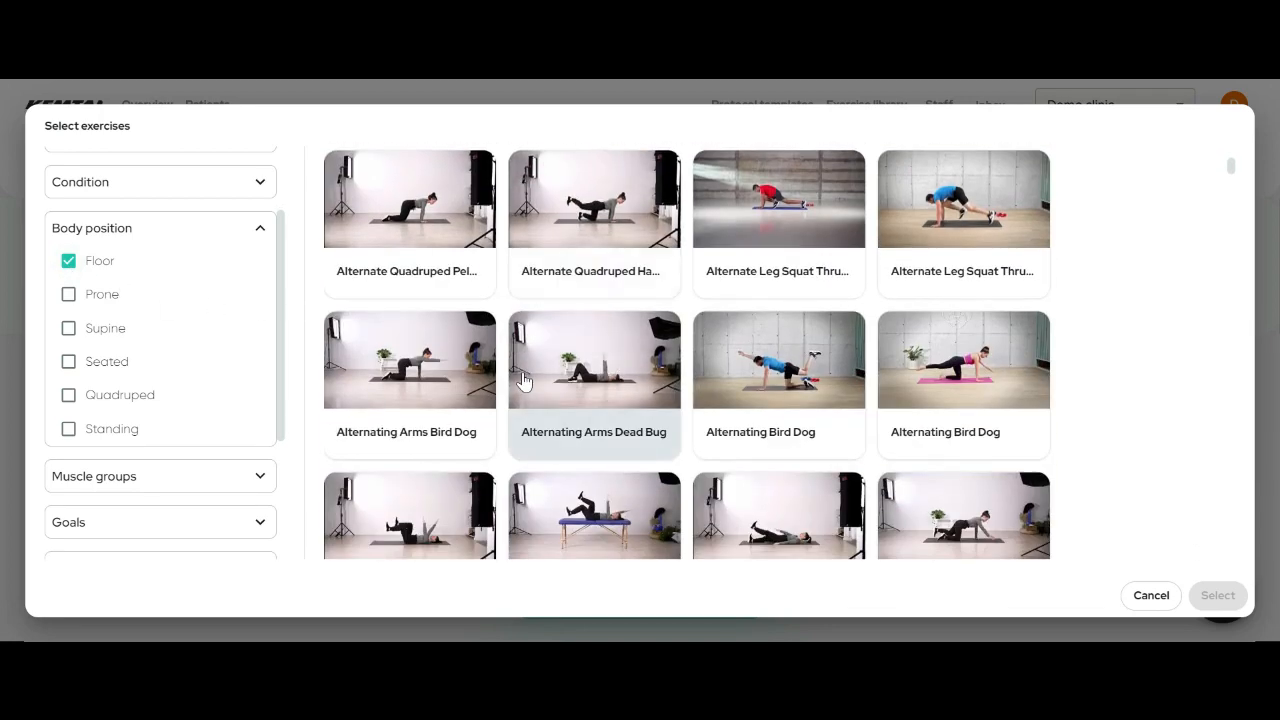
{"action": "scroll", "coordinate": [523, 380], "scroll_direction": "down", "scroll_amount": 5}
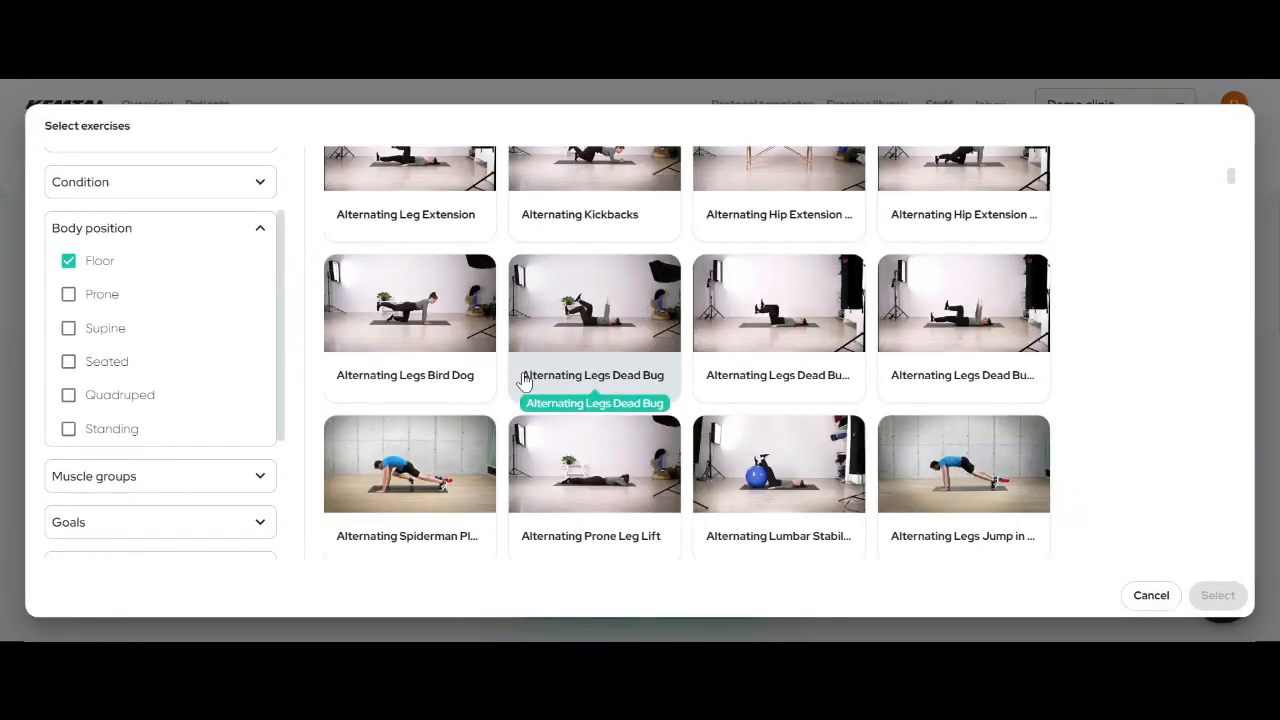
{"action": "left_click", "coordinate": [68, 260]}
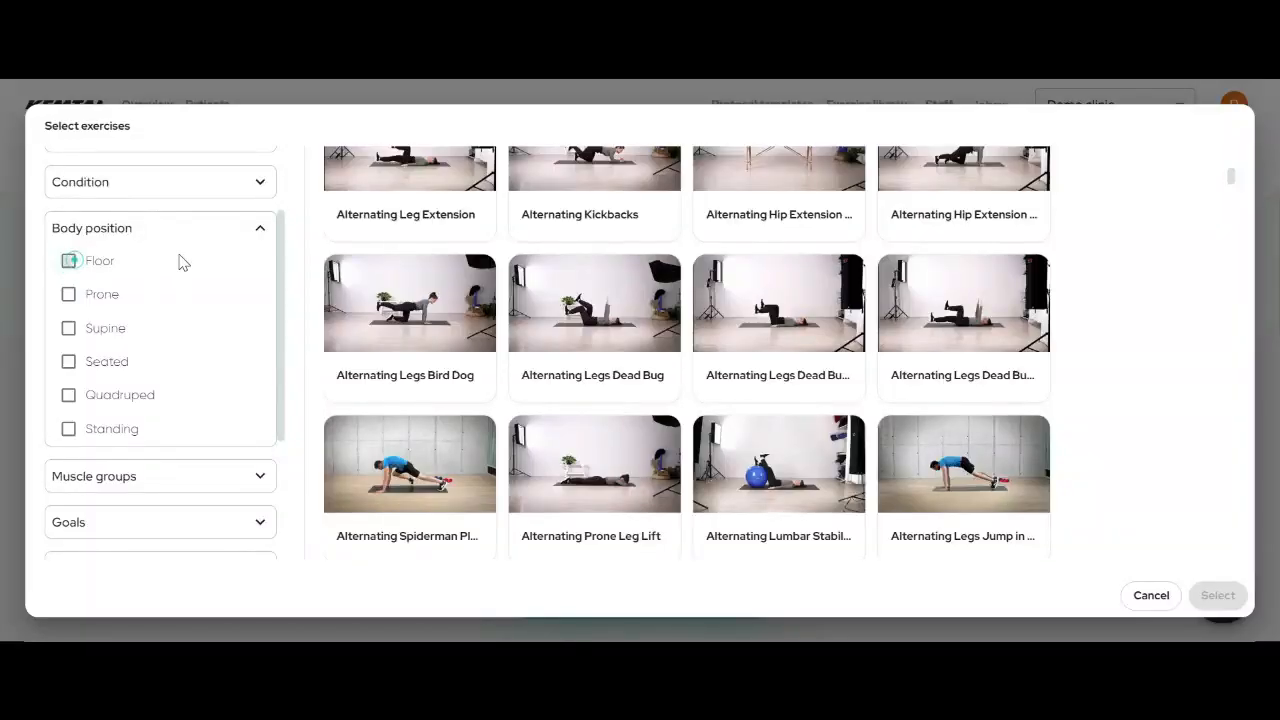
{"action": "left_click", "coordinate": [260, 229]}
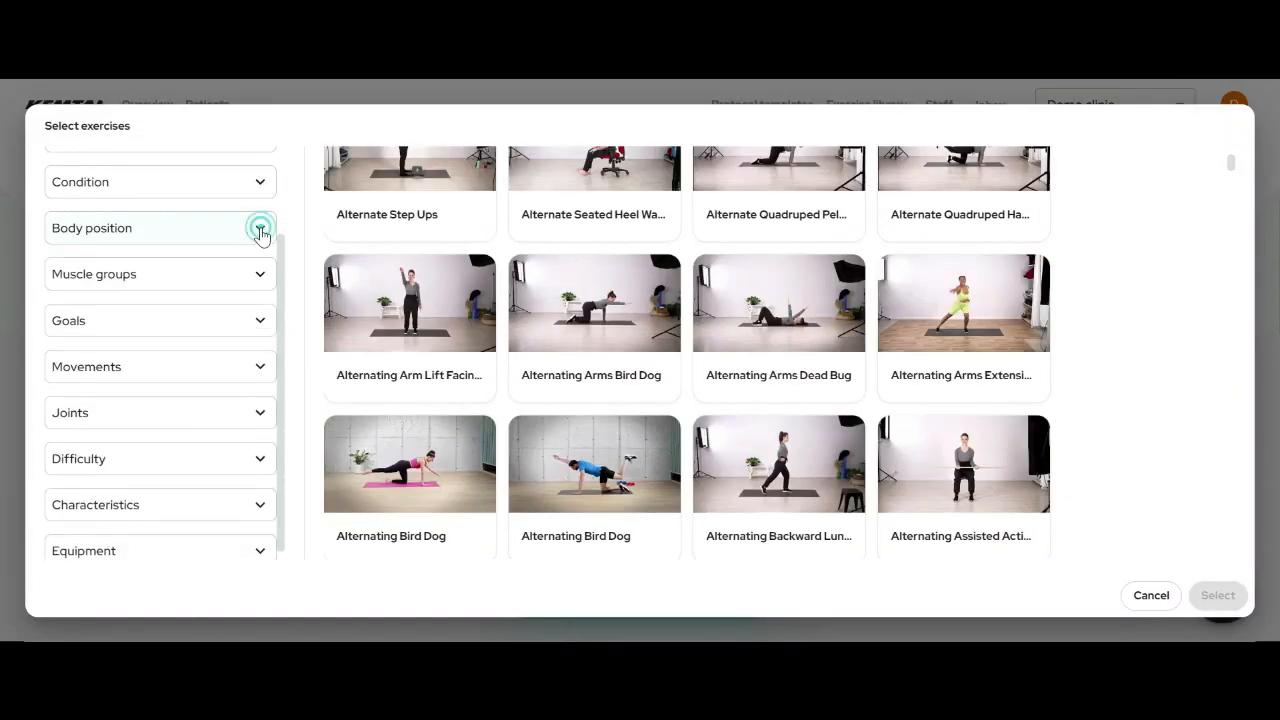
{"action": "left_click", "coordinate": [260, 276]}
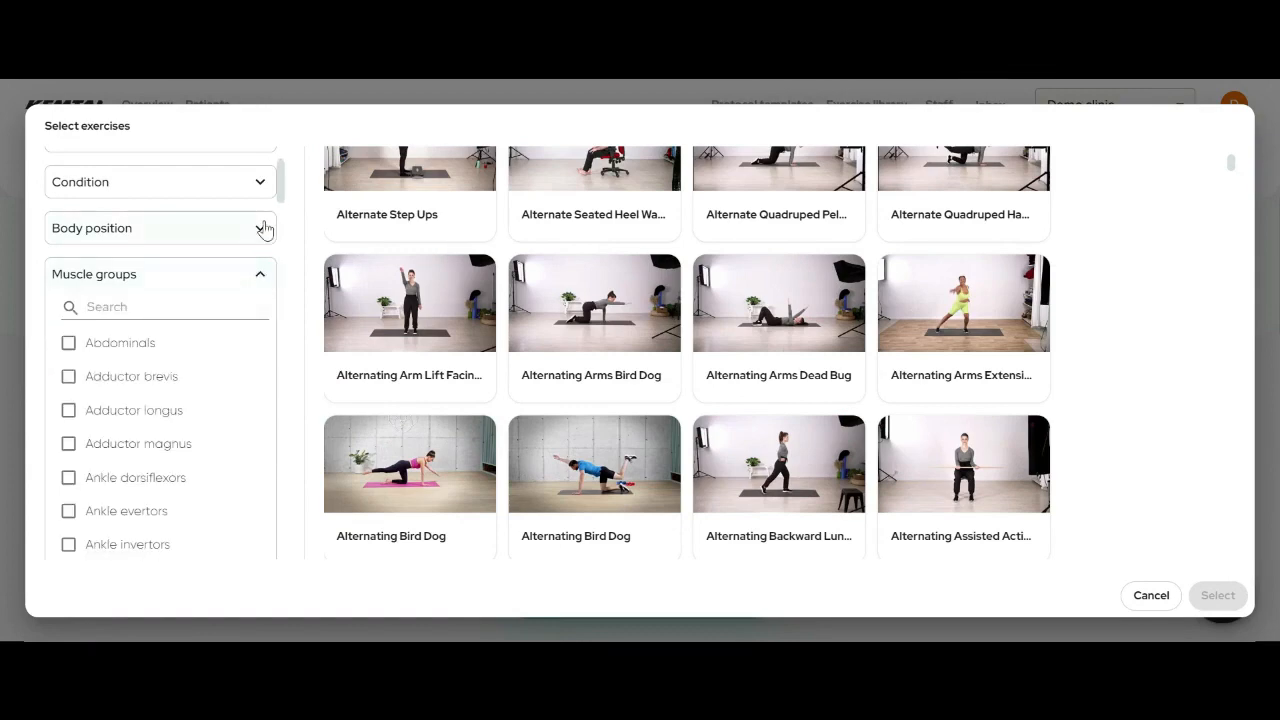
{"action": "left_click", "coordinate": [258, 272]}
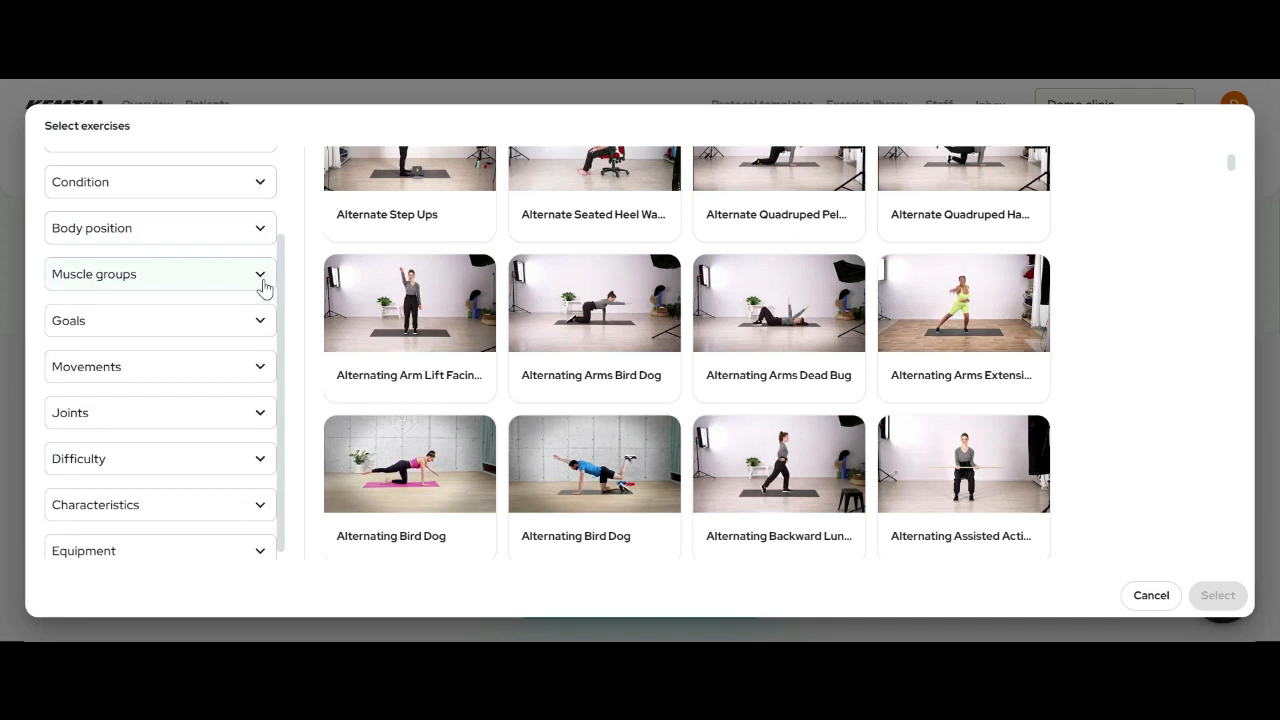
{"action": "left_click", "coordinate": [261, 322]}
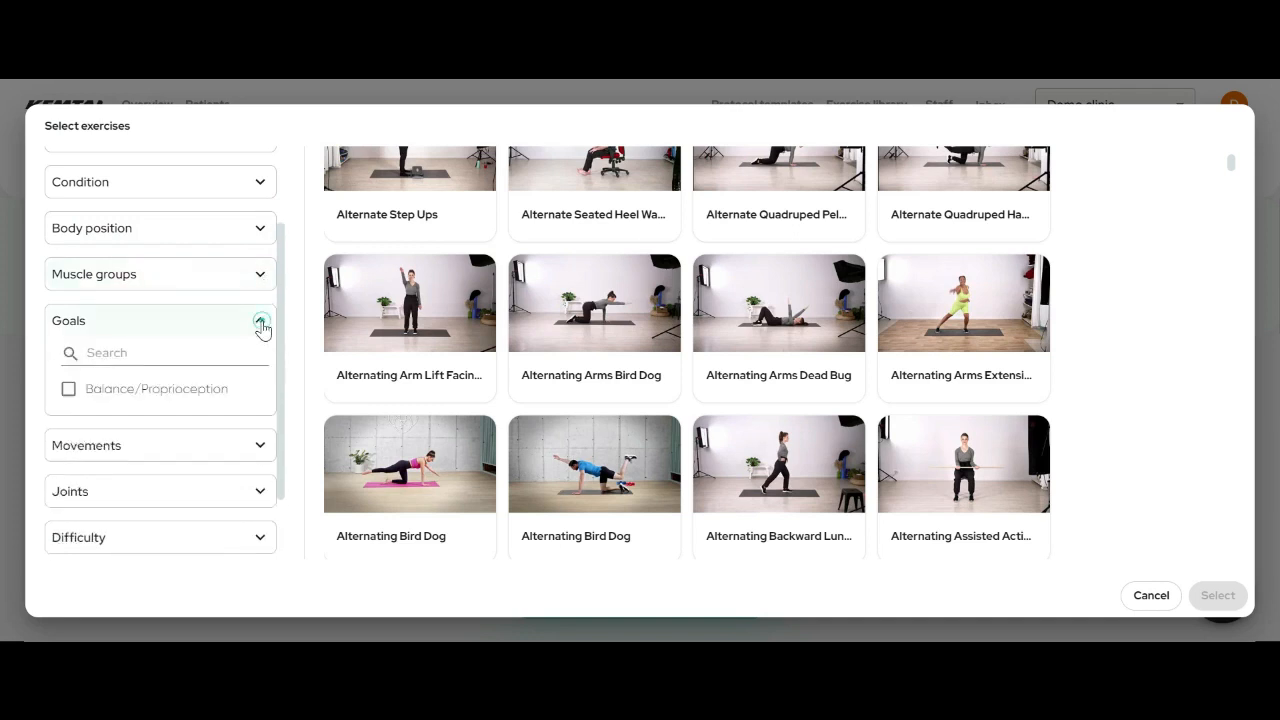
{"action": "scroll", "coordinate": [222, 424], "scroll_direction": "down", "scroll_amount": 2}
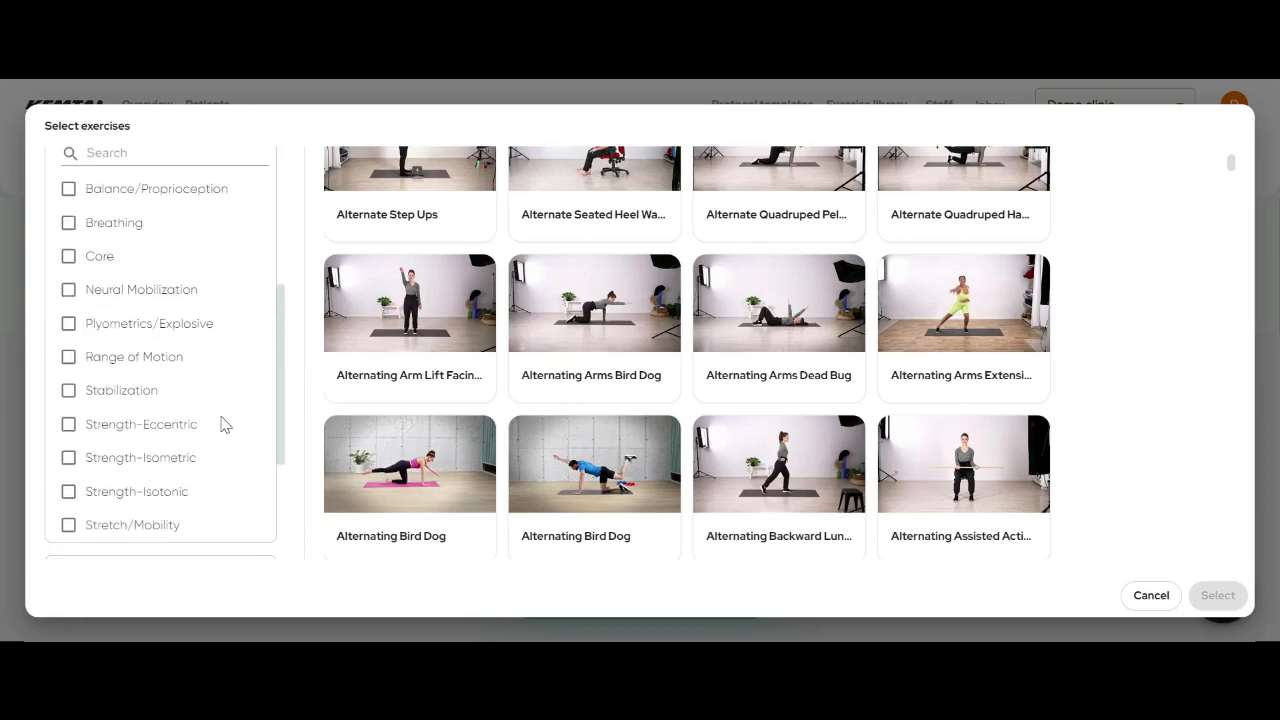
{"action": "scroll", "coordinate": [225, 424], "scroll_direction": "up", "scroll_amount": 2}
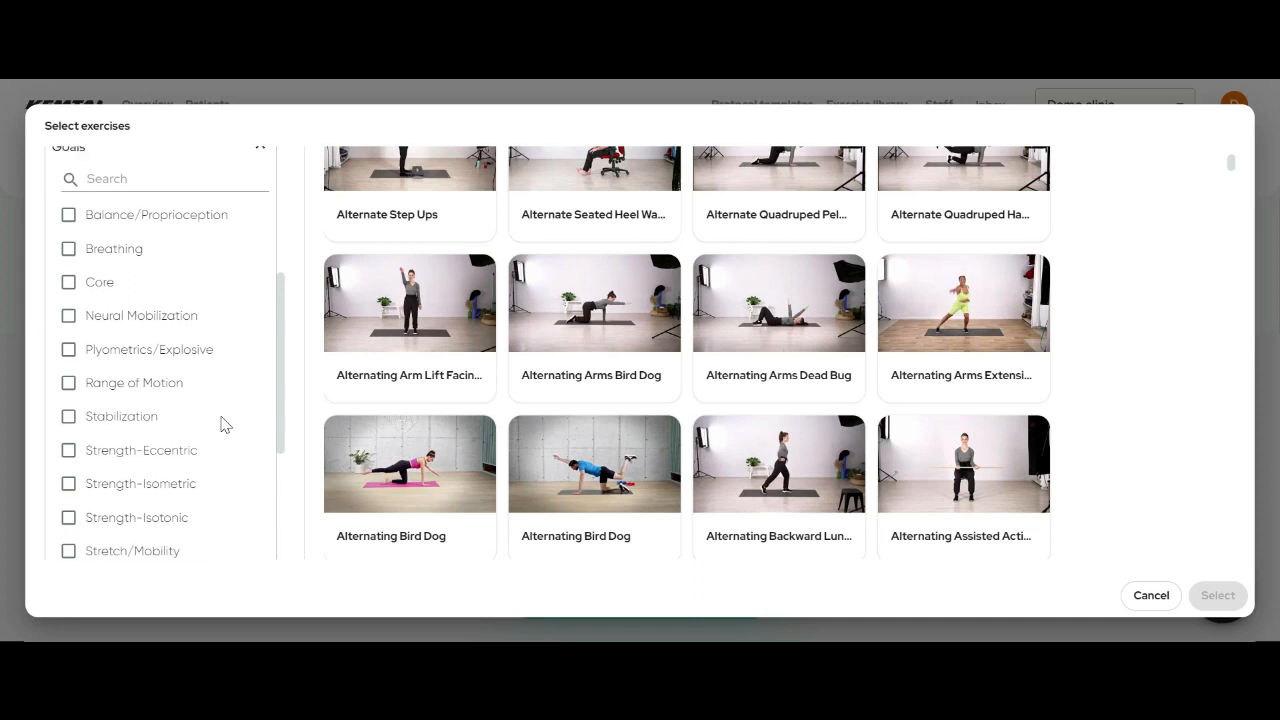
{"action": "left_click", "coordinate": [261, 216]}
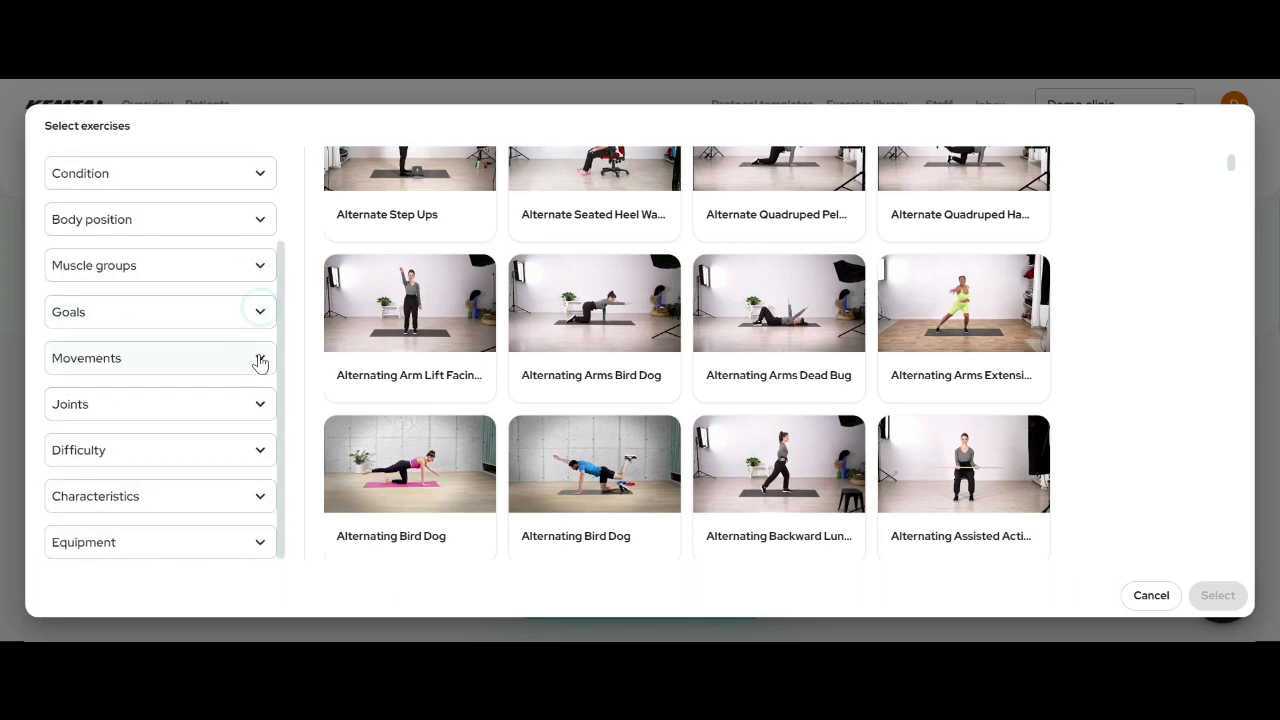
{"action": "left_click", "coordinate": [260, 357]}
{"action": "scroll", "coordinate": [194, 380], "scroll_direction": "down", "scroll_amount": 3}
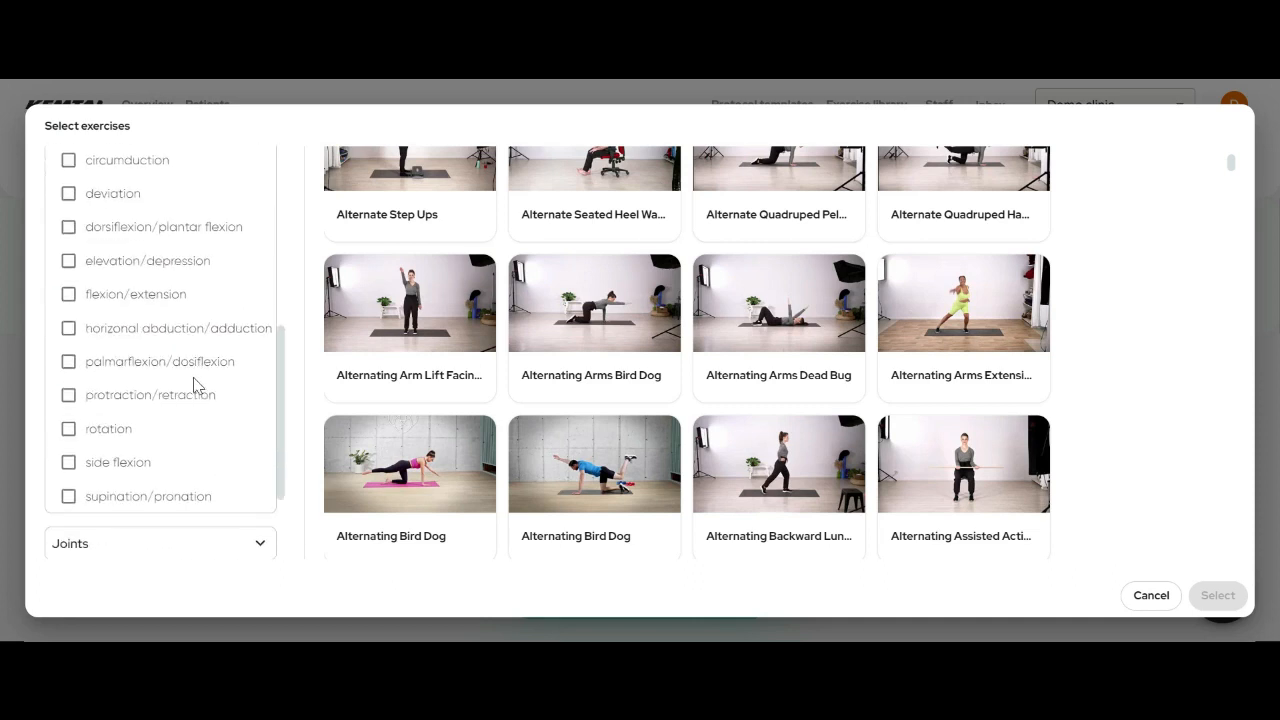
{"action": "scroll", "coordinate": [196, 385], "scroll_direction": "up", "scroll_amount": 1}
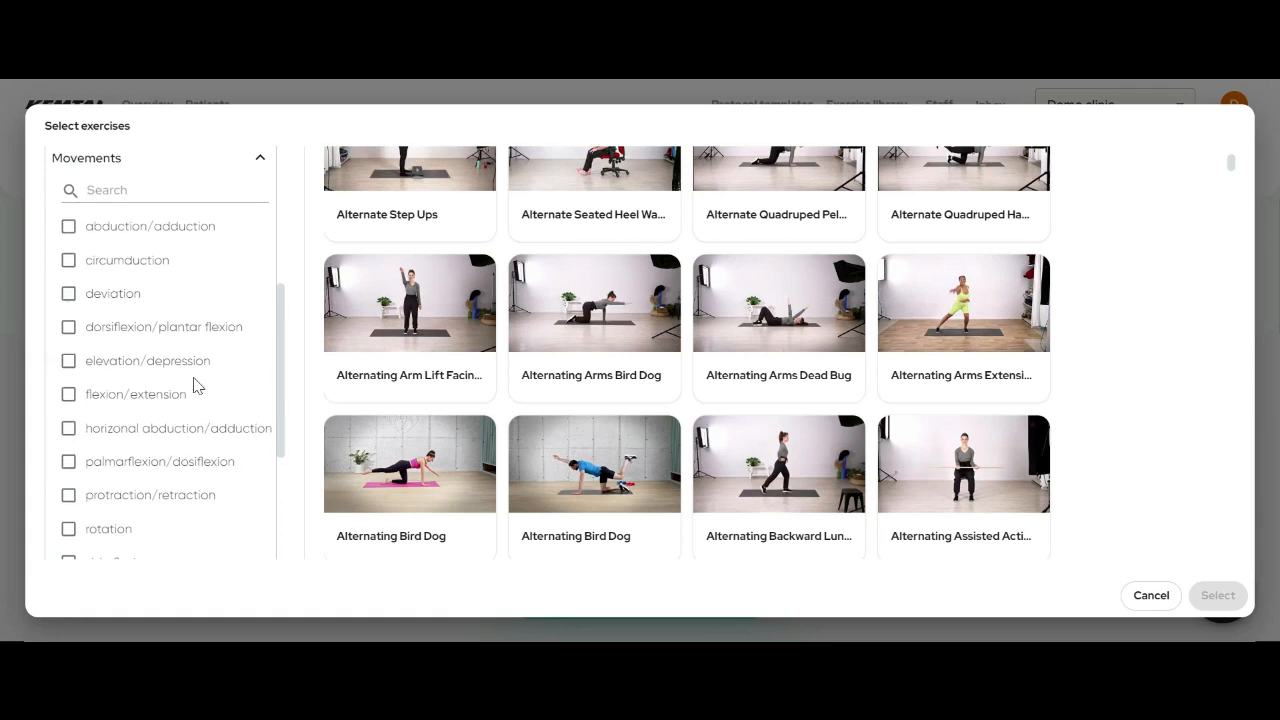
{"action": "left_click", "coordinate": [261, 163]}
{"action": "left_click", "coordinate": [257, 413]}
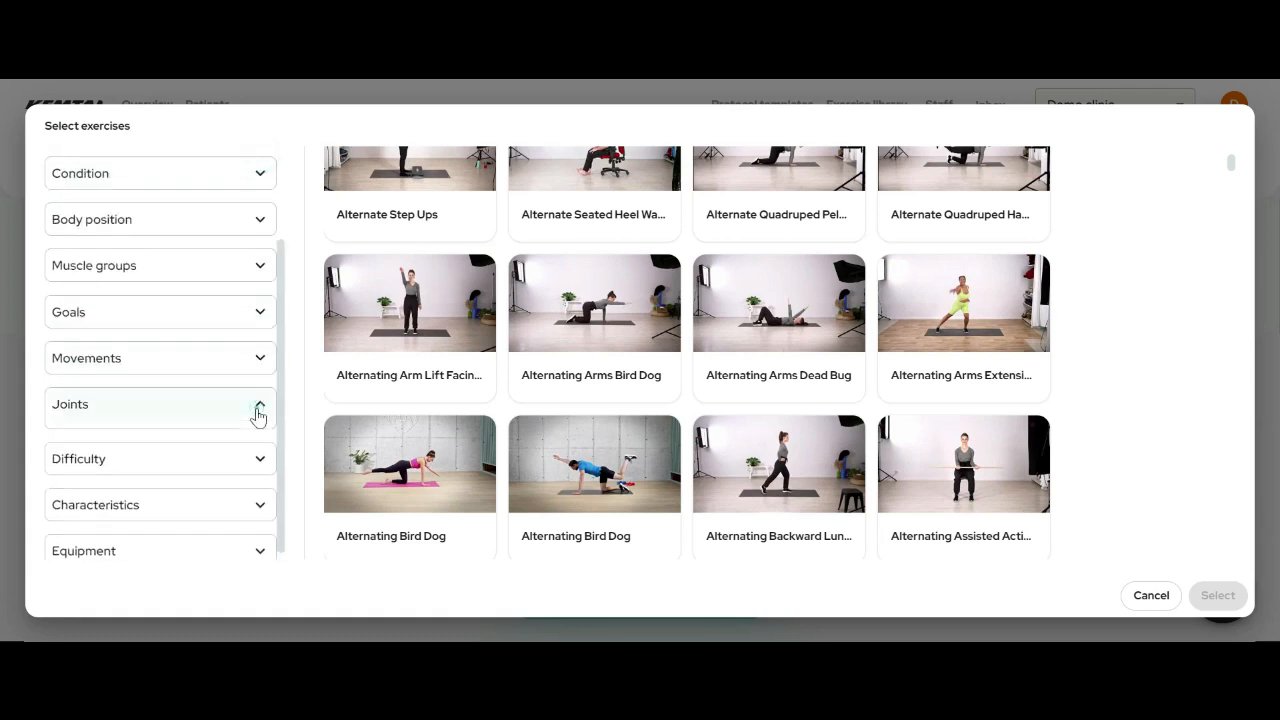
{"action": "scroll", "coordinate": [229, 418], "scroll_direction": "down", "scroll_amount": 2}
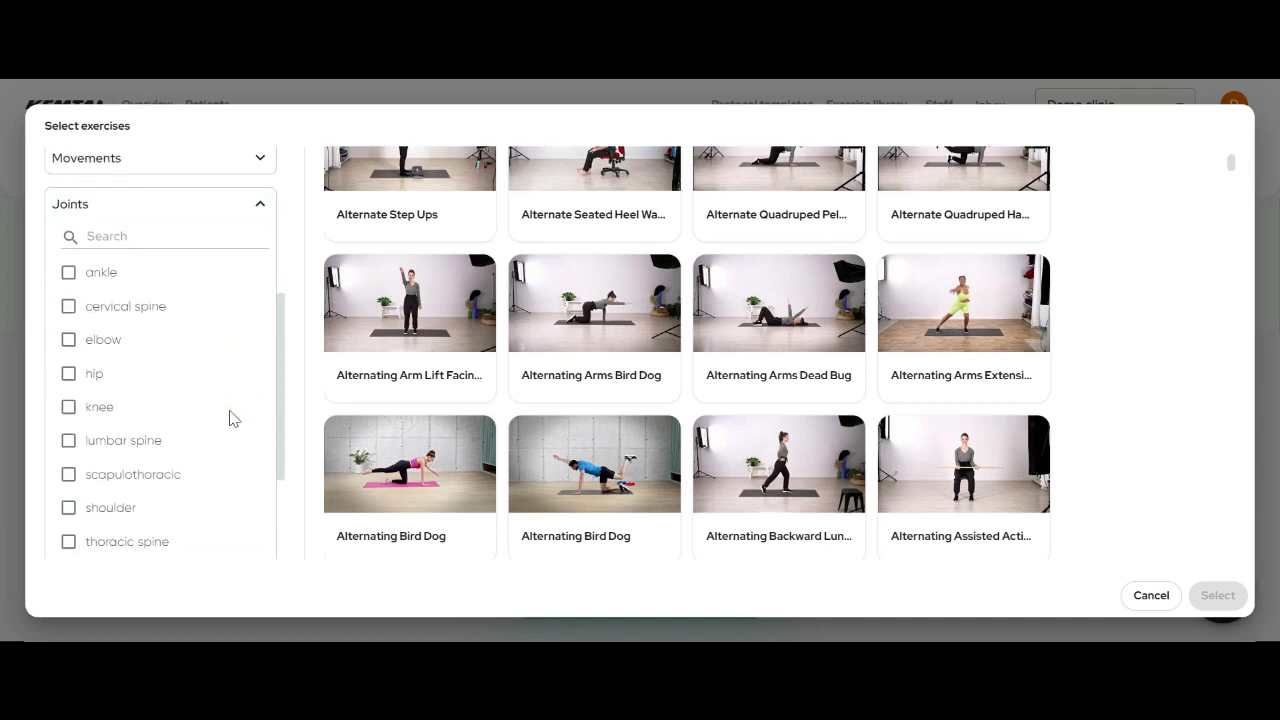
{"action": "left_click", "coordinate": [262, 207]}
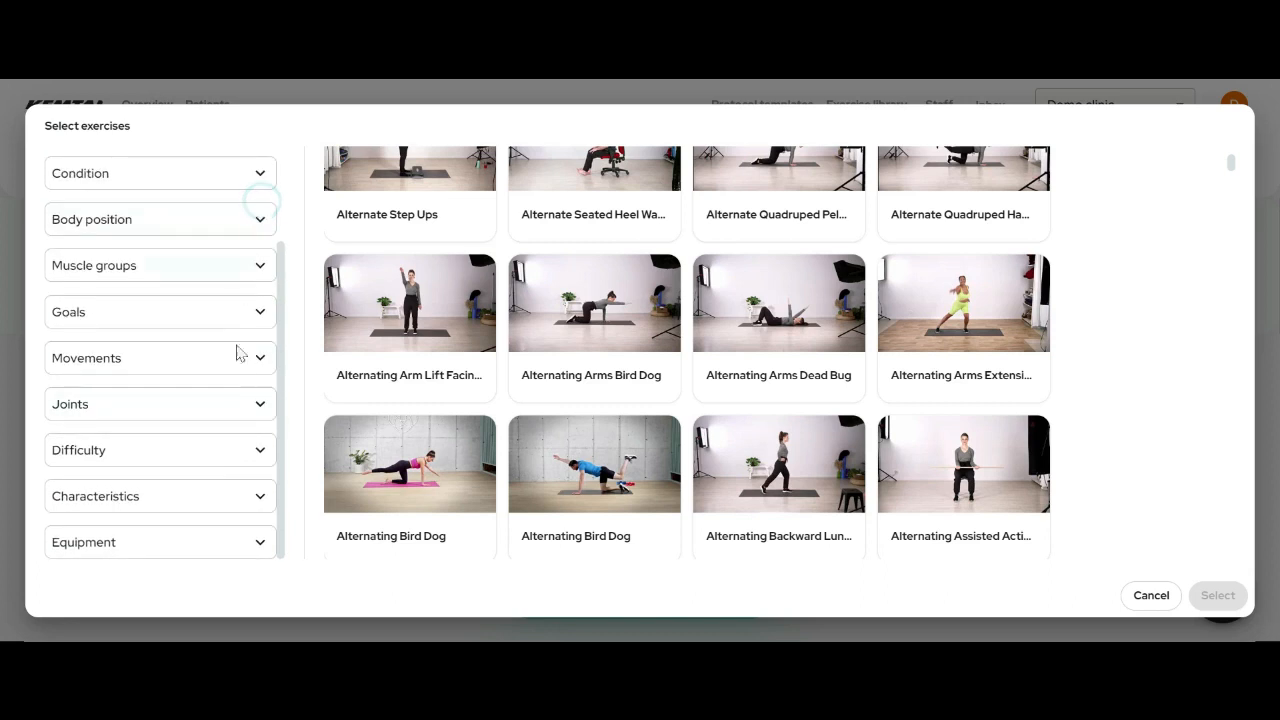
{"action": "left_click", "coordinate": [260, 452]}
{"action": "scroll", "coordinate": [256, 460], "scroll_direction": "down", "scroll_amount": 1}
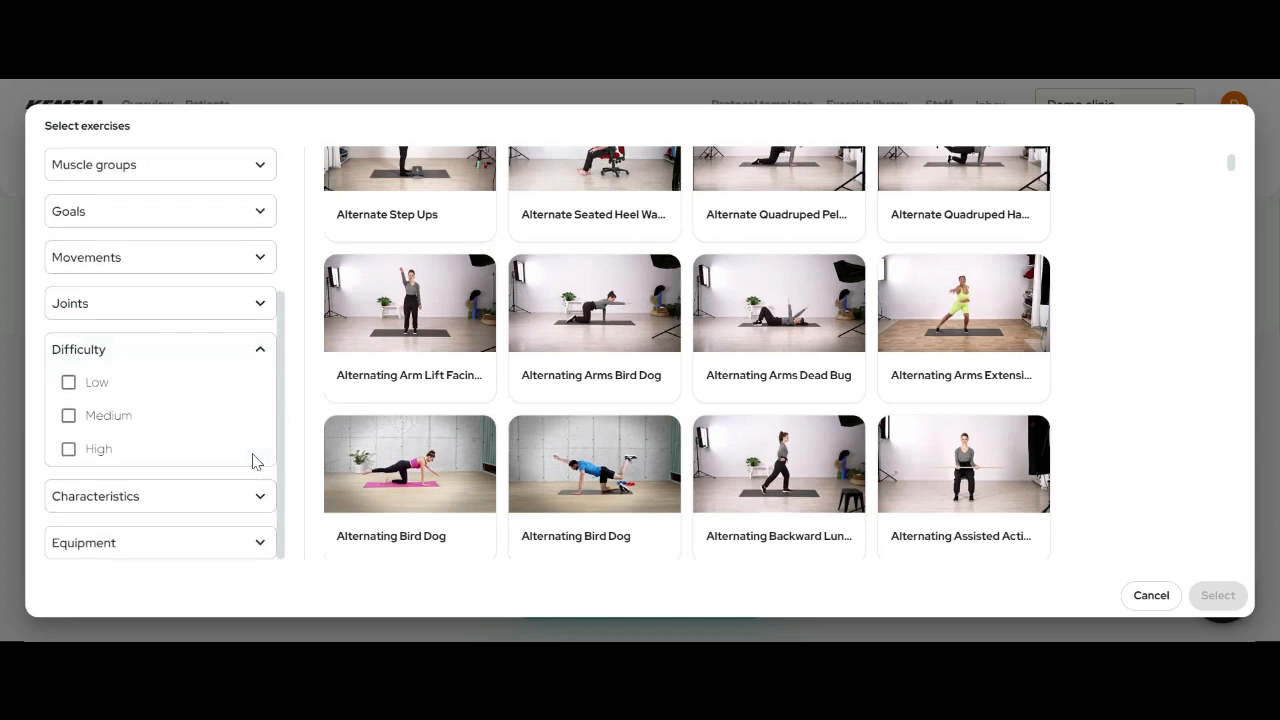
{"action": "left_click", "coordinate": [259, 352]}
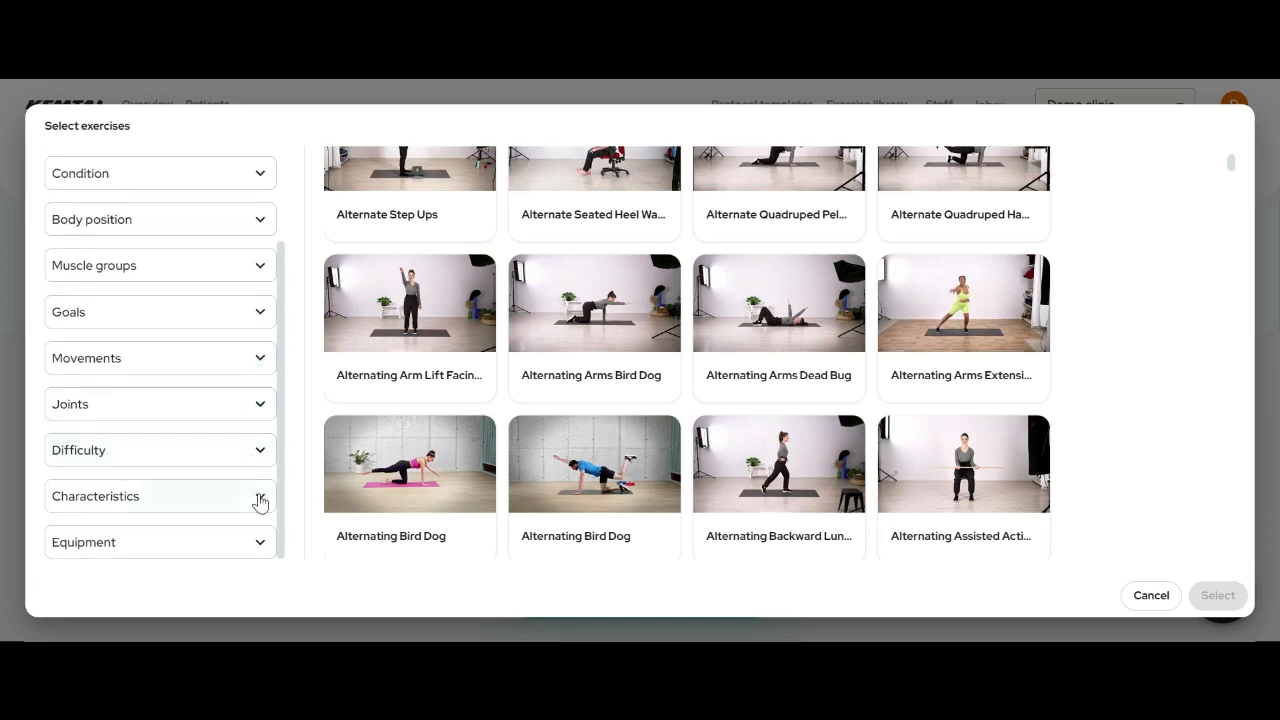
{"action": "left_click", "coordinate": [258, 496]}
{"action": "scroll", "coordinate": [207, 399], "scroll_direction": "down", "scroll_amount": 1}
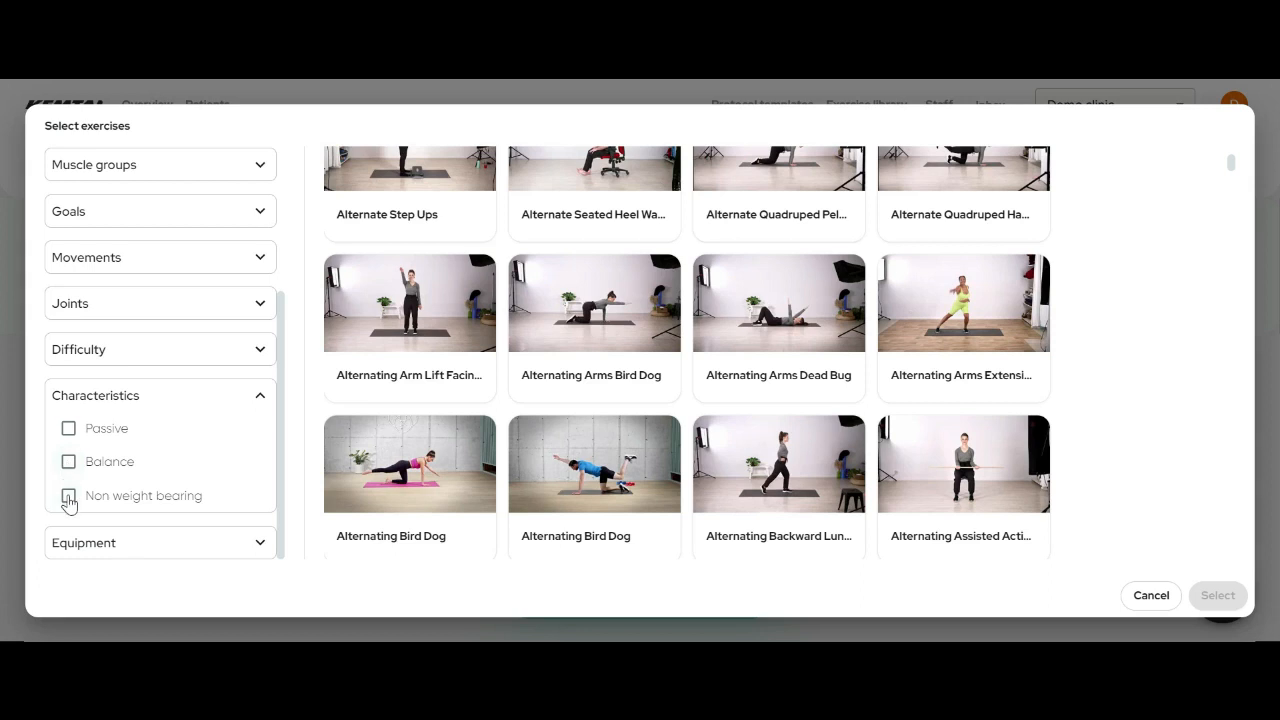
{"action": "left_click", "coordinate": [262, 398]}
{"action": "left_click", "coordinate": [254, 542]}
{"action": "scroll", "coordinate": [177, 497], "scroll_direction": "down", "scroll_amount": 5}
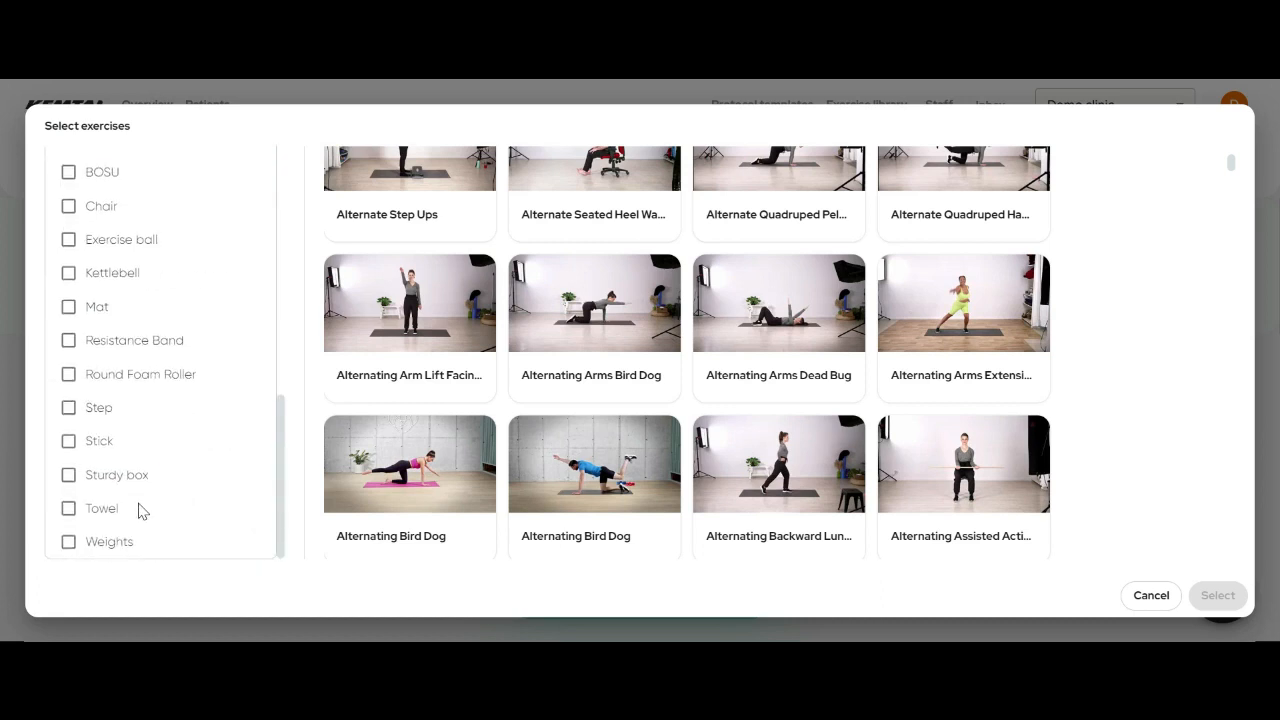
{"action": "scroll", "coordinate": [140, 508], "scroll_direction": "up", "scroll_amount": 3}
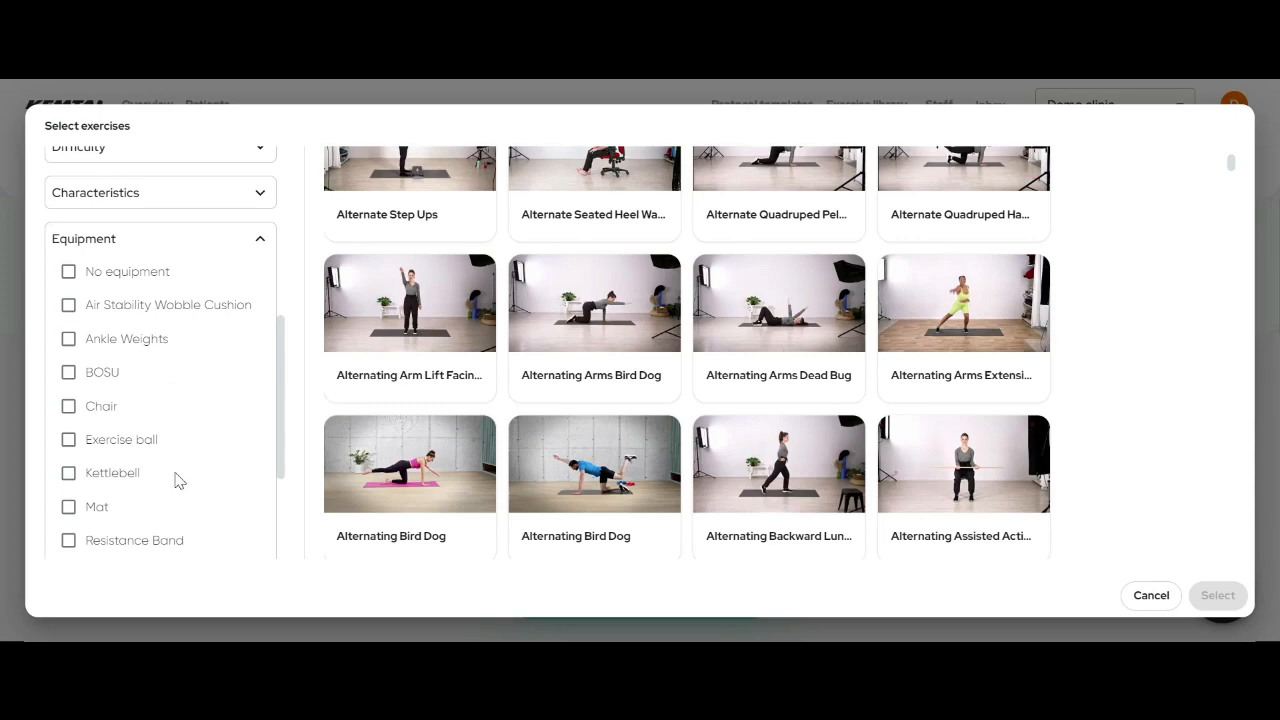
{"action": "left_click", "coordinate": [258, 240]}
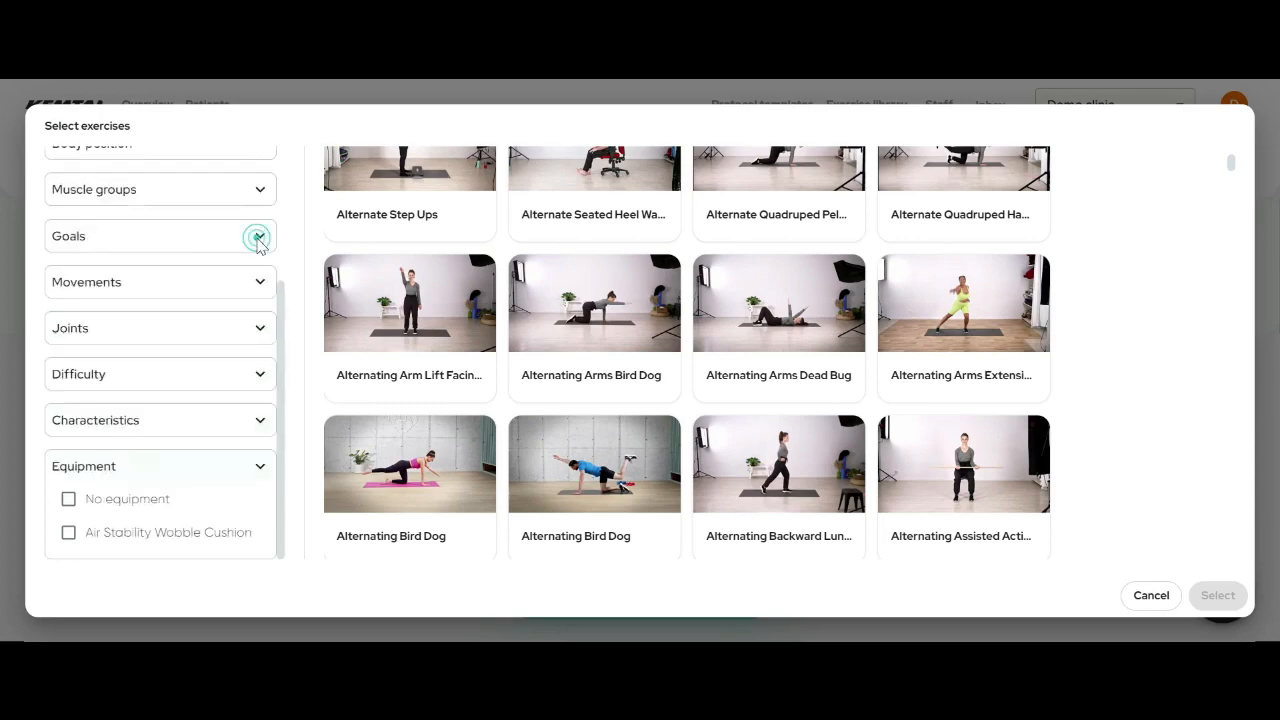
{"action": "scroll", "coordinate": [966, 434], "scroll_direction": "up", "scroll_amount": 15}
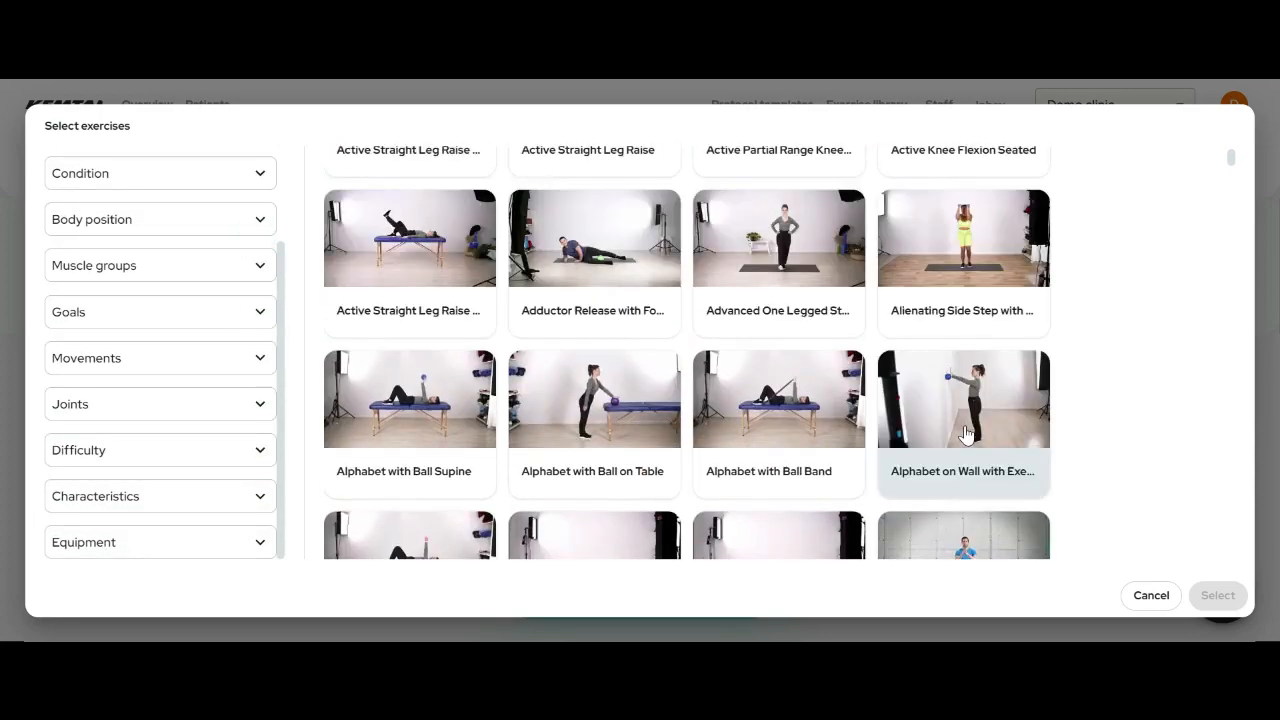
{"action": "scroll", "coordinate": [966, 434], "scroll_direction": "up", "scroll_amount": 1}
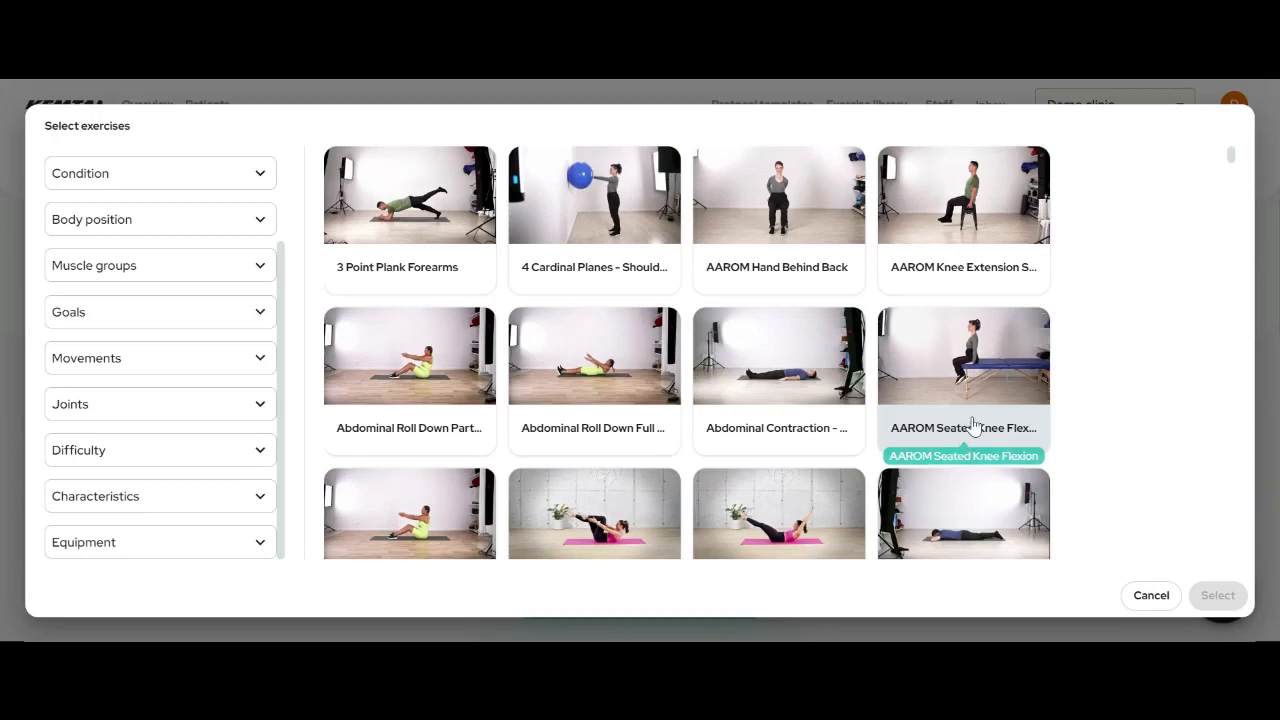
- Add 4 Cardinal Planes, Abdominal Contraction and Alphabet with Ball Band to Phase 1, then review its exercises
{"action": "left_click", "coordinate": [594, 202]}
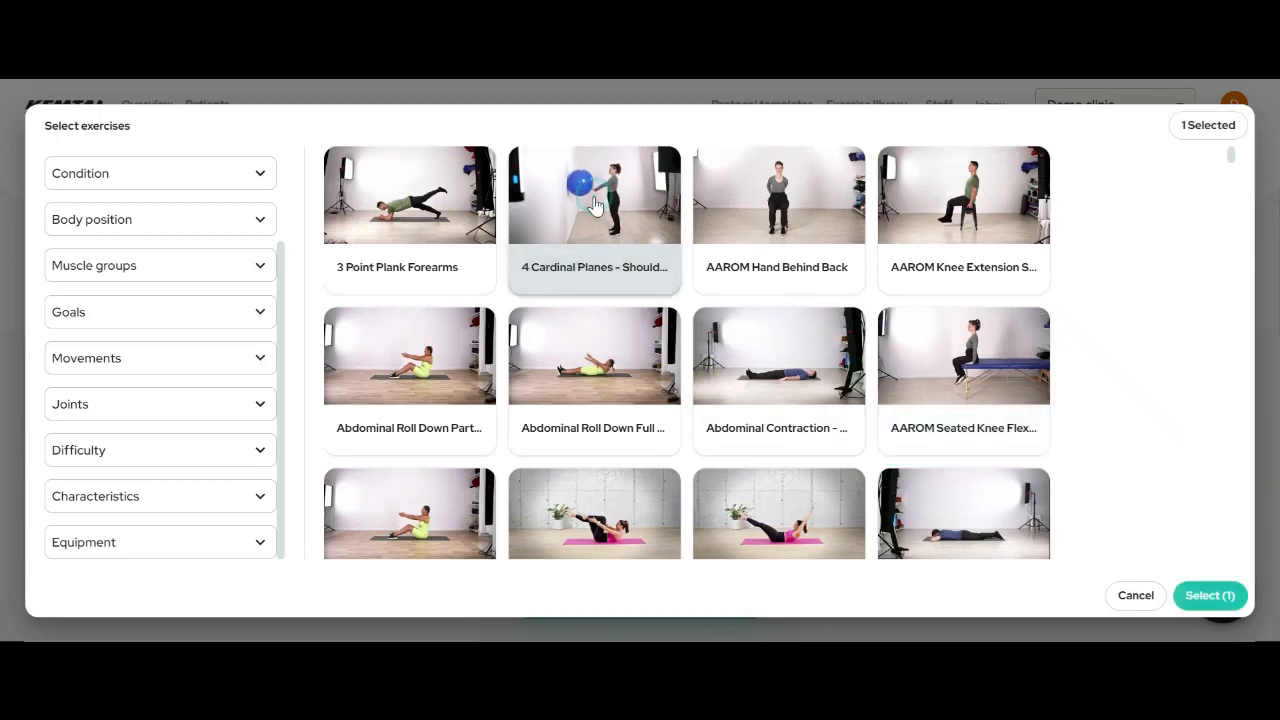
{"action": "left_click", "coordinate": [811, 366]}
{"action": "scroll", "coordinate": [842, 360], "scroll_direction": "down", "scroll_amount": 8}
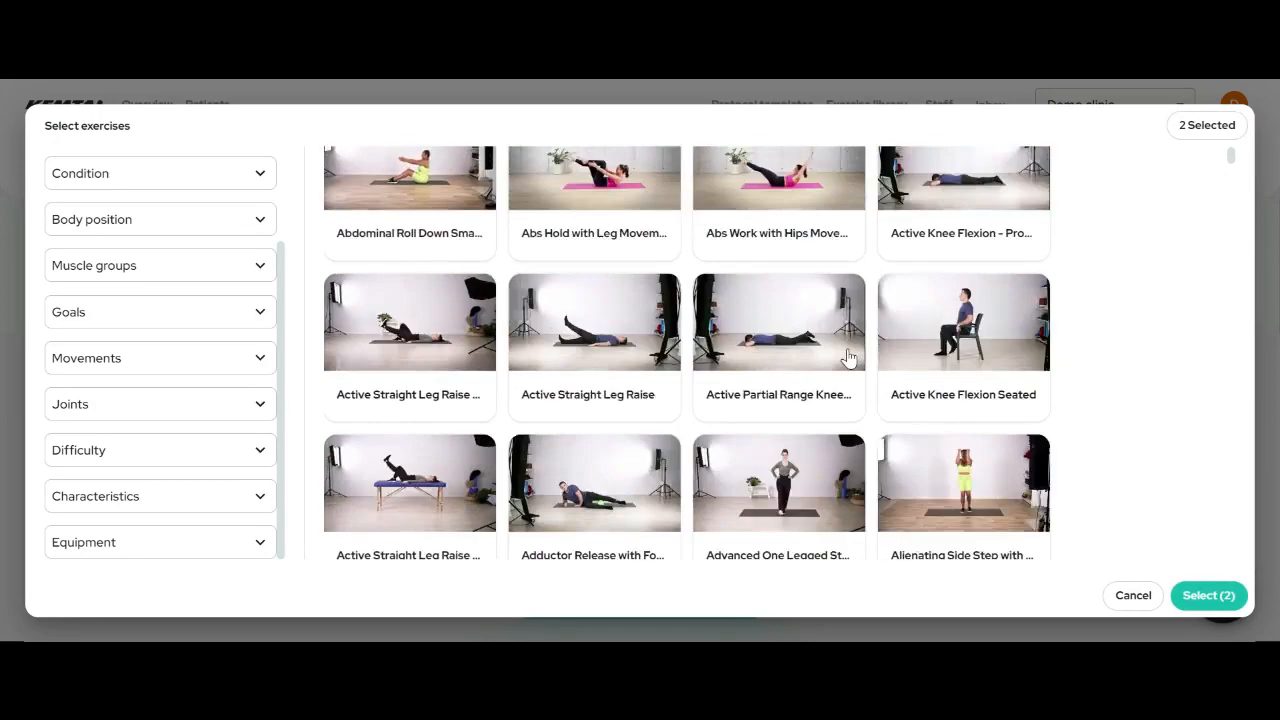
{"action": "left_click", "coordinate": [846, 350]}
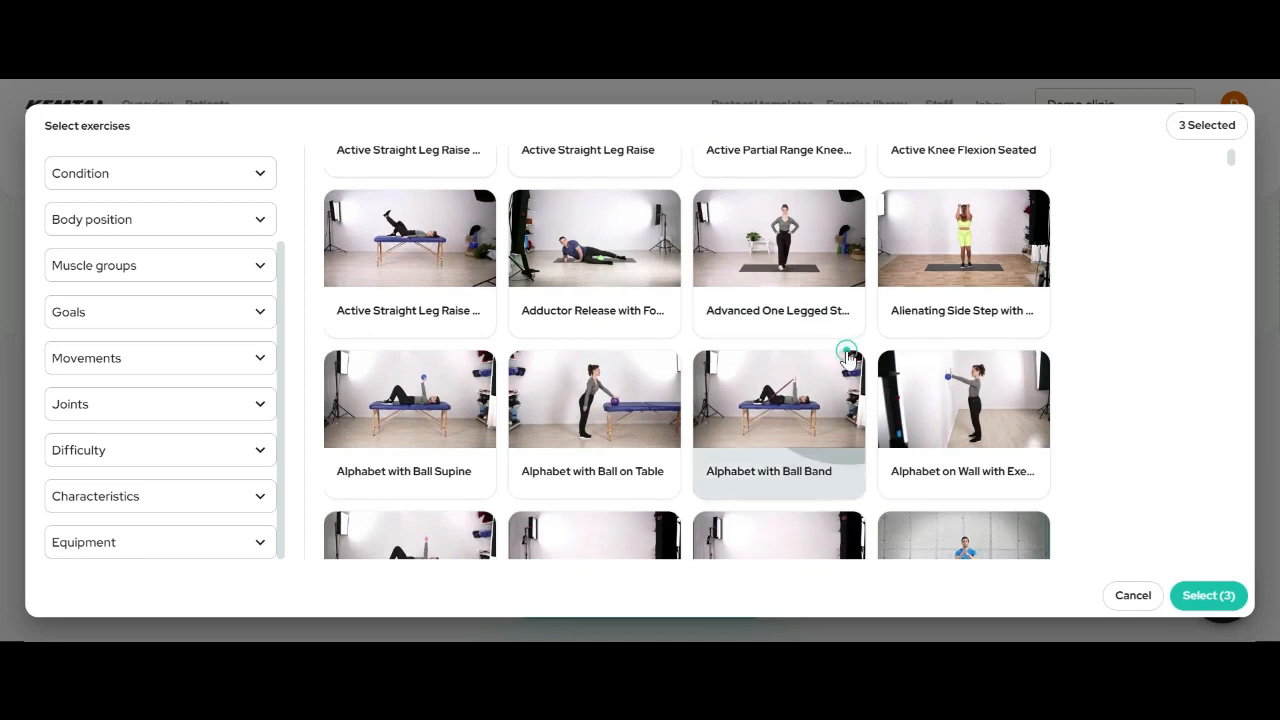
{"action": "left_click", "coordinate": [1224, 606]}
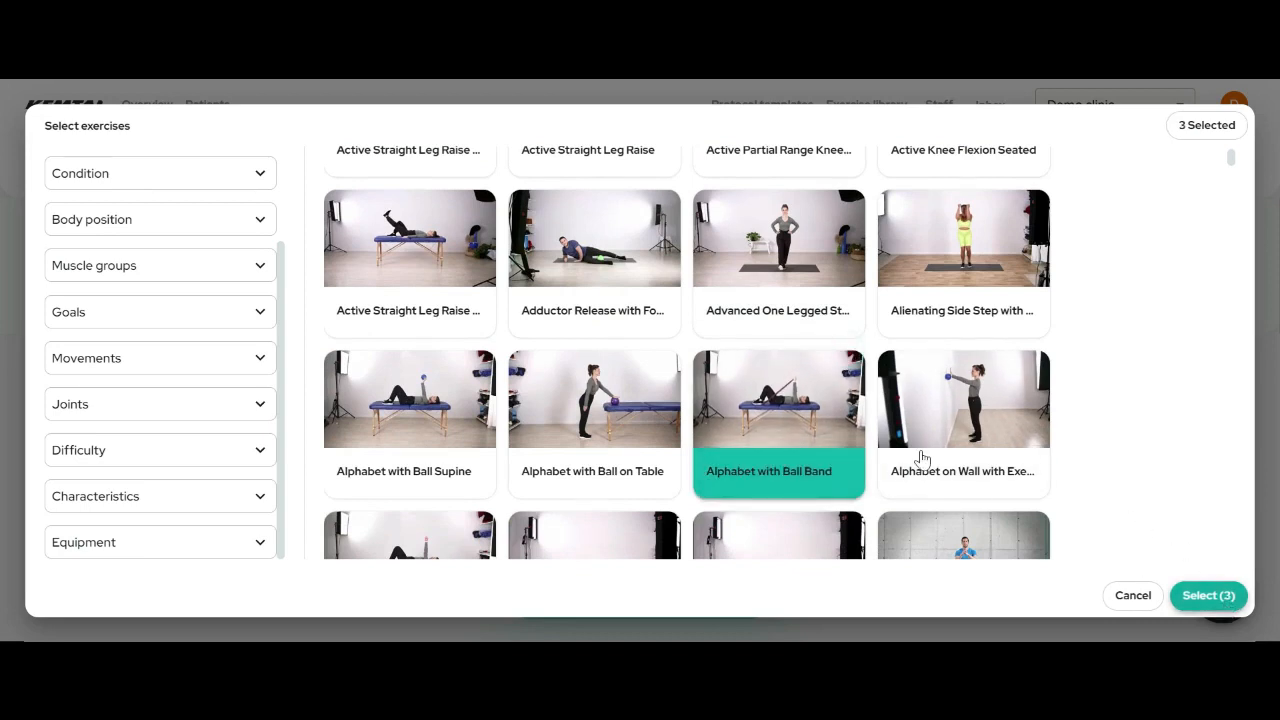
{"action": "scroll", "coordinate": [888, 429], "scroll_direction": "down", "scroll_amount": 3}
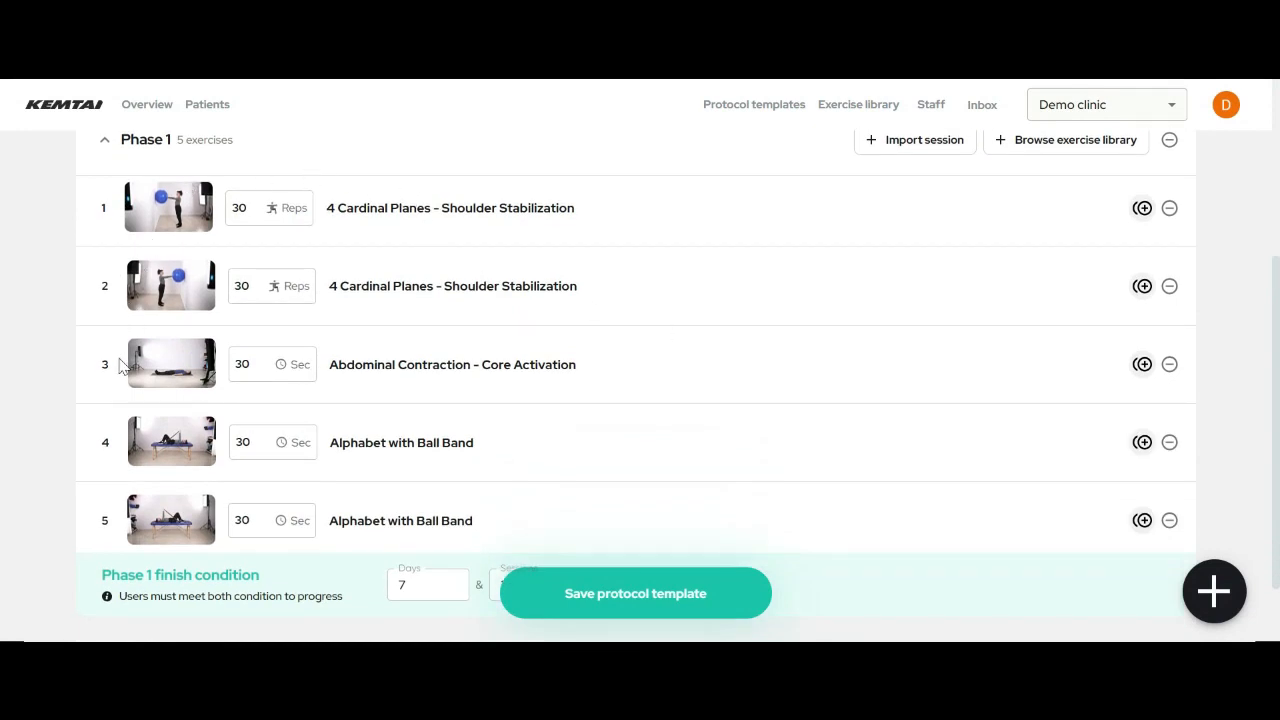
{"action": "scroll", "coordinate": [1063, 283], "scroll_direction": "down", "scroll_amount": 4}
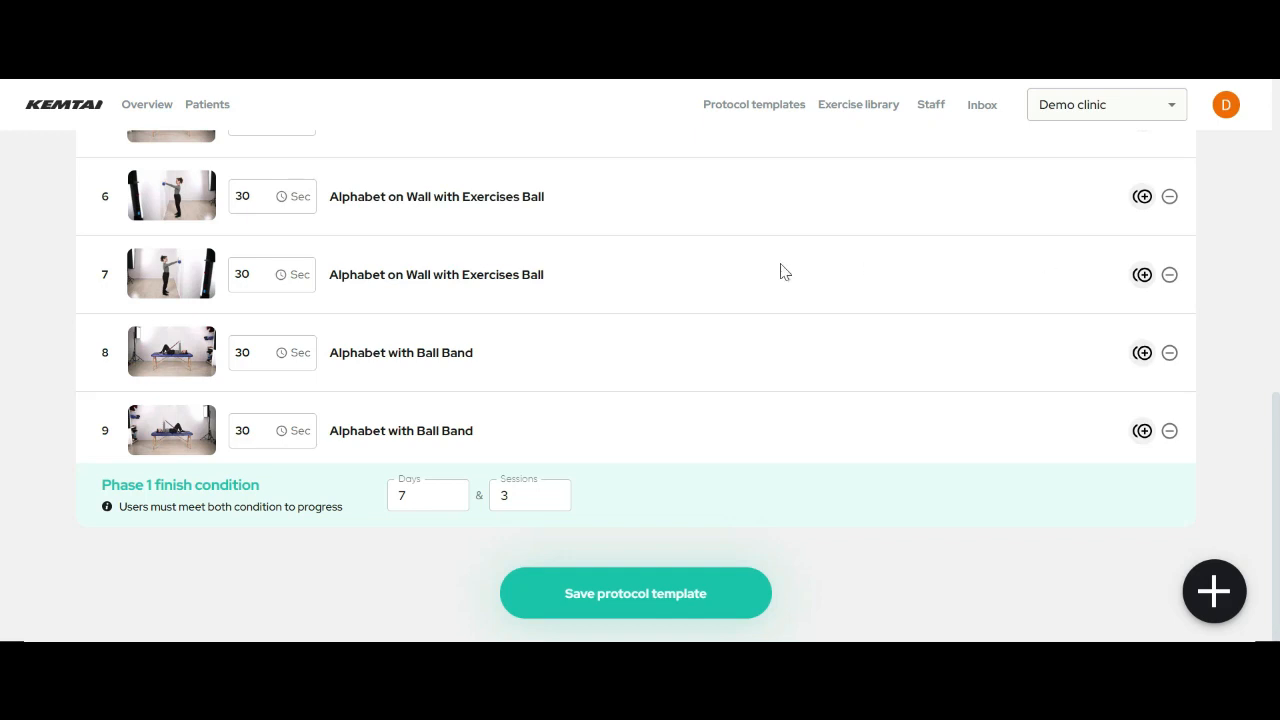
{"action": "scroll", "coordinate": [720, 290], "scroll_direction": "up", "scroll_amount": 5}
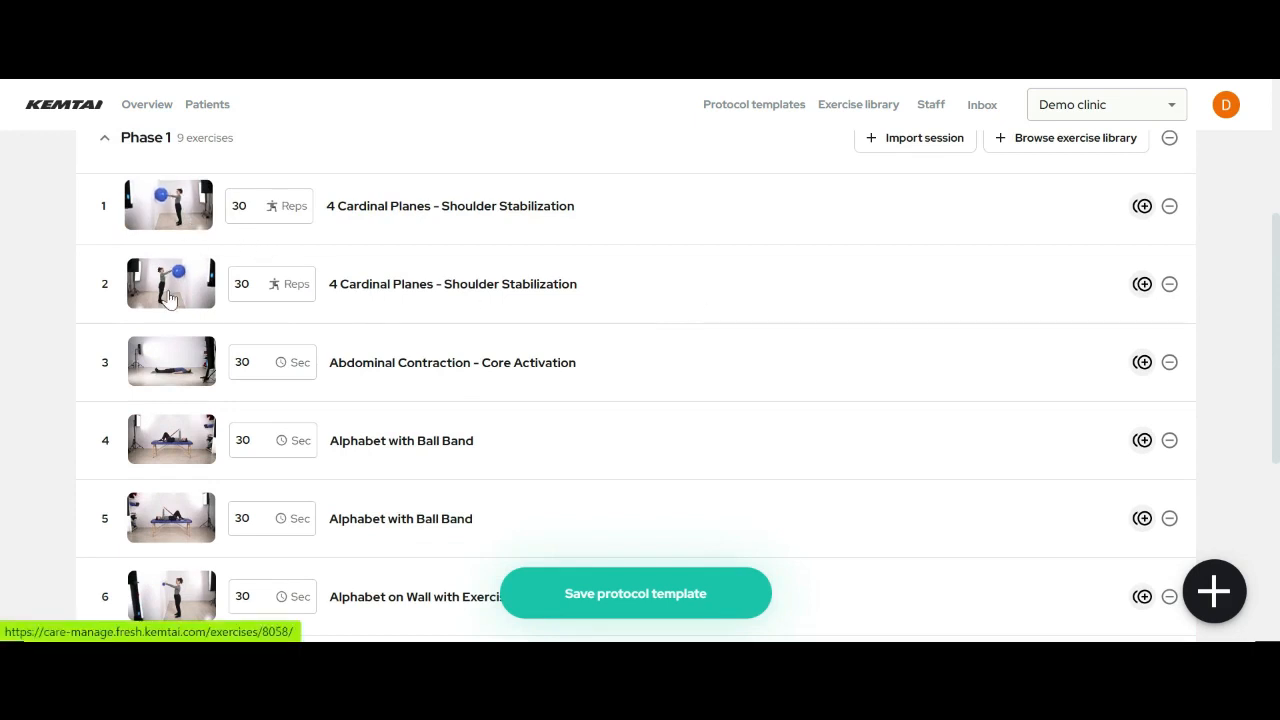
{"action": "scroll", "coordinate": [166, 468], "scroll_direction": "down", "scroll_amount": 2}
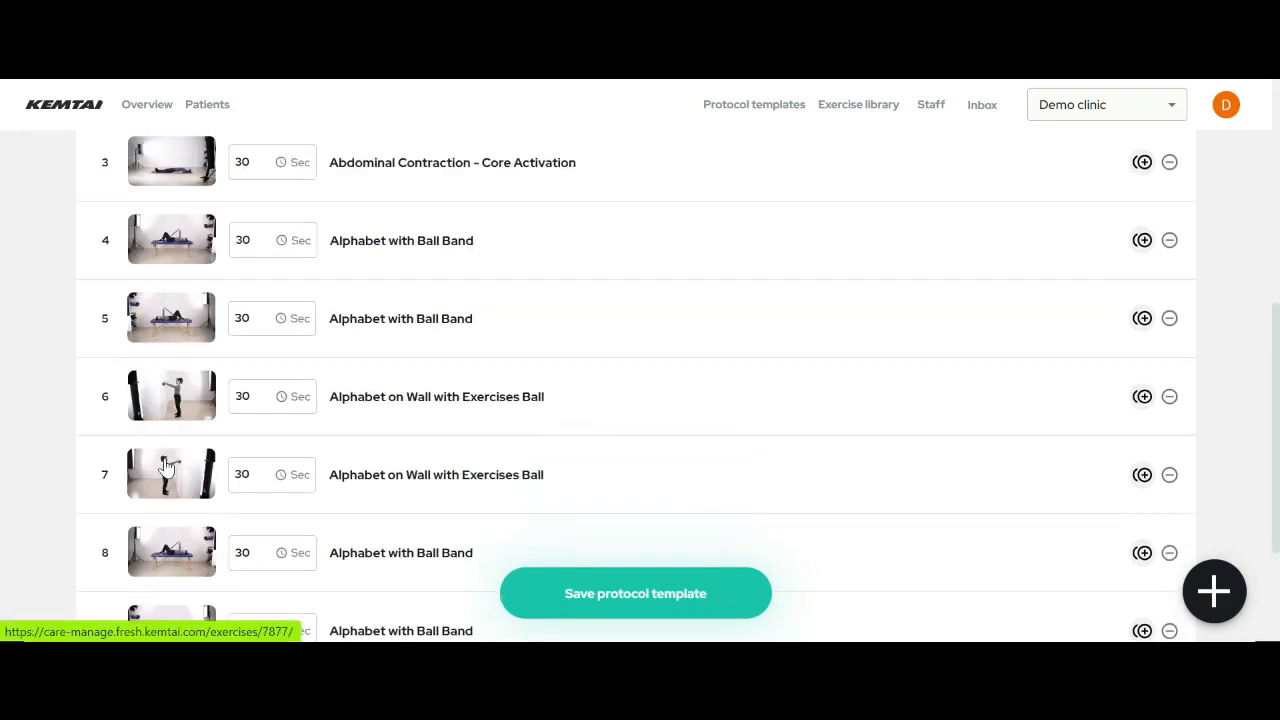
{"action": "scroll", "coordinate": [166, 486], "scroll_direction": "down", "scroll_amount": 2}
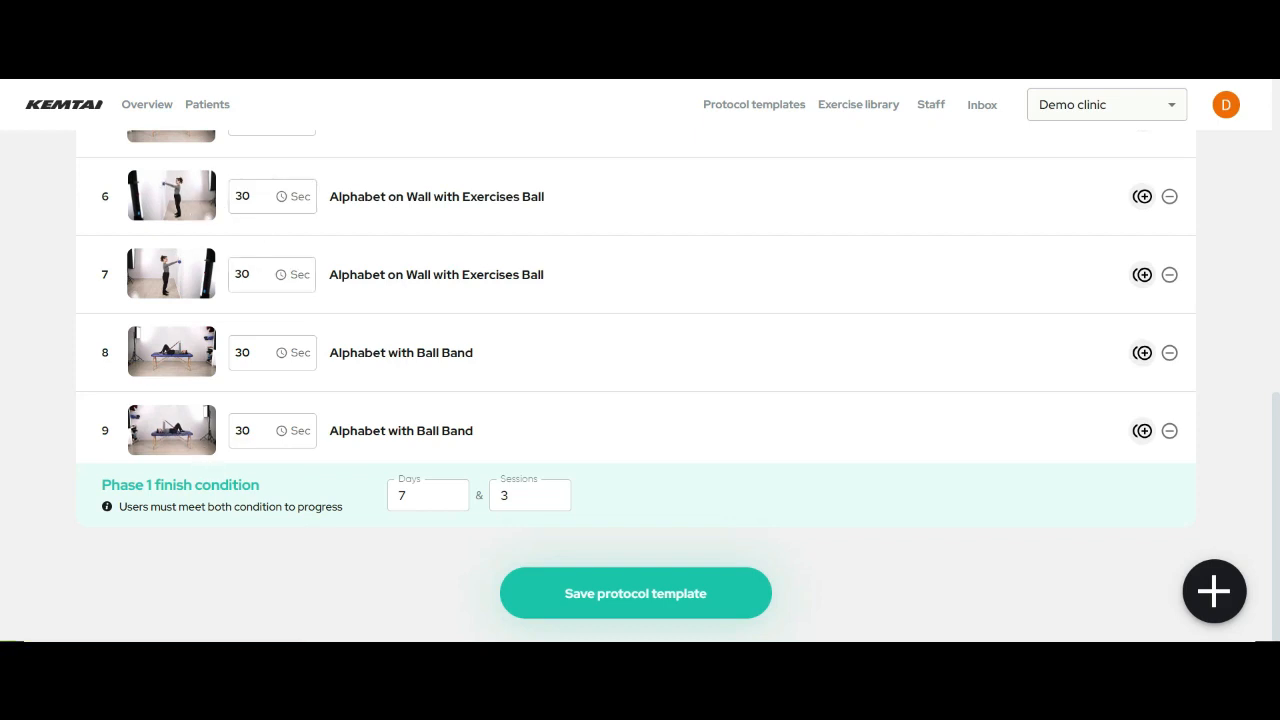
{"action": "left_click_drag", "start_coordinate": [101, 485], "coordinate": [346, 510]}
{"action": "left_click", "coordinate": [348, 514]}
- Set Phase 1 to finish after 10 days and 4 sessions, and add an empty Phase 2
{"action": "left_click", "coordinate": [520, 495]}
{"action": "left_click", "coordinate": [617, 497]}
{"action": "left_click", "coordinate": [380, 497]}
{"action": "double_click", "coordinate": [380, 497]}
{"action": "type", "text": "10"}
{"action": "key", "text": "Tab"}
{"action": "type", "text": "4"}
{"action": "left_click", "coordinate": [1230, 610]}
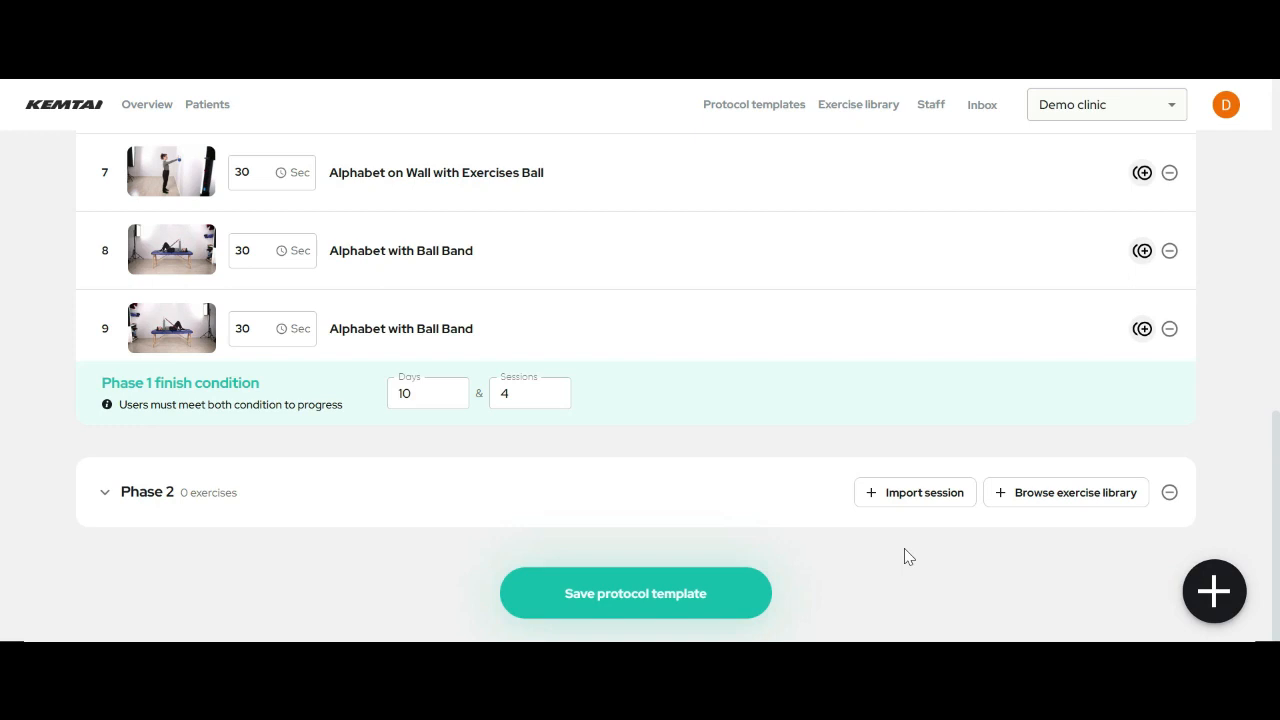
- Import the shared session Pools: Knee: ITBS- Phase 2 into the protocol's Phase 2
{"action": "left_click", "coordinate": [912, 494]}
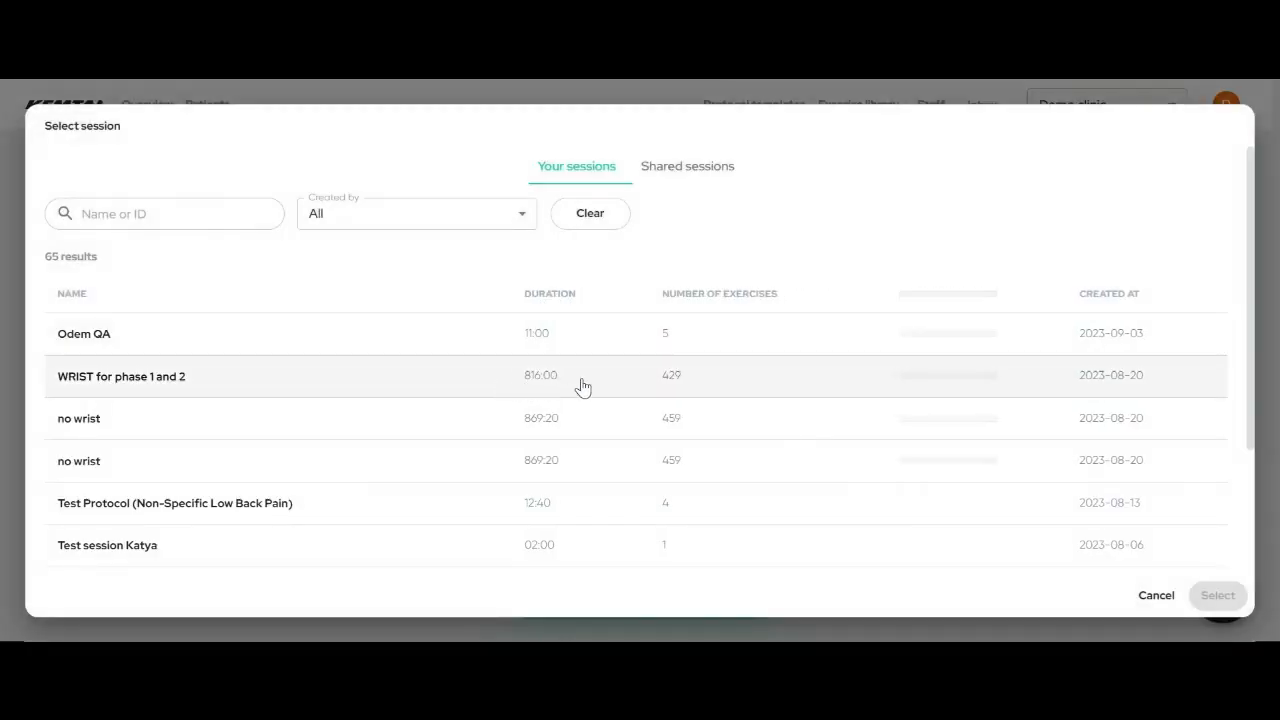
{"action": "scroll", "coordinate": [583, 387], "scroll_direction": "down", "scroll_amount": 2}
{"action": "scroll", "coordinate": [583, 387], "scroll_direction": "down", "scroll_amount": 5}
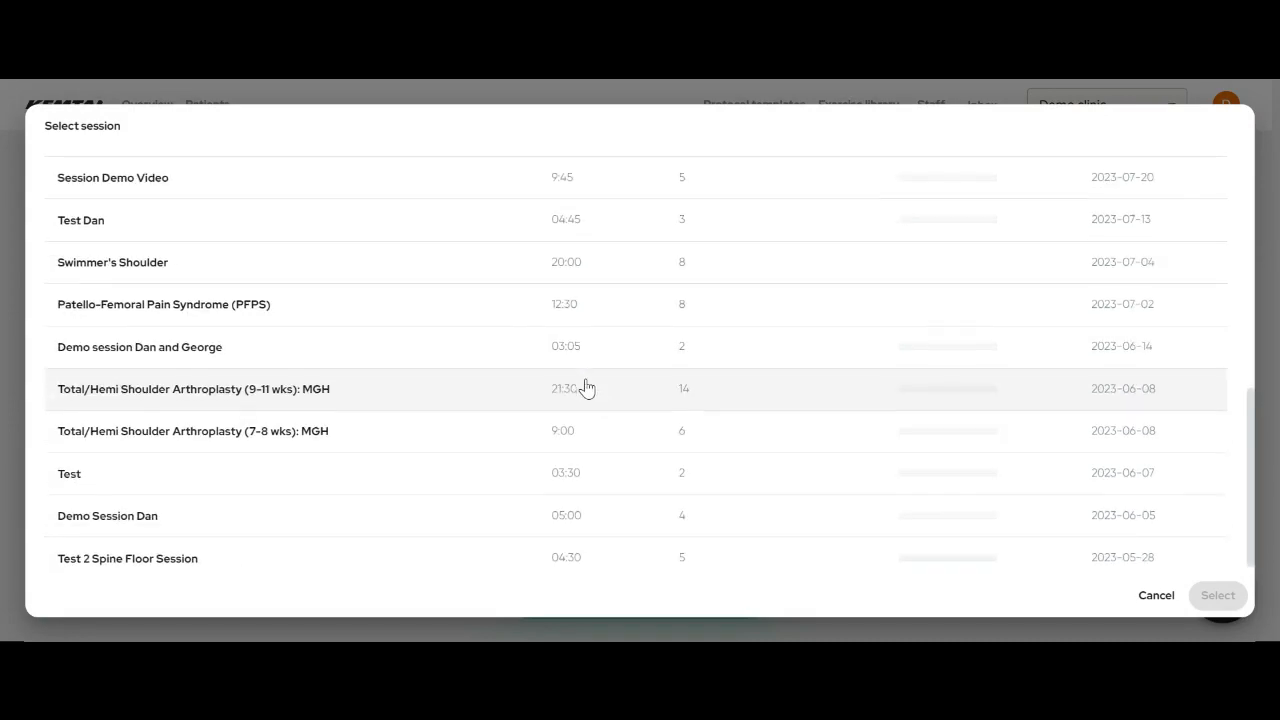
{"action": "scroll", "coordinate": [587, 389], "scroll_direction": "down", "scroll_amount": 1}
{"action": "scroll", "coordinate": [593, 383], "scroll_direction": "up", "scroll_amount": 6}
{"action": "scroll", "coordinate": [610, 377], "scroll_direction": "down", "scroll_amount": 5}
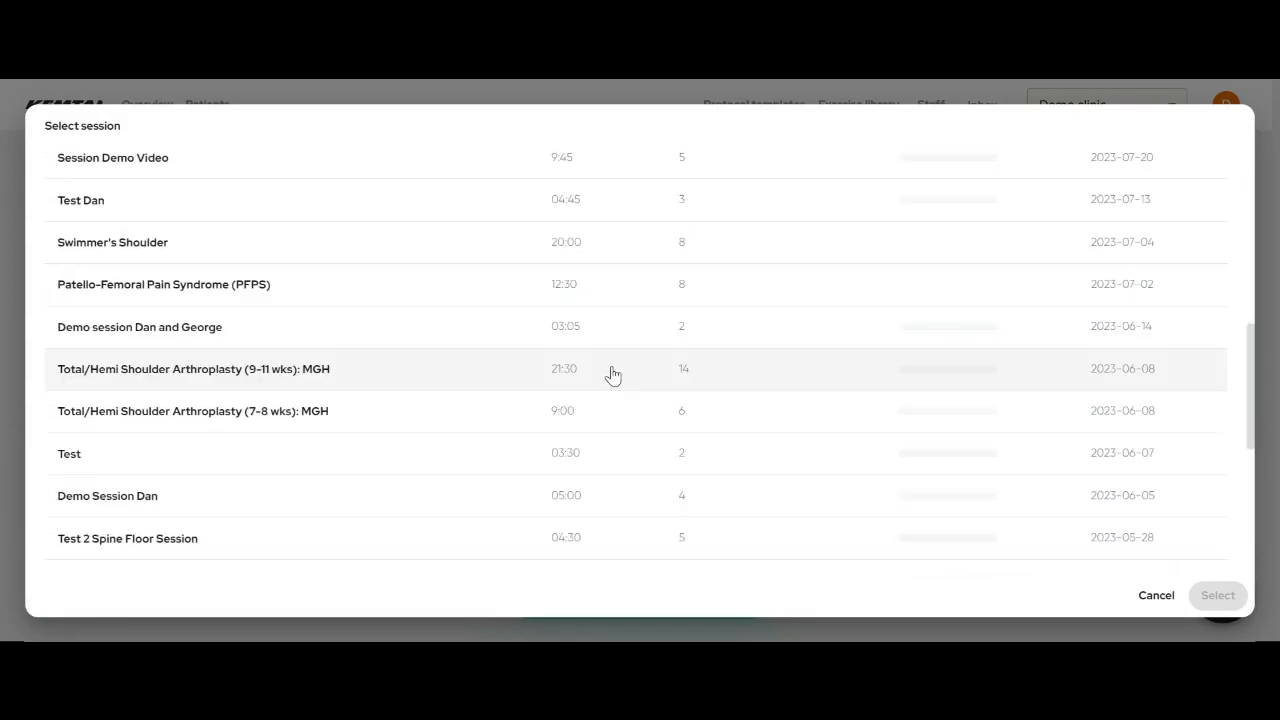
{"action": "scroll", "coordinate": [612, 375], "scroll_direction": "up", "scroll_amount": 6}
{"action": "left_click", "coordinate": [690, 175]}
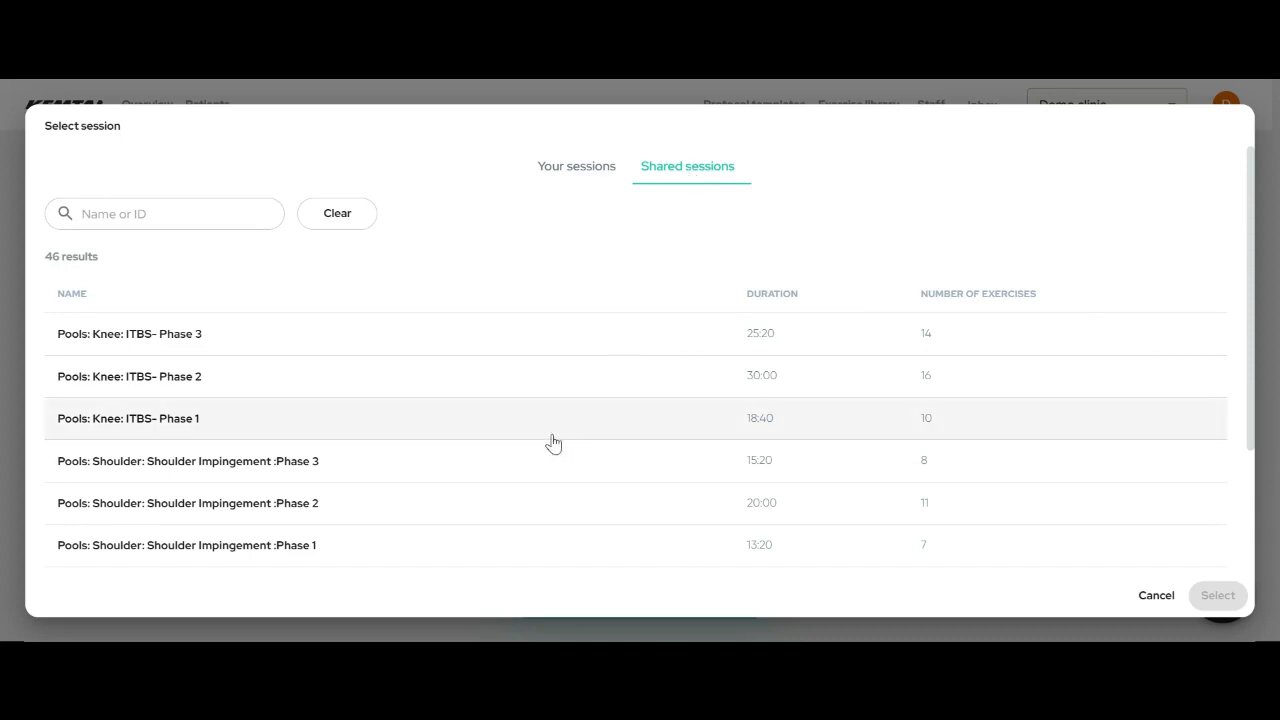
{"action": "scroll", "coordinate": [566, 437], "scroll_direction": "down", "scroll_amount": 1}
{"action": "scroll", "coordinate": [570, 437], "scroll_direction": "up", "scroll_amount": 1}
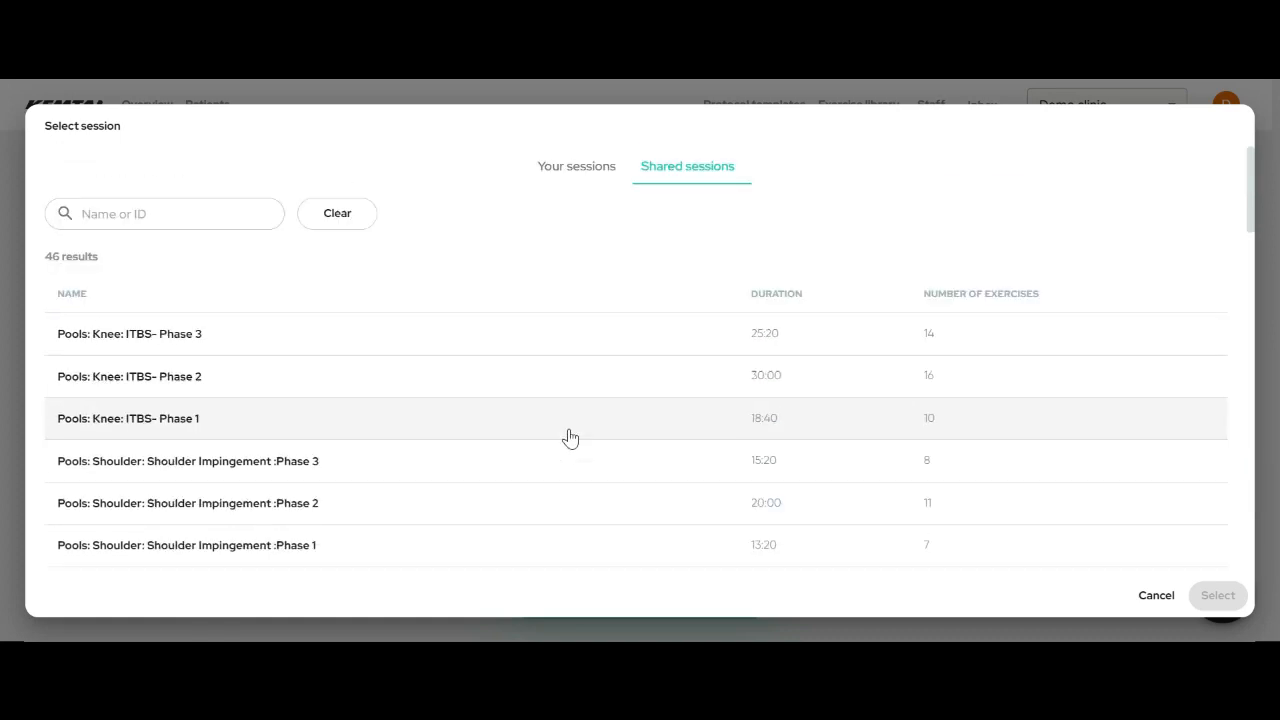
{"action": "left_click", "coordinate": [213, 382]}
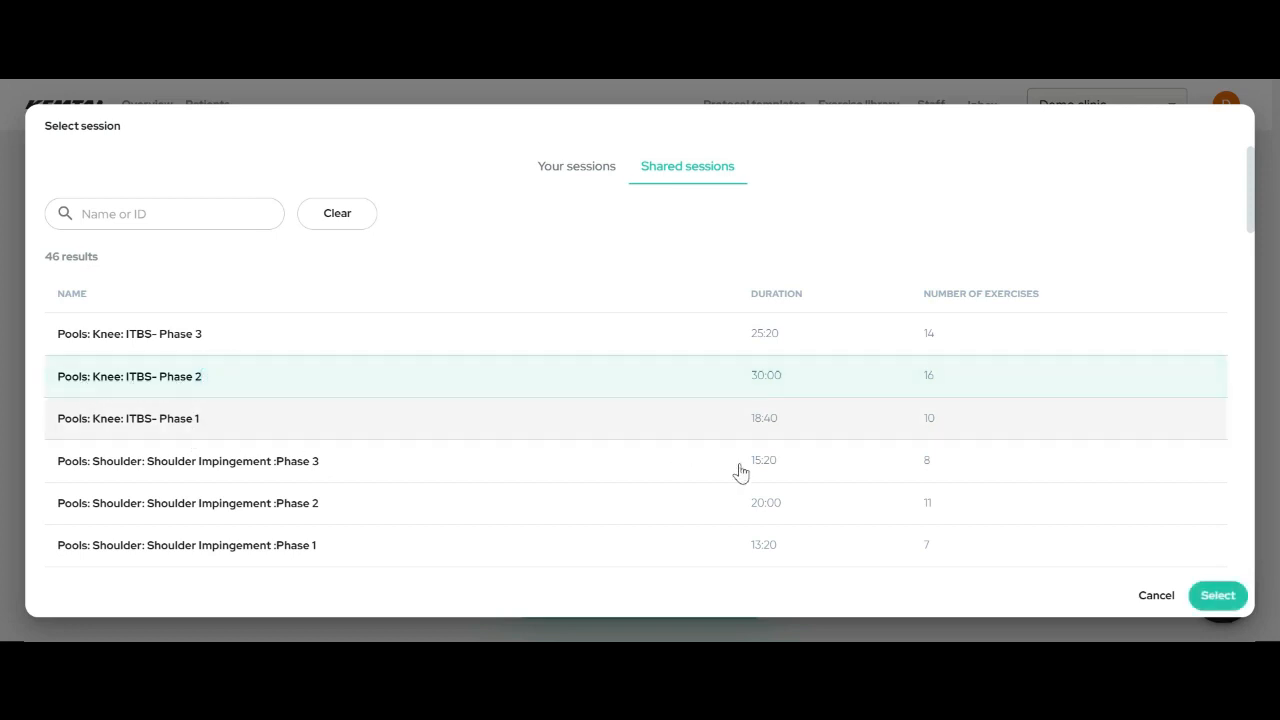
{"action": "left_click", "coordinate": [1219, 598]}
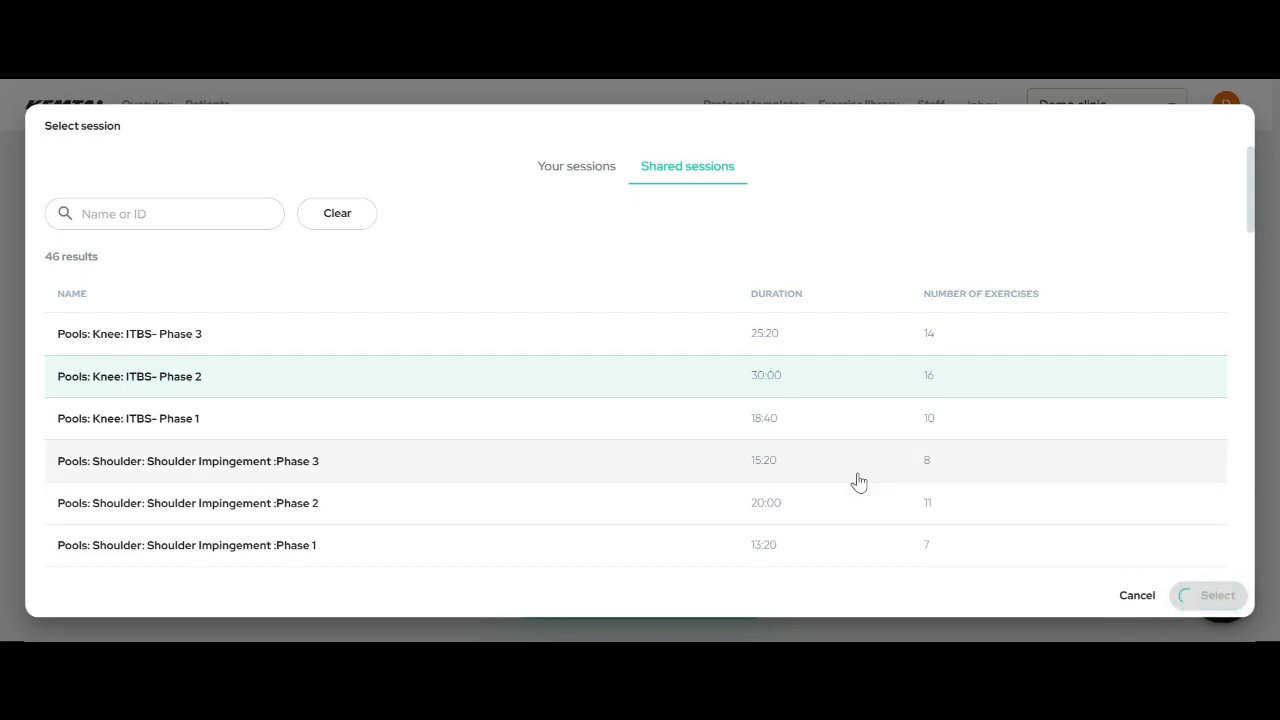
- Remove Glute Bridge, Single Leg Stance, both Supported Lunges, Terminal Knee Extension, Lateral Step Up and Wall Squat from Phase 2
{"action": "scroll", "coordinate": [603, 450], "scroll_direction": "down", "scroll_amount": 7}
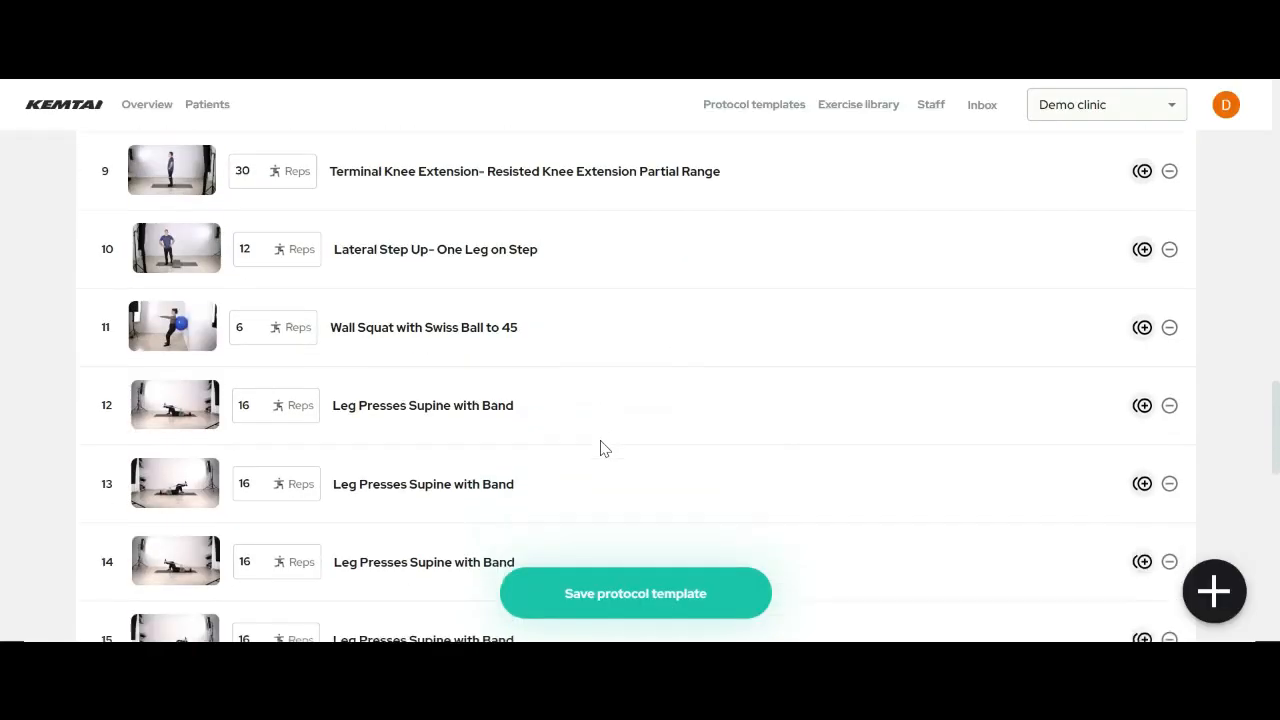
{"action": "scroll", "coordinate": [603, 450], "scroll_direction": "down", "scroll_amount": 5}
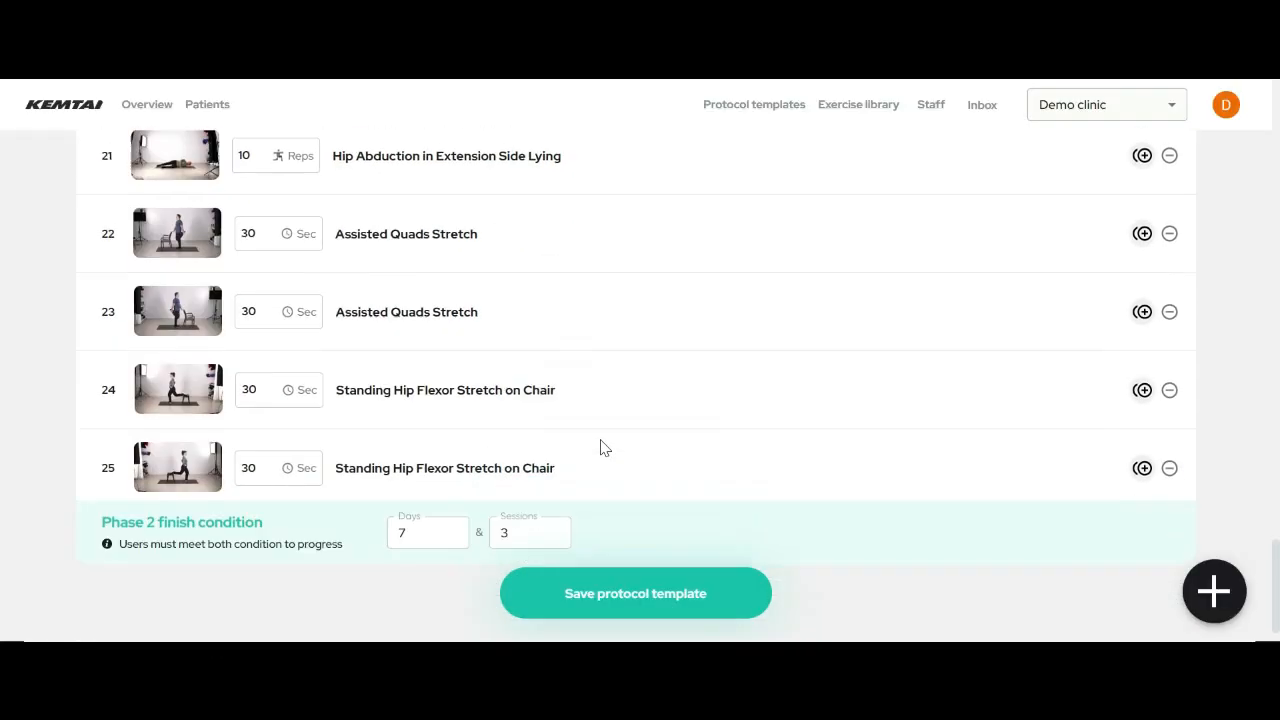
{"action": "scroll", "coordinate": [603, 447], "scroll_direction": "up", "scroll_amount": 15}
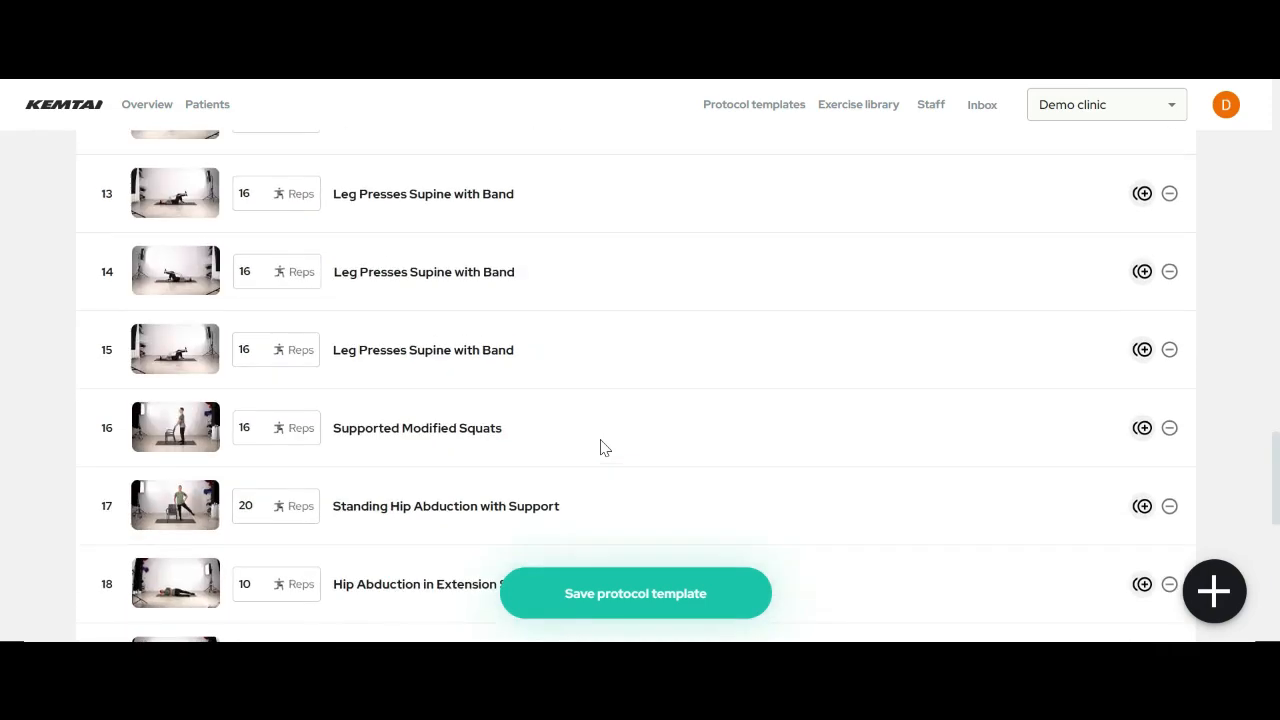
{"action": "scroll", "coordinate": [603, 447], "scroll_direction": "down", "scroll_amount": 5}
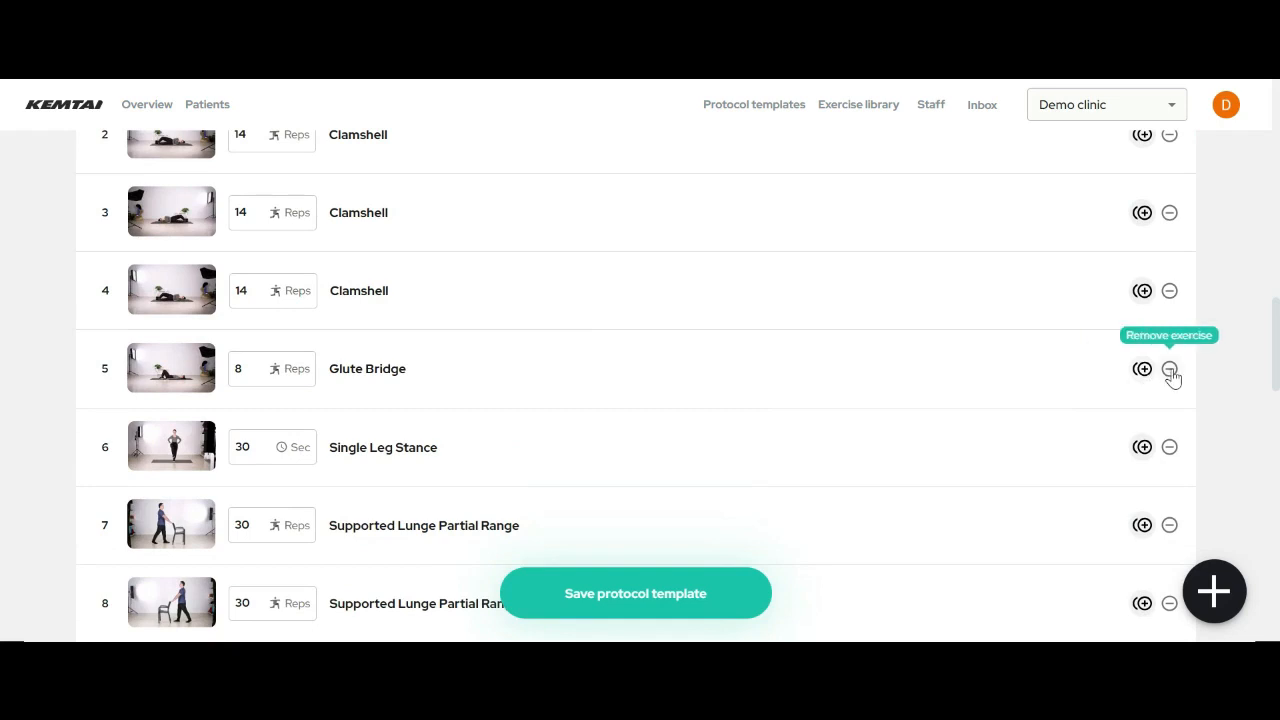
{"action": "left_click", "coordinate": [1170, 369]}
{"action": "left_click", "coordinate": [1170, 369]}
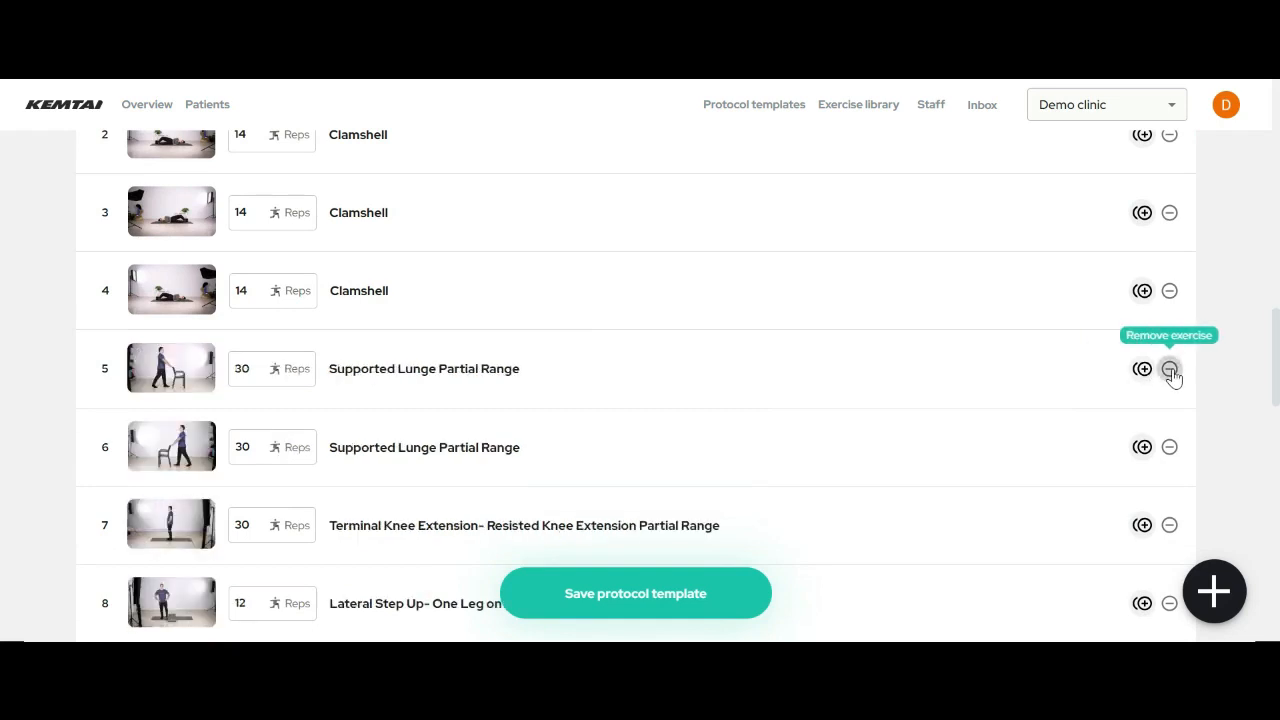
{"action": "left_click", "coordinate": [1170, 369]}
{"action": "left_click", "coordinate": [1170, 369]}
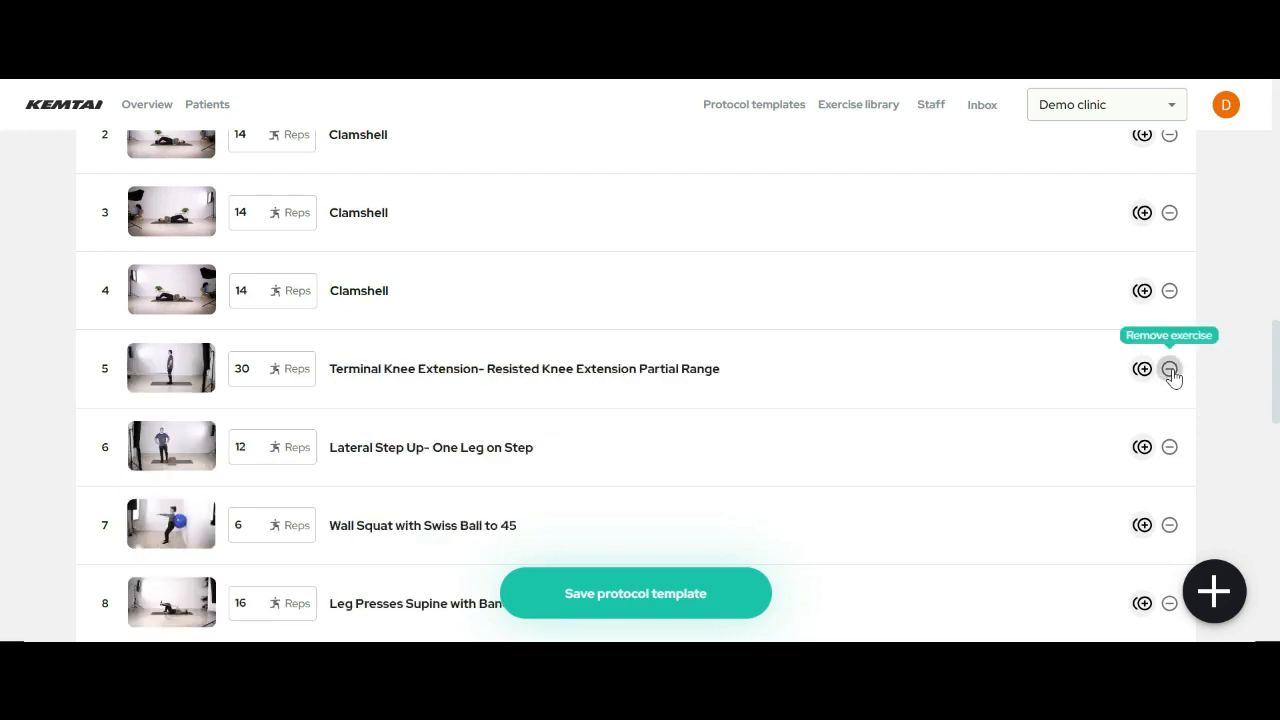
{"action": "left_click", "coordinate": [1170, 369]}
{"action": "left_click", "coordinate": [1170, 369]}
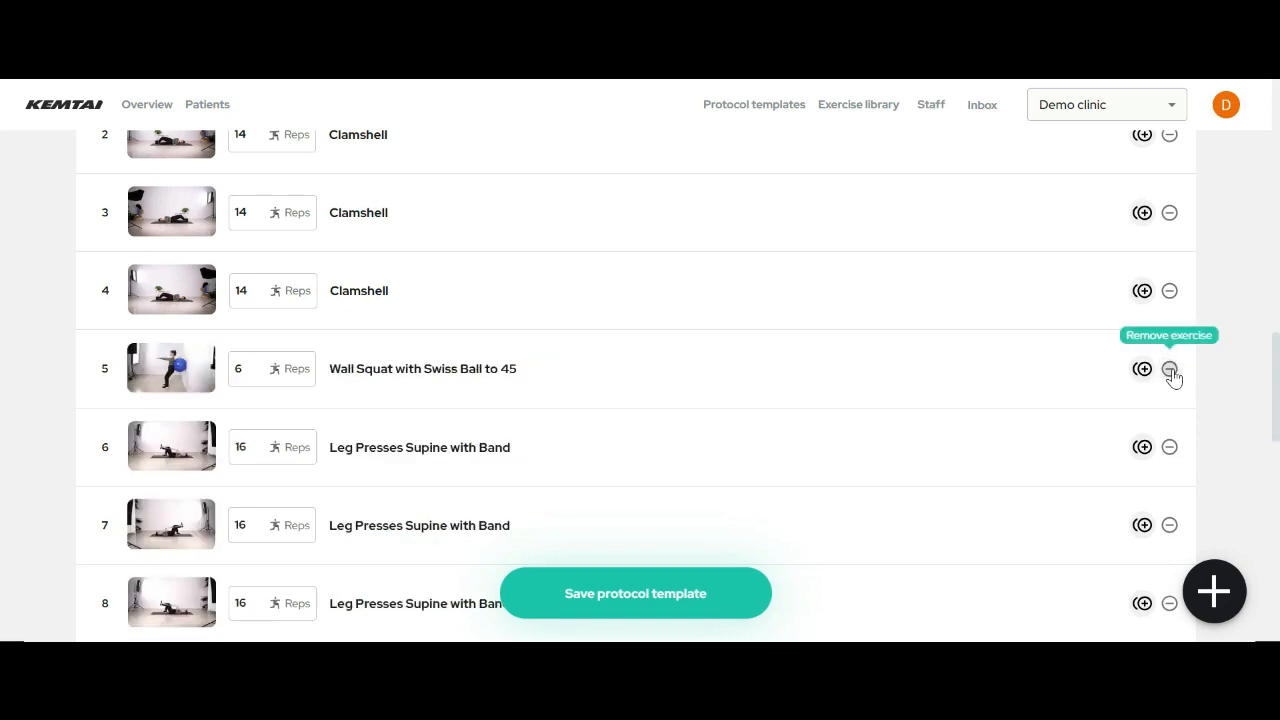
{"action": "left_click", "coordinate": [1170, 369]}
{"action": "scroll", "coordinate": [643, 374], "scroll_direction": "down", "scroll_amount": 7}
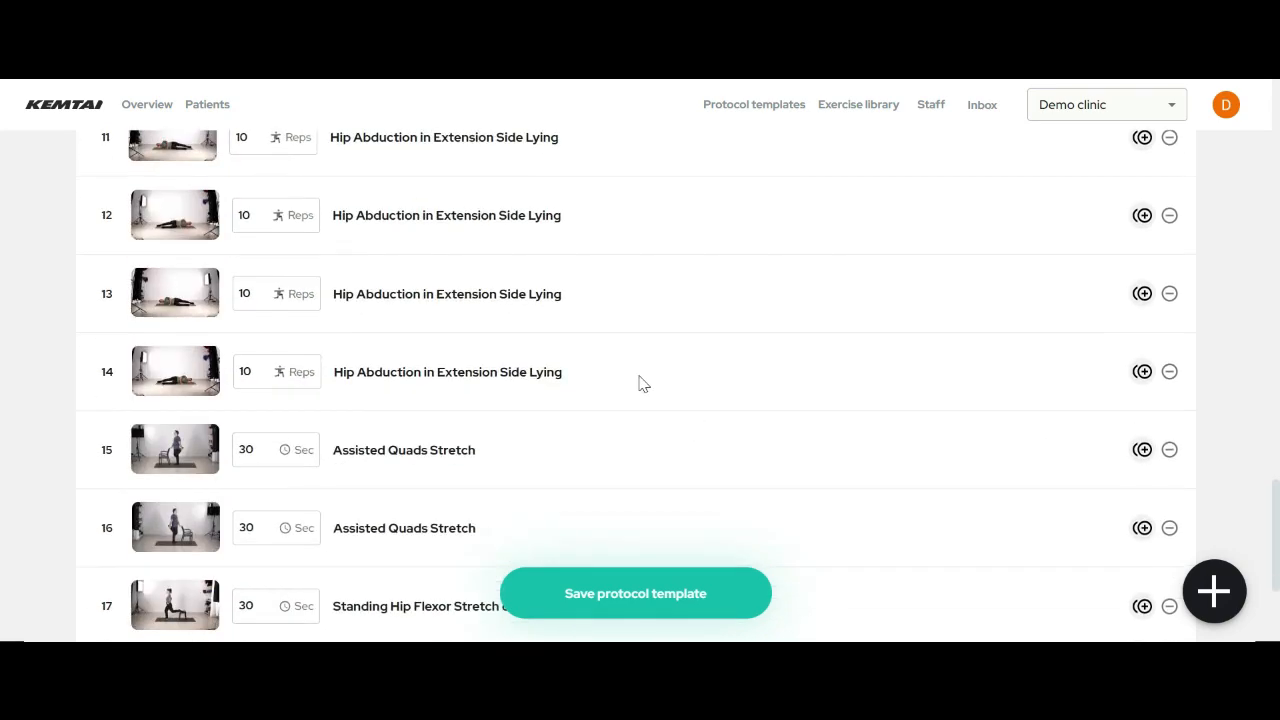
{"action": "scroll", "coordinate": [643, 384], "scroll_direction": "down", "scroll_amount": 3}
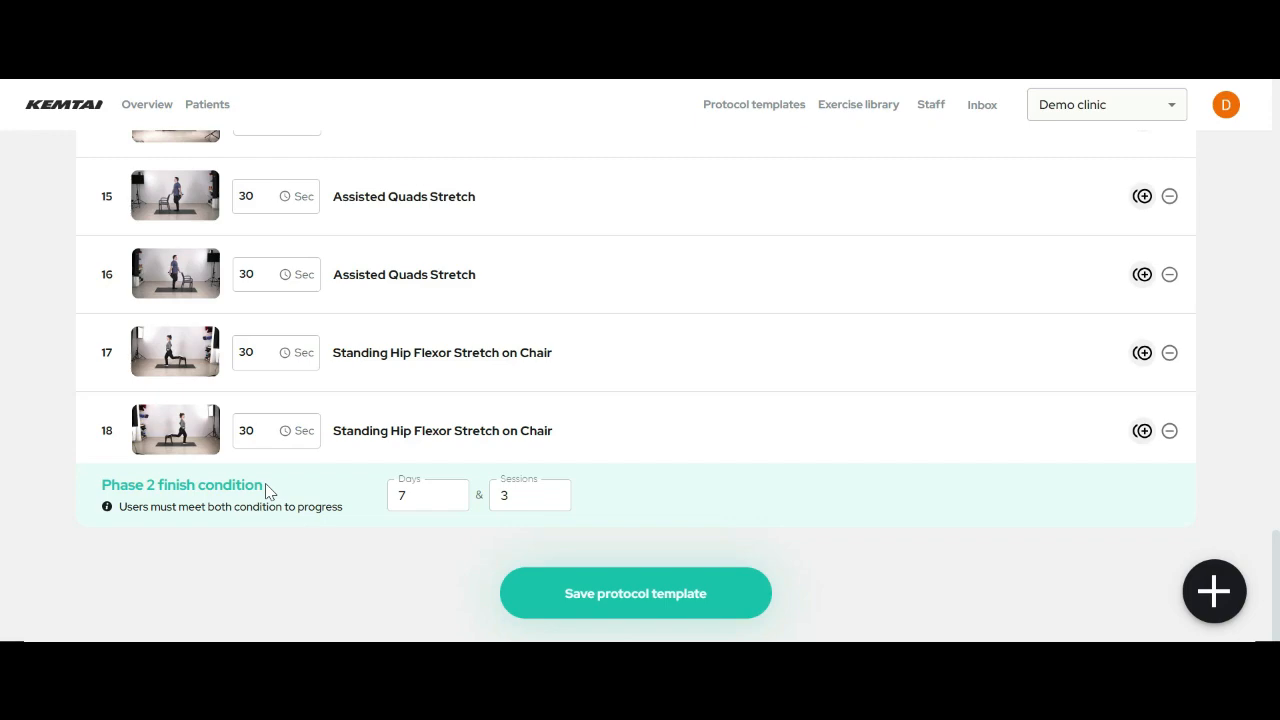
{"action": "scroll", "coordinate": [2, 523], "scroll_direction": "up", "scroll_amount": 12}
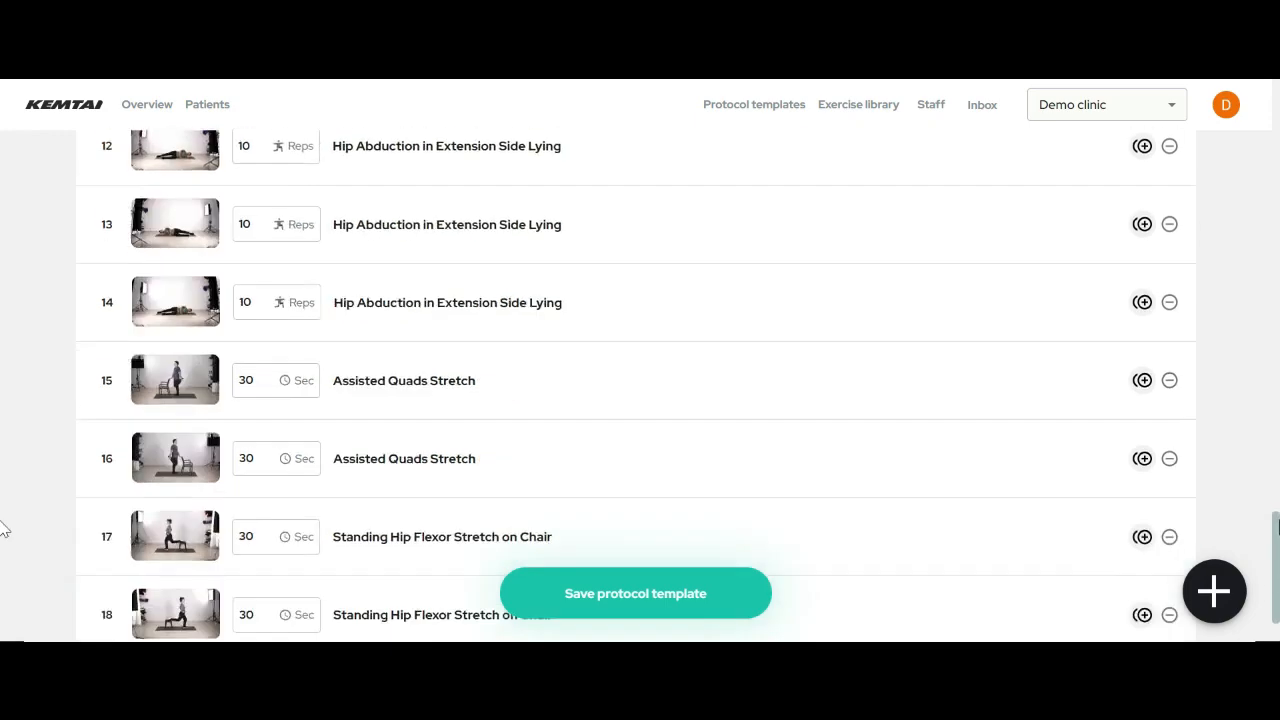
{"action": "scroll", "coordinate": [2, 270], "scroll_direction": "up", "scroll_amount": 10}
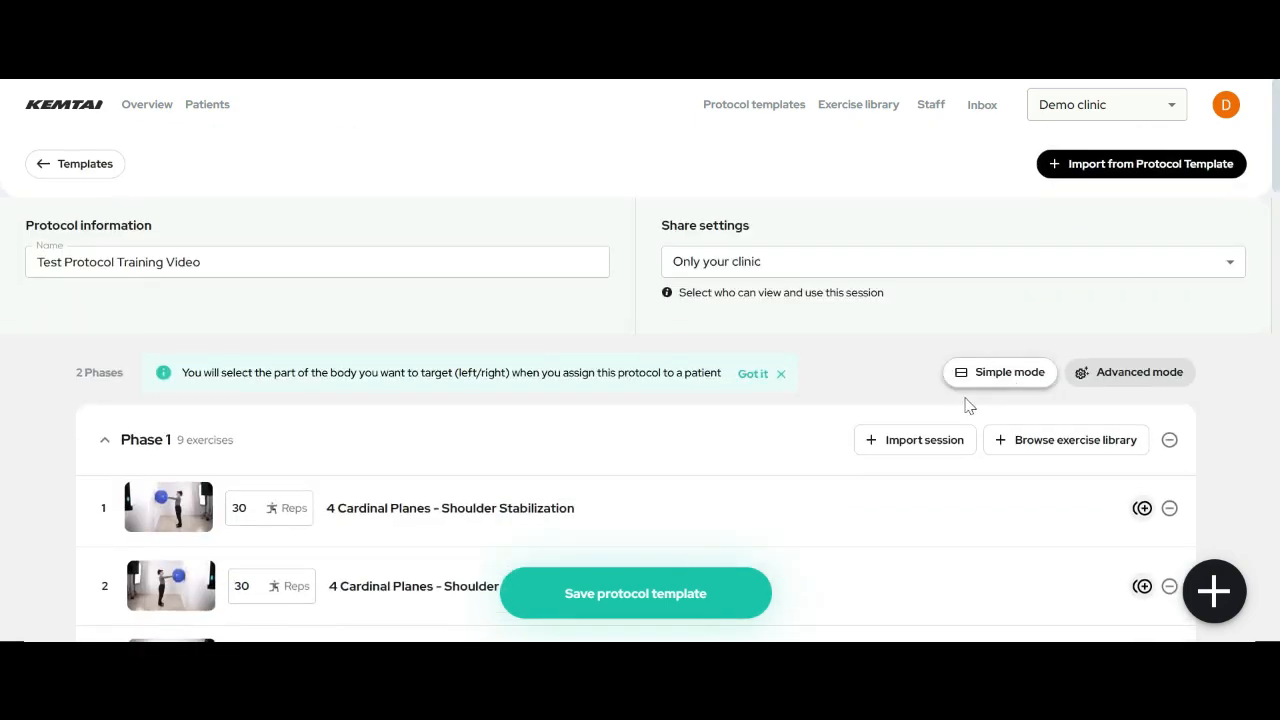
- Save the Test Protocol Training Video template, return to the templates list, then go to the Exercise library
{"action": "left_click", "coordinate": [628, 598]}
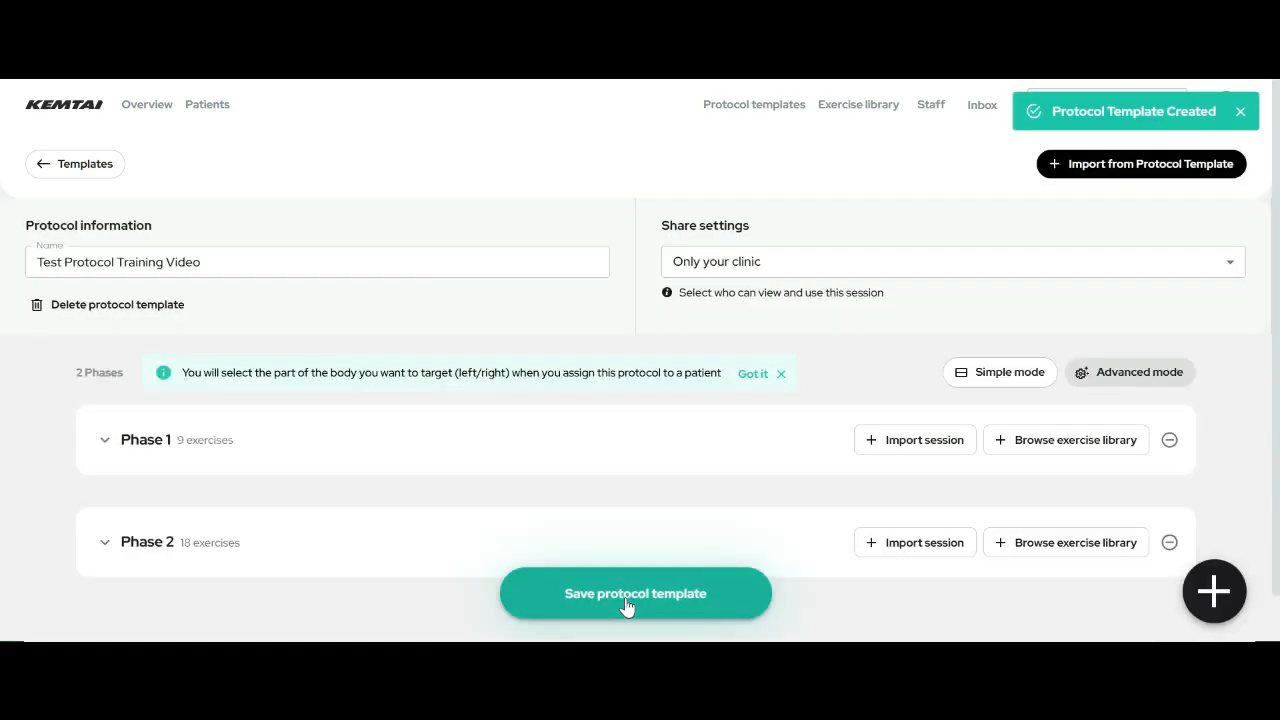
{"action": "left_click", "coordinate": [106, 166]}
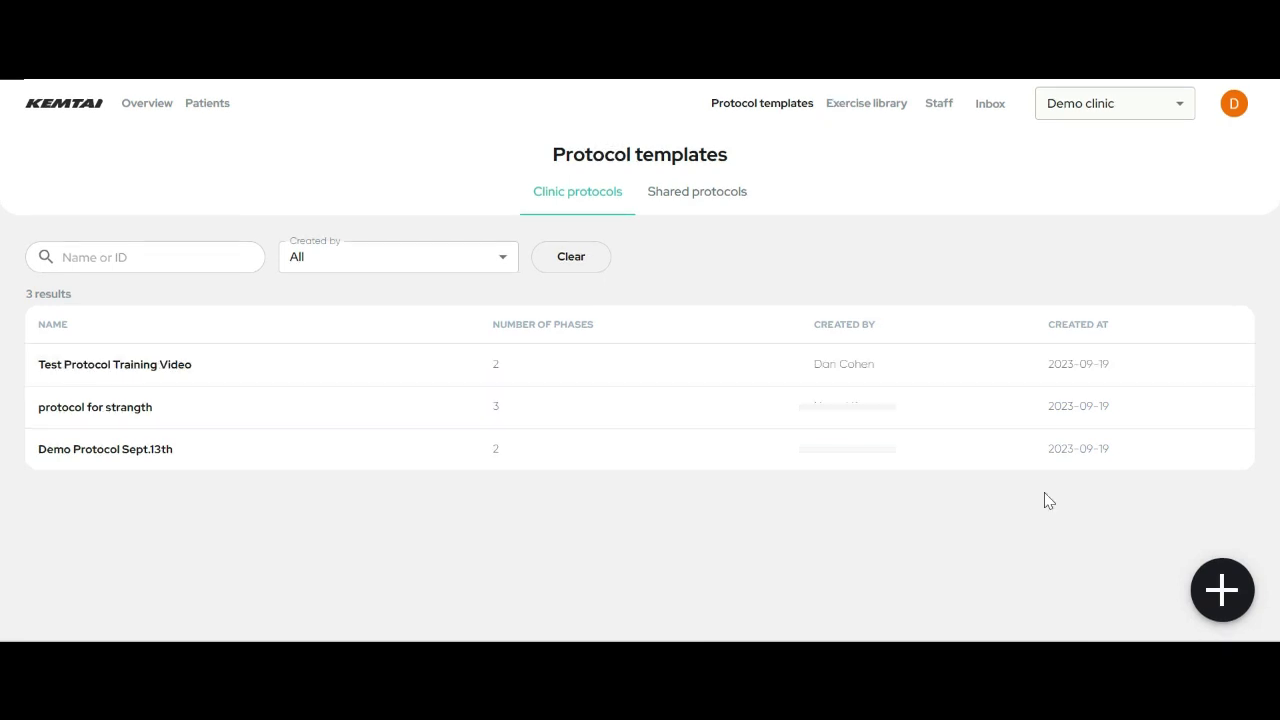
{"action": "left_click", "coordinate": [870, 117]}
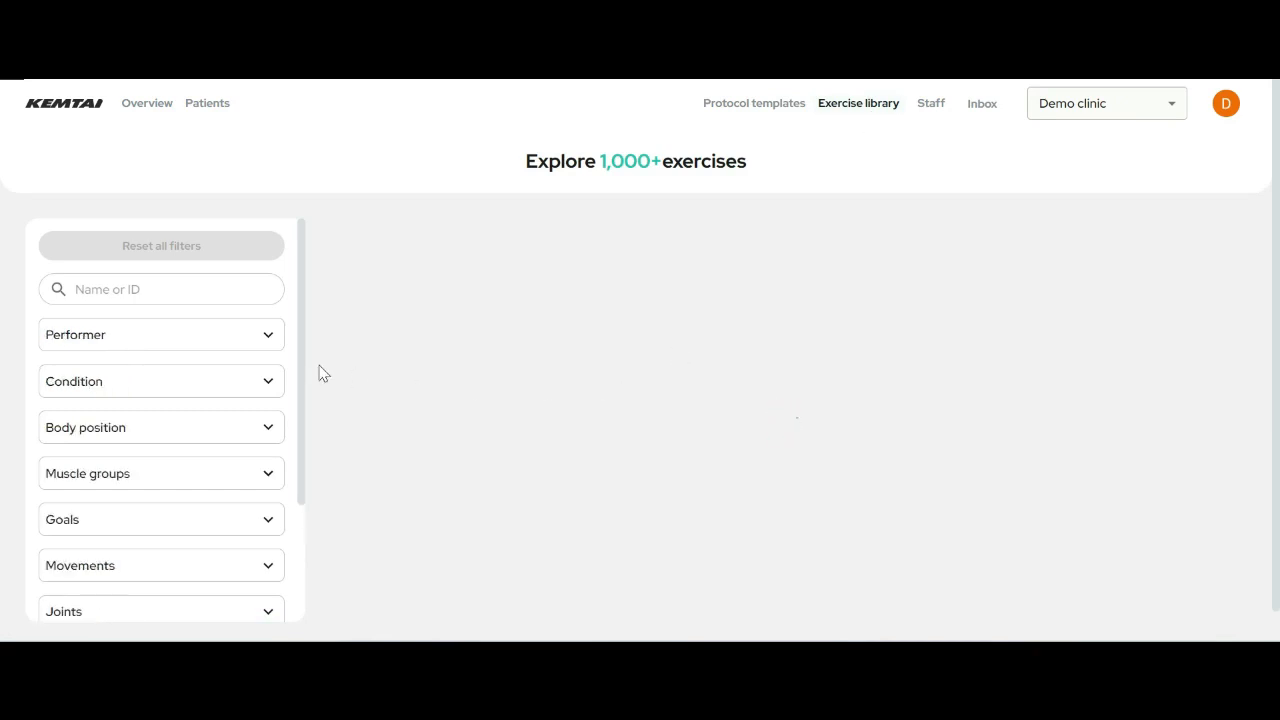
- Expand the Performer and Condition filters and open 4 Cardinal Planes - Shoulder Stabilization
{"action": "left_click", "coordinate": [199, 333]}
{"action": "scroll", "coordinate": [185, 350], "scroll_direction": "down", "scroll_amount": 3}
{"action": "left_click", "coordinate": [171, 362]}
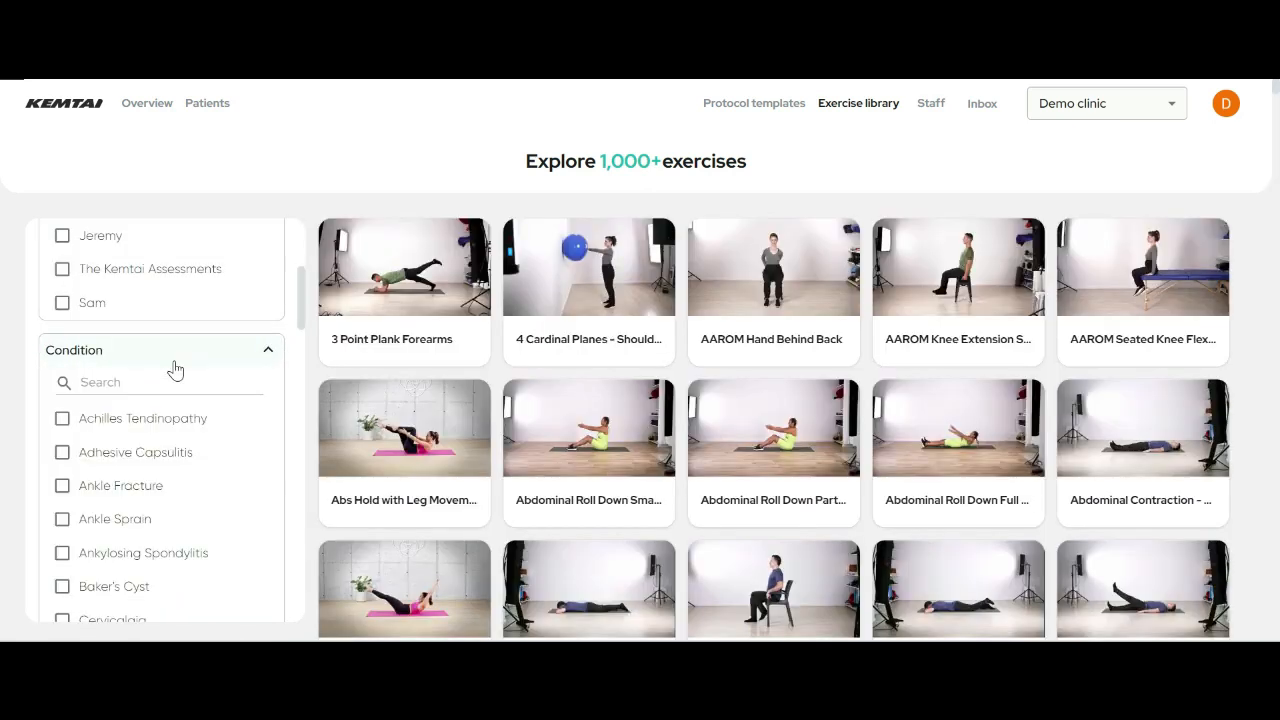
{"action": "left_click", "coordinate": [580, 255]}
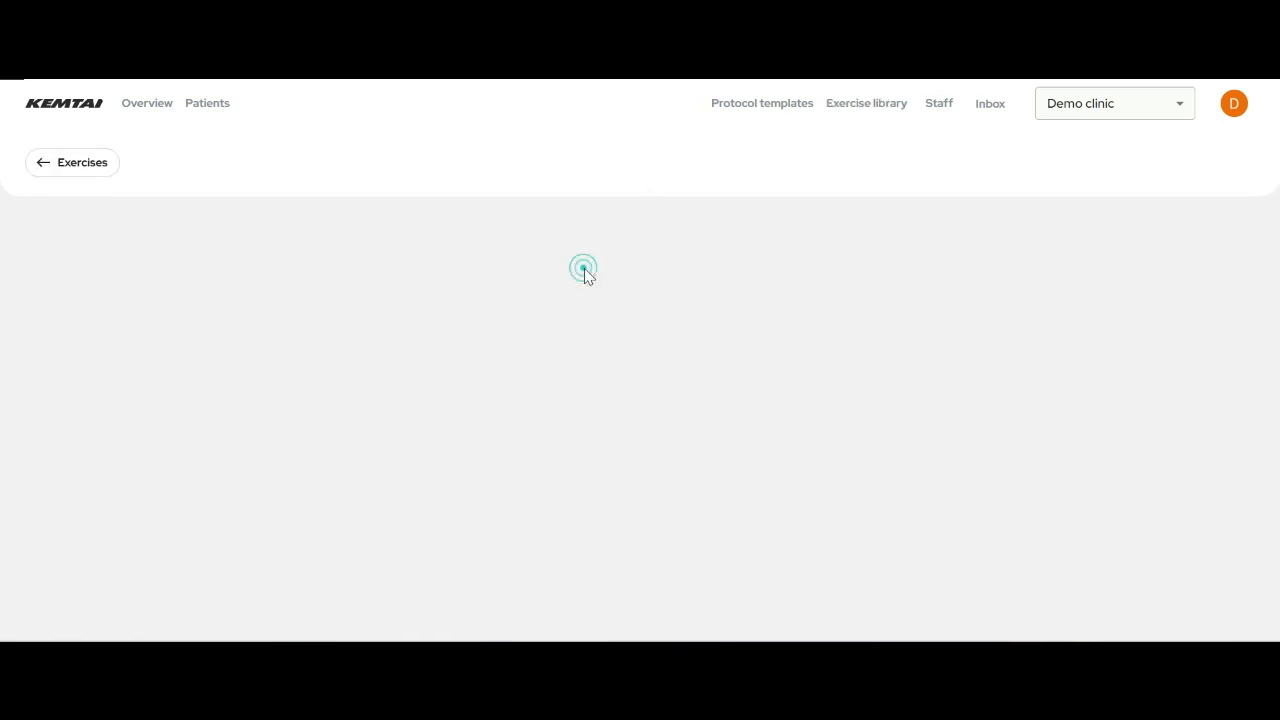
- Play the exercise's demonstration video twice and return to the Exercise library
{"action": "scroll", "coordinate": [826, 318], "scroll_direction": "down", "scroll_amount": 3}
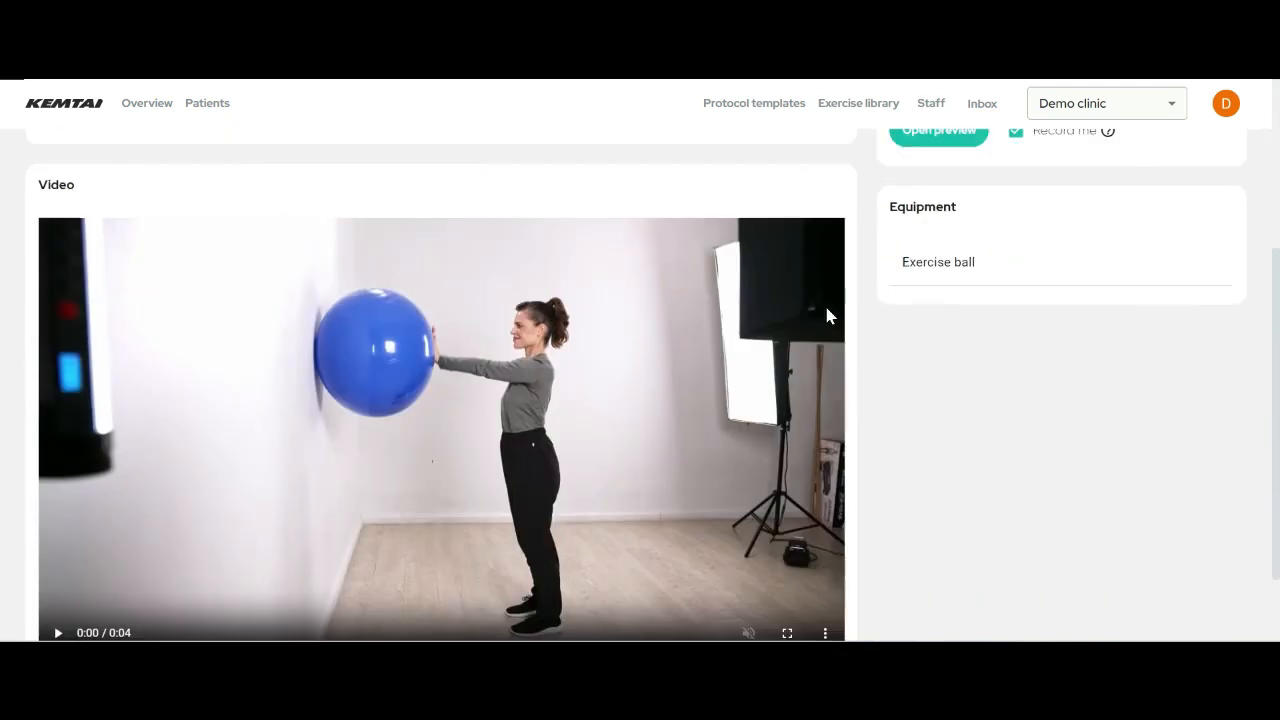
{"action": "scroll", "coordinate": [854, 314], "scroll_direction": "up", "scroll_amount": 2}
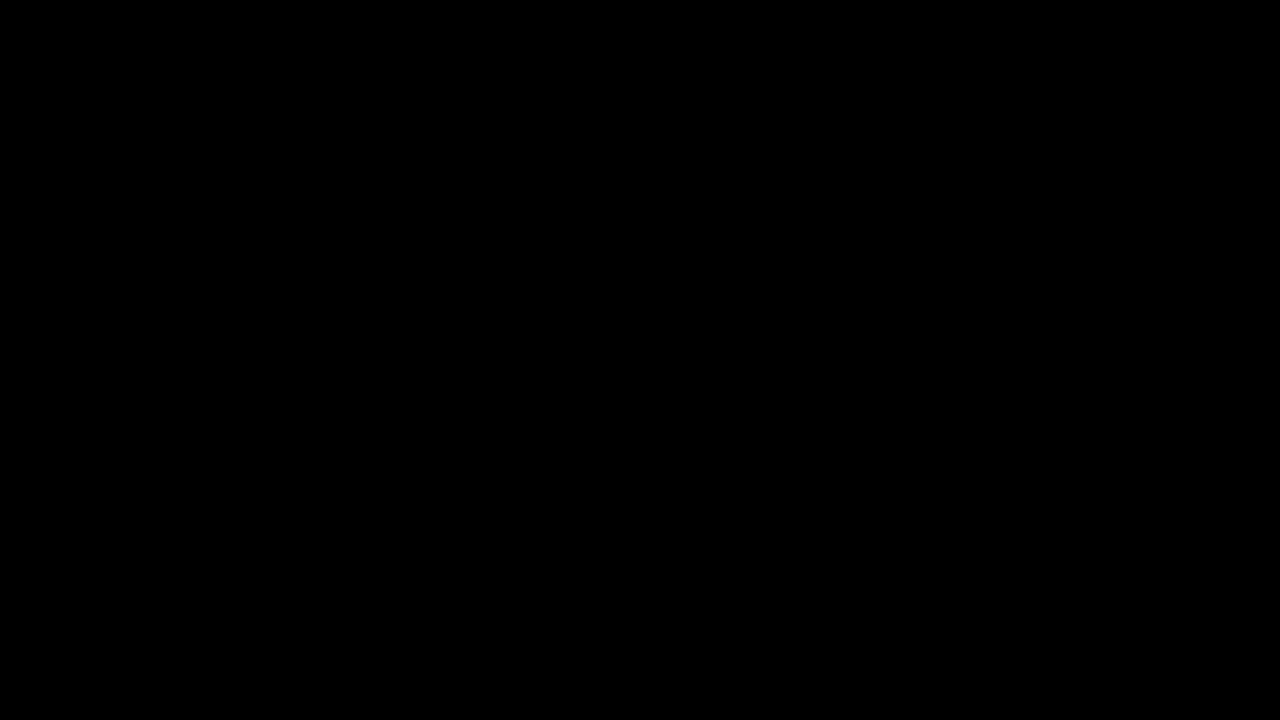
{"action": "scroll", "coordinate": [1000, 418], "scroll_direction": "down", "scroll_amount": 4}
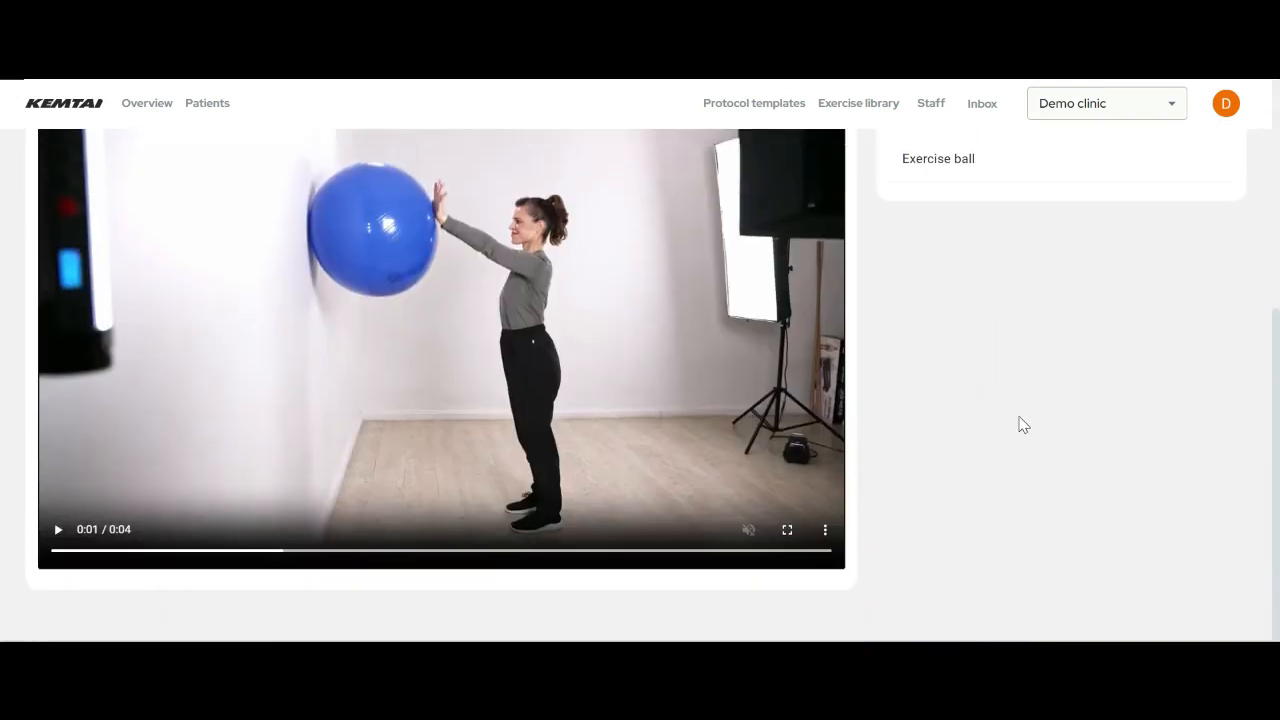
{"action": "left_click", "coordinate": [57, 530]}
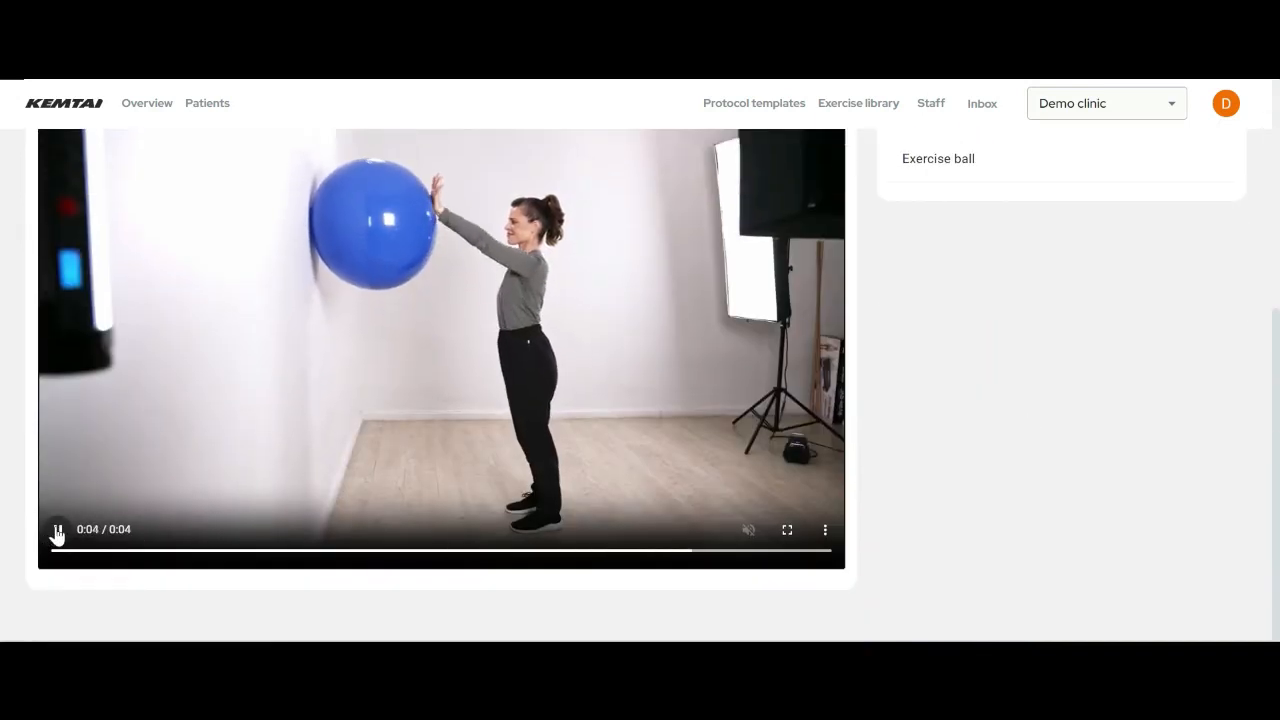
{"action": "left_click", "coordinate": [57, 530]}
{"action": "scroll", "coordinate": [300, 500], "scroll_direction": "up", "scroll_amount": 4}
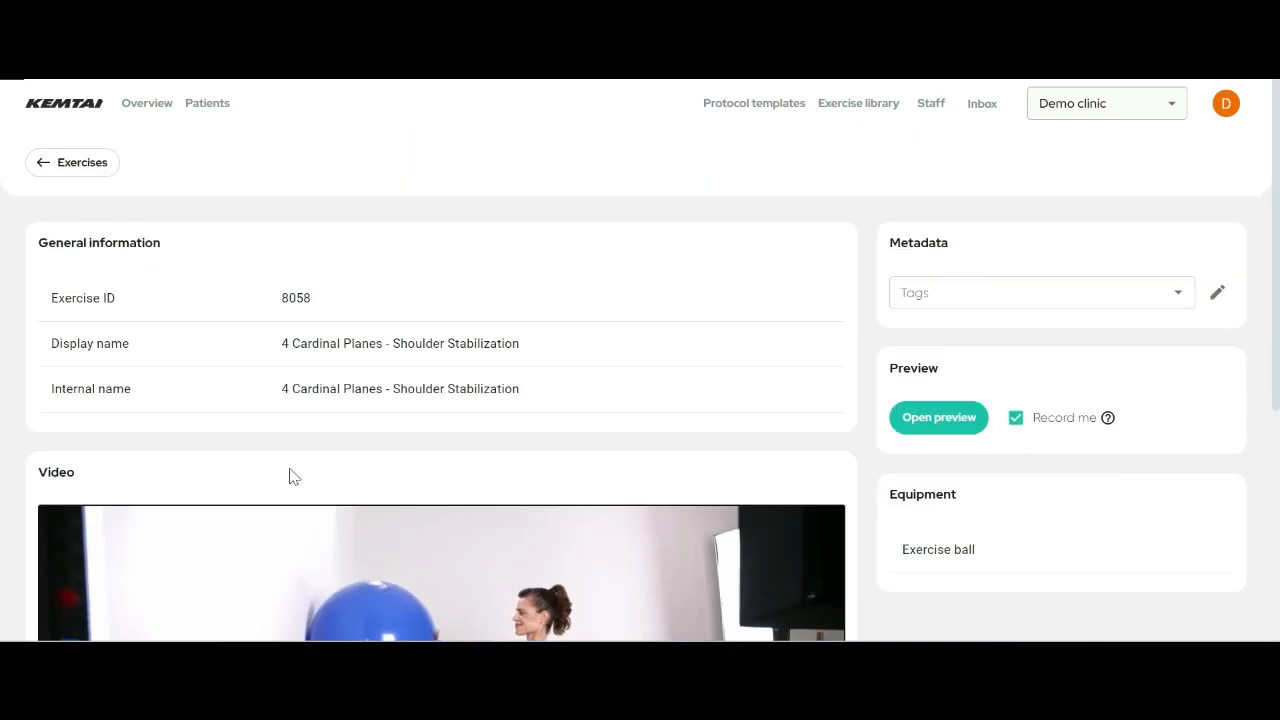
{"action": "left_click", "coordinate": [82, 168]}
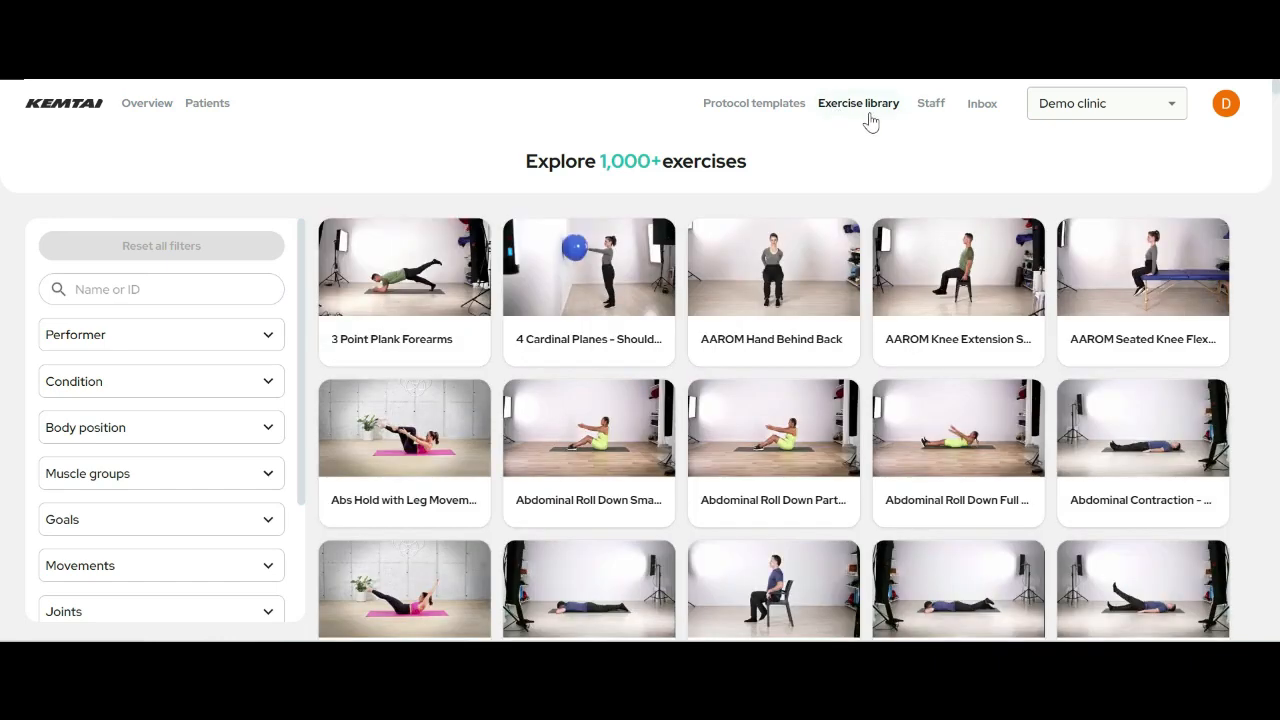
{"action": "scroll", "coordinate": [870, 478], "scroll_direction": "down", "scroll_amount": 7}
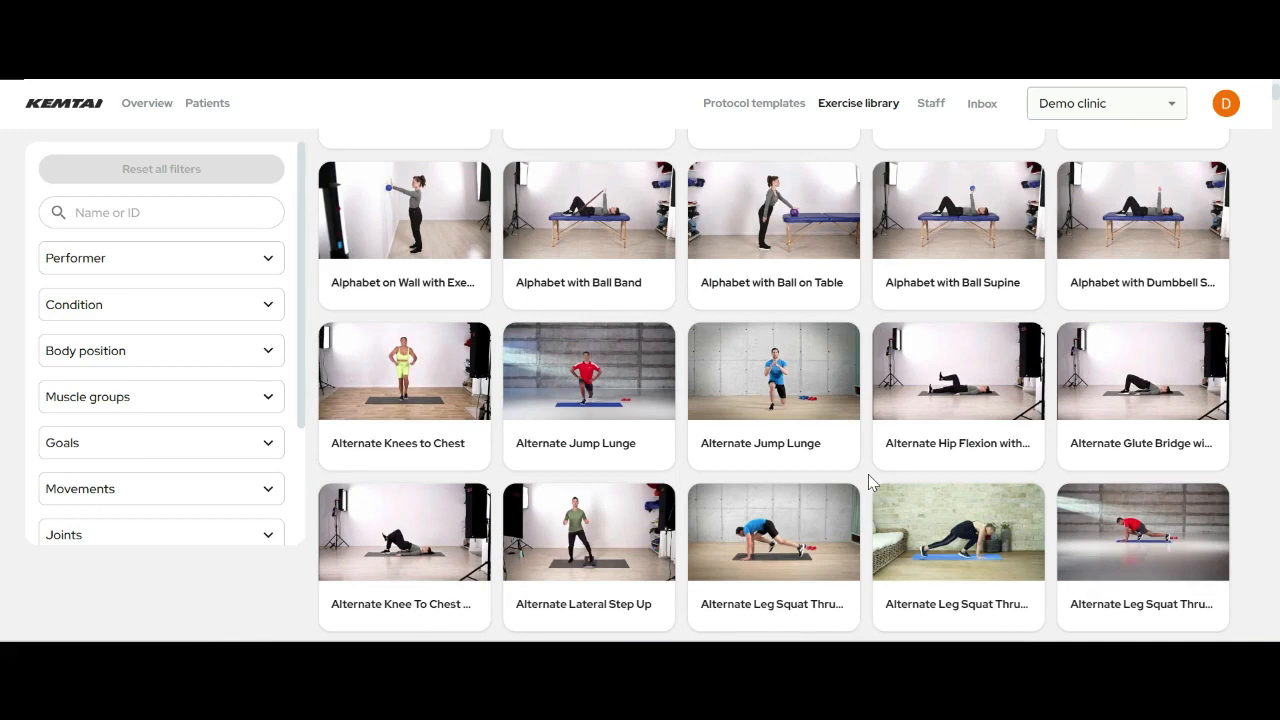
{"action": "scroll", "coordinate": [868, 474], "scroll_direction": "down", "scroll_amount": 2}
{"action": "scroll", "coordinate": [872, 475], "scroll_direction": "up", "scroll_amount": 5}
{"action": "scroll", "coordinate": [876, 484], "scroll_direction": "up", "scroll_amount": 4}
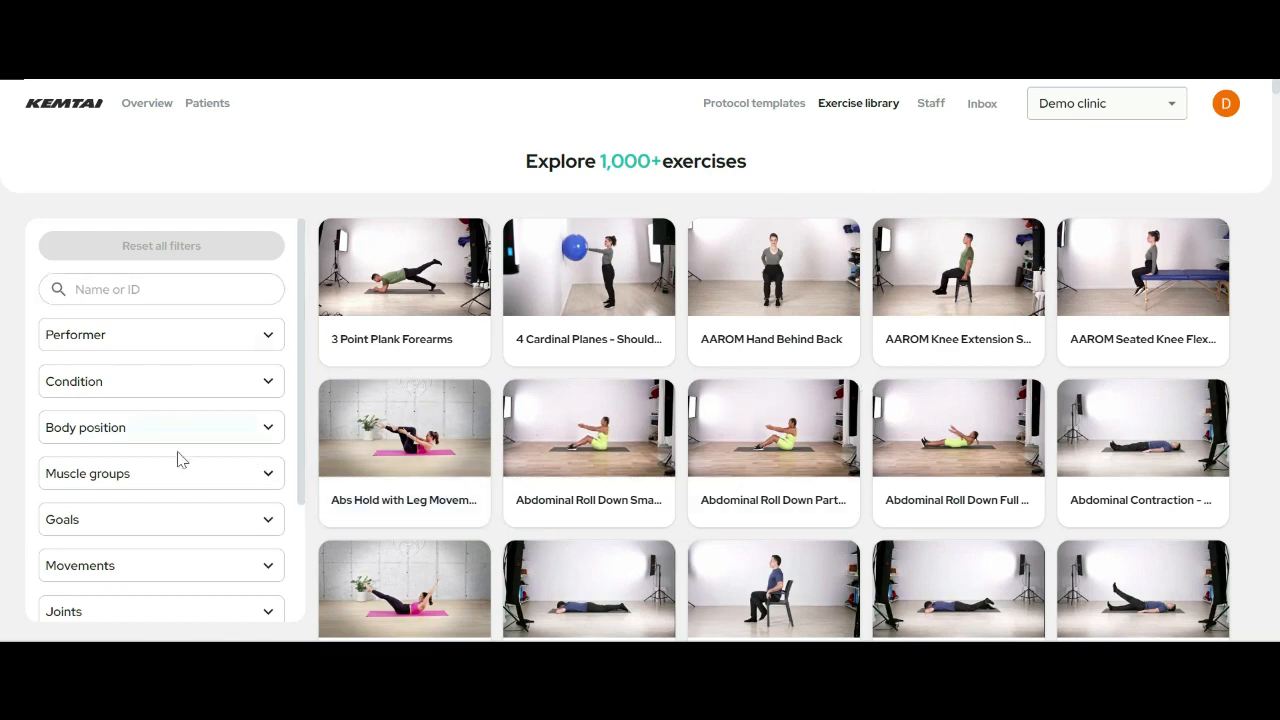
{"action": "scroll", "coordinate": [180, 465], "scroll_direction": "down", "scroll_amount": 3}
{"action": "scroll", "coordinate": [186, 580], "scroll_direction": "up", "scroll_amount": 3}
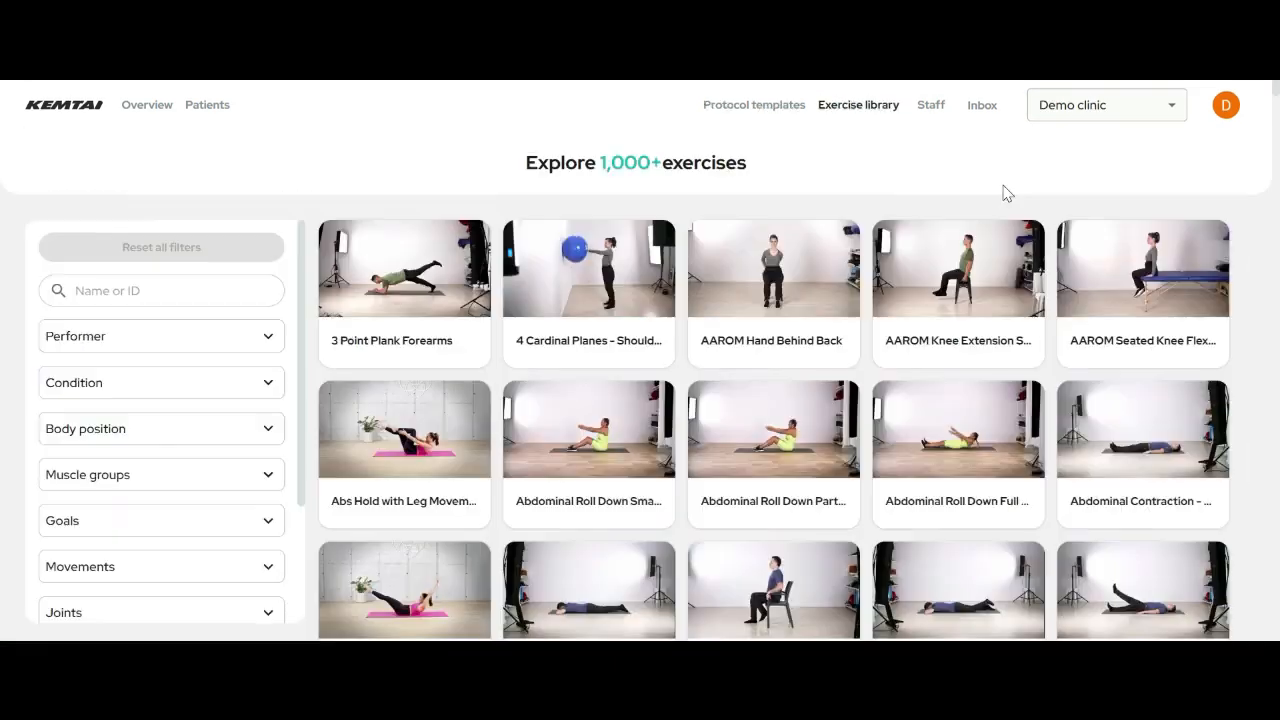
- Open the Create patient form from the Patients list, keeping the phone code at United States +1
{"action": "left_click", "coordinate": [212, 106]}
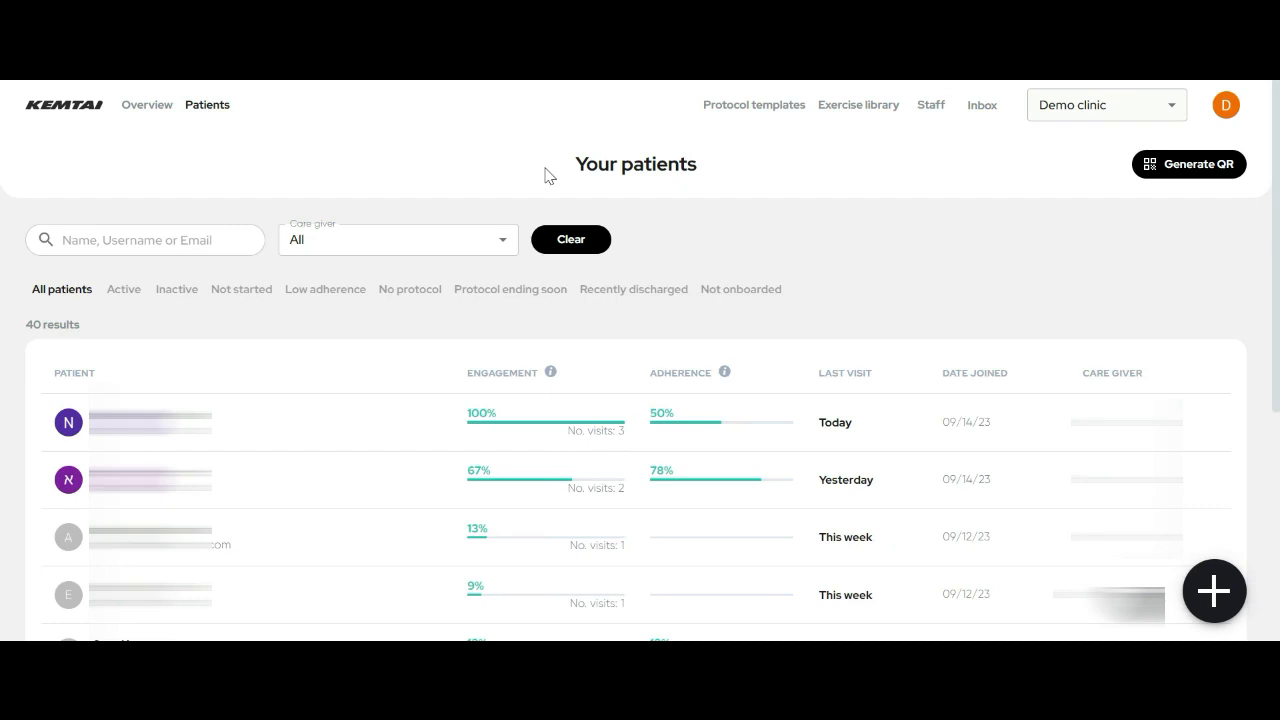
{"action": "left_click", "coordinate": [1213, 592]}
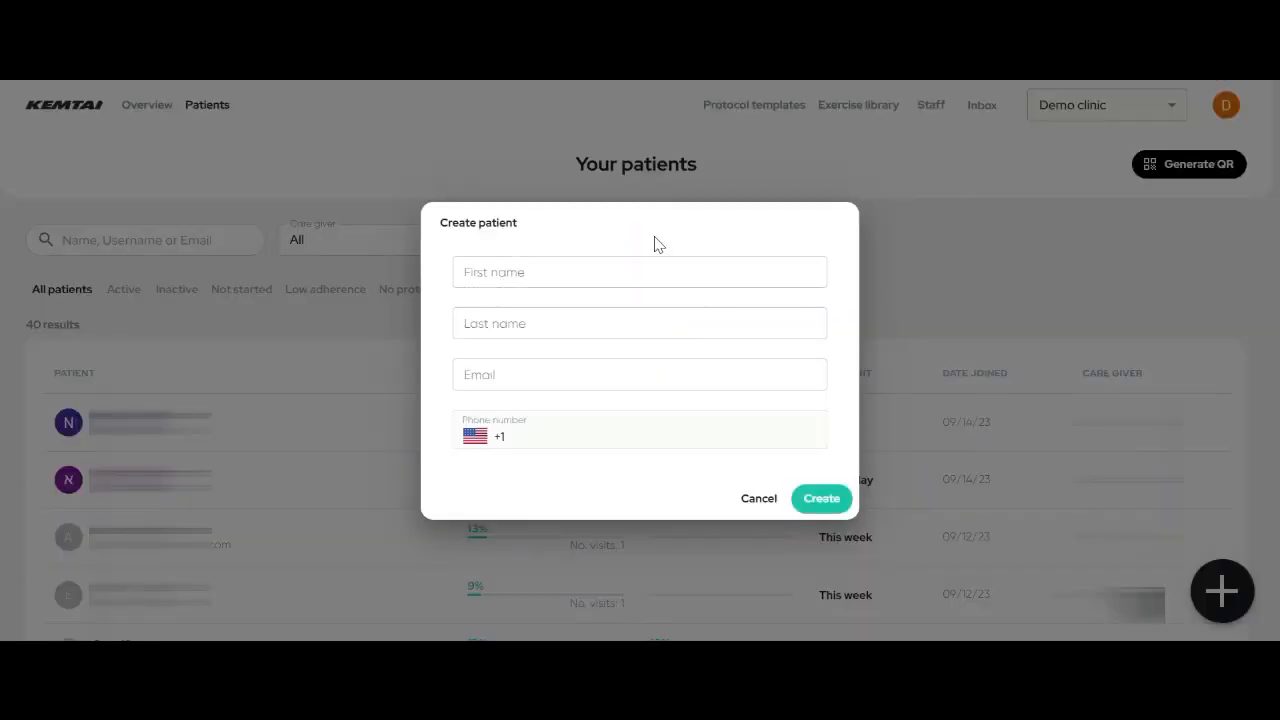
{"action": "left_click", "coordinate": [655, 267]}
{"action": "left_click", "coordinate": [476, 437]}
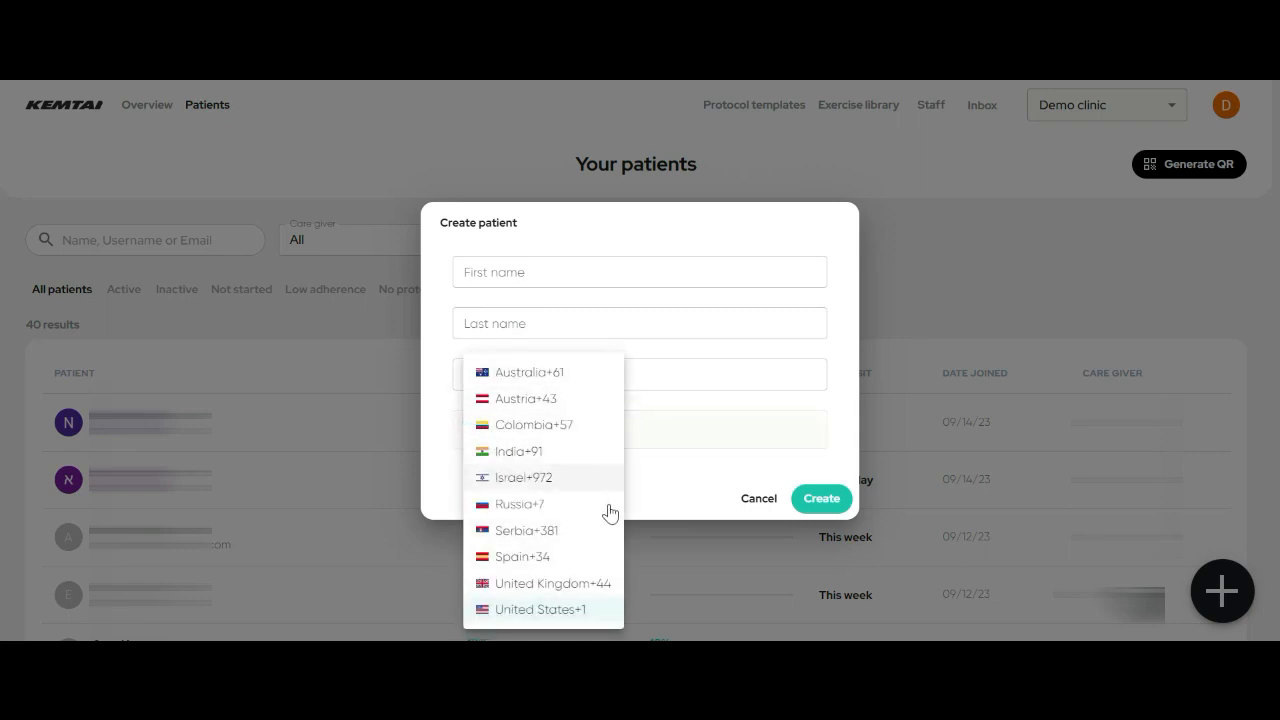
{"action": "left_click", "coordinate": [678, 355]}
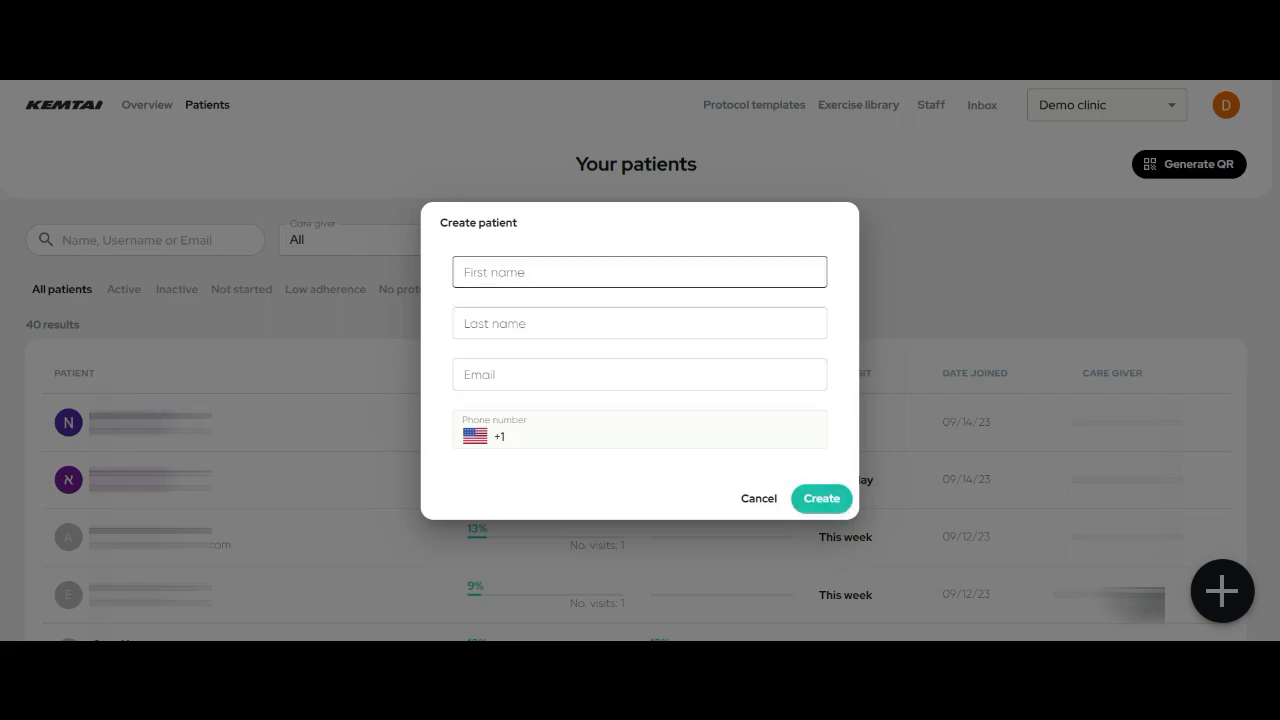
- Enter the patient's first name, last name and e-mail address in the form
{"action": "left_click", "coordinate": [670, 272]}
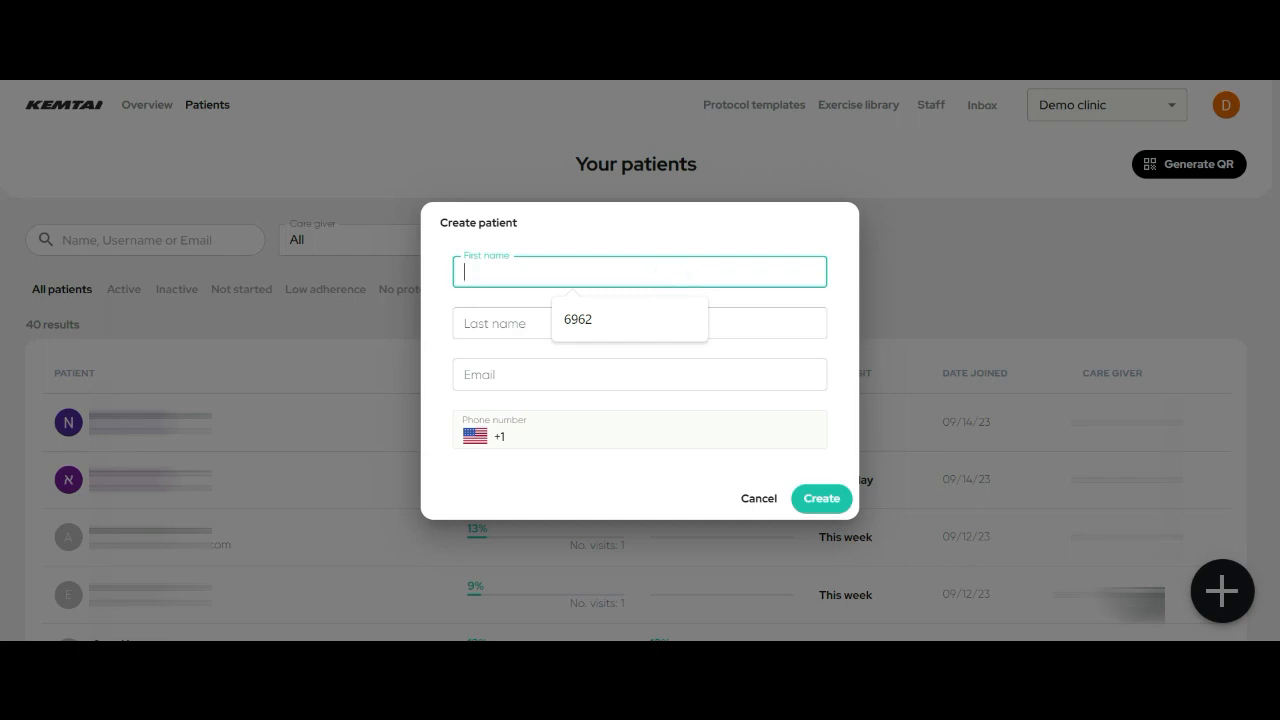
{"action": "type", "text": "Dd"}
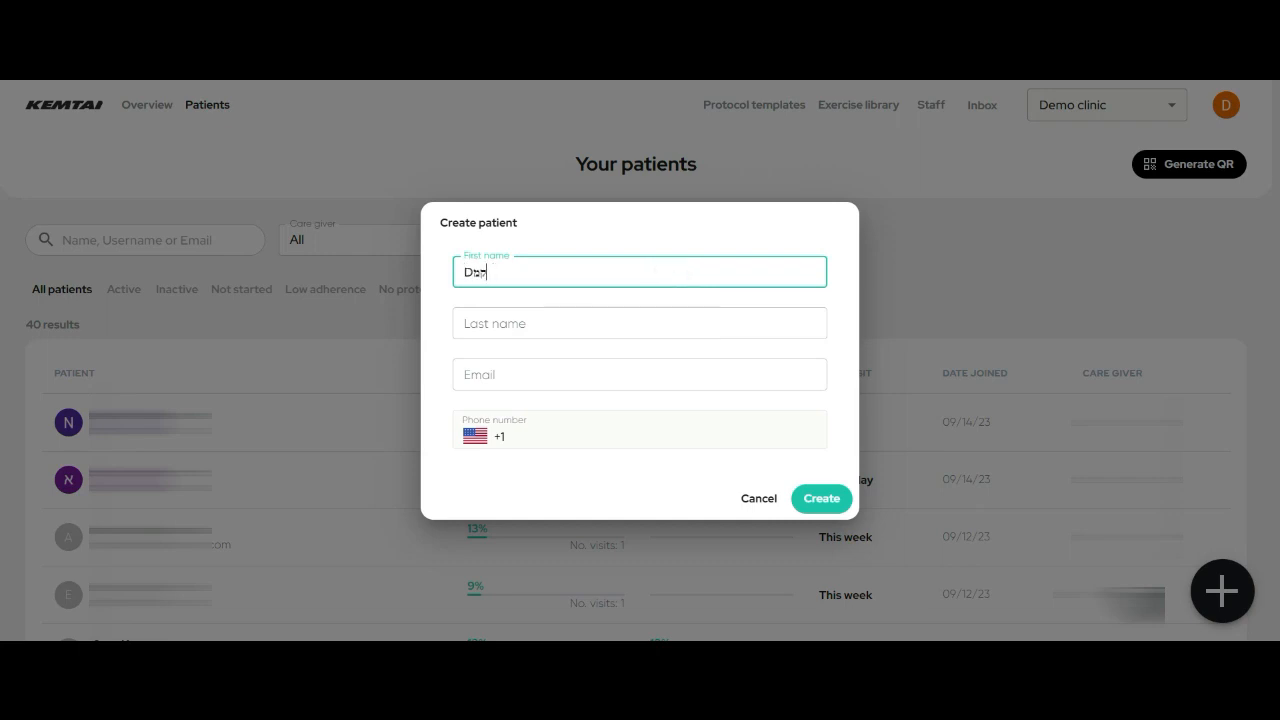
{"action": "key", "text": "BackSpace"}
{"action": "type", "text": "emo"}
{"action": "key", "text": "Tab"}
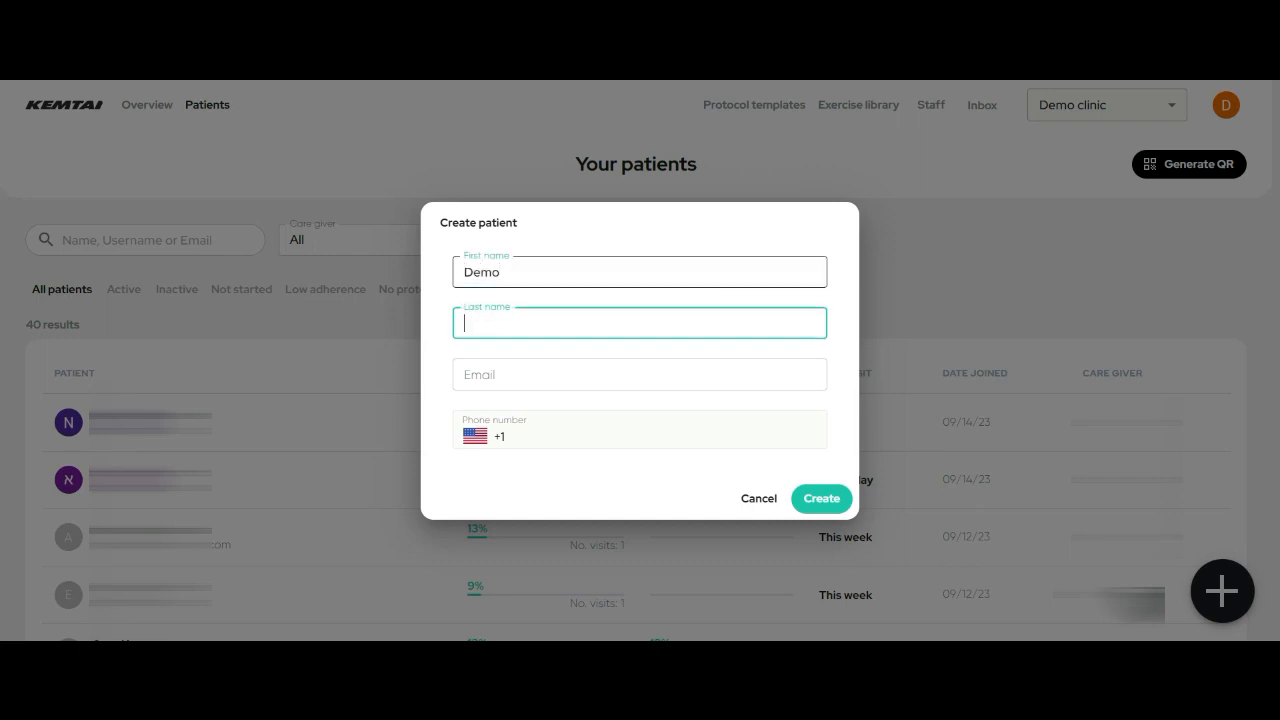
{"action": "type", "text": "Training"}
{"action": "key", "text": "Tab"}
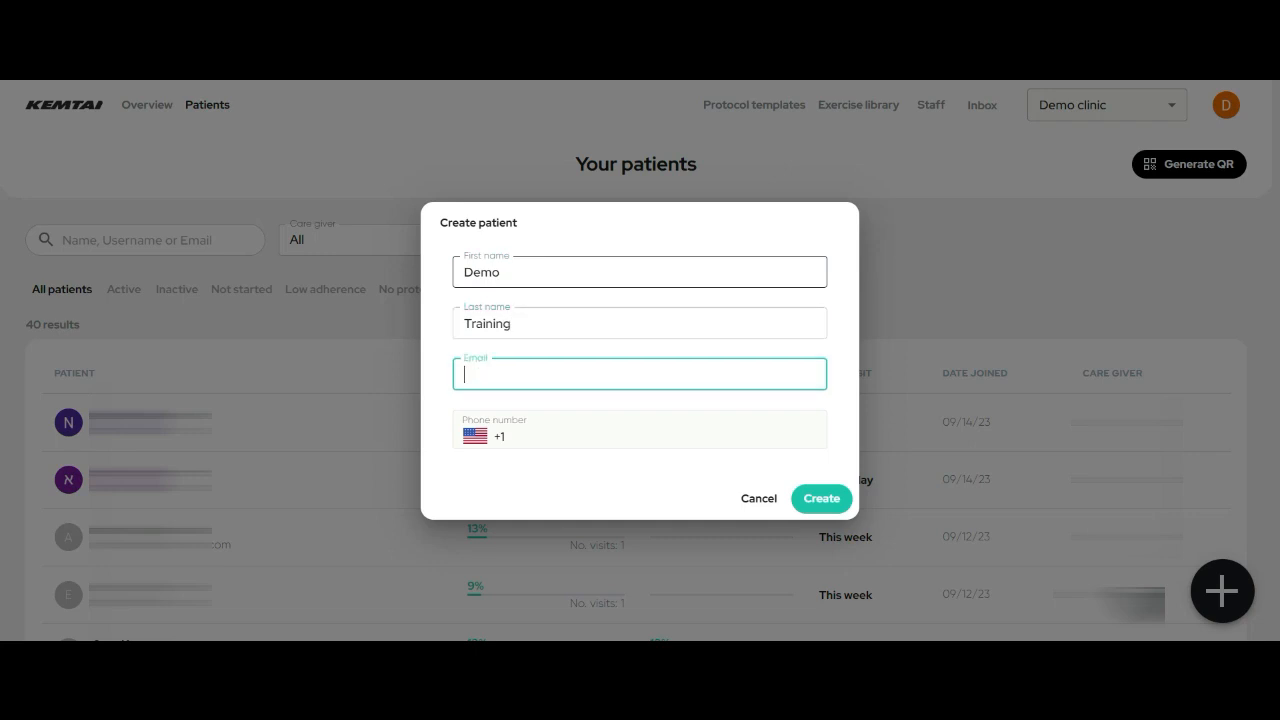
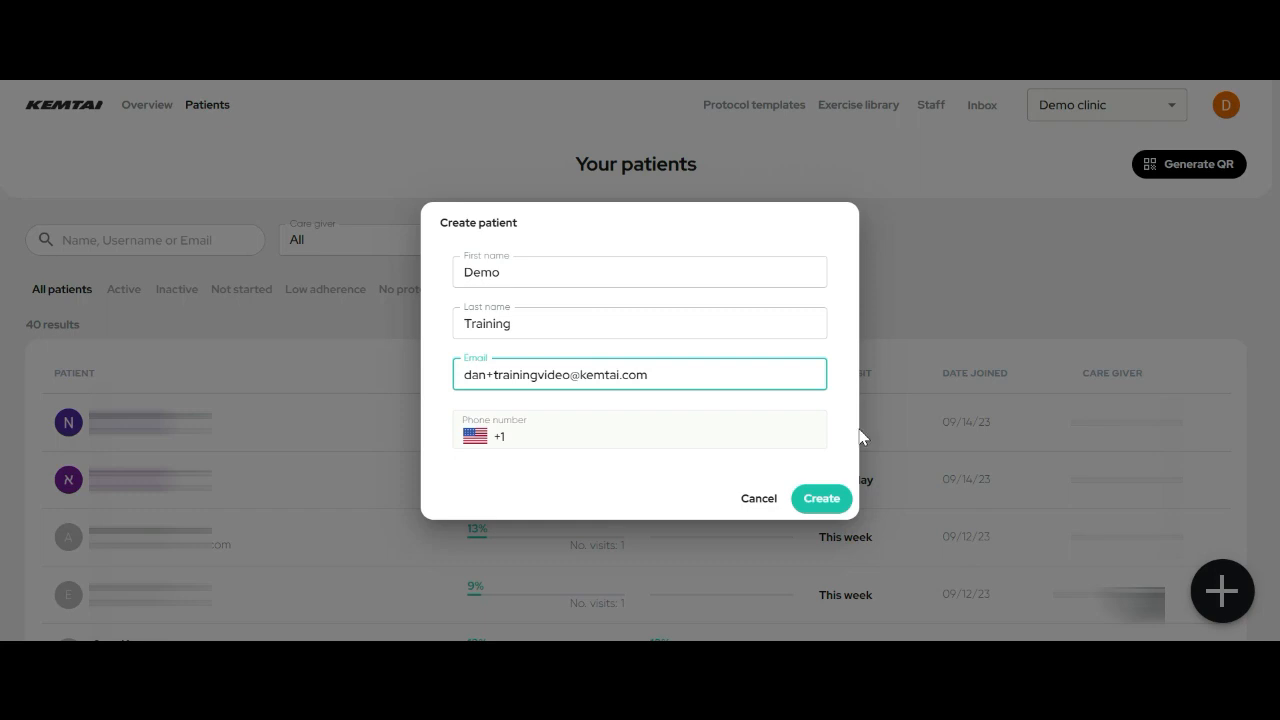
- Create the patient record and open the new patient's profile from the list
{"action": "left_click", "coordinate": [846, 495]}
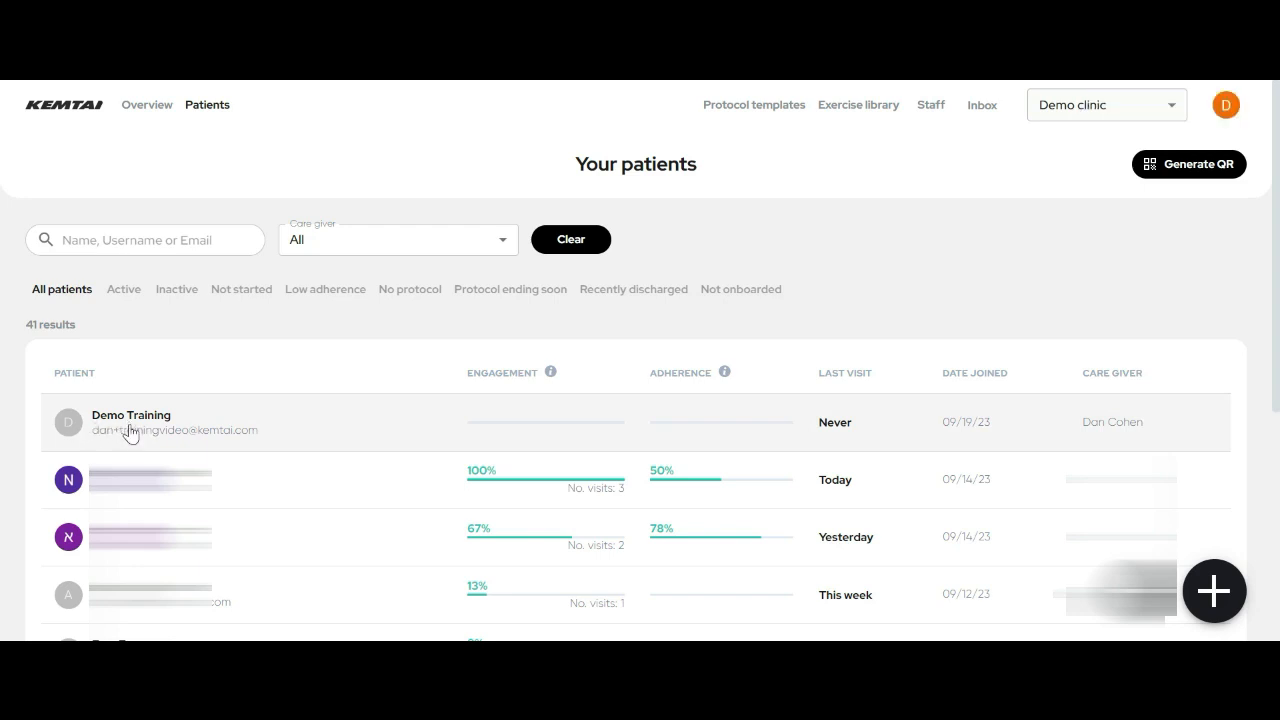
{"action": "left_click", "coordinate": [130, 432]}
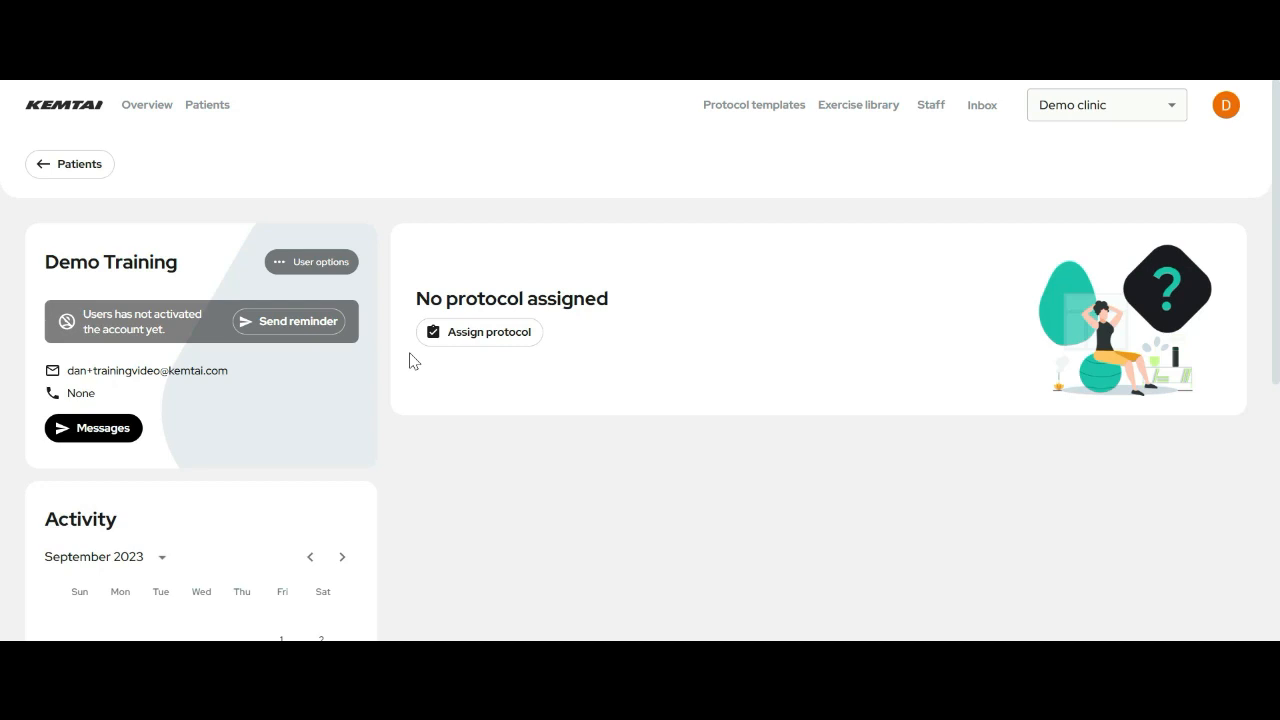
- Start a new protocol named Demo Patient 1 with start date 09/19/2023
{"action": "left_click", "coordinate": [472, 339]}
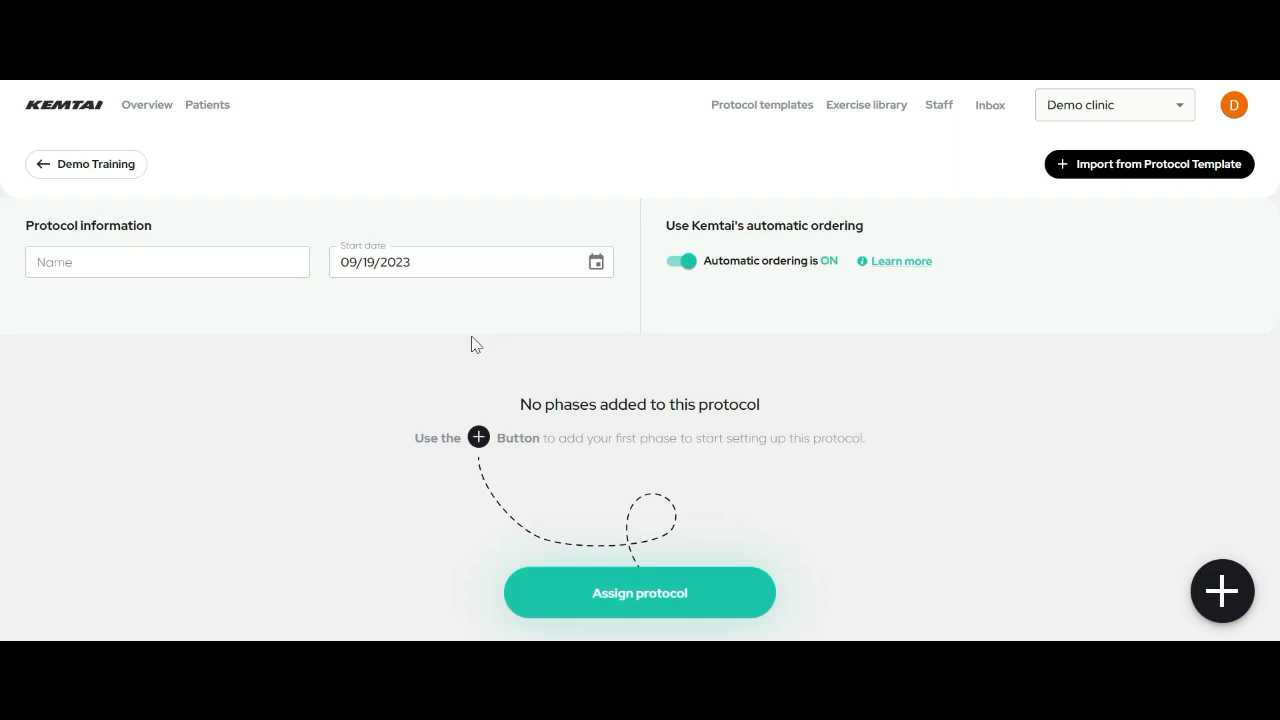
{"action": "left_click", "coordinate": [234, 266]}
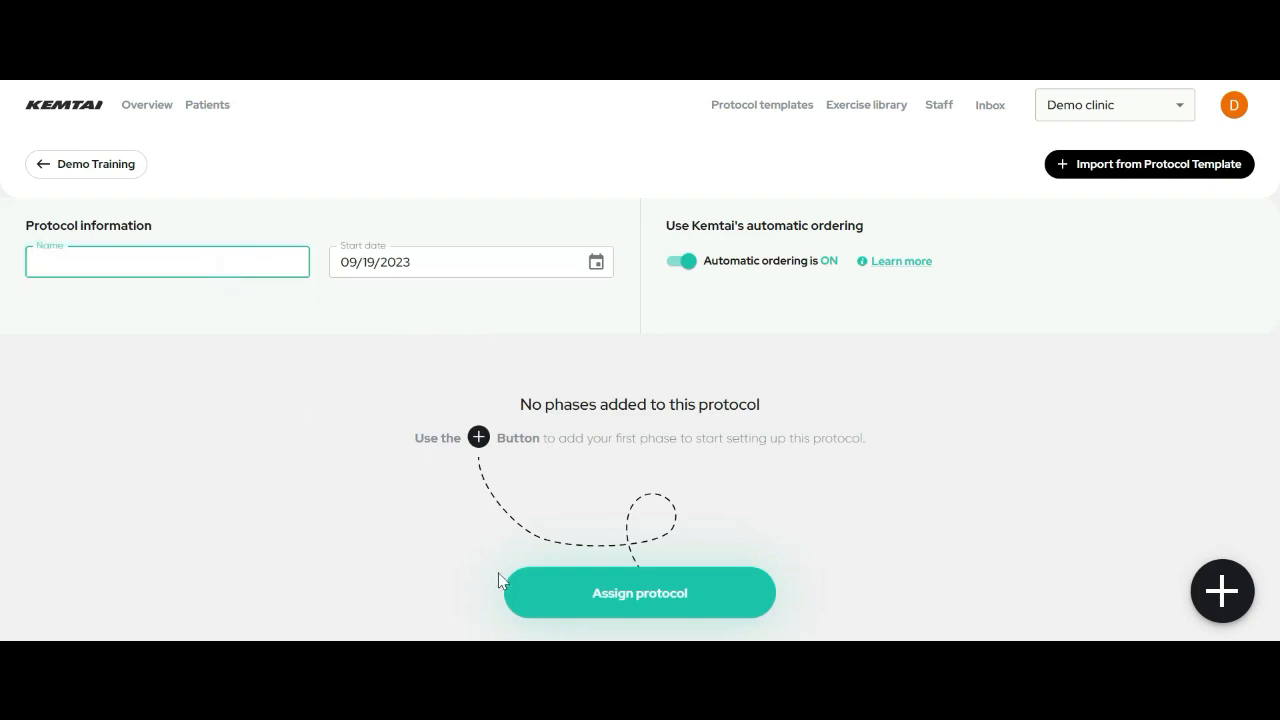
{"action": "type", "text": "Dem"}
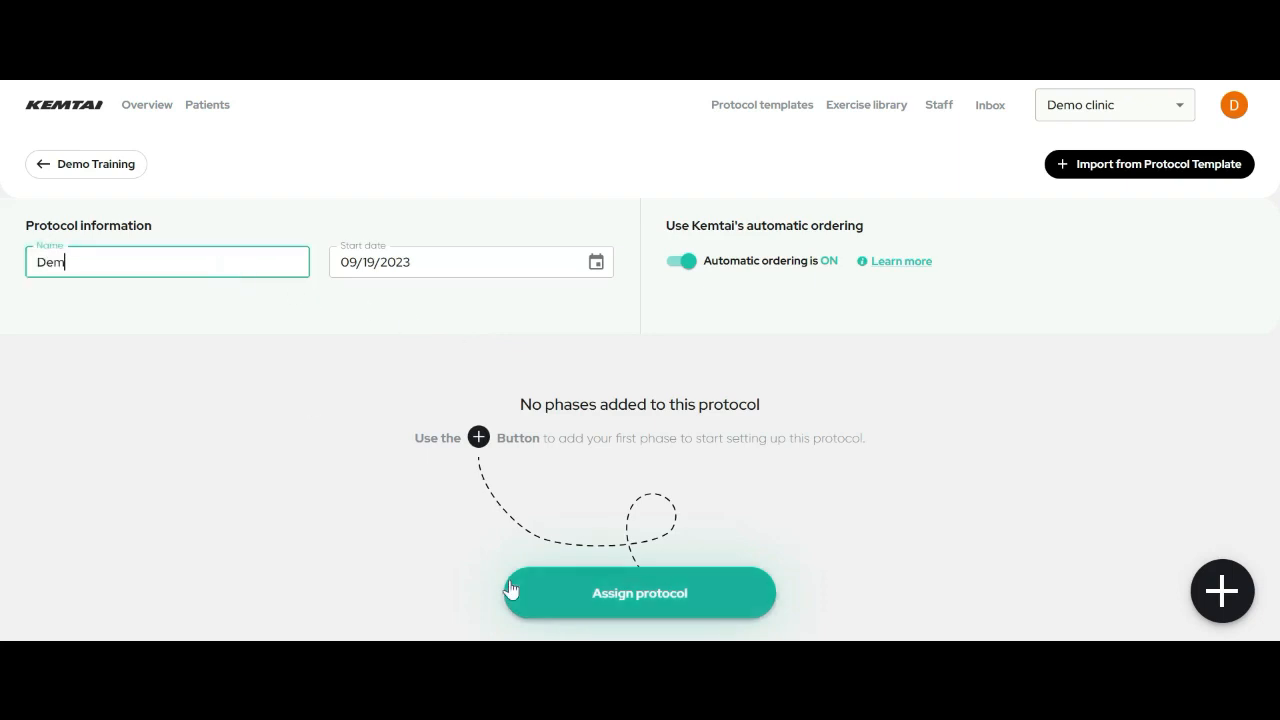
{"action": "type", "text": "o Patient 1"}
{"action": "left_click", "coordinate": [490, 272]}
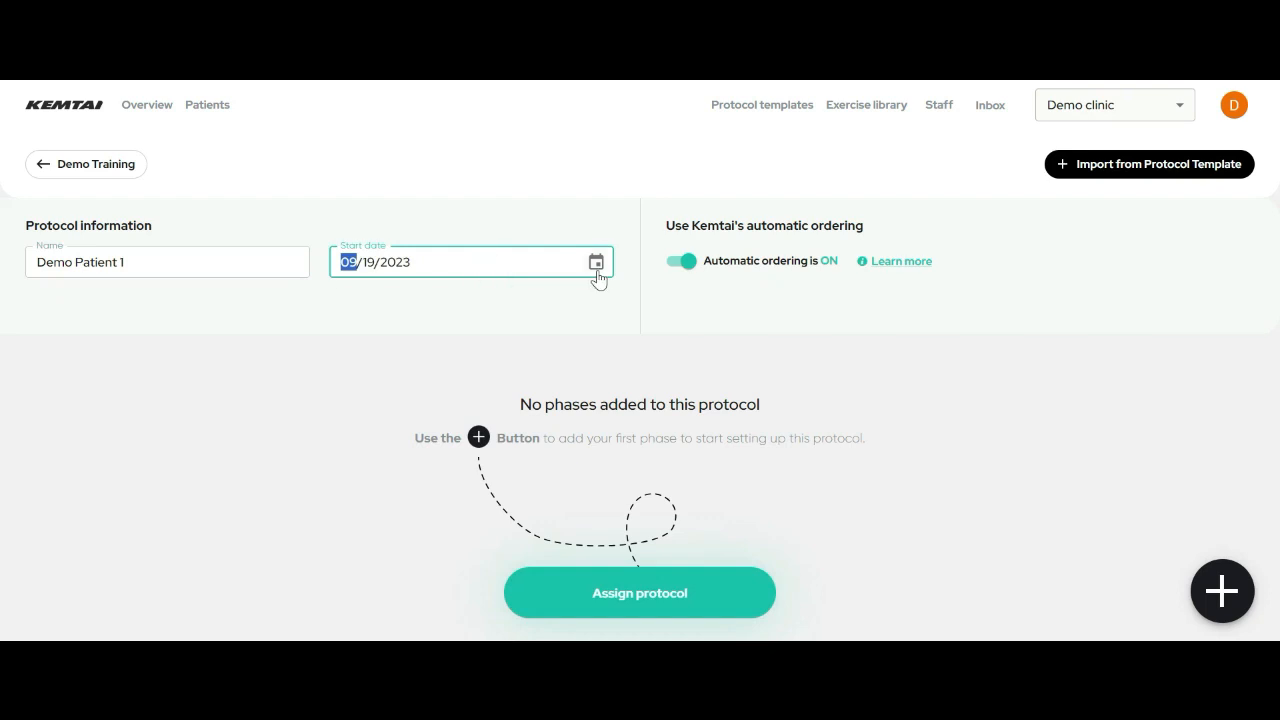
{"action": "left_click", "coordinate": [596, 265]}
{"action": "left_click", "coordinate": [425, 462]}
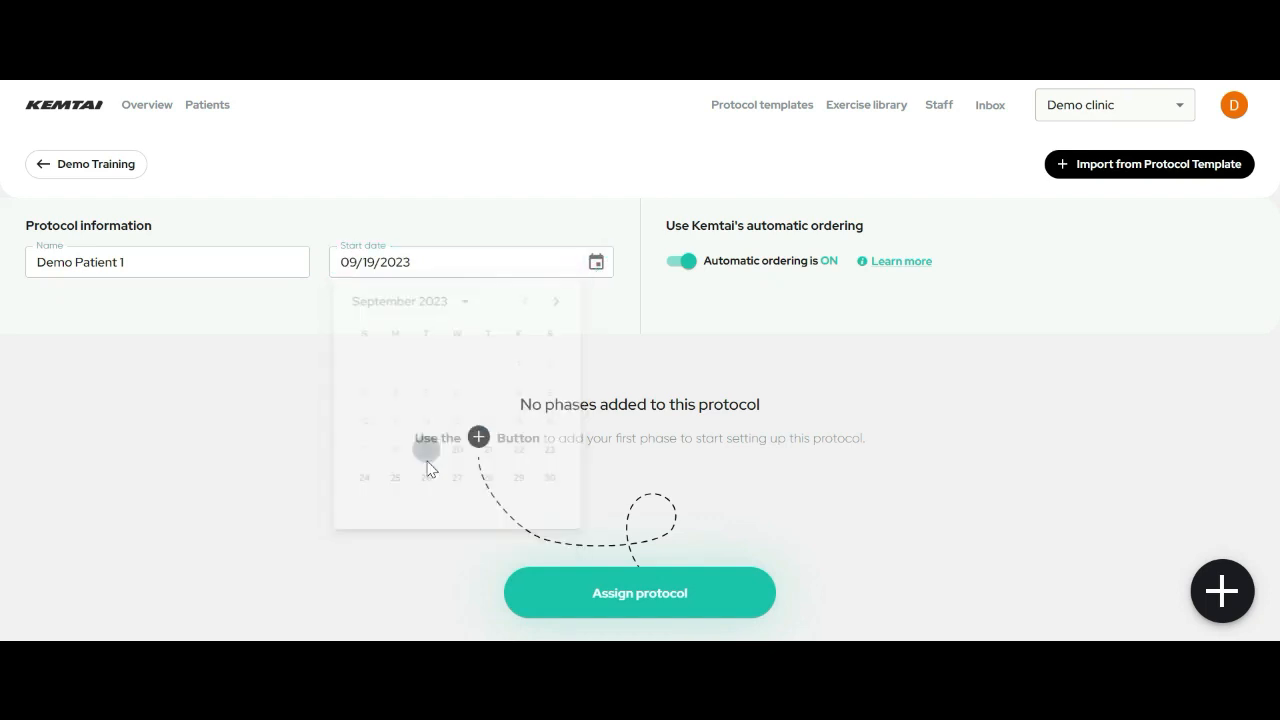
- Toggle automatic exercise ordering off and back on, leaving it enabled
{"action": "left_click", "coordinate": [682, 262]}
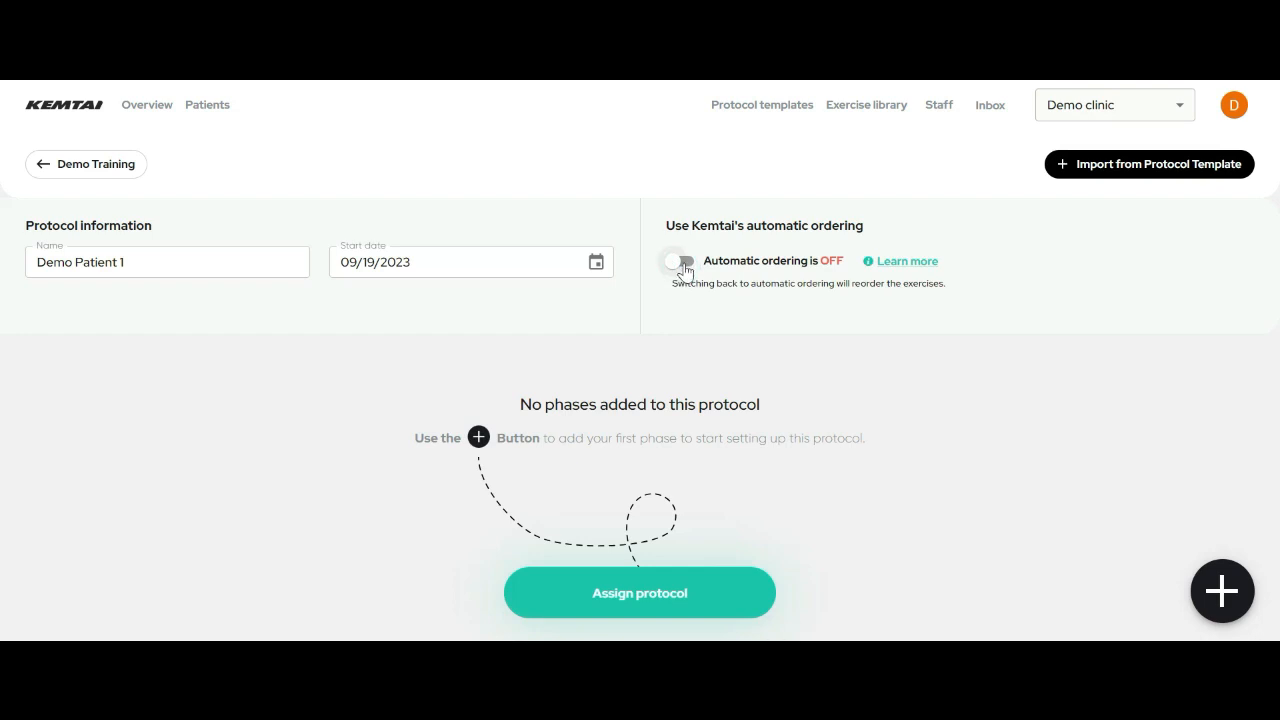
{"action": "left_click", "coordinate": [684, 268]}
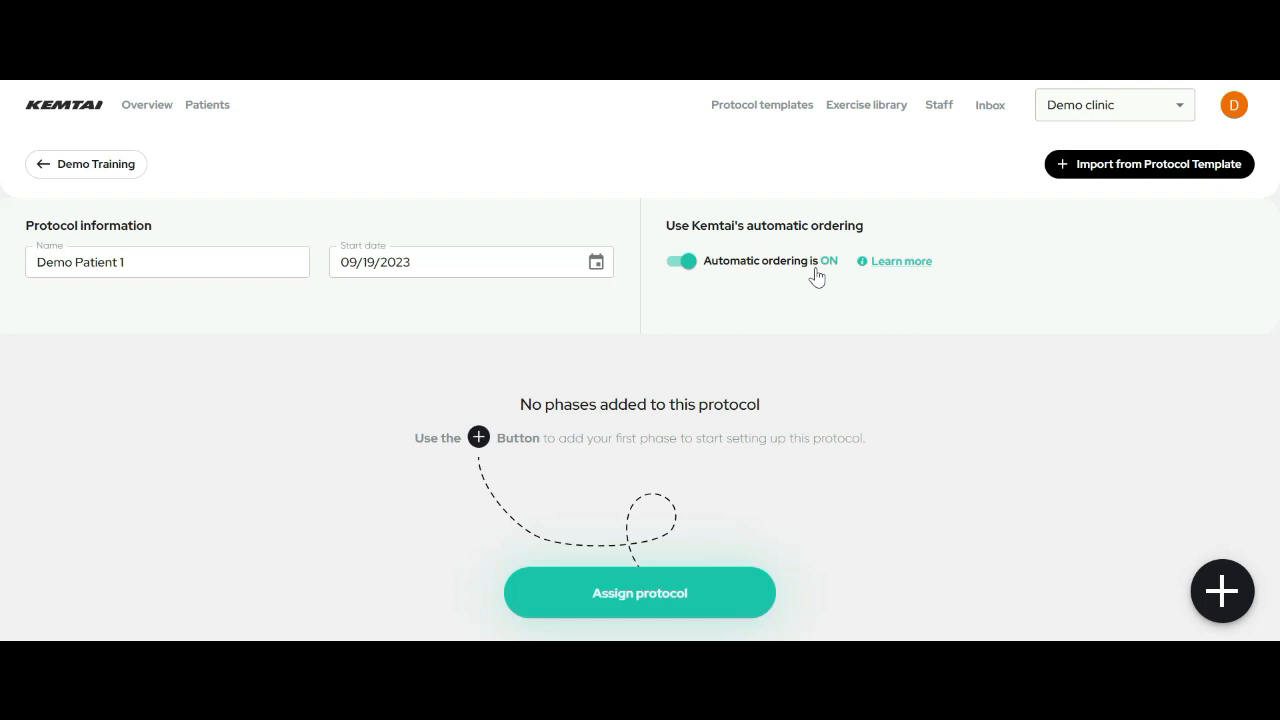
{"action": "key", "text": "Tab"}
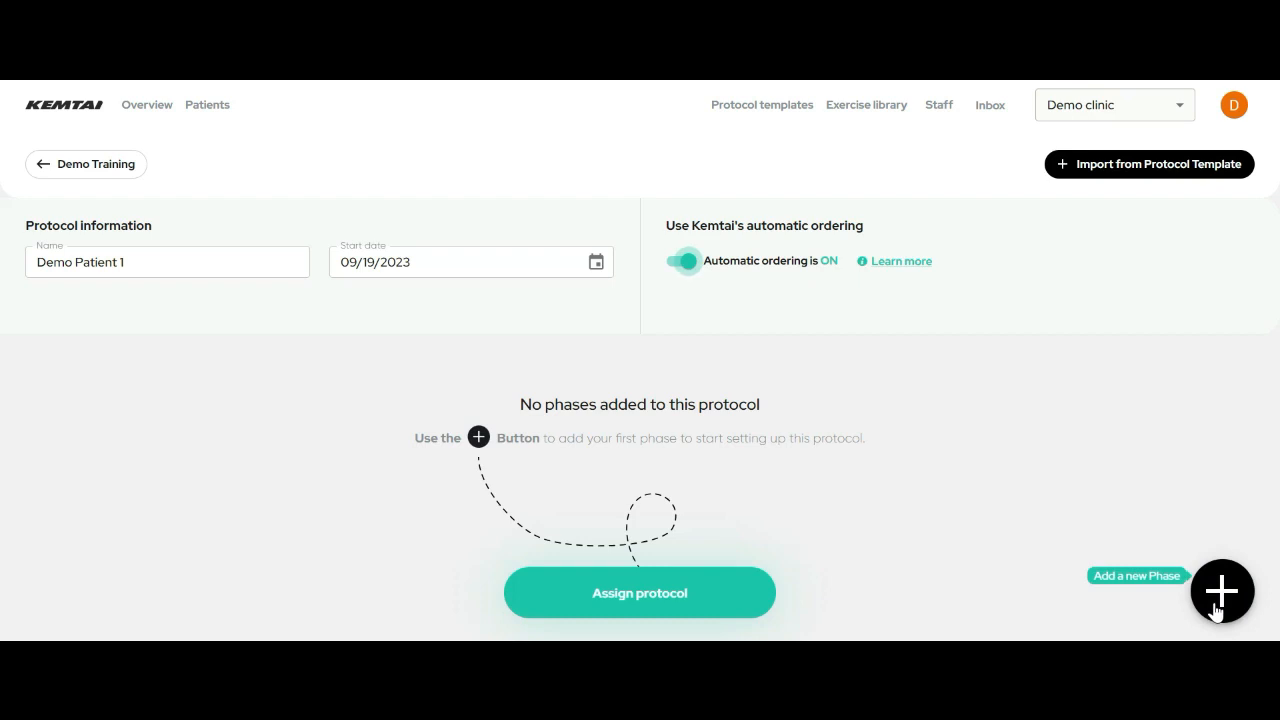
- Import the Test Protocol Training Video template's phases into Demo Patient 1, targeting both sides
{"action": "left_click", "coordinate": [1130, 168]}
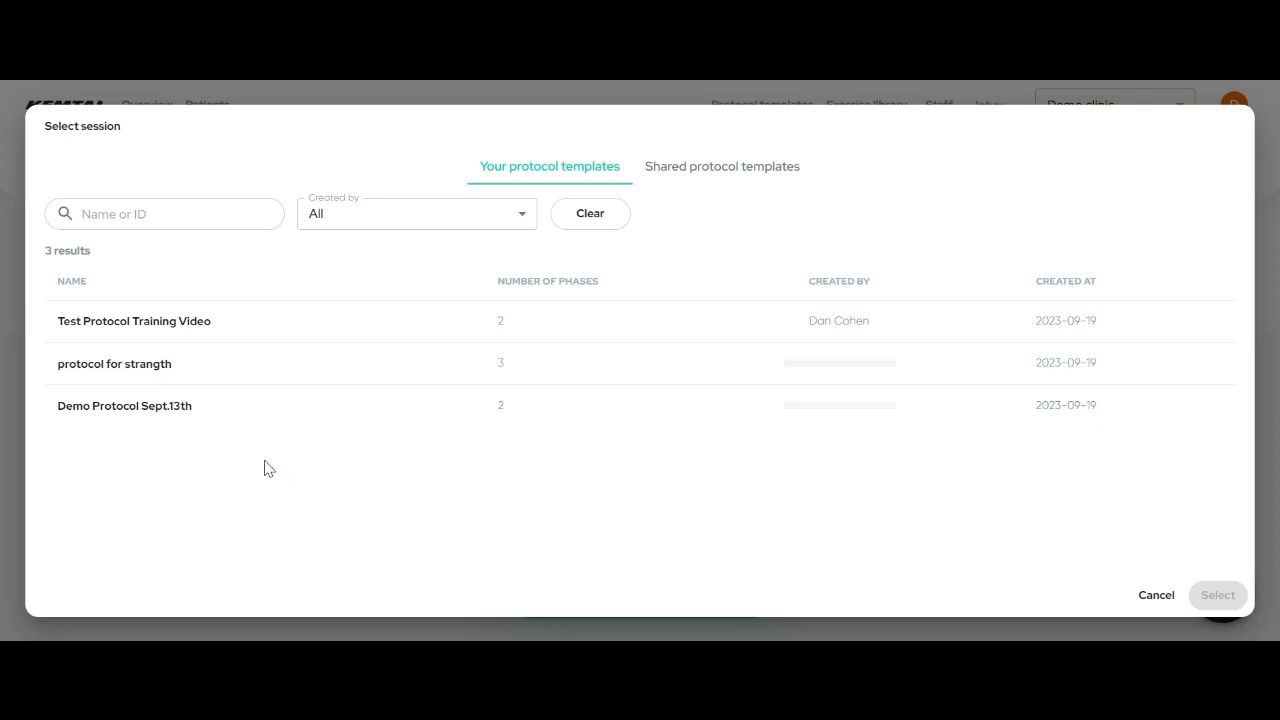
{"action": "left_click", "coordinate": [116, 418]}
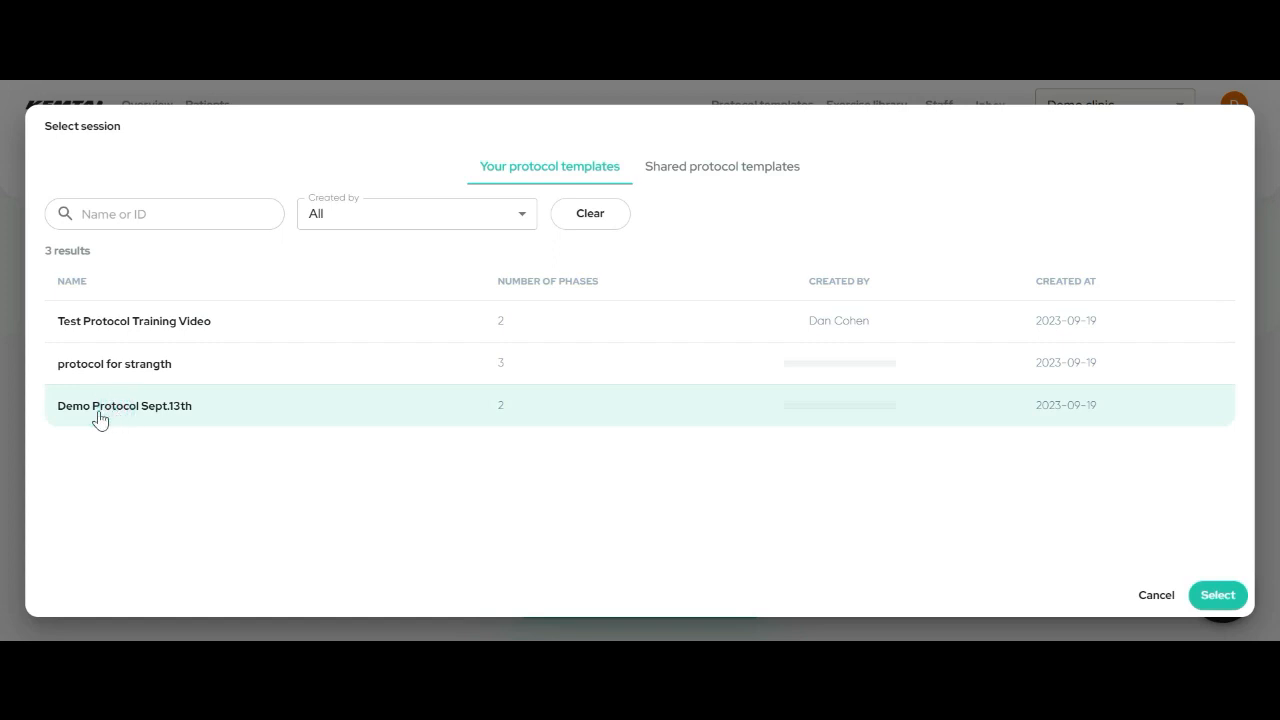
{"action": "left_click", "coordinate": [212, 326]}
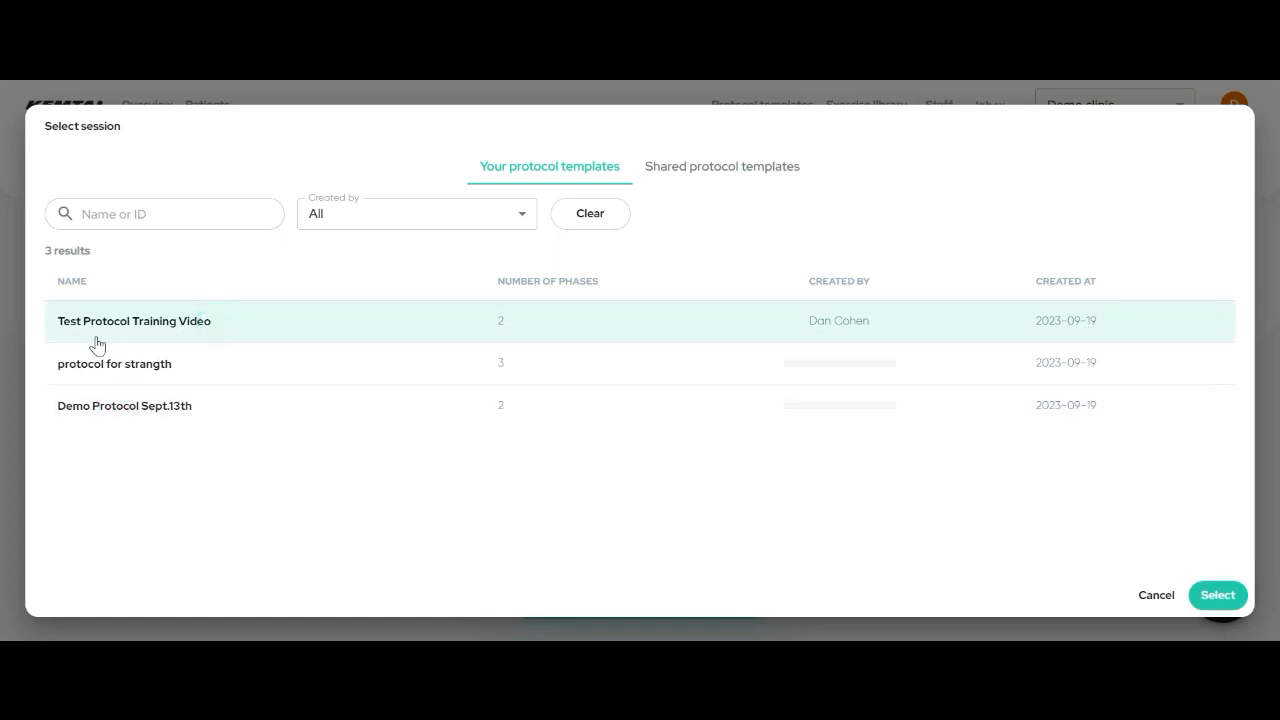
{"action": "left_click", "coordinate": [1217, 596]}
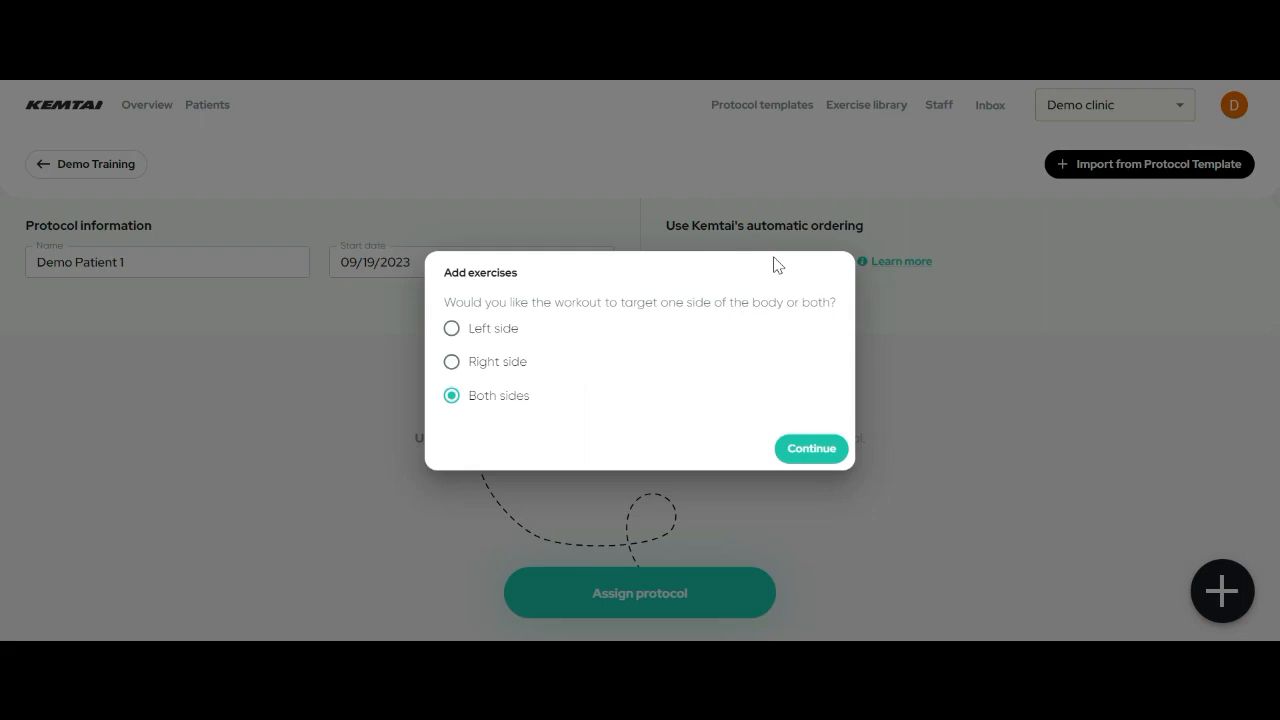
{"action": "left_click", "coordinate": [818, 458]}
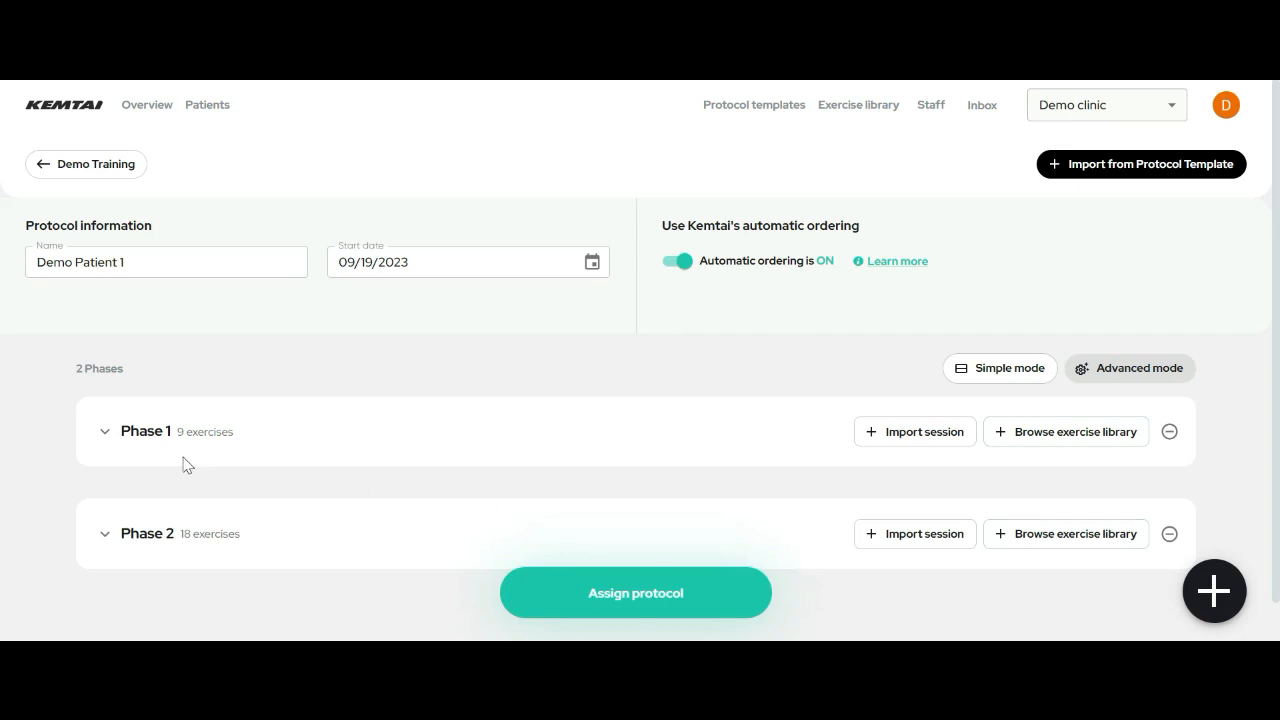
- Expand Phase 1 and scroll through its nine exercises
{"action": "left_click", "coordinate": [102, 441]}
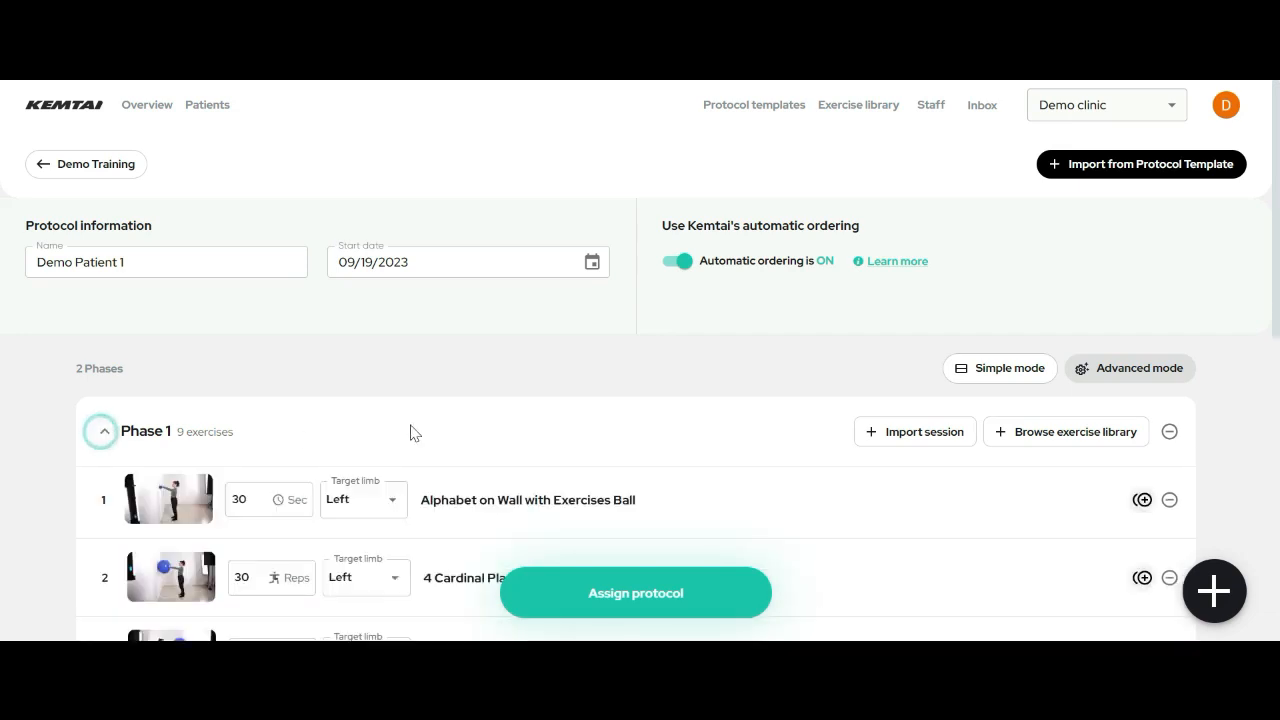
{"action": "scroll", "coordinate": [437, 429], "scroll_direction": "down", "scroll_amount": 3}
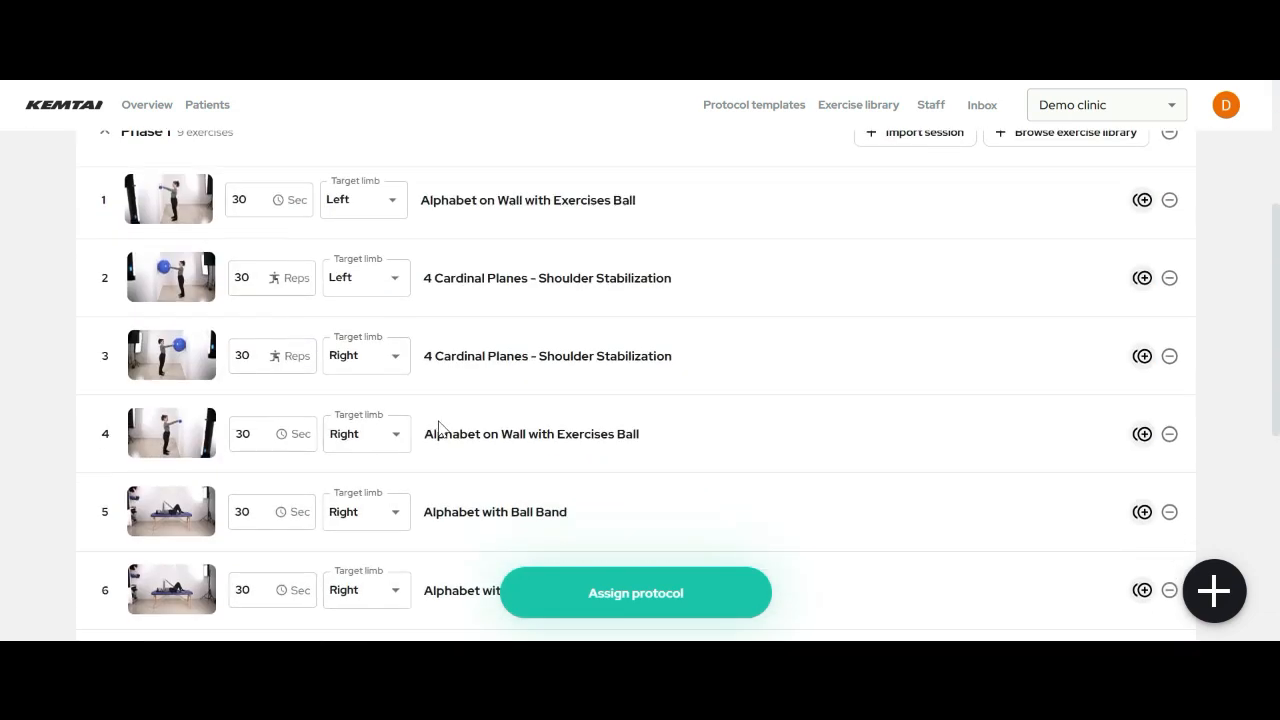
{"action": "scroll", "coordinate": [437, 429], "scroll_direction": "up", "scroll_amount": 2}
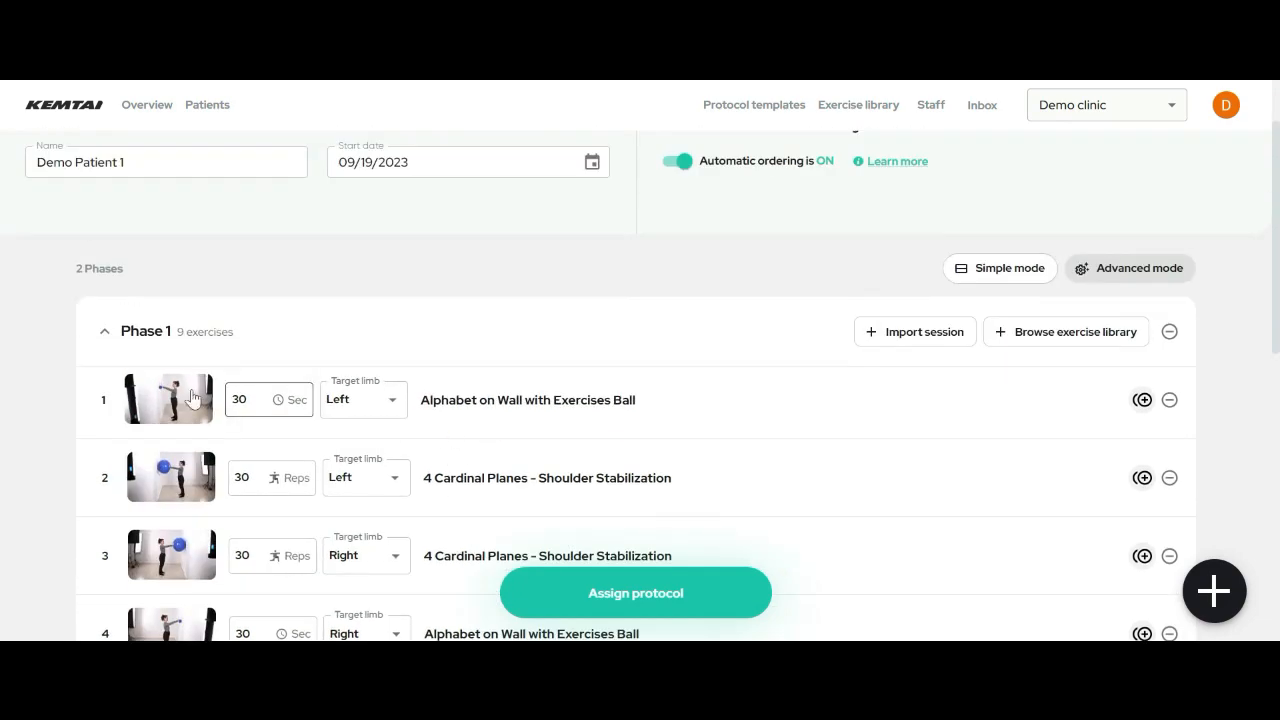
{"action": "scroll", "coordinate": [178, 484], "scroll_direction": "down", "scroll_amount": 3}
{"action": "scroll", "coordinate": [177, 486], "scroll_direction": "down", "scroll_amount": 2}
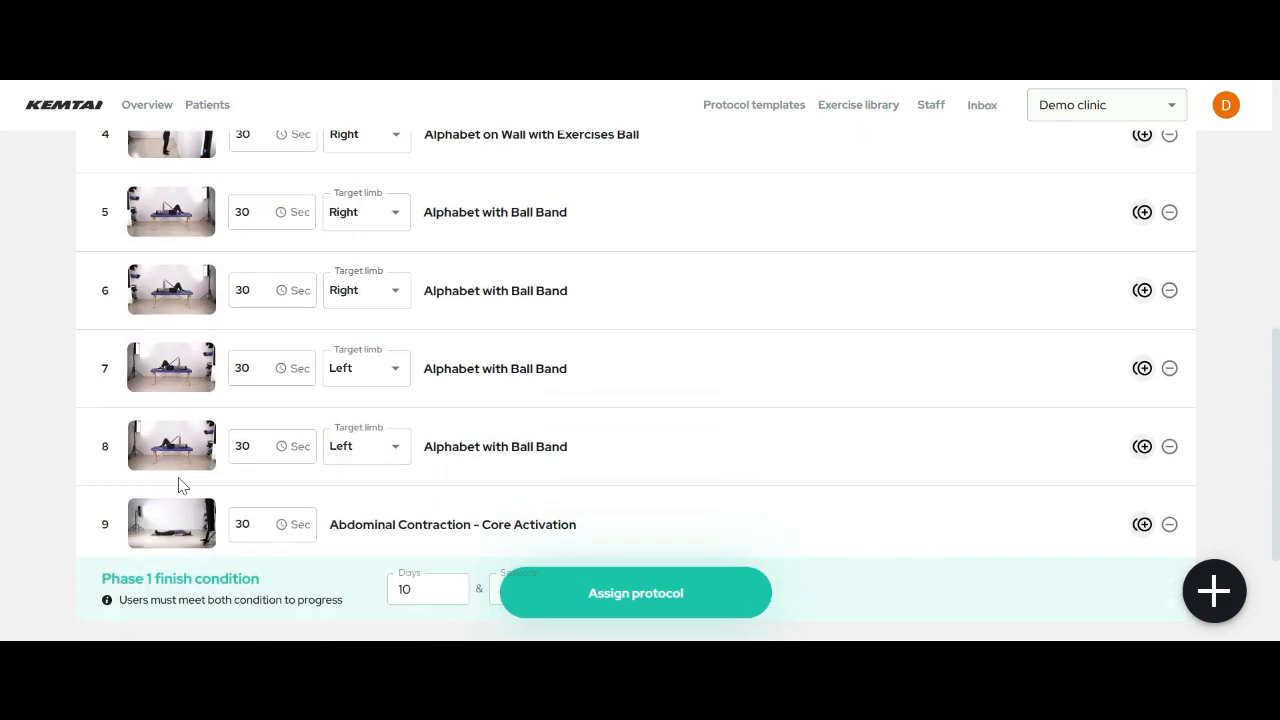
{"action": "scroll", "coordinate": [177, 486], "scroll_direction": "up", "scroll_amount": 3}
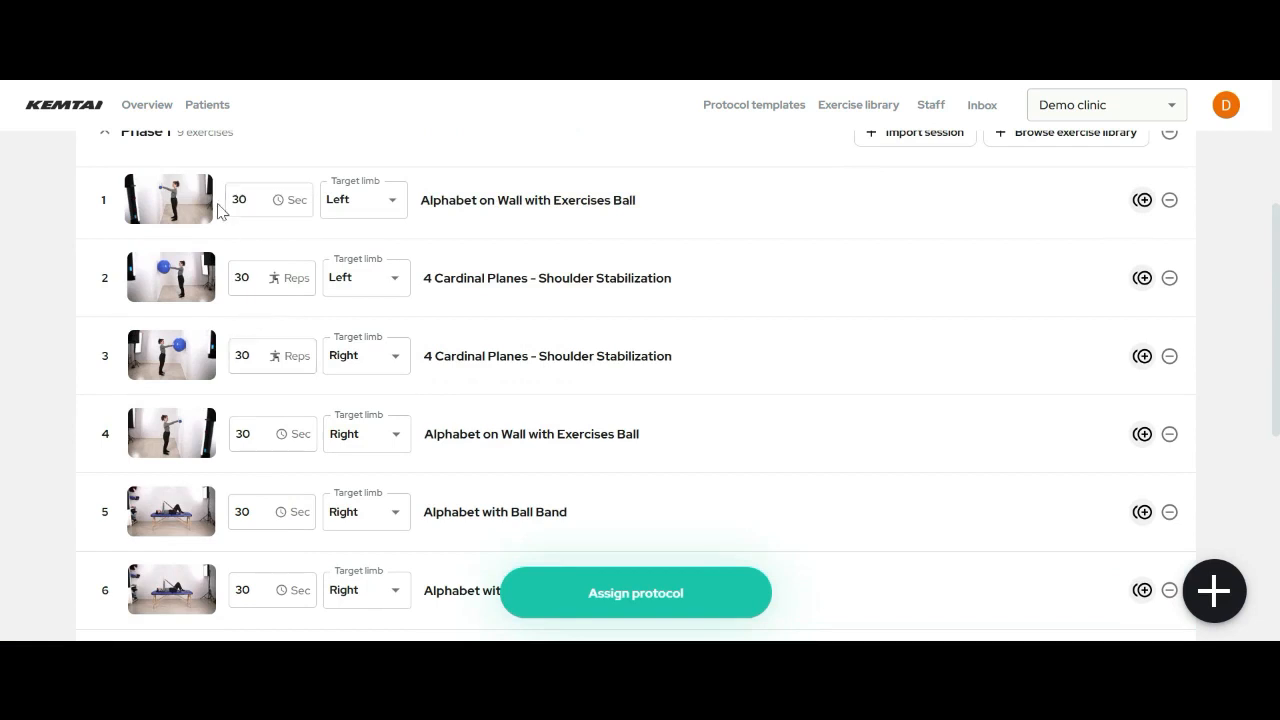
{"action": "scroll", "coordinate": [294, 262], "scroll_direction": "down", "scroll_amount": 3}
{"action": "scroll", "coordinate": [303, 286], "scroll_direction": "down", "scroll_amount": 2}
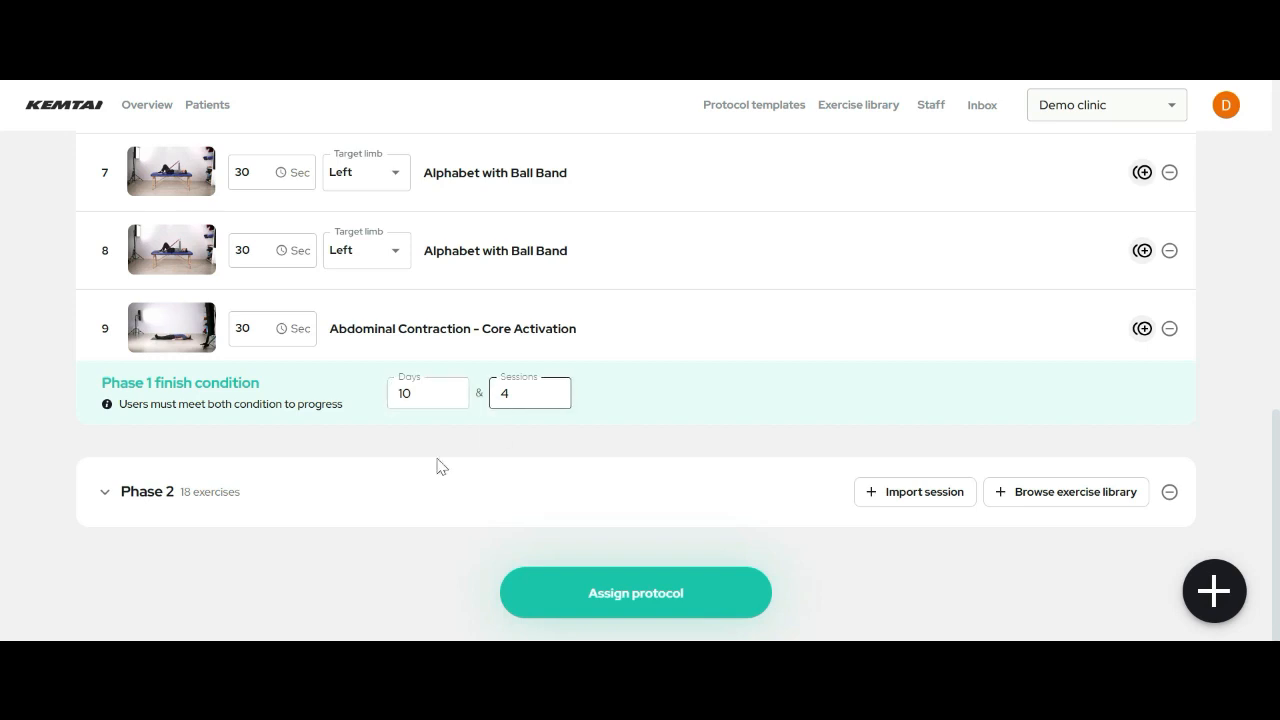
{"action": "scroll", "coordinate": [940, 377], "scroll_direction": "up", "scroll_amount": 2}
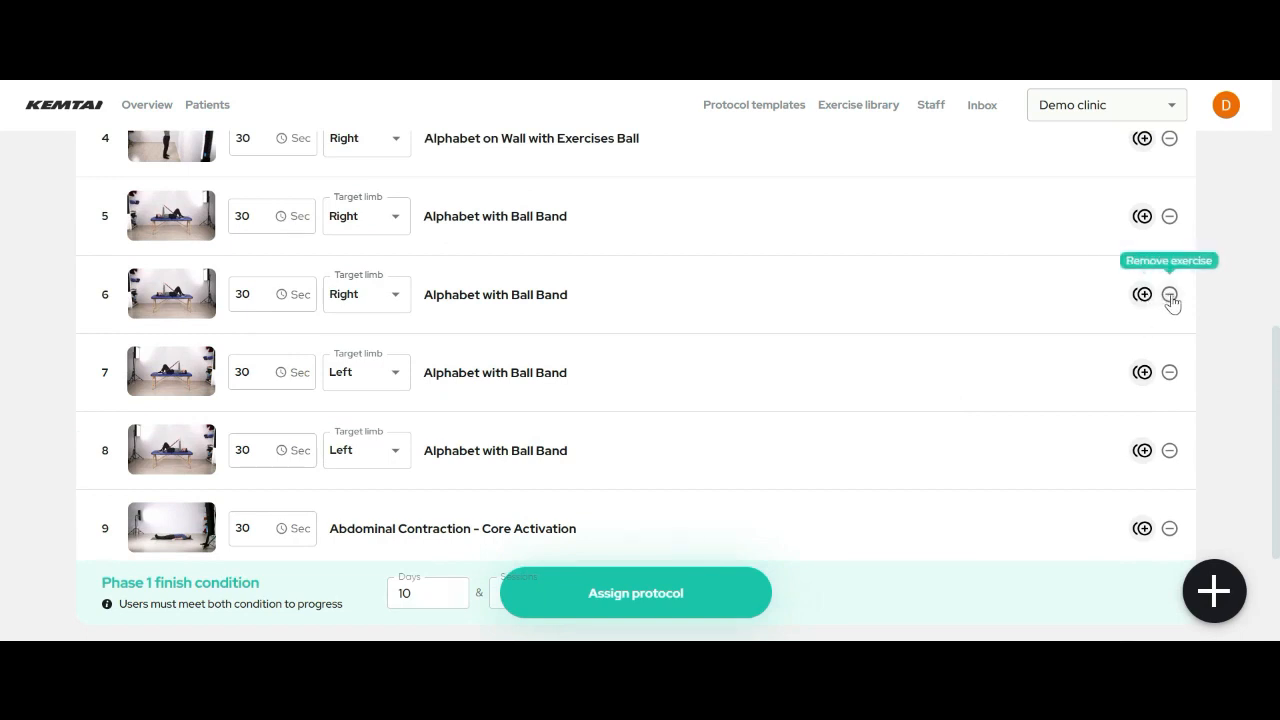
{"action": "scroll", "coordinate": [243, 514], "scroll_direction": "up", "scroll_amount": 3}
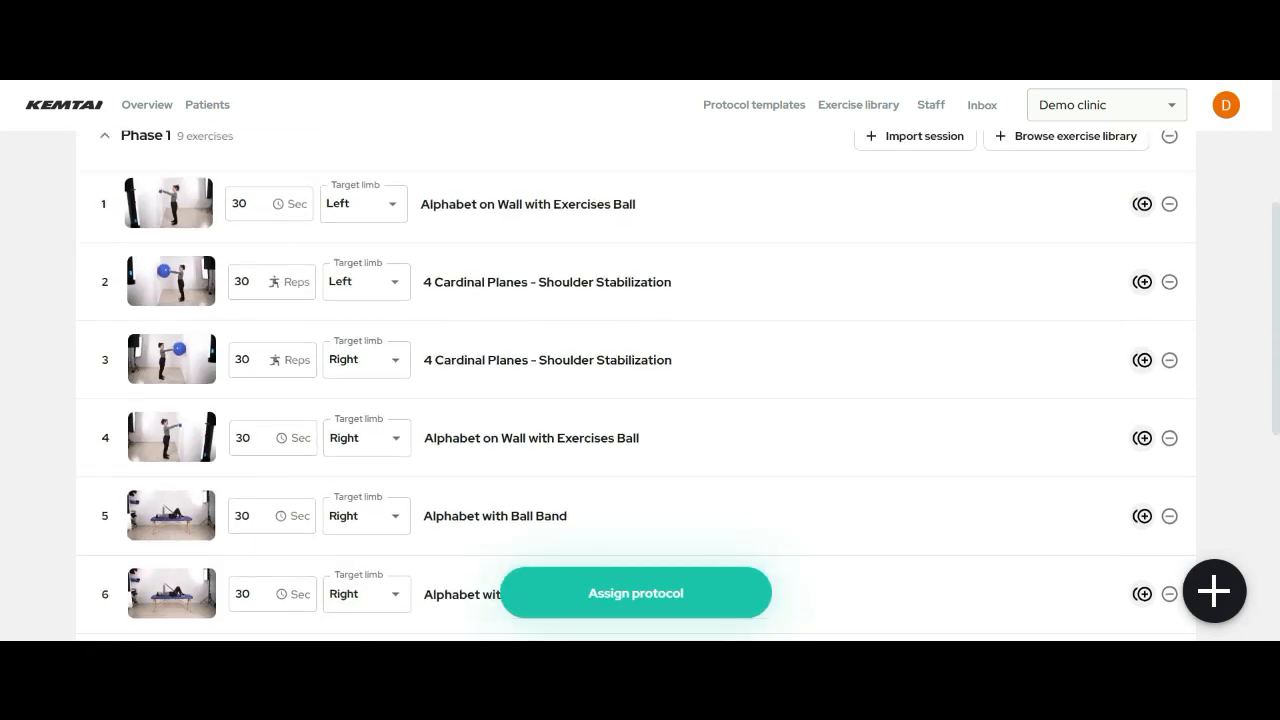
{"action": "scroll", "coordinate": [314, 343], "scroll_direction": "down", "scroll_amount": 5}
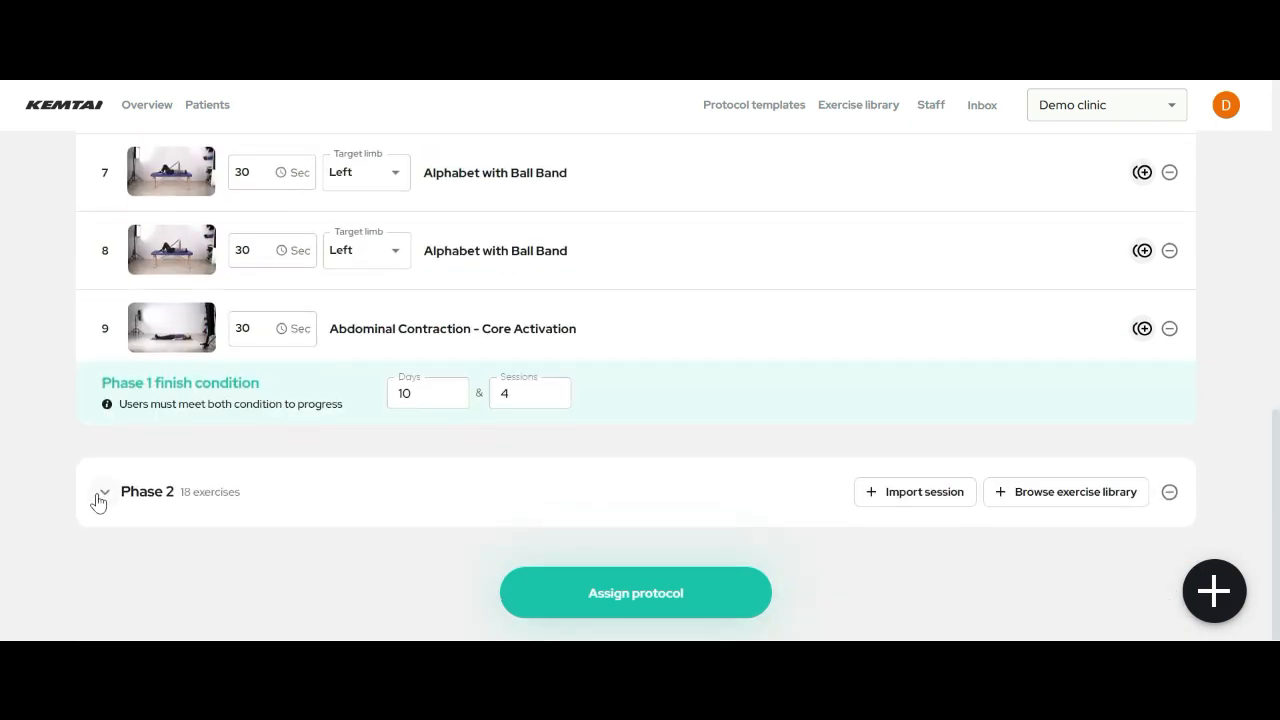
- Expand Phase 2 and scroll through its 18 exercises
{"action": "left_click", "coordinate": [102, 493]}
{"action": "scroll", "coordinate": [712, 448], "scroll_direction": "down", "scroll_amount": 5}
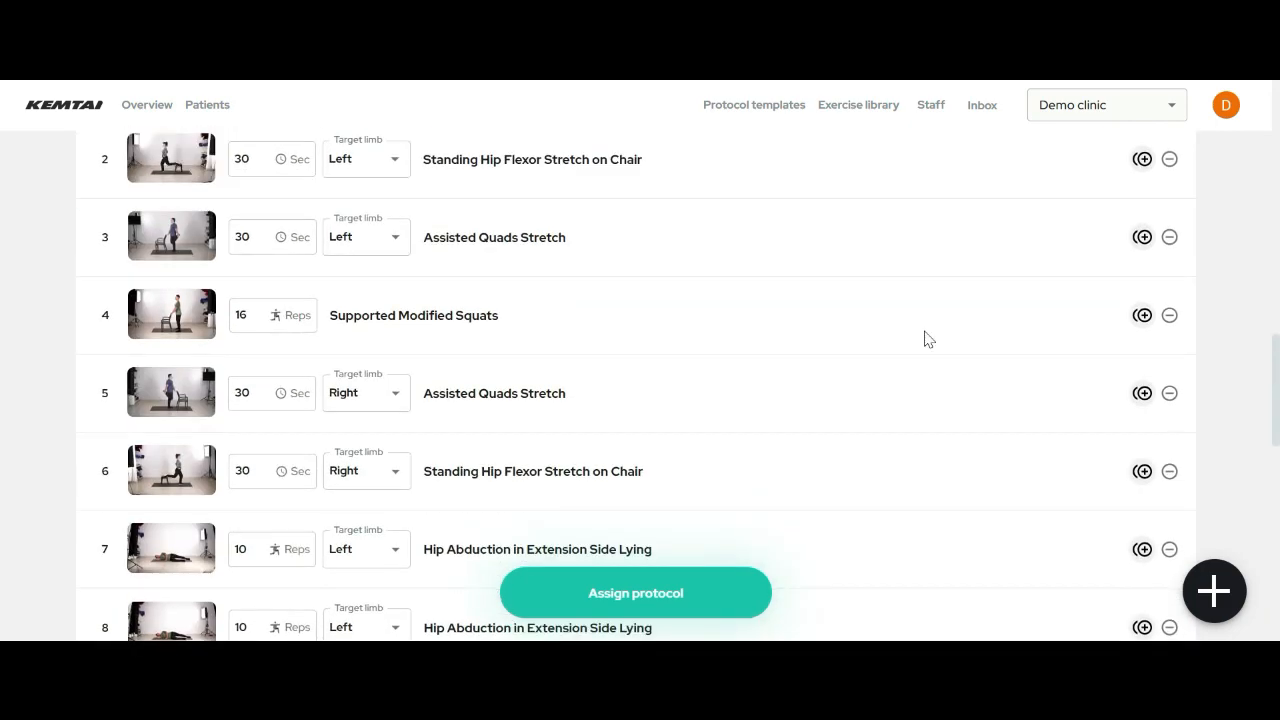
{"action": "scroll", "coordinate": [853, 400], "scroll_direction": "up", "scroll_amount": 10}
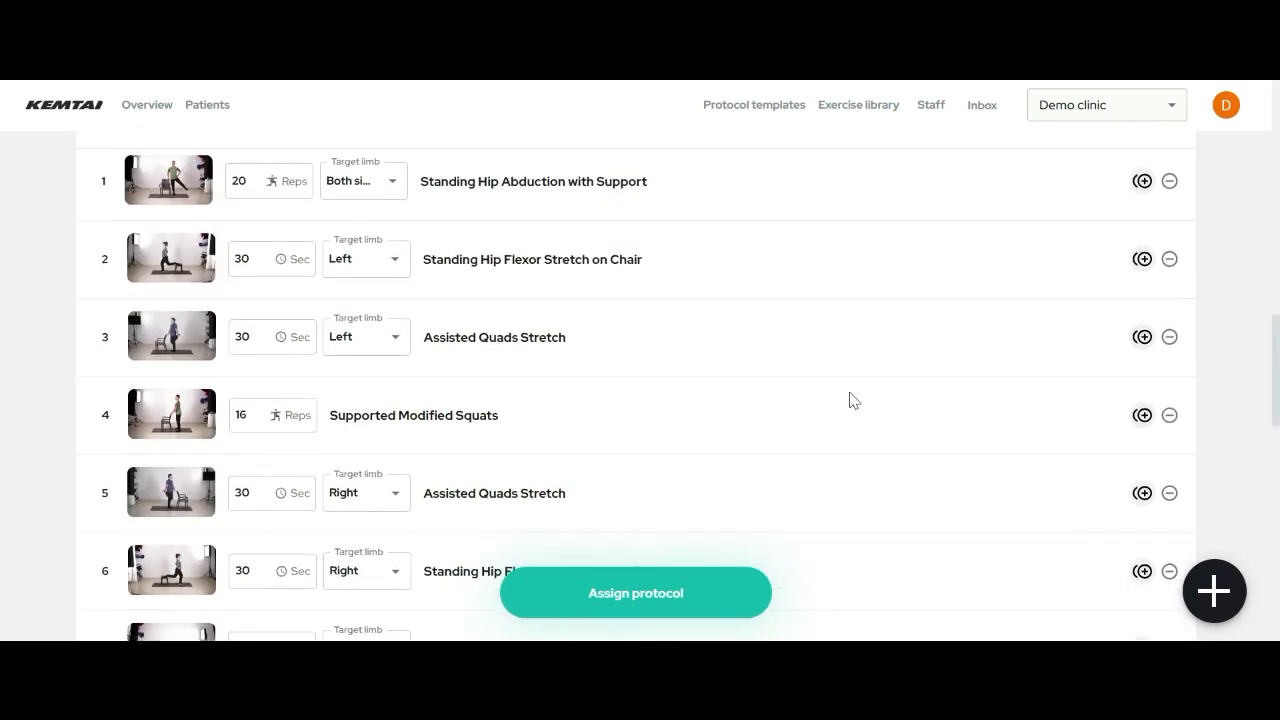
{"action": "scroll", "coordinate": [853, 400], "scroll_direction": "up", "scroll_amount": 3}
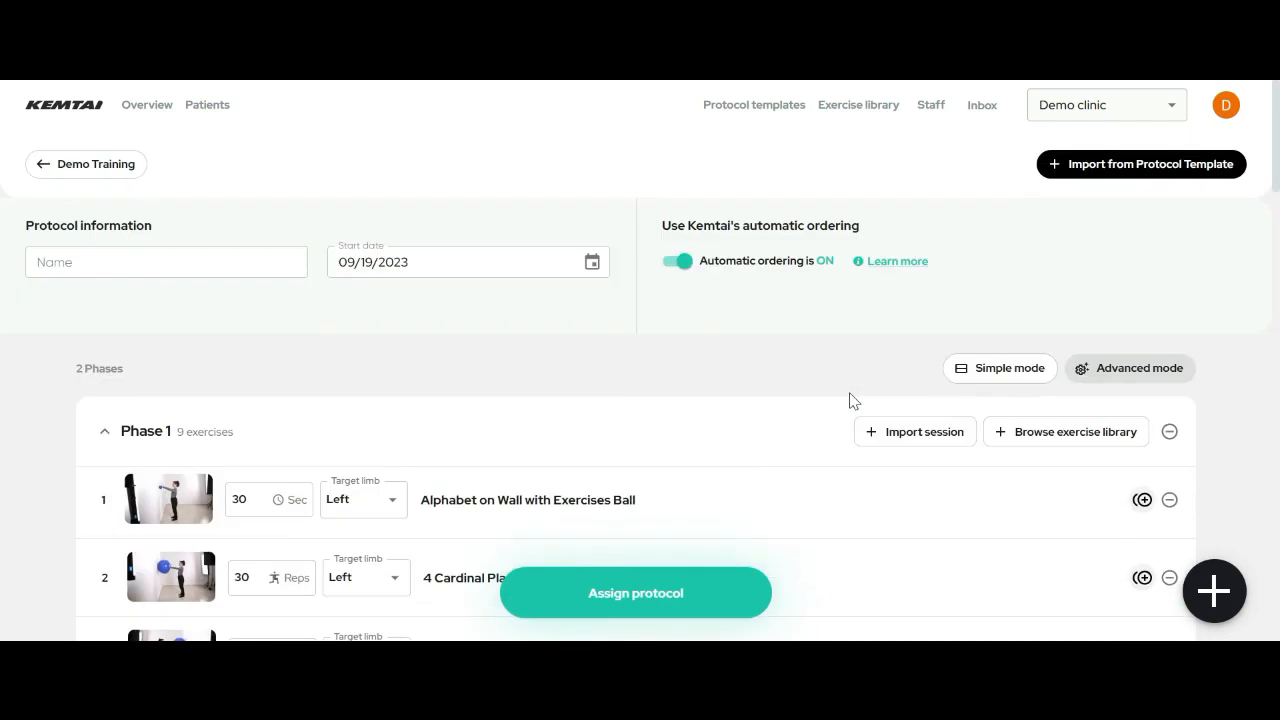
- Turn off automatic ordering and move Alphabet on Wall with Exercises Ball further down Phase 1
{"action": "left_click", "coordinate": [680, 264]}
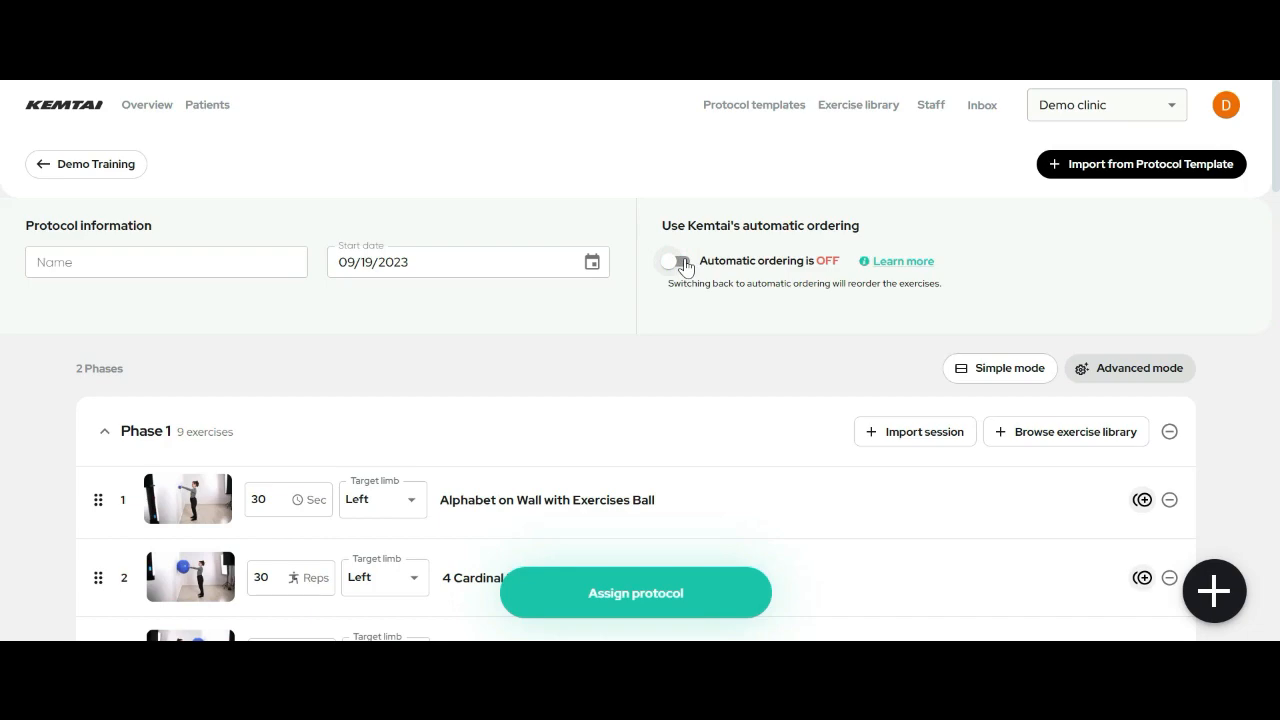
{"action": "scroll", "coordinate": [691, 269], "scroll_direction": "down", "scroll_amount": 4}
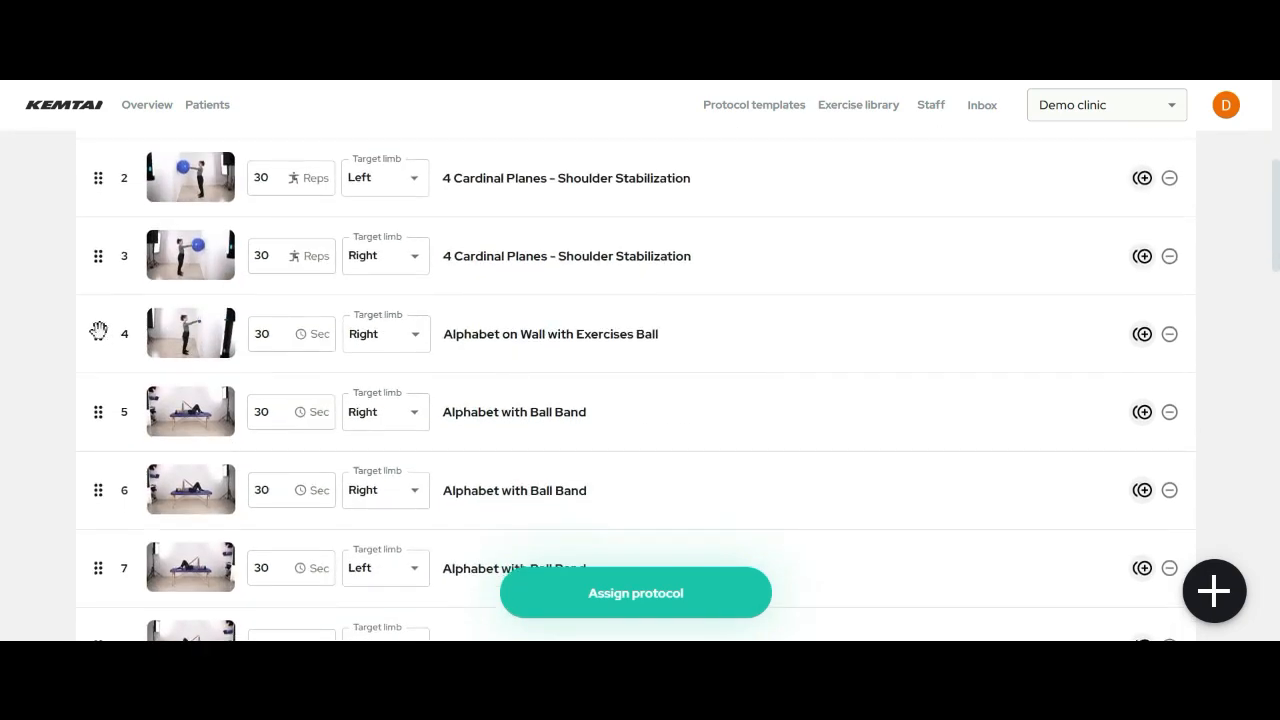
{"action": "left_click_drag", "start_coordinate": [95, 333], "coordinate": [95, 403]}
- Review the reordered exercise list and assign the protocol to the patient
{"action": "scroll", "coordinate": [124, 443], "scroll_direction": "down", "scroll_amount": 5}
{"action": "scroll", "coordinate": [125, 443], "scroll_direction": "down", "scroll_amount": 2}
{"action": "scroll", "coordinate": [680, 367], "scroll_direction": "up", "scroll_amount": 5}
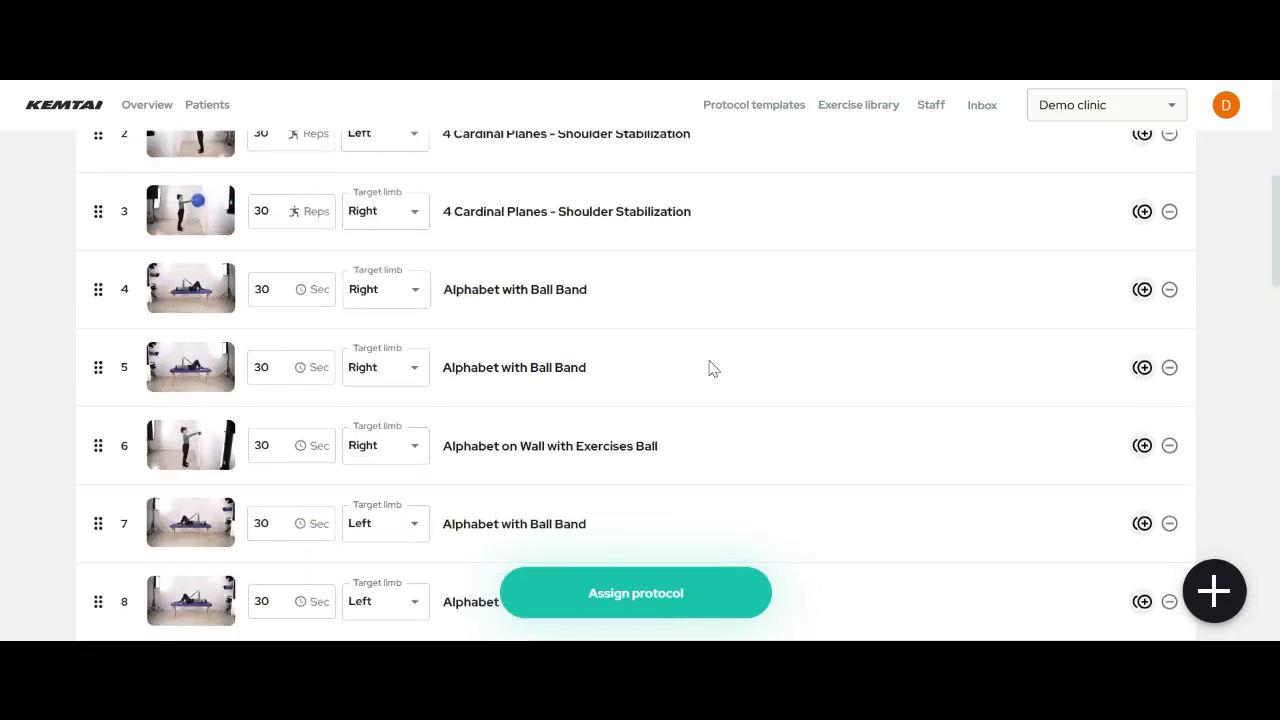
{"action": "scroll", "coordinate": [708, 367], "scroll_direction": "up", "scroll_amount": 5}
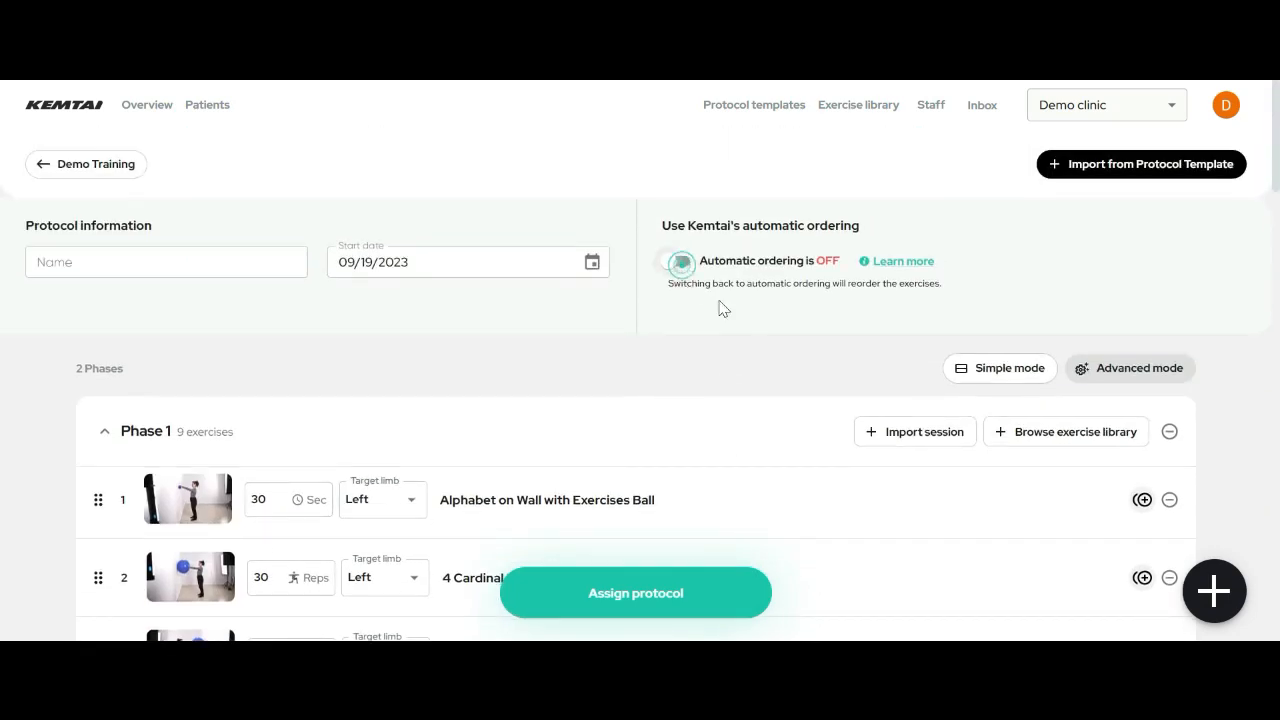
{"action": "scroll", "coordinate": [793, 356], "scroll_direction": "down", "scroll_amount": 8}
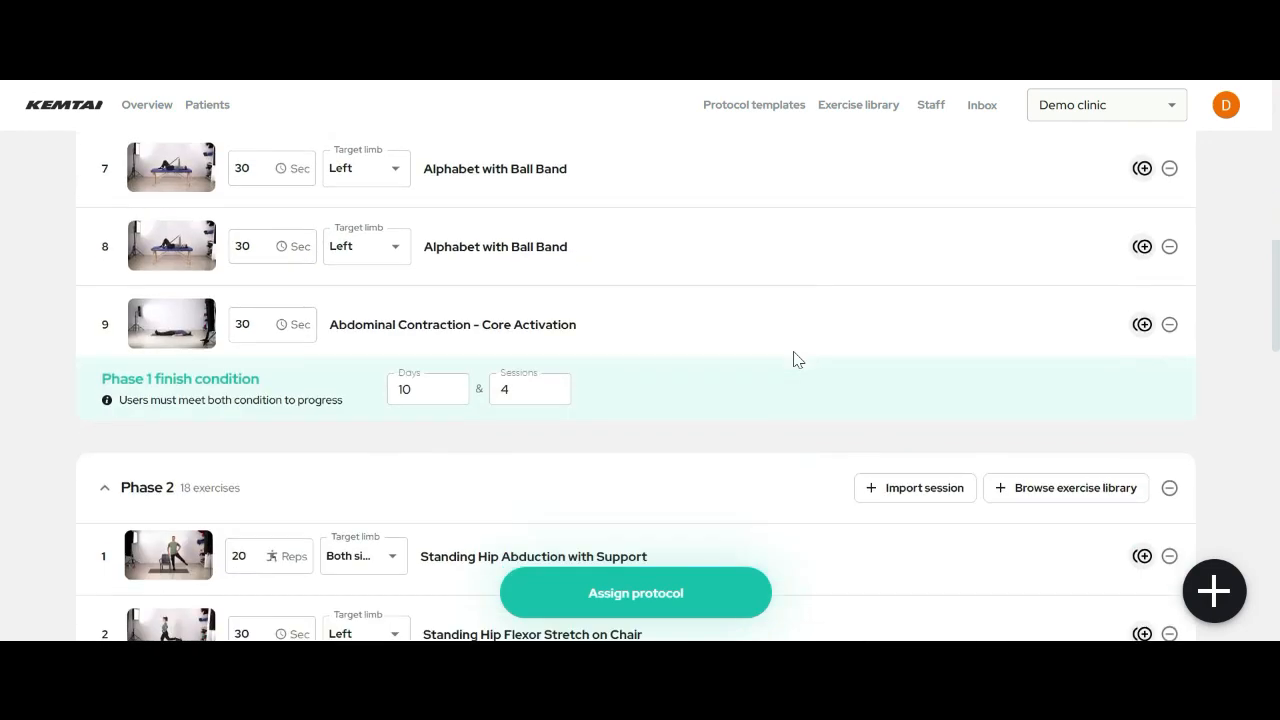
{"action": "scroll", "coordinate": [797, 359], "scroll_direction": "down", "scroll_amount": 3}
{"action": "scroll", "coordinate": [797, 359], "scroll_direction": "down", "scroll_amount": 1}
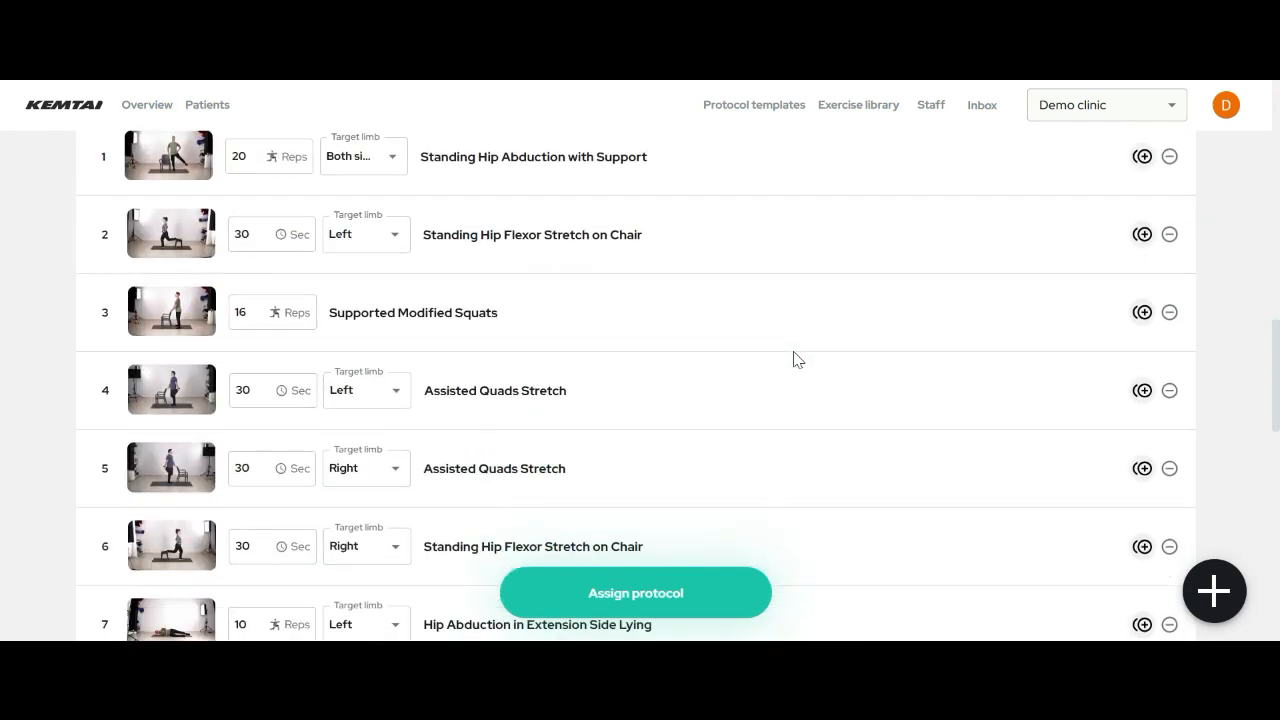
{"action": "scroll", "coordinate": [797, 359], "scroll_direction": "down", "scroll_amount": 5}
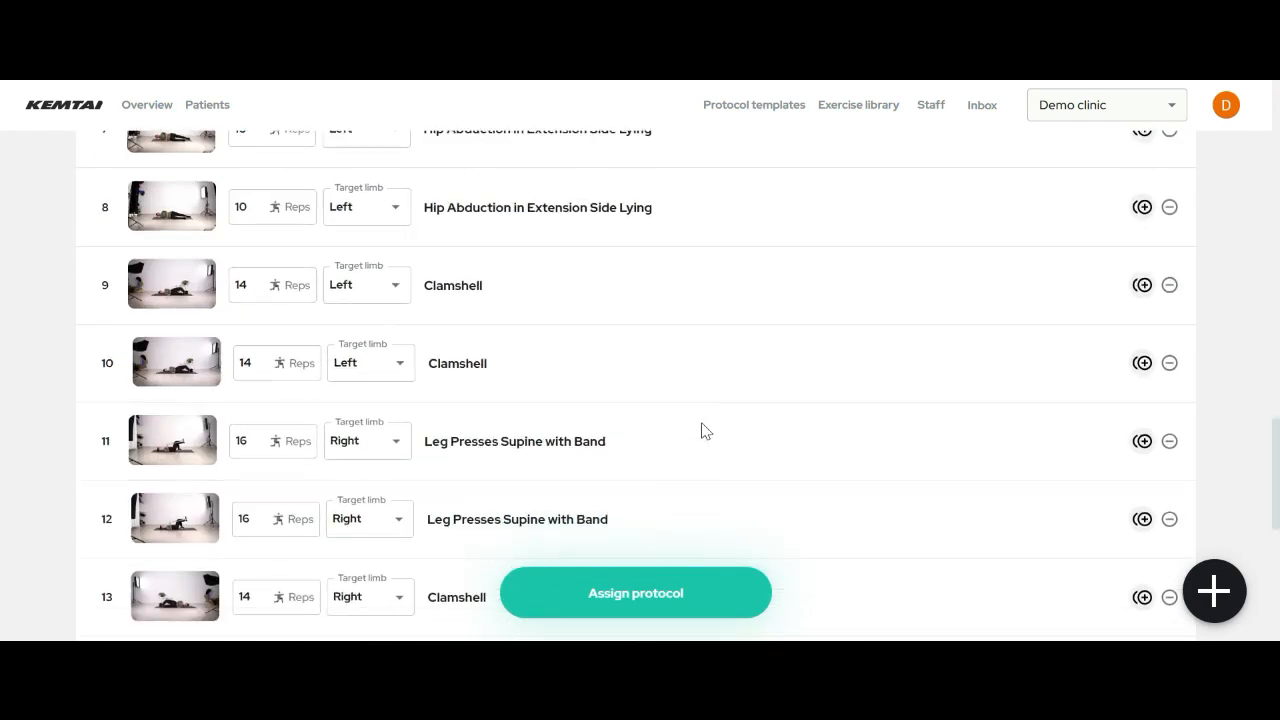
{"action": "scroll", "coordinate": [2, 372], "scroll_direction": "up", "scroll_amount": 2}
{"action": "scroll", "coordinate": [790, 494], "scroll_direction": "up", "scroll_amount": 10}
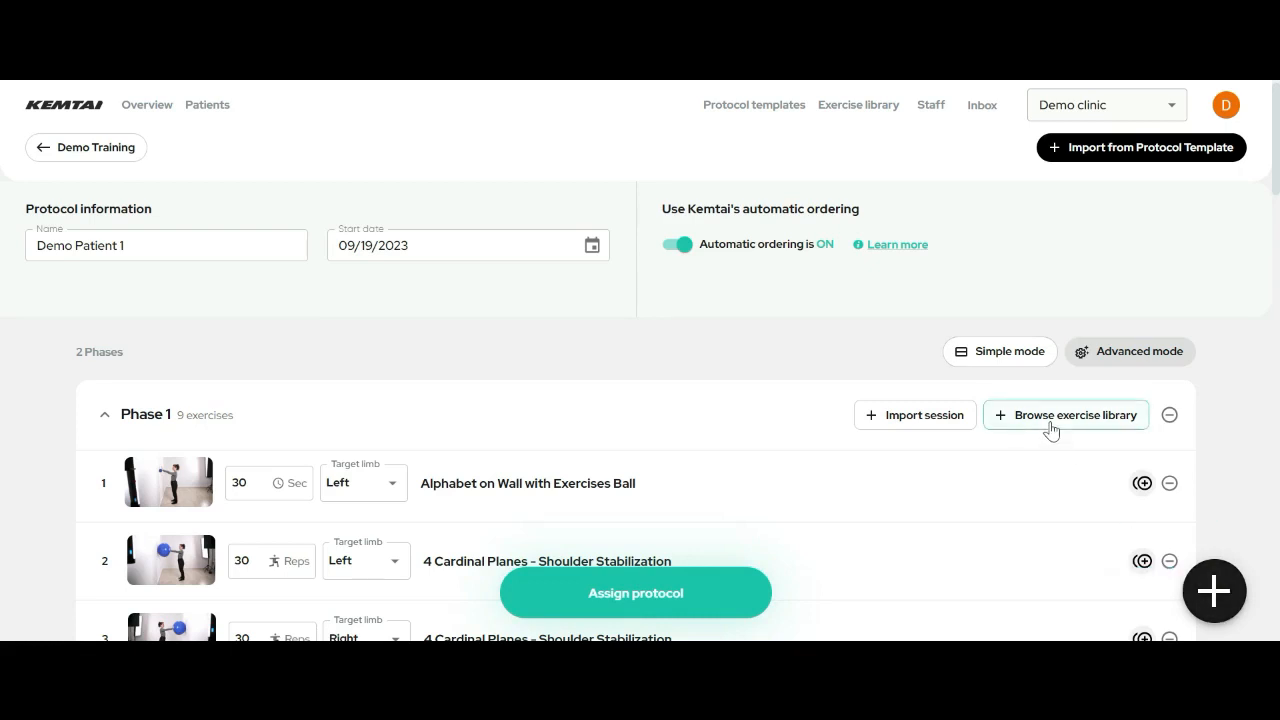
{"action": "left_click", "coordinate": [646, 611]}
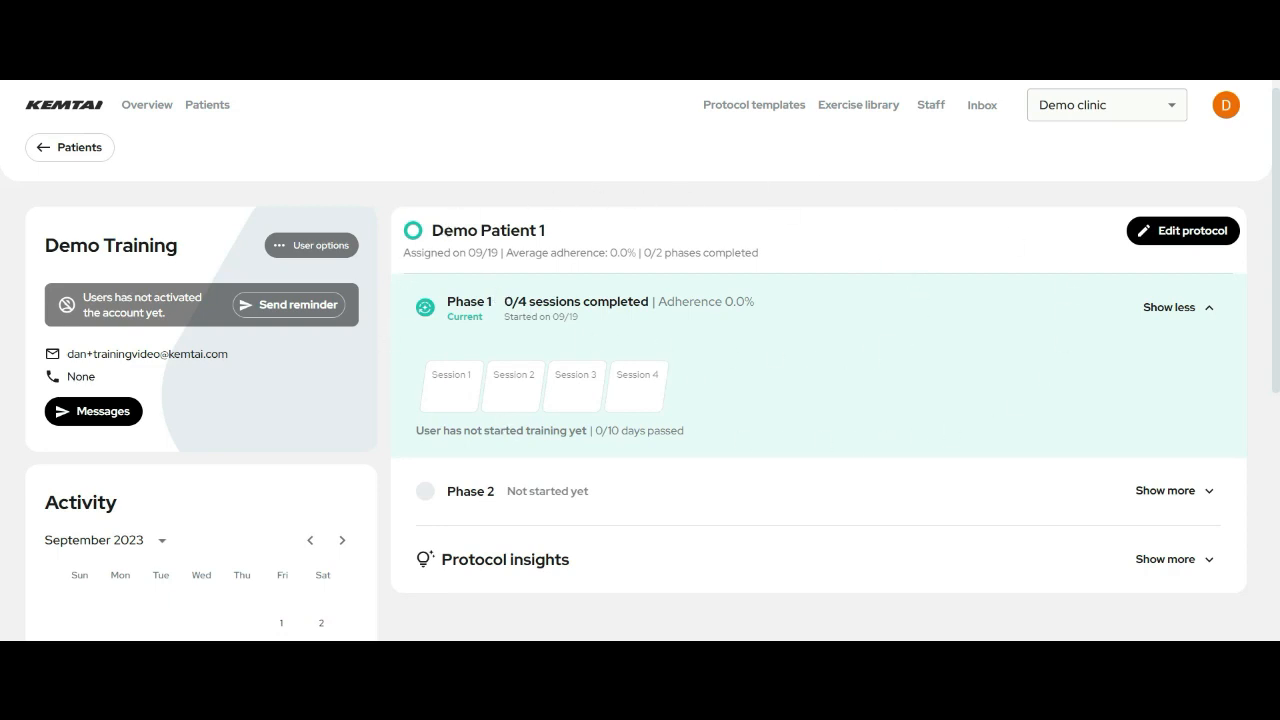
- Highlight the Demo Patient 1 protocol title, Phase 1 sessions-completed count and adherence figure
{"action": "left_click_drag", "start_coordinate": [430, 231], "coordinate": [550, 236]}
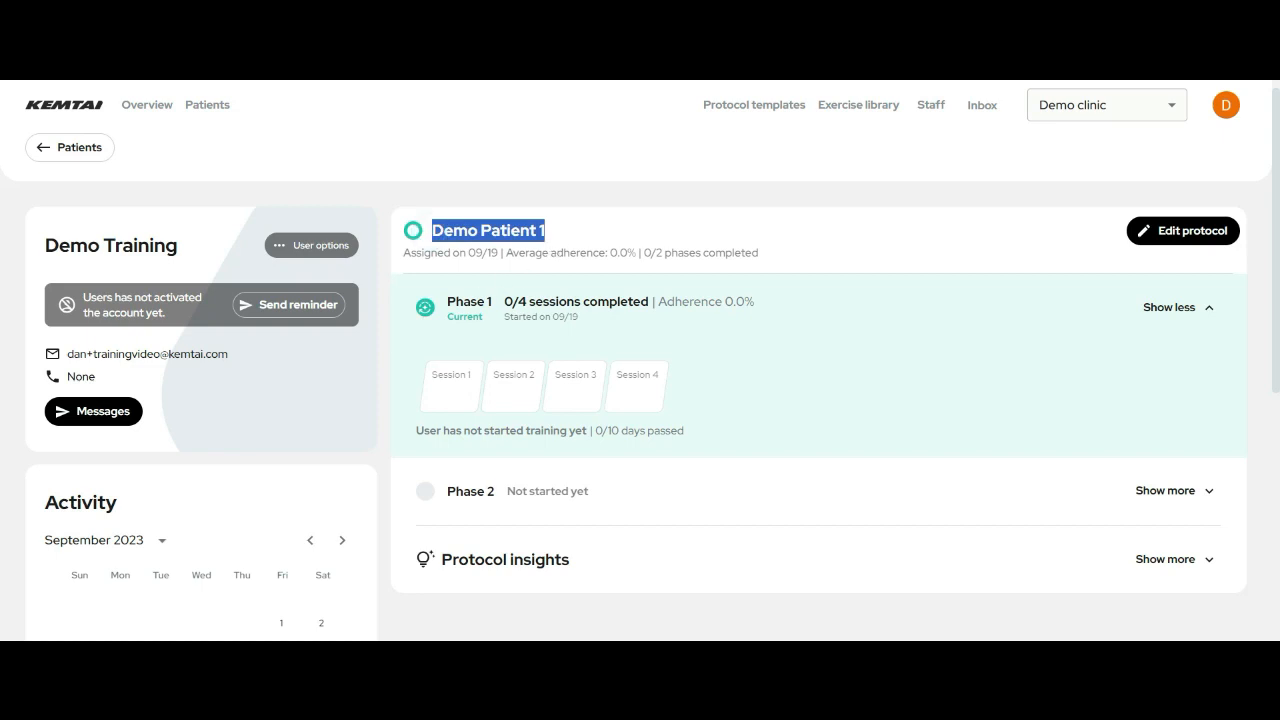
{"action": "left_click_drag", "start_coordinate": [641, 301], "coordinate": [512, 301]}
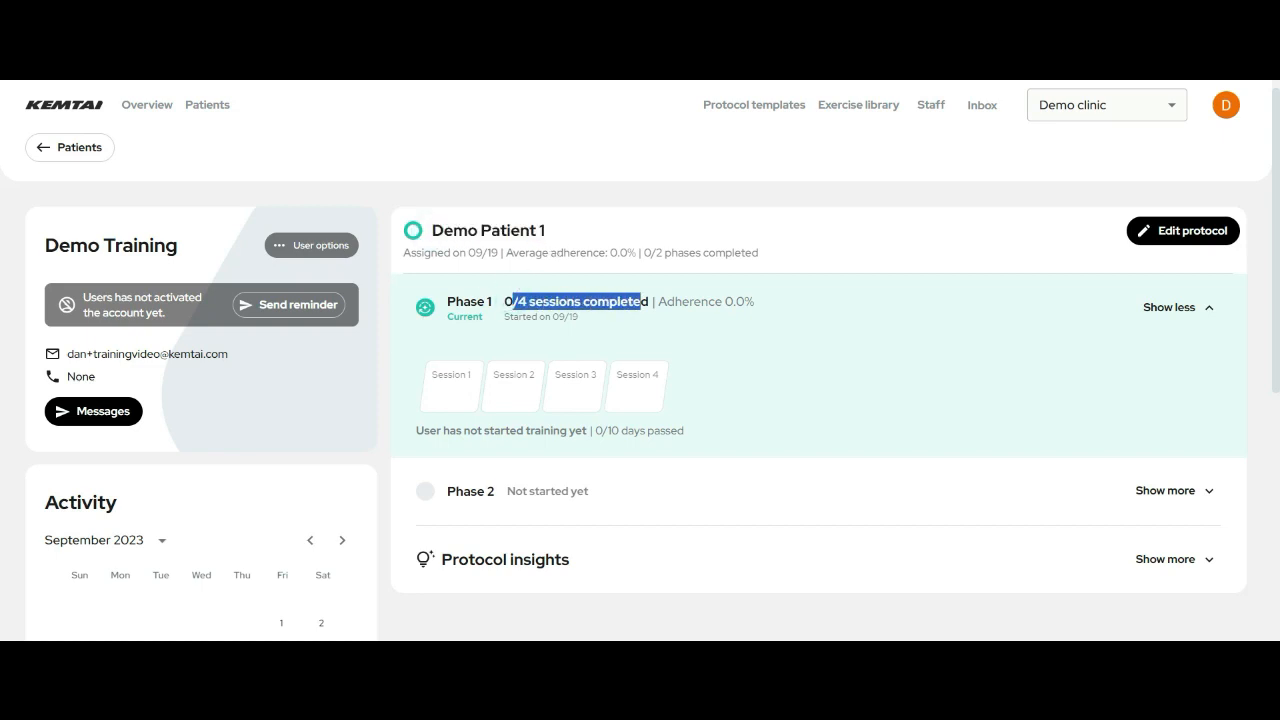
{"action": "left_click_drag", "start_coordinate": [658, 301], "coordinate": [762, 310]}
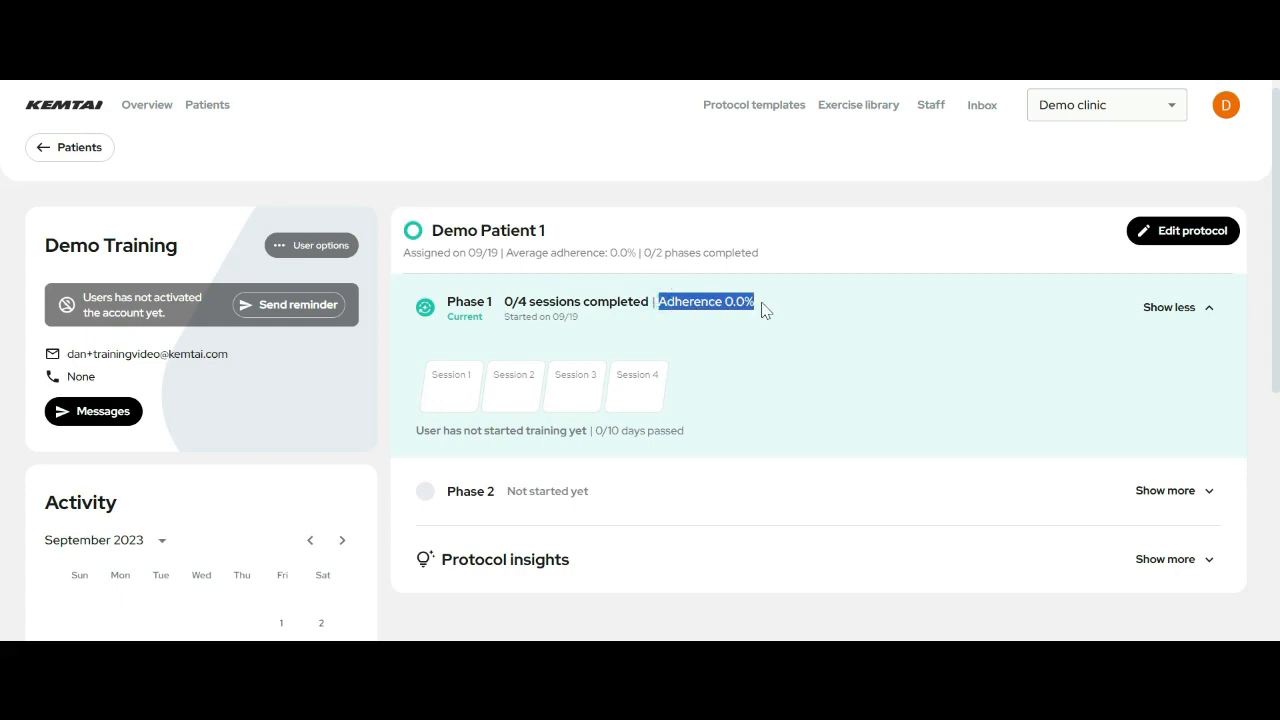
{"action": "scroll", "coordinate": [788, 351], "scroll_direction": "down", "scroll_amount": 4}
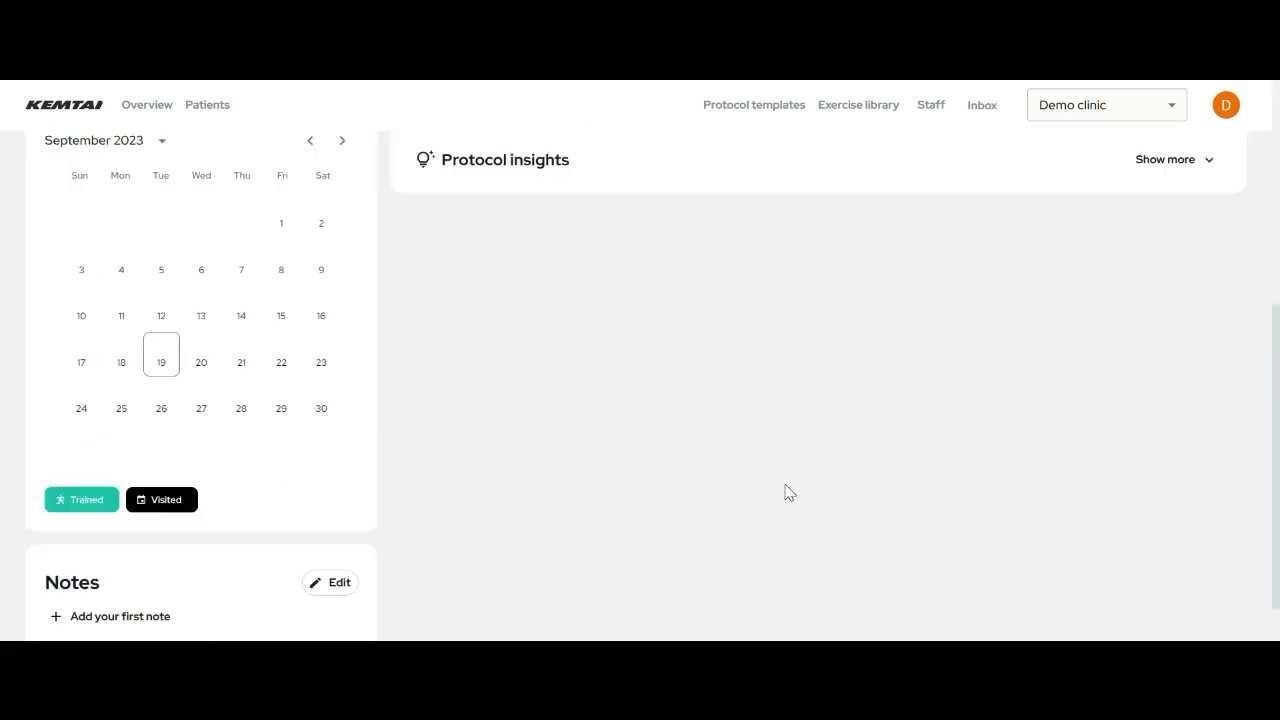
{"action": "scroll", "coordinate": [760, 463], "scroll_direction": "up", "scroll_amount": 4}
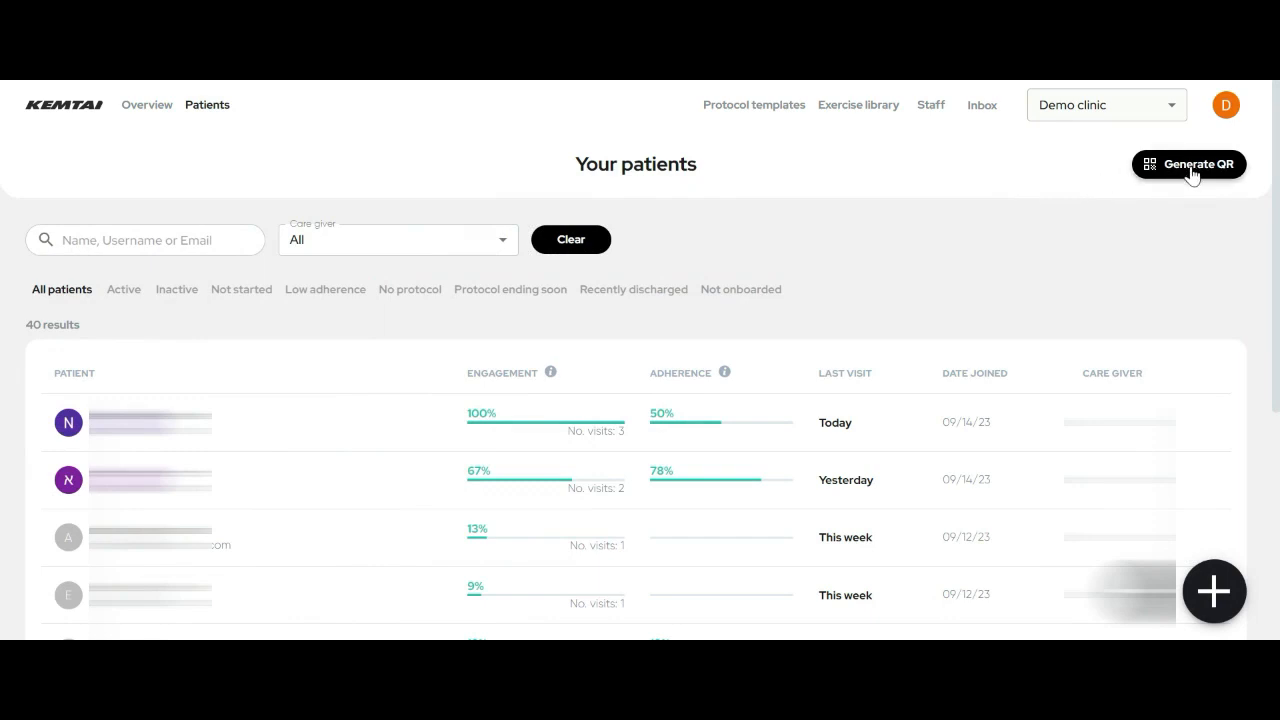
- Start a new registration QR protocol from the Patients list with Generate QR
{"action": "left_click", "coordinate": [1192, 175]}
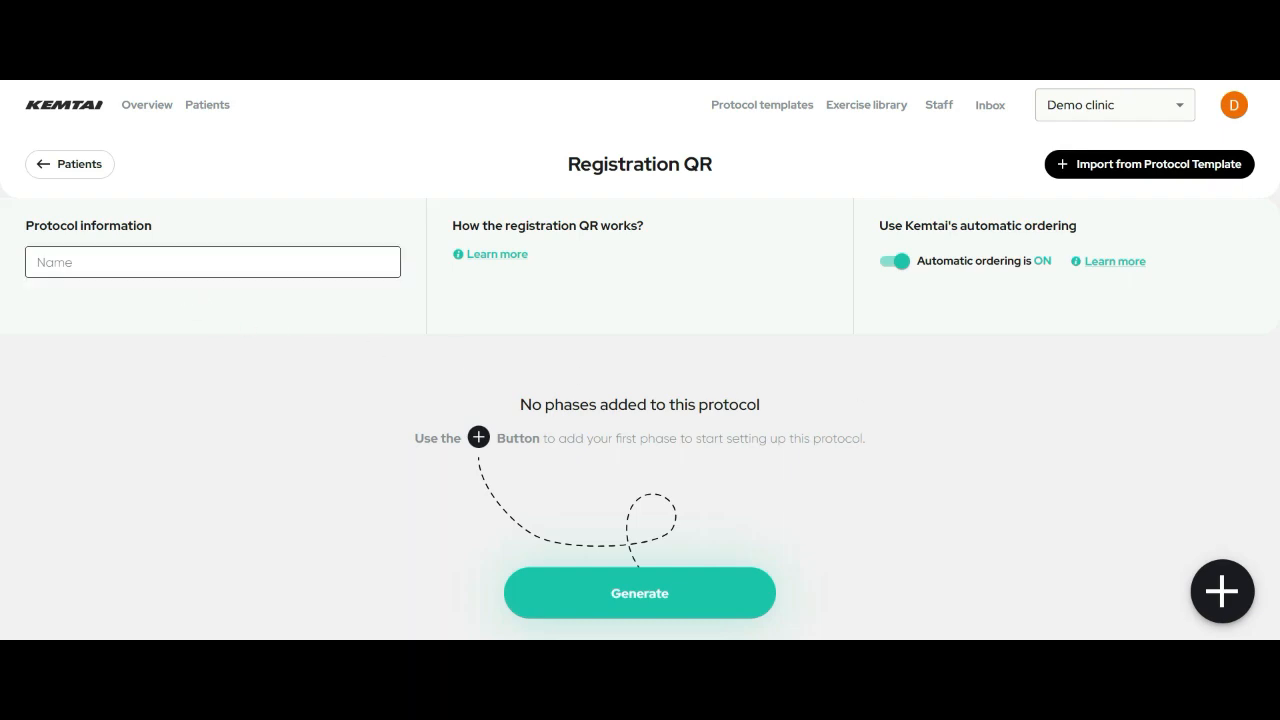
- Name the QR protocol 'QR CODE protocol 1' and add an empty first phase
{"action": "left_click", "coordinate": [164, 265]}
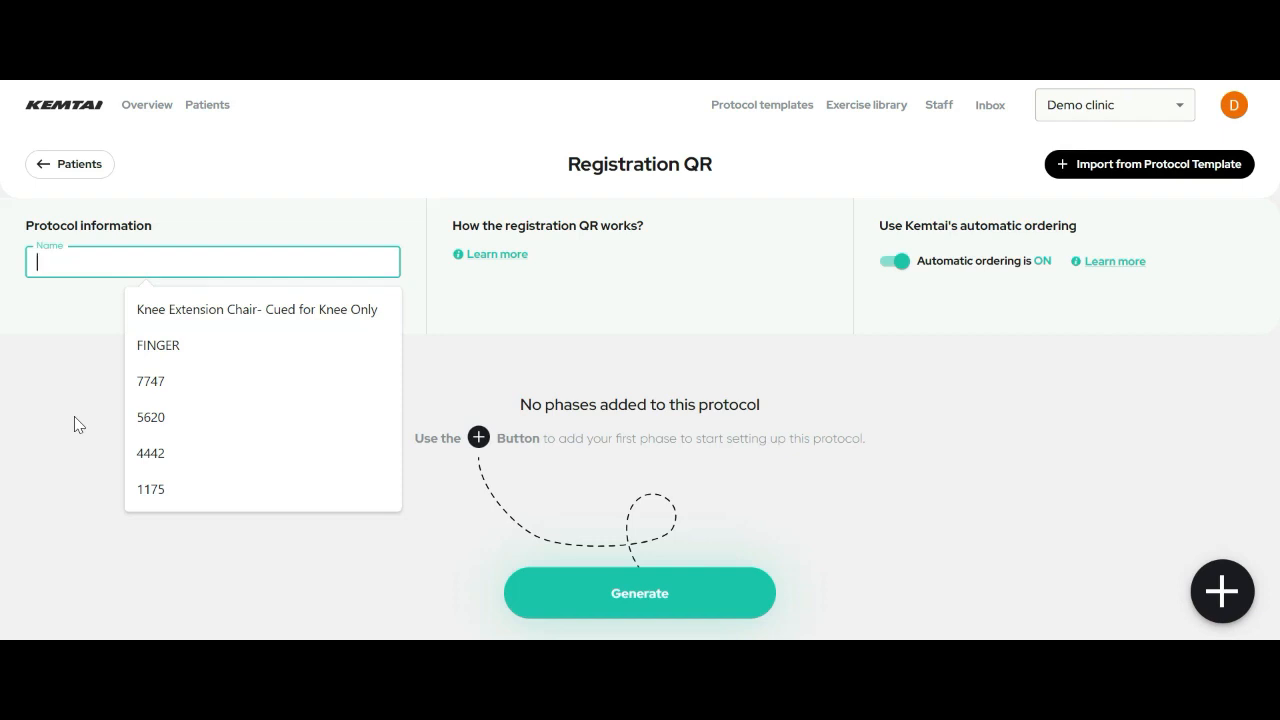
{"action": "type", "text": "Q"}
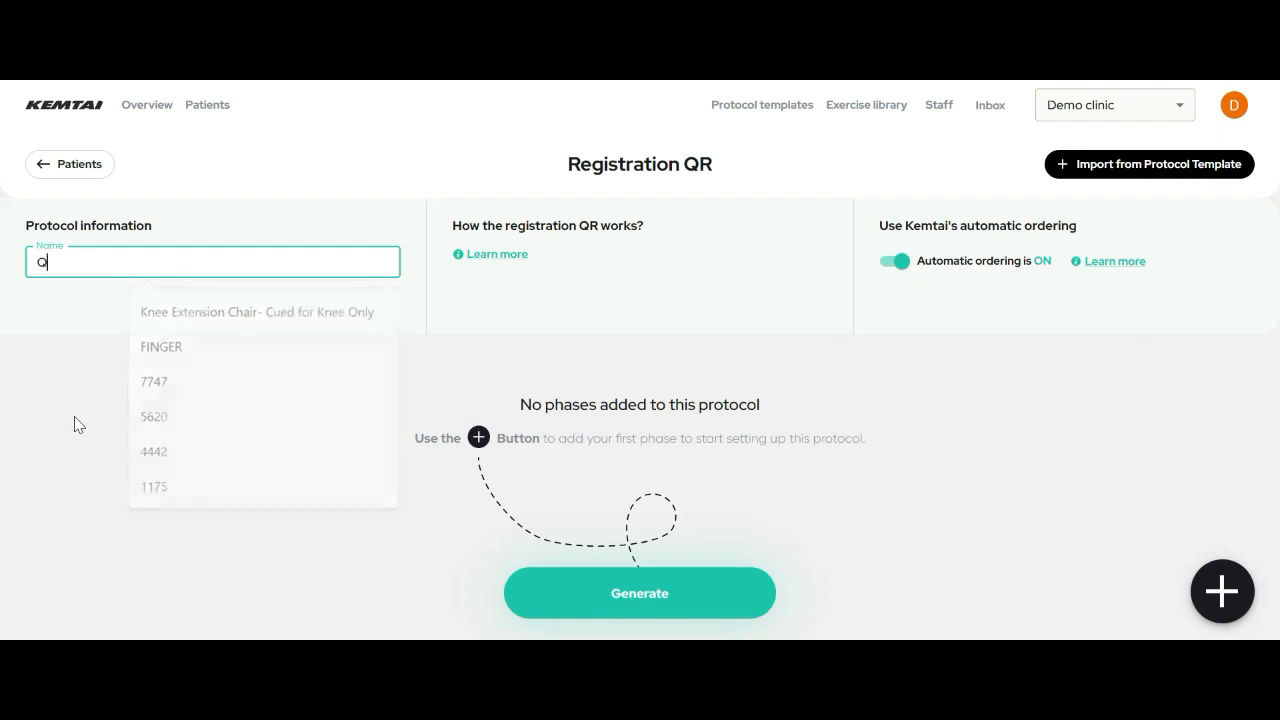
{"action": "type", "text": "R CODE פרםא"}
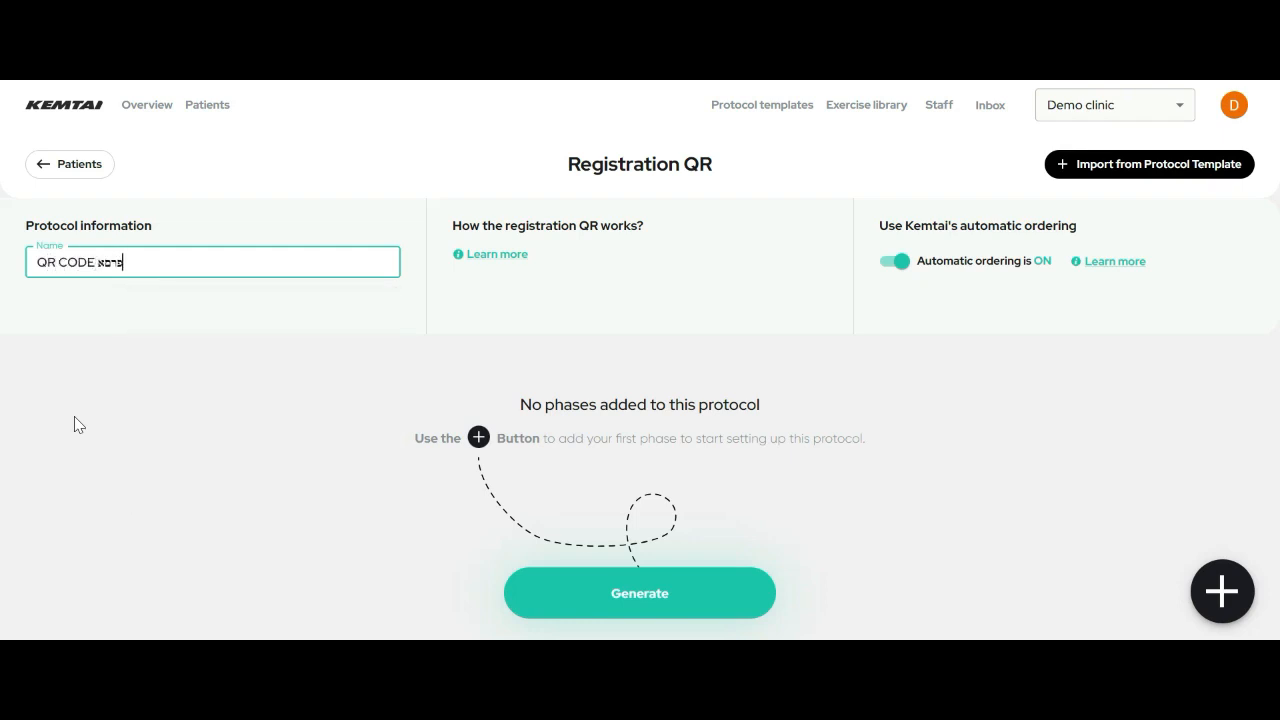
{"action": "key", "text": "BackSpace"}
{"action": "key", "text": "BackSpace"}
{"action": "key", "text": "BackSpace"}
{"action": "key", "text": "BackSpace"}
{"action": "type", "text": "pt"}
{"action": "key", "text": "BackSpace"}
{"action": "type", "text": "rotocol"}
{"action": "key", "text": "BackSpace"}
{"action": "key", "text": "BackSpace"}
{"action": "type", "text": "ol 1"}
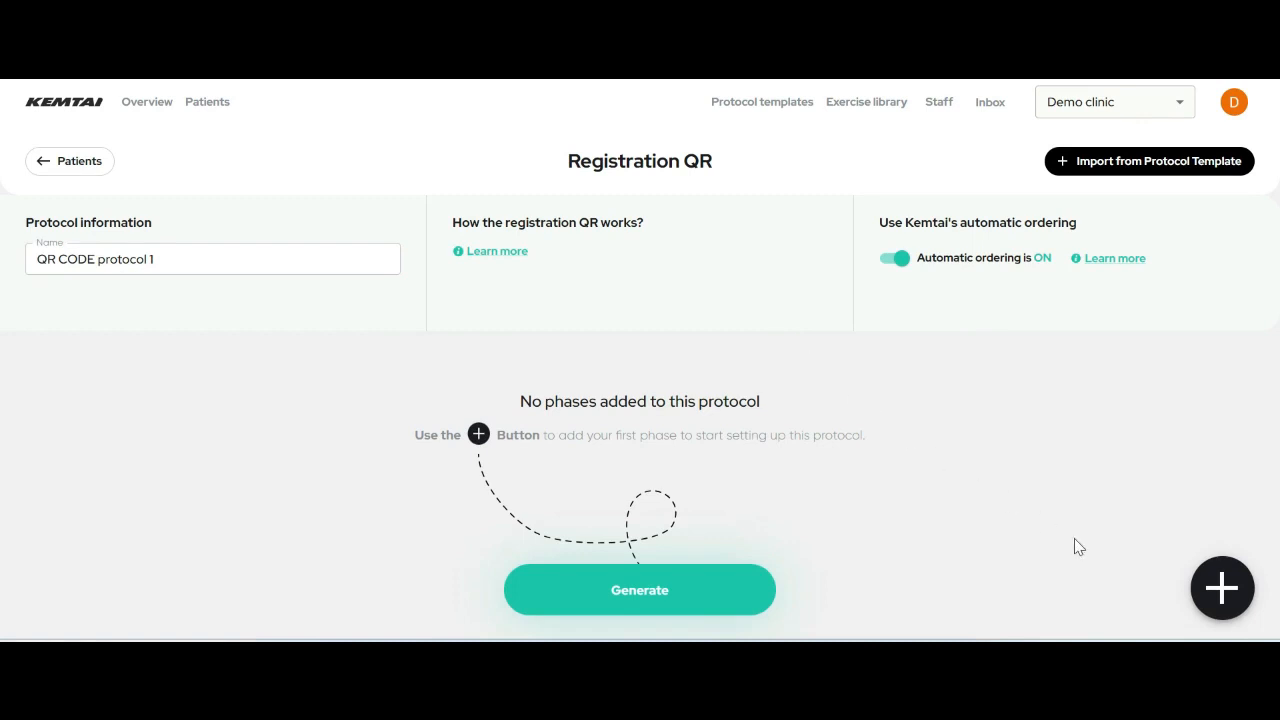
{"action": "left_click", "coordinate": [1236, 601]}
- Import the Shoulder Strength session into Phase 1, targeting both sides
{"action": "left_click", "coordinate": [931, 434]}
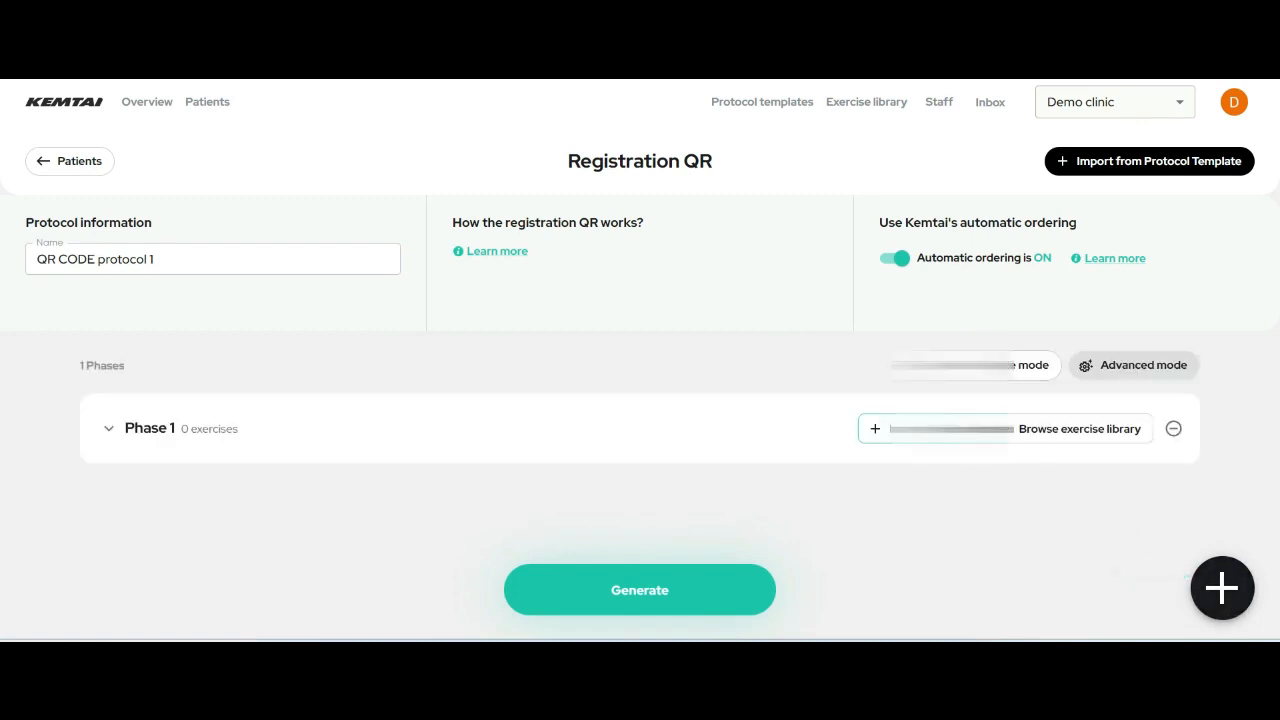
{"action": "left_click", "coordinate": [218, 203]}
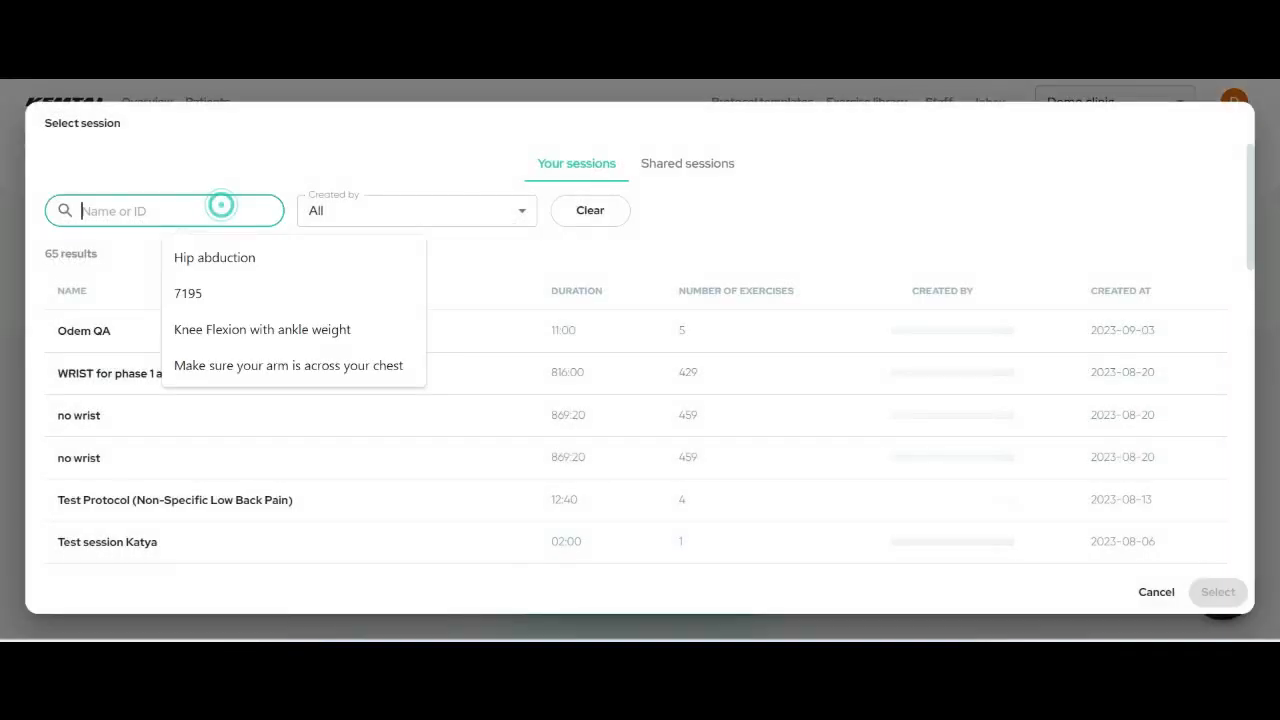
{"action": "type", "text": "SHOU"}
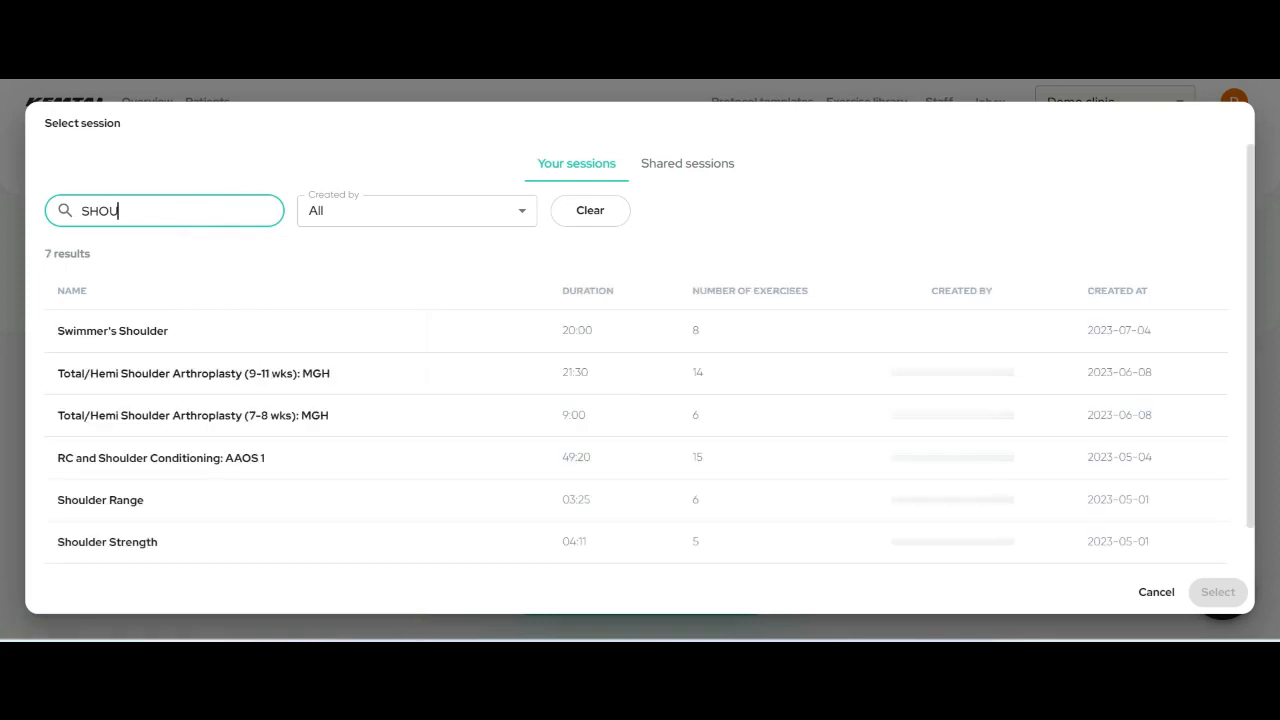
{"action": "scroll", "coordinate": [400, 343], "scroll_direction": "down", "scroll_amount": 2}
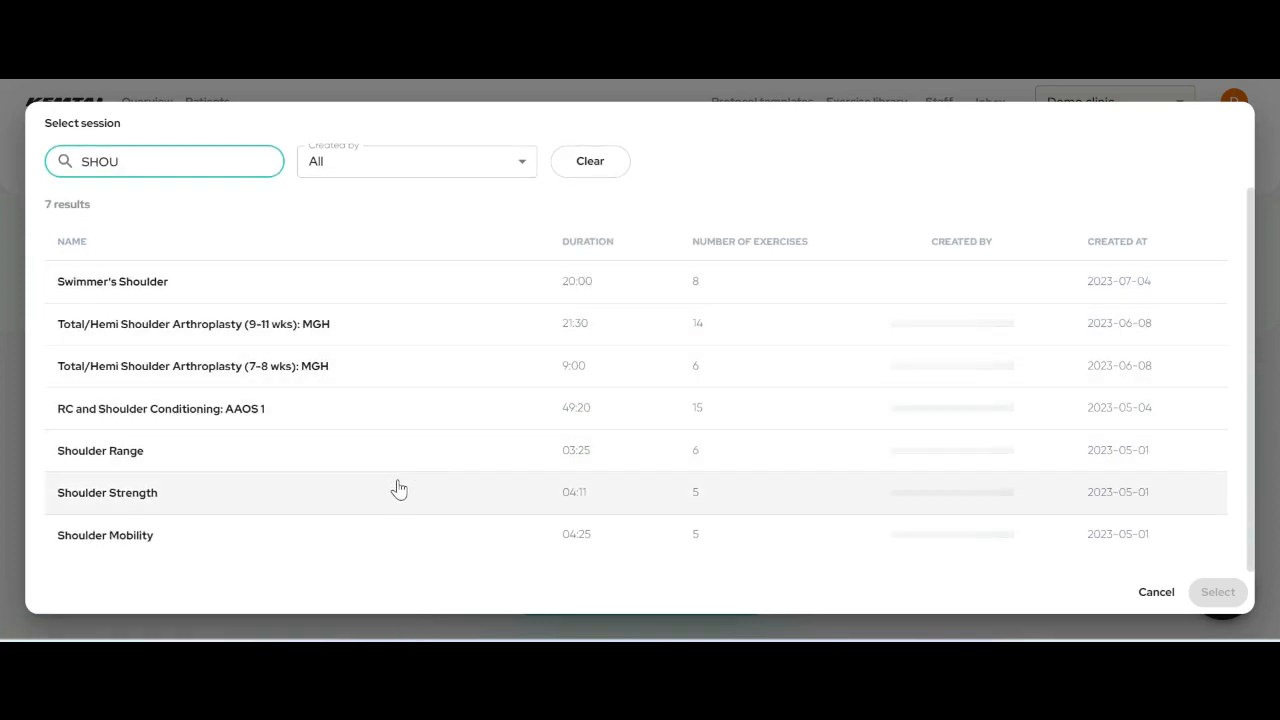
{"action": "left_click", "coordinate": [398, 485]}
{"action": "left_click", "coordinate": [1210, 599]}
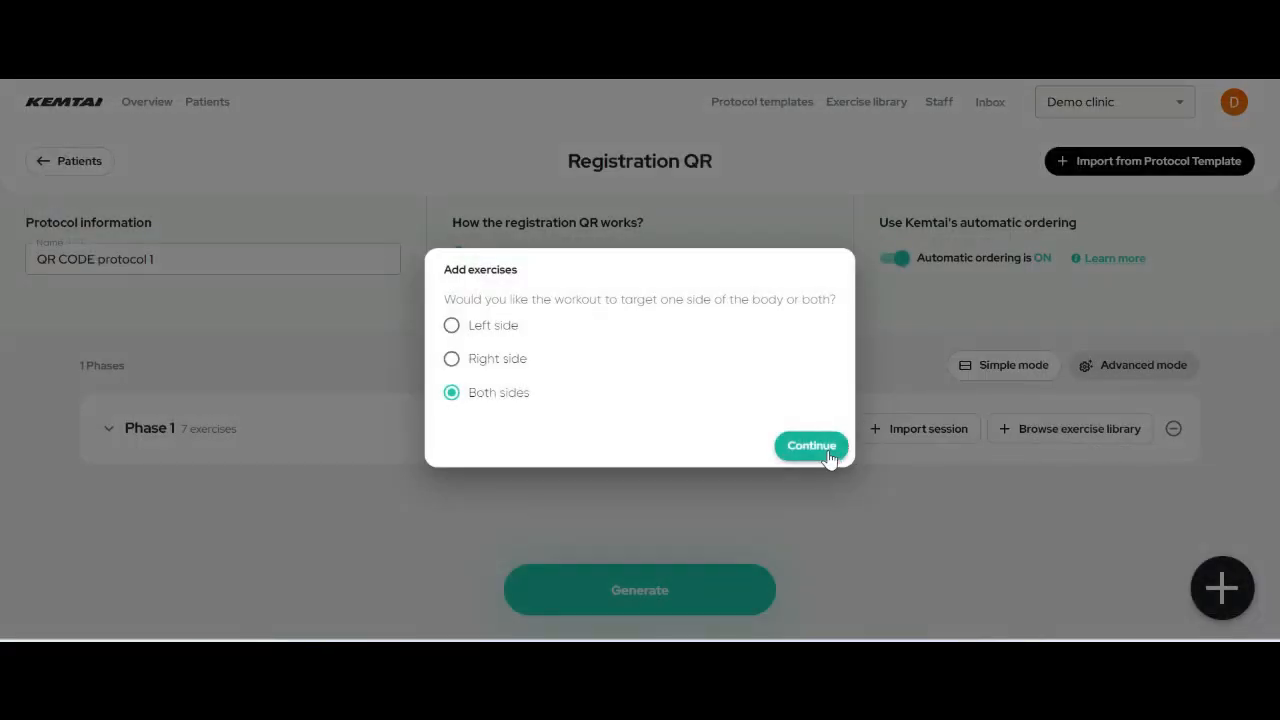
{"action": "left_click", "coordinate": [811, 446]}
{"action": "scroll", "coordinate": [900, 449], "scroll_direction": "down", "scroll_amount": 5}
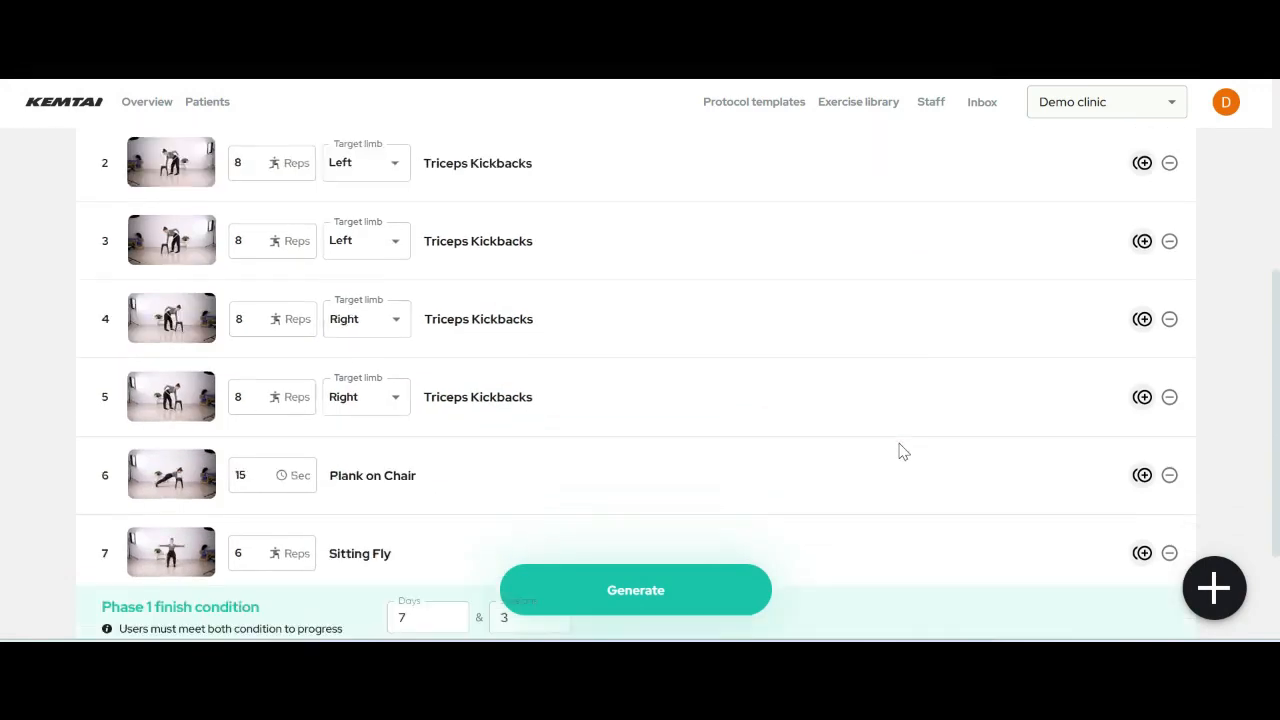
- Add Phase 2 and import the Shoulder Mobility session into it, targeting both sides
{"action": "left_click", "coordinate": [1212, 595]}
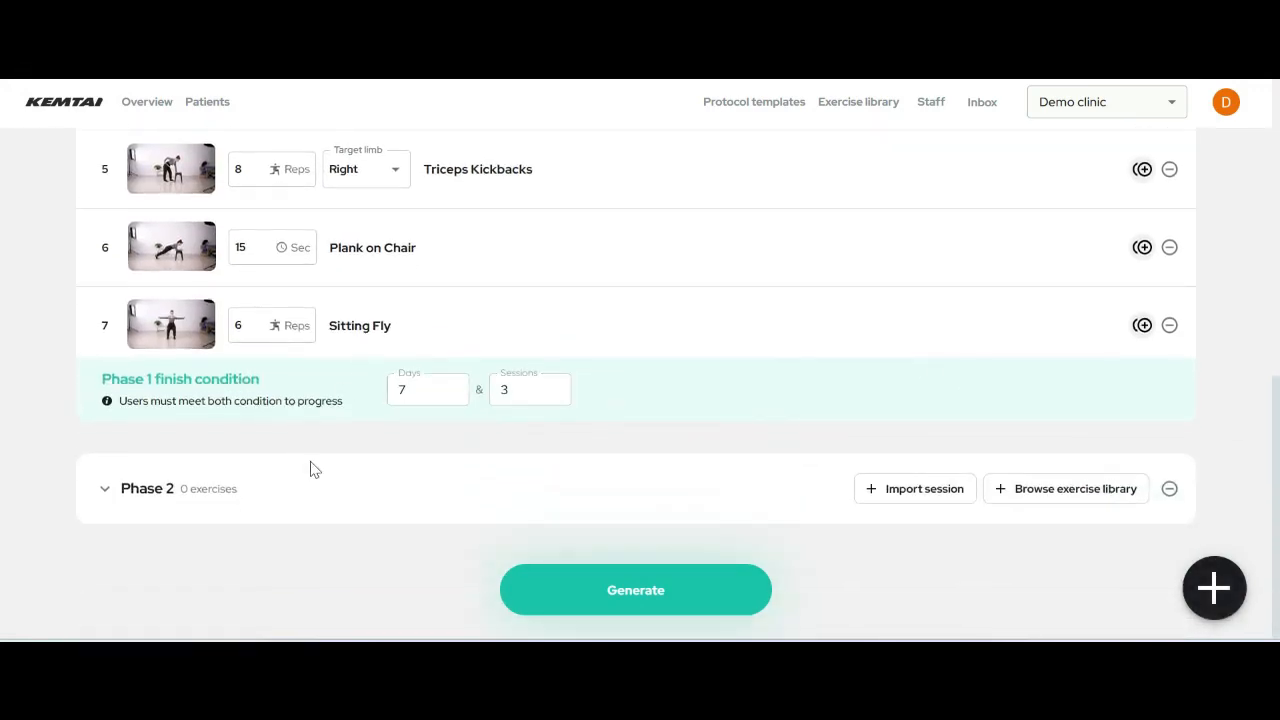
{"action": "left_click", "coordinate": [948, 490]}
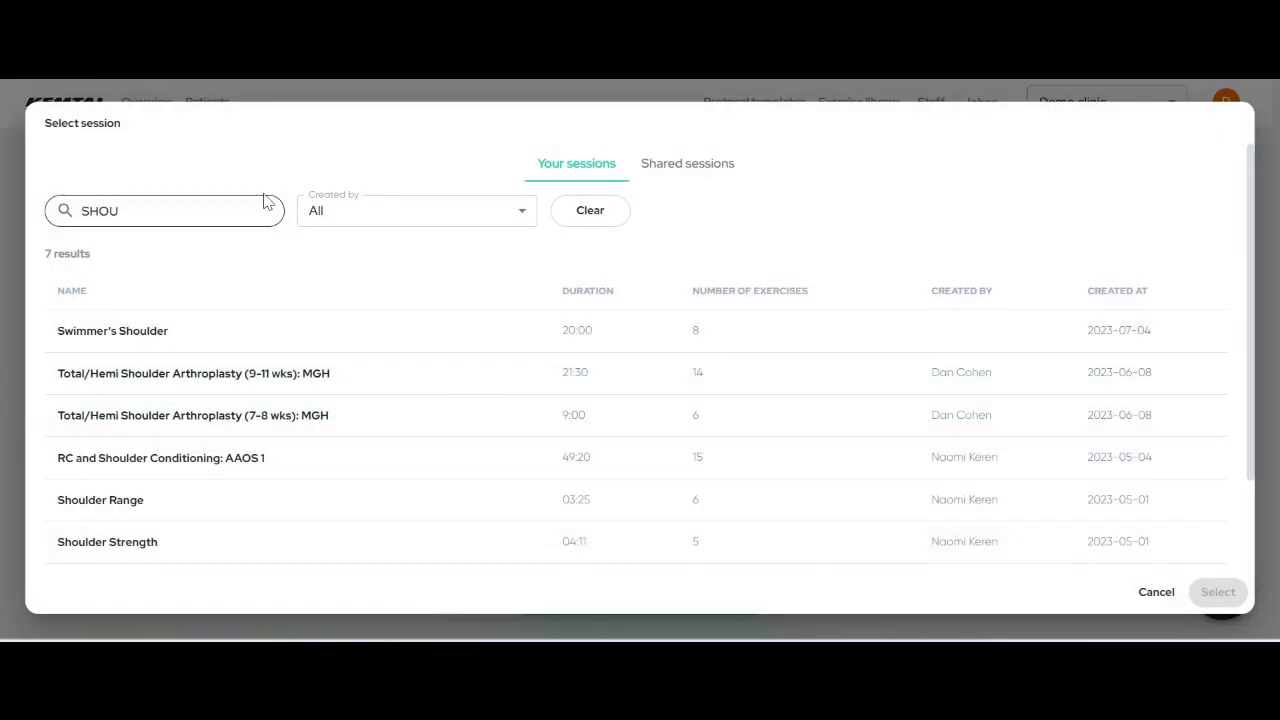
{"action": "left_click", "coordinate": [258, 210]}
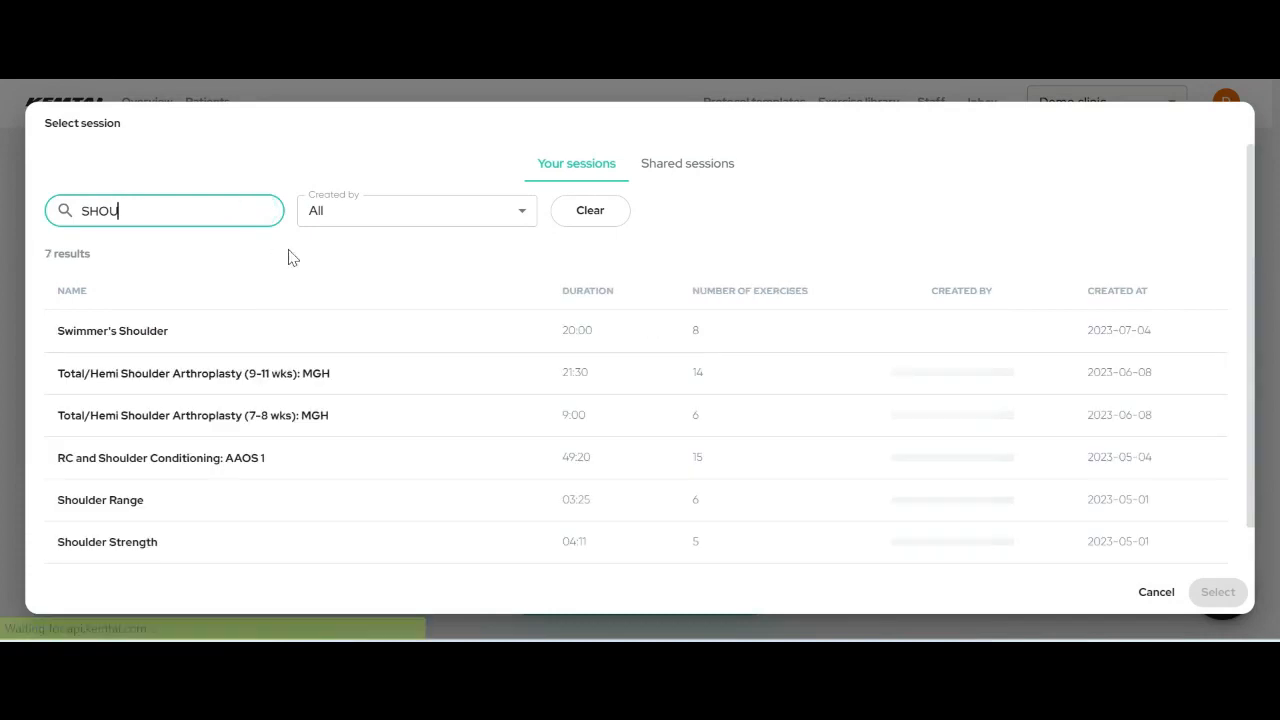
{"action": "scroll", "coordinate": [230, 500], "scroll_direction": "down", "scroll_amount": 1}
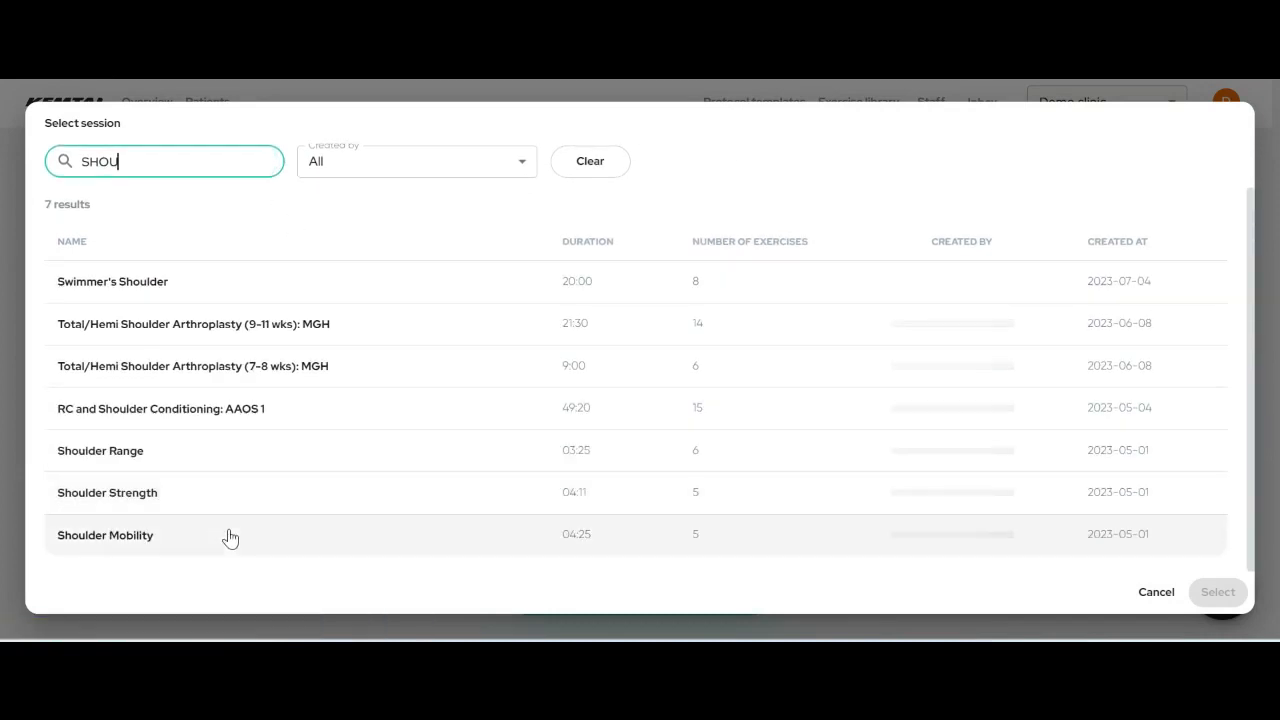
{"action": "left_click", "coordinate": [229, 534]}
{"action": "left_click", "coordinate": [1210, 598]}
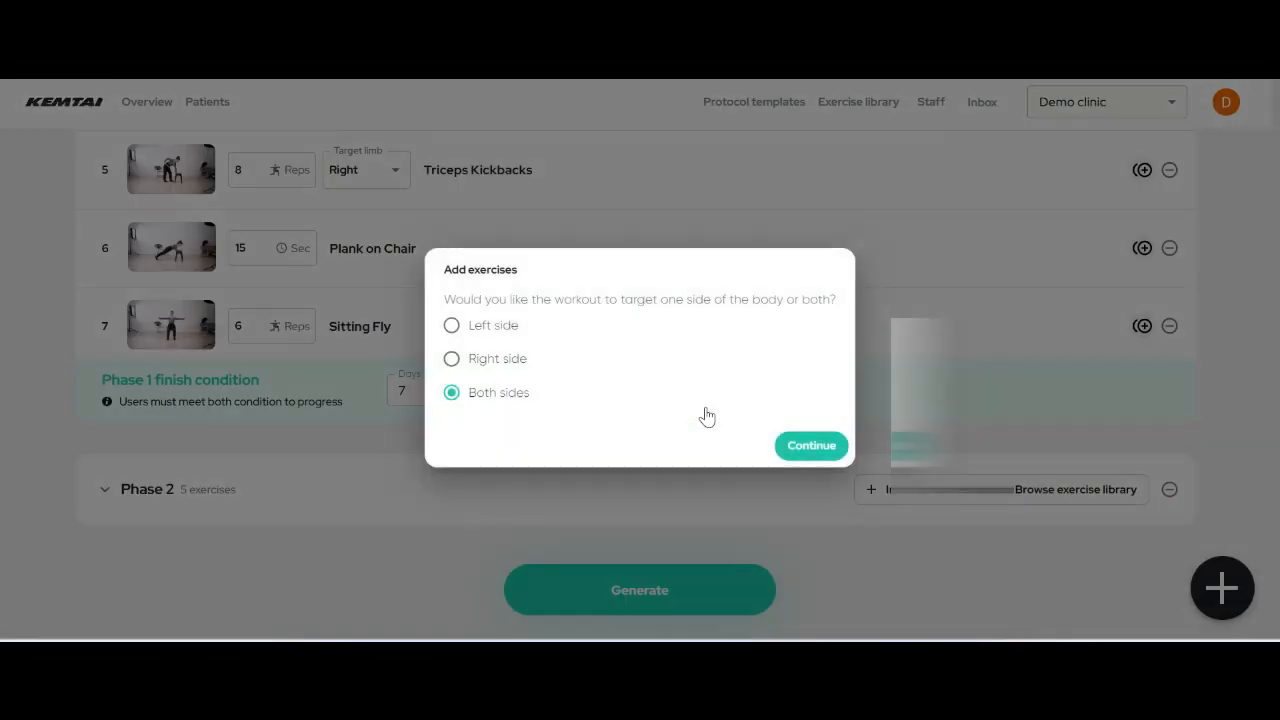
{"action": "left_click", "coordinate": [812, 446]}
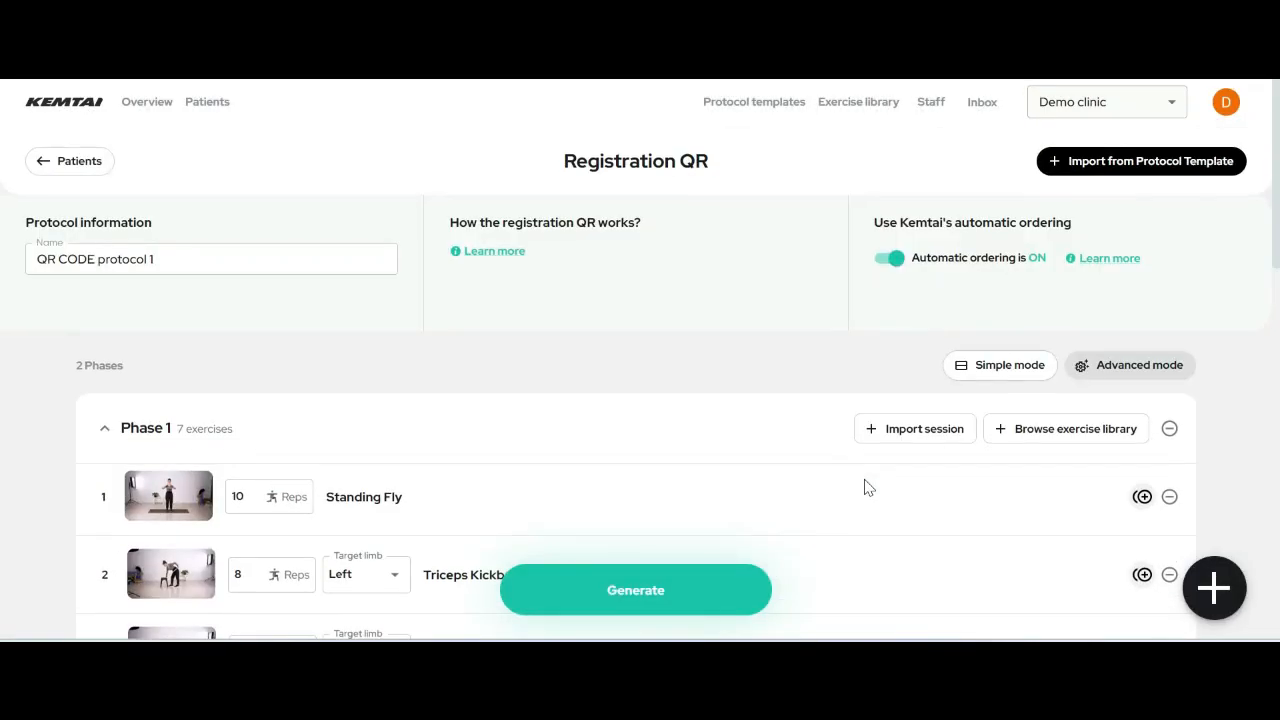
- Generate the registration QR PDF and scroll through the downloaded kemtai (8).pdf
{"action": "left_click", "coordinate": [661, 592]}
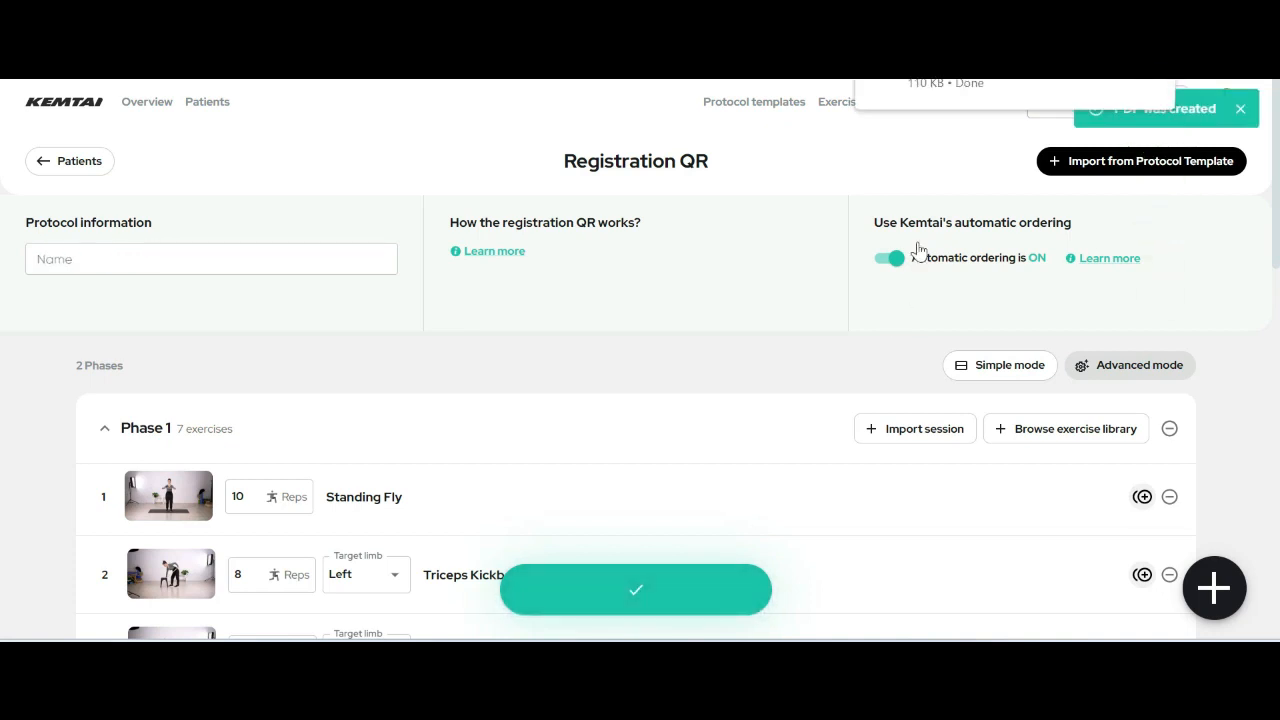
{"action": "left_click", "coordinate": [988, 88]}
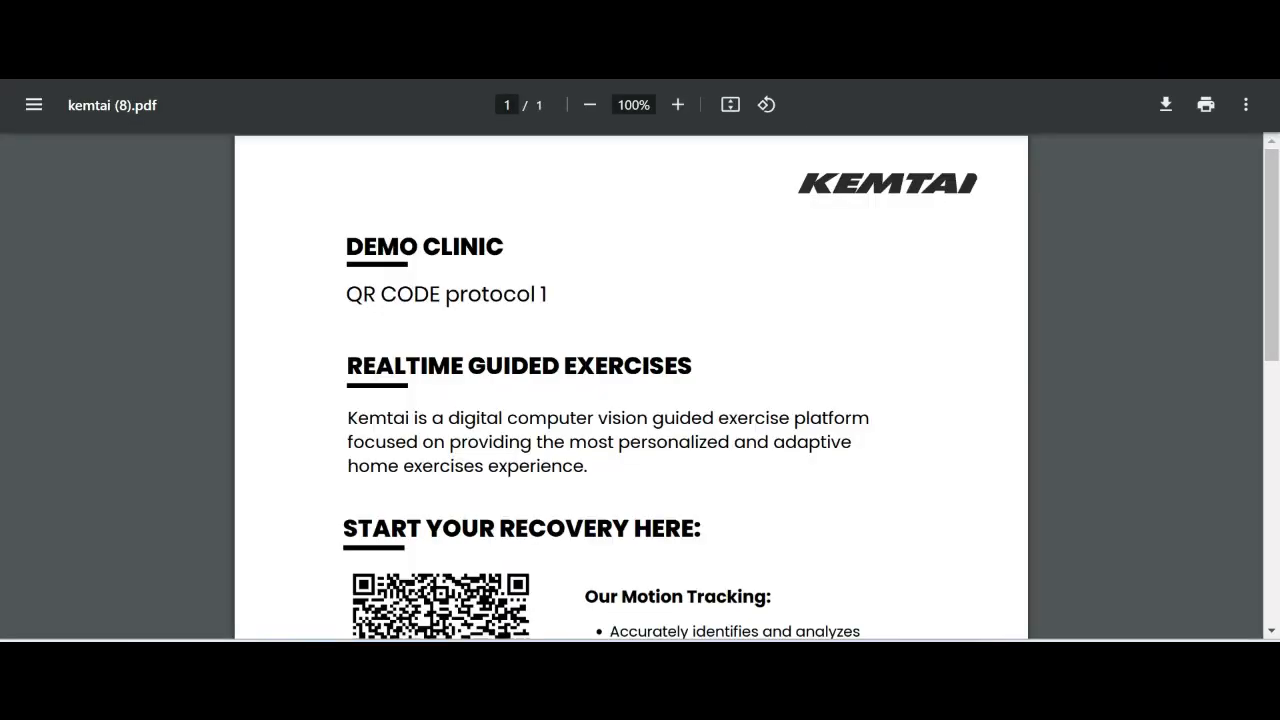
{"action": "scroll", "coordinate": [900, 372], "scroll_direction": "down", "scroll_amount": 6}
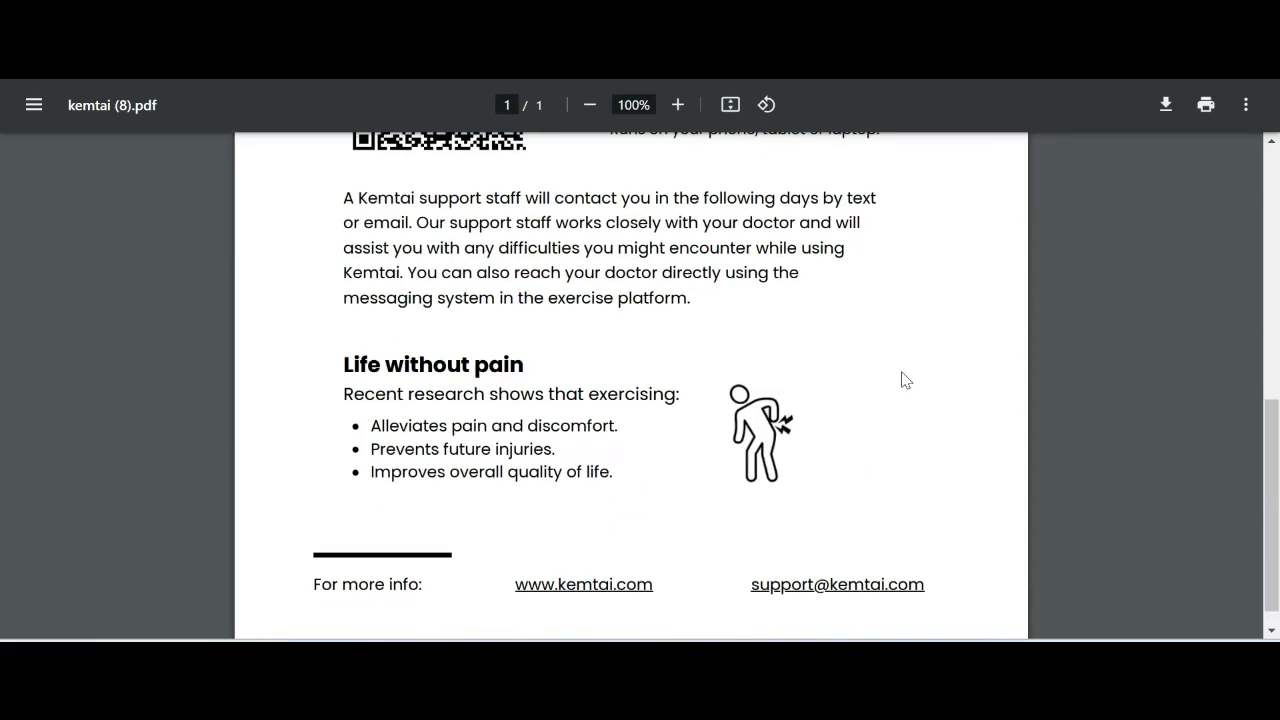
{"action": "left_click_drag", "start_coordinate": [1272, 466], "coordinate": [1278, 247]}
{"action": "scroll", "coordinate": [989, 446], "scroll_direction": "down", "scroll_amount": 1}
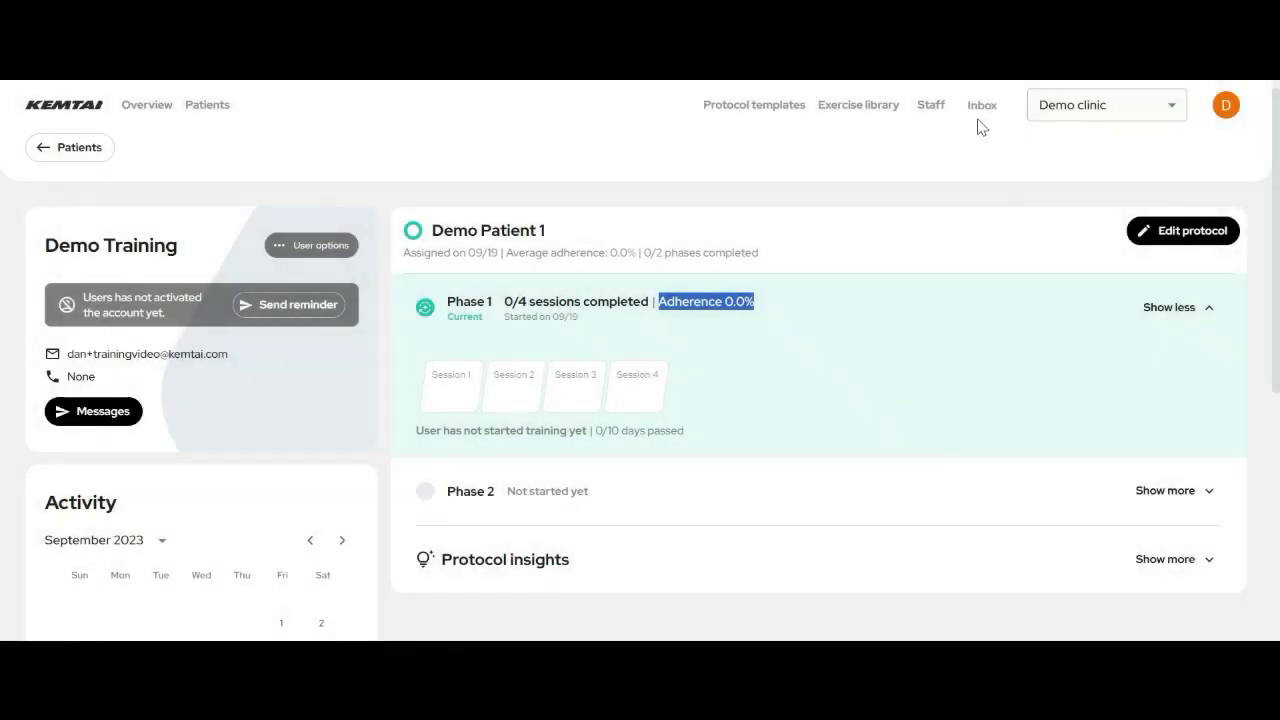
- Open the Inbox and scroll through the patient conversation list
{"action": "left_click", "coordinate": [982, 114]}
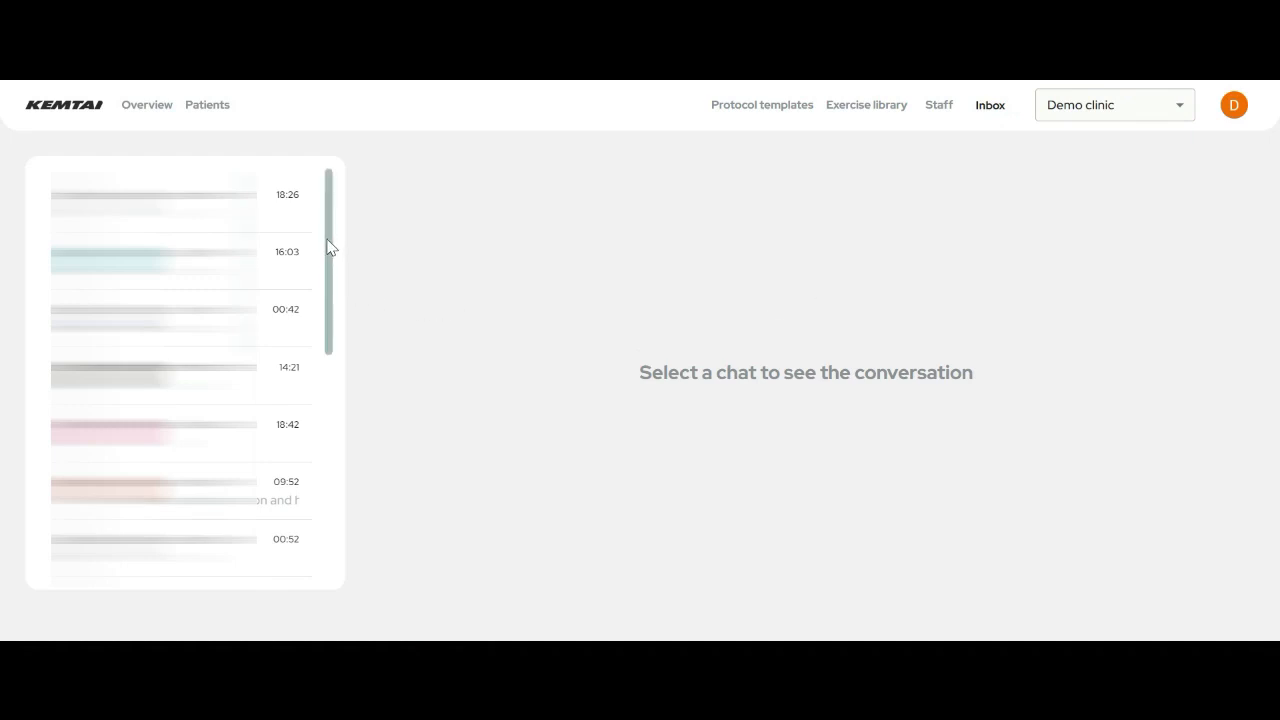
{"action": "left_click_drag", "start_coordinate": [329, 251], "coordinate": [365, 240]}
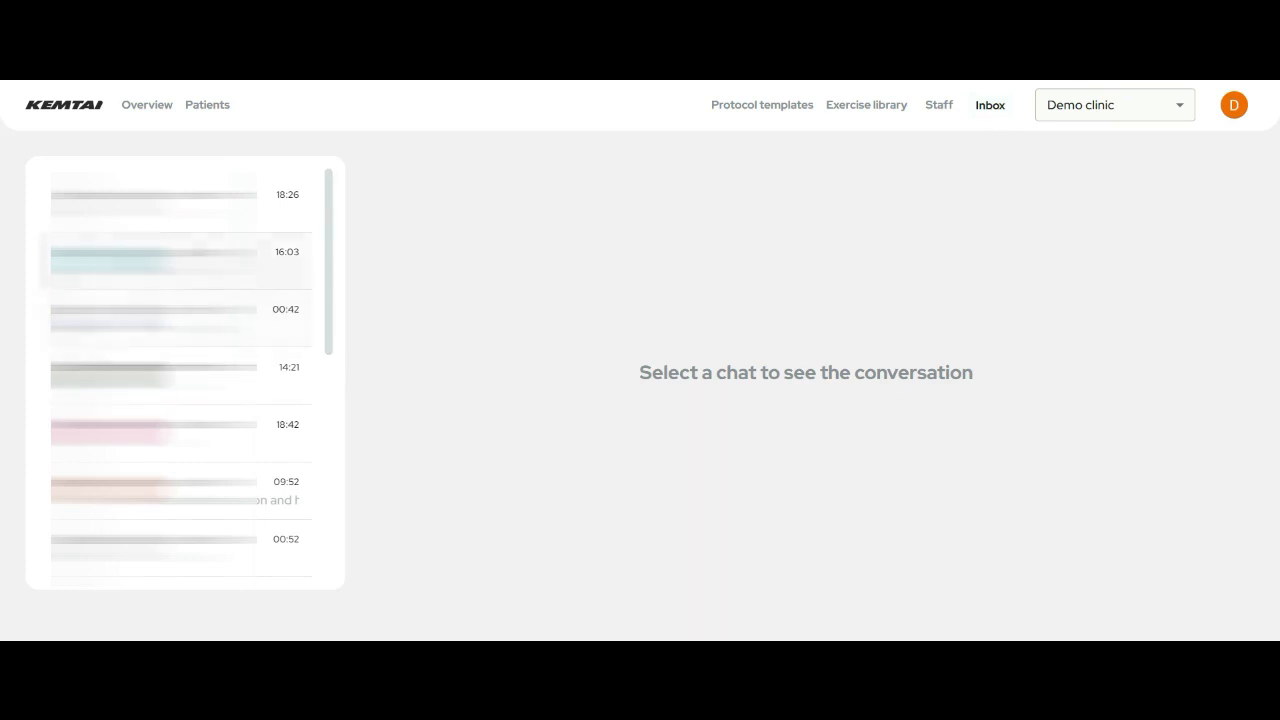
{"action": "scroll", "coordinate": [180, 262], "scroll_direction": "down", "scroll_amount": 5}
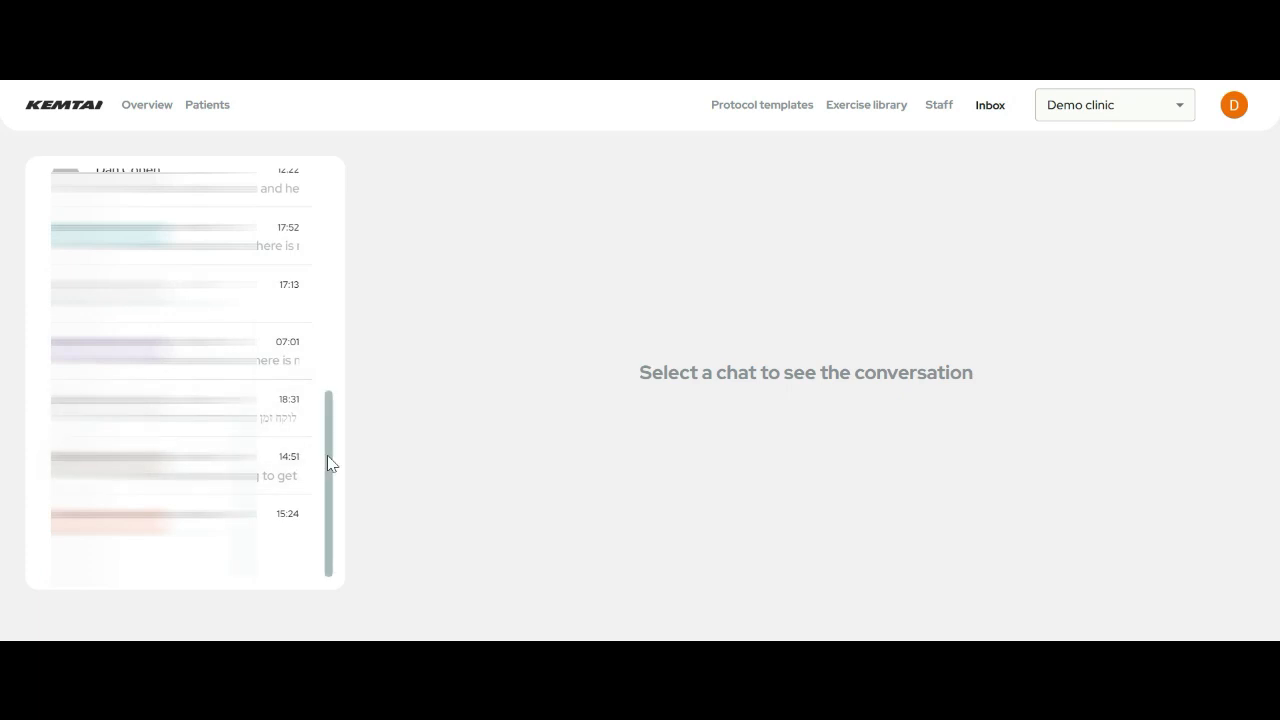
{"action": "left_click_drag", "start_coordinate": [329, 463], "coordinate": [337, 222]}
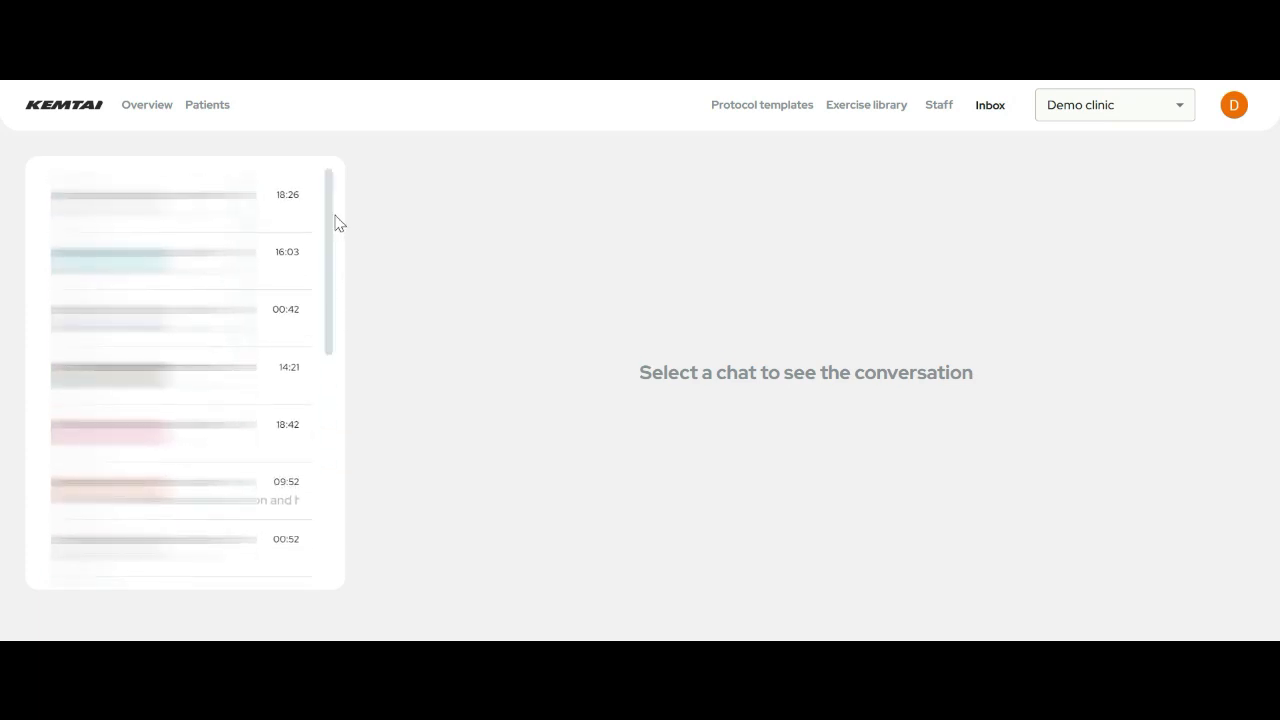
- Open the clinic's Staff list and scroll through it
{"action": "left_click", "coordinate": [935, 106]}
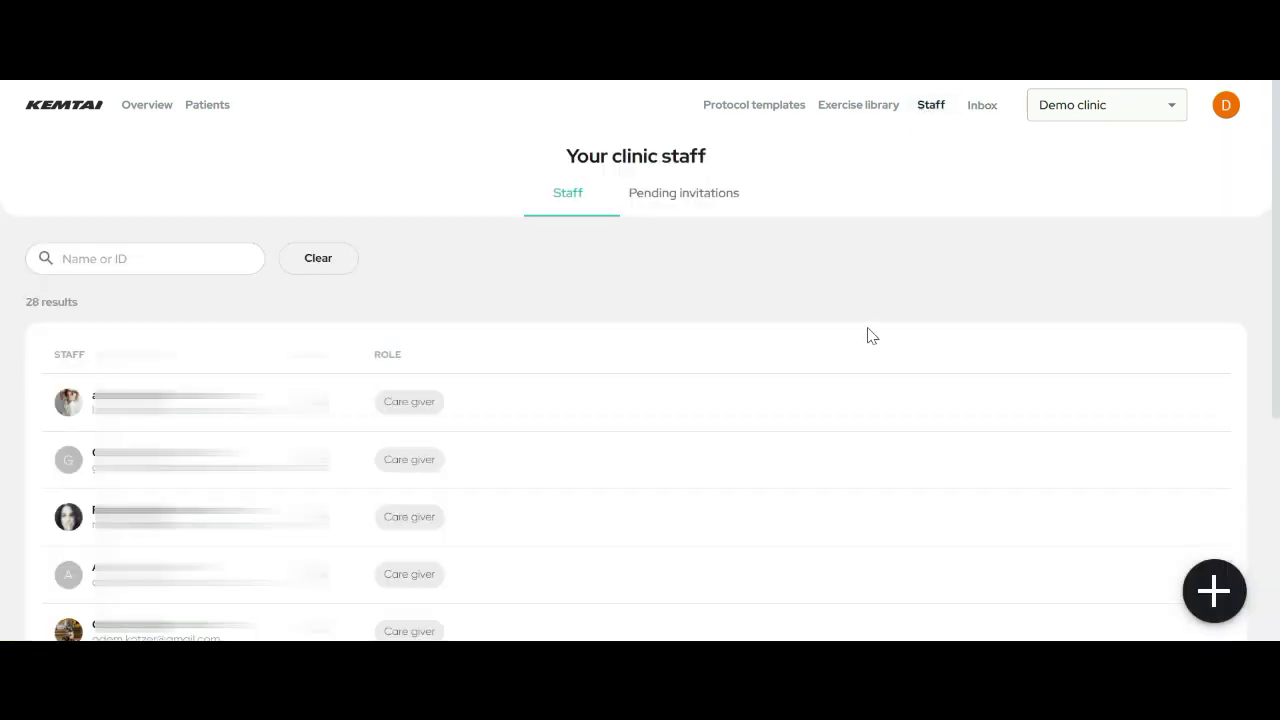
{"action": "scroll", "coordinate": [863, 337], "scroll_direction": "down", "scroll_amount": 4}
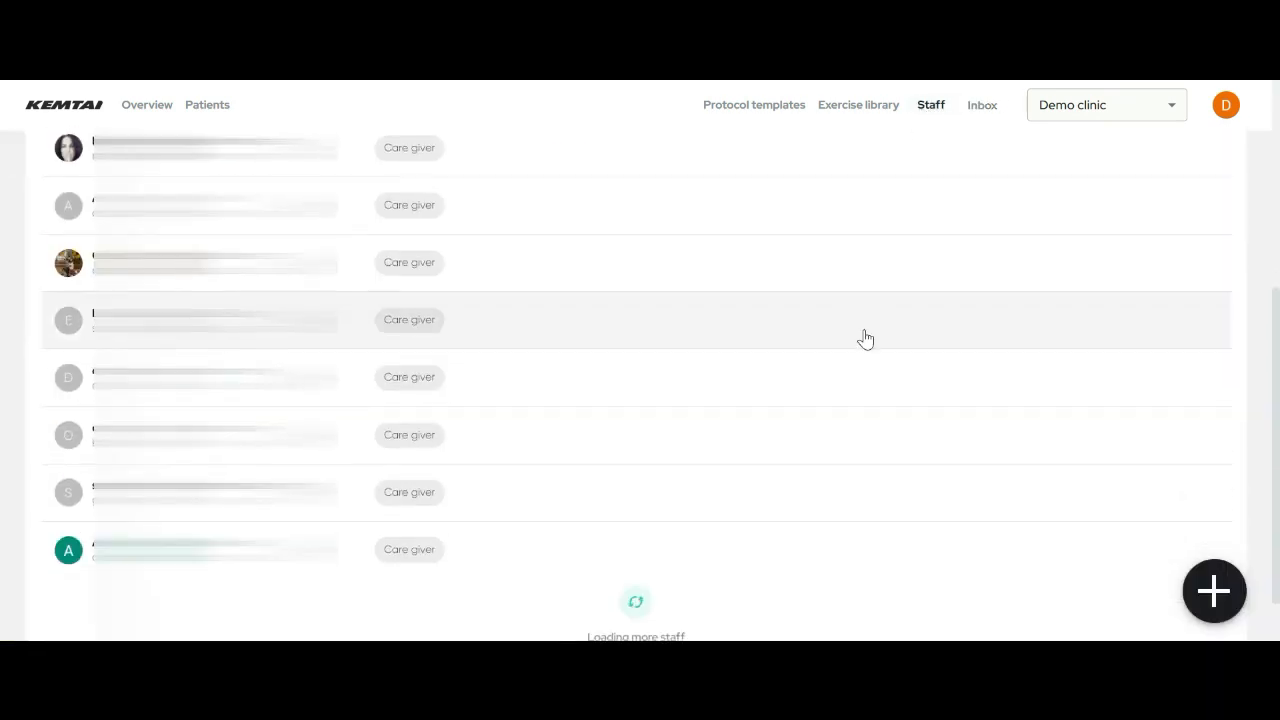
{"action": "scroll", "coordinate": [768, 520], "scroll_direction": "down", "scroll_amount": 1}
{"action": "scroll", "coordinate": [800, 525], "scroll_direction": "down", "scroll_amount": 3}
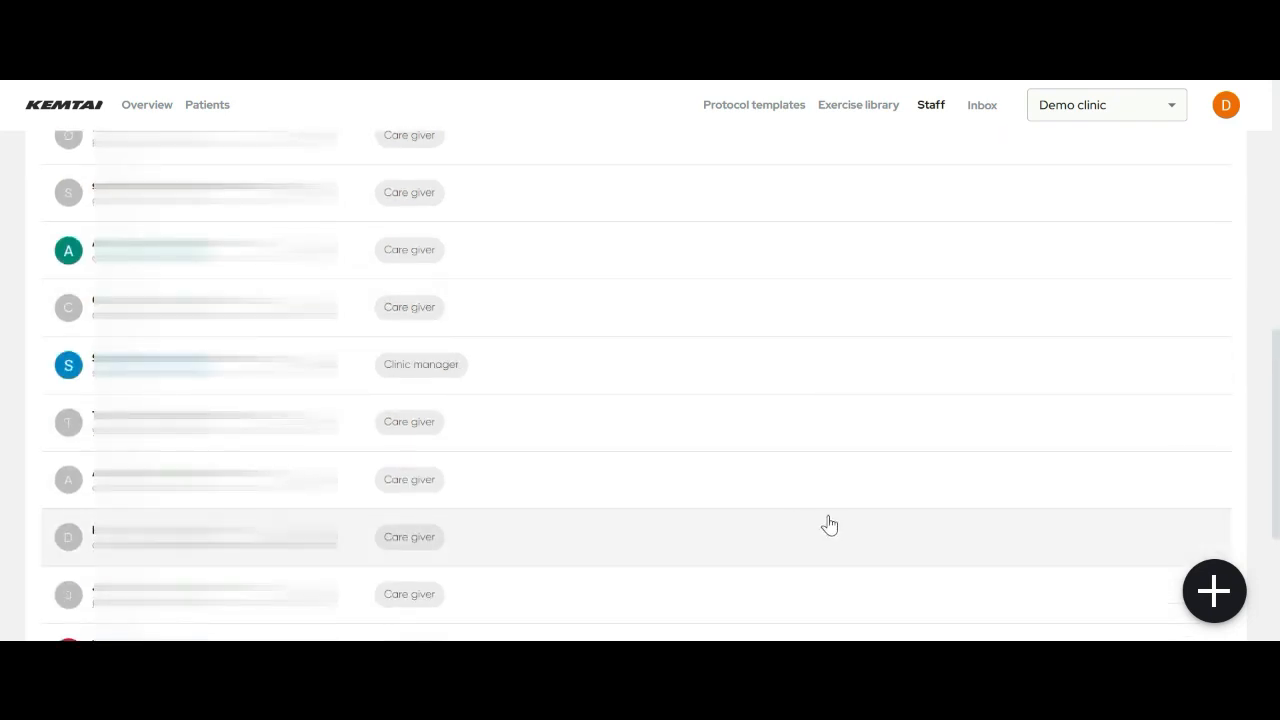
{"action": "scroll", "coordinate": [822, 525], "scroll_direction": "up", "scroll_amount": 2}
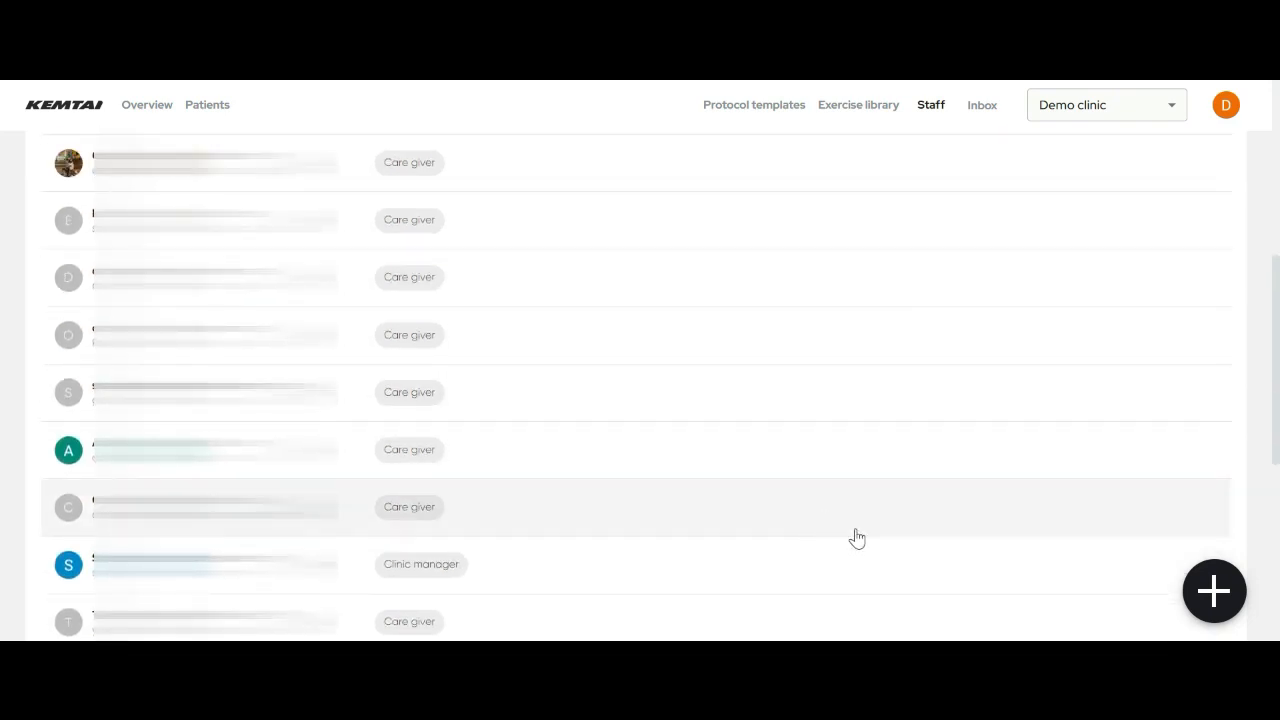
- Open Invite staff, review the roles keeping Care giver, cancel, then show the Overview
{"action": "left_click", "coordinate": [1226, 598]}
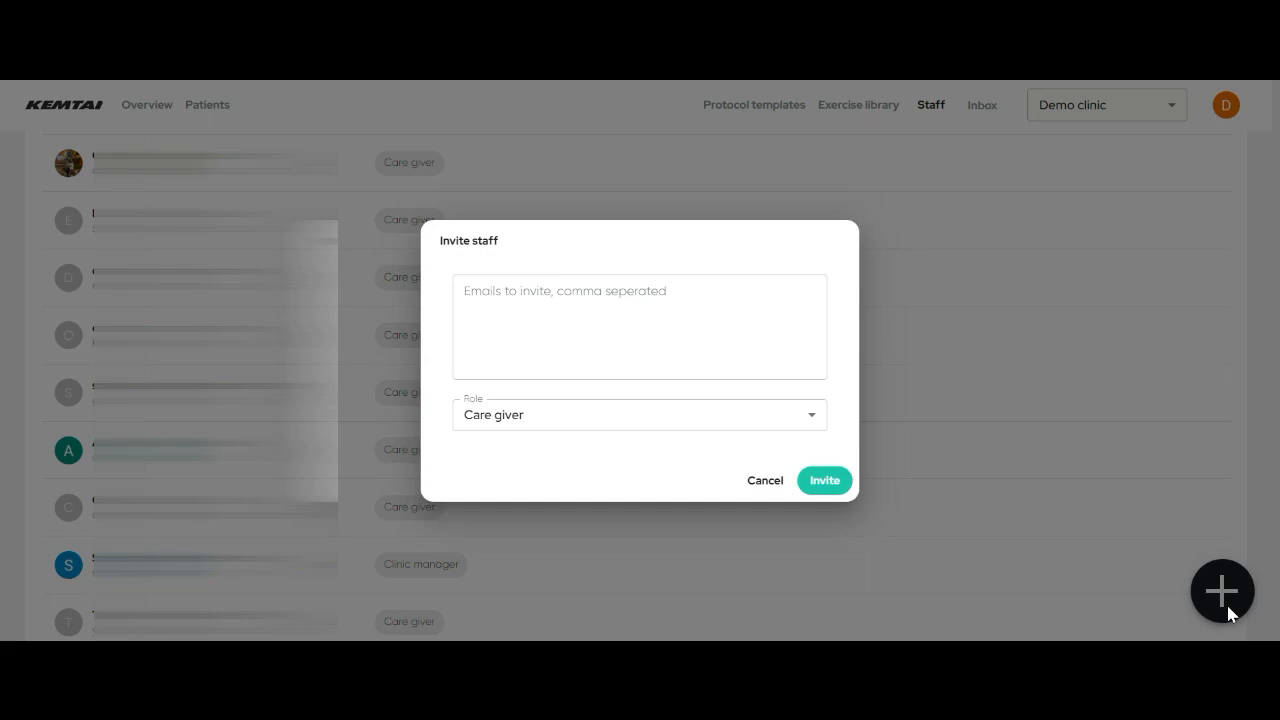
{"action": "left_click", "coordinate": [684, 340]}
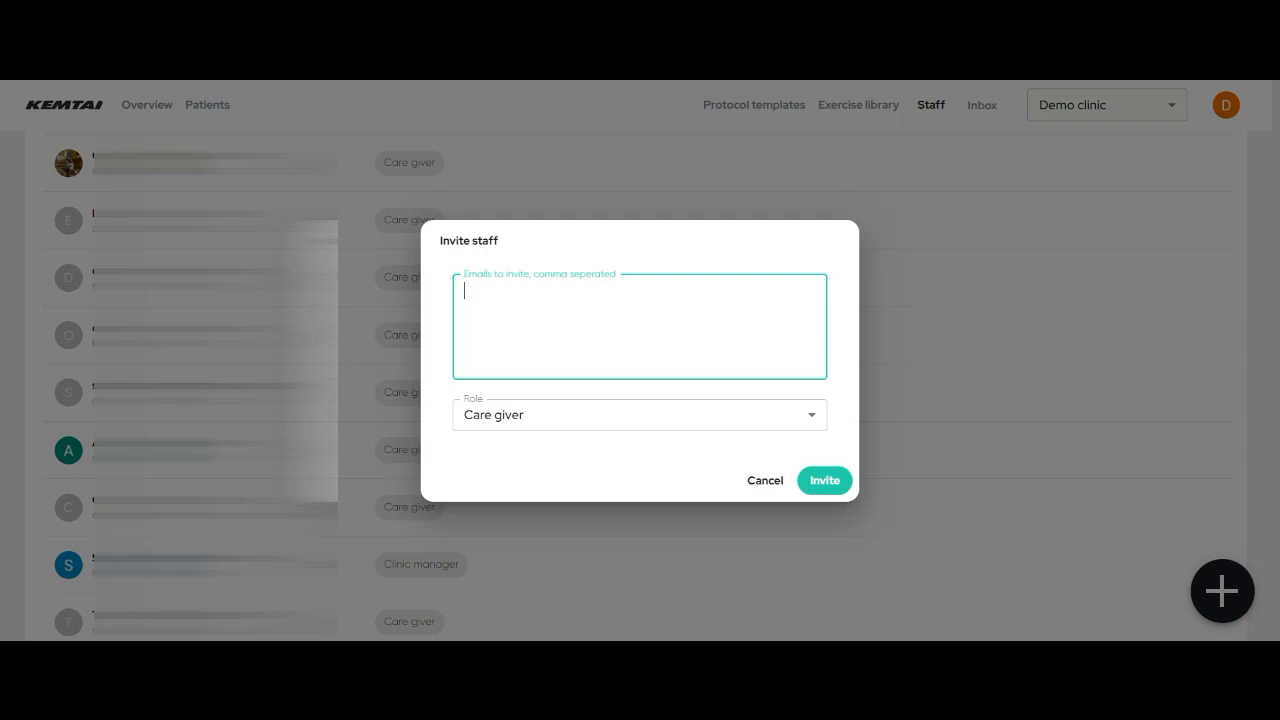
{"action": "left_click", "coordinate": [586, 412]}
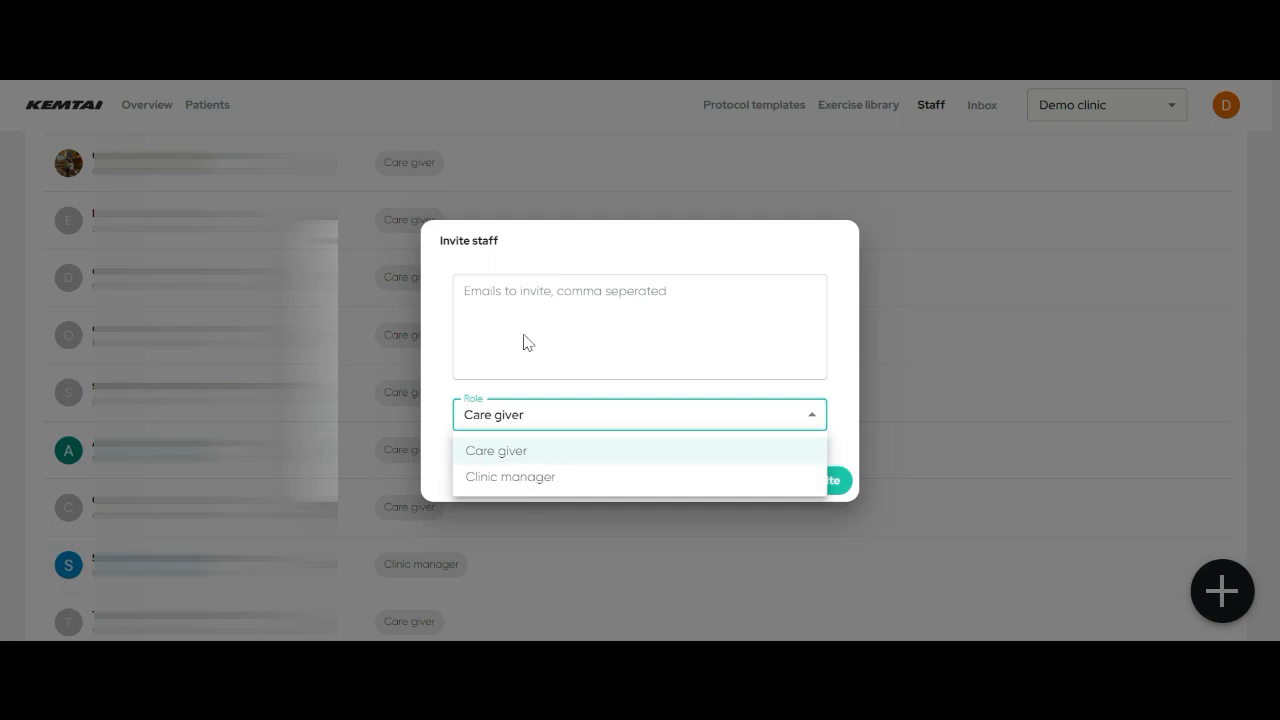
{"action": "left_click", "coordinate": [497, 280]}
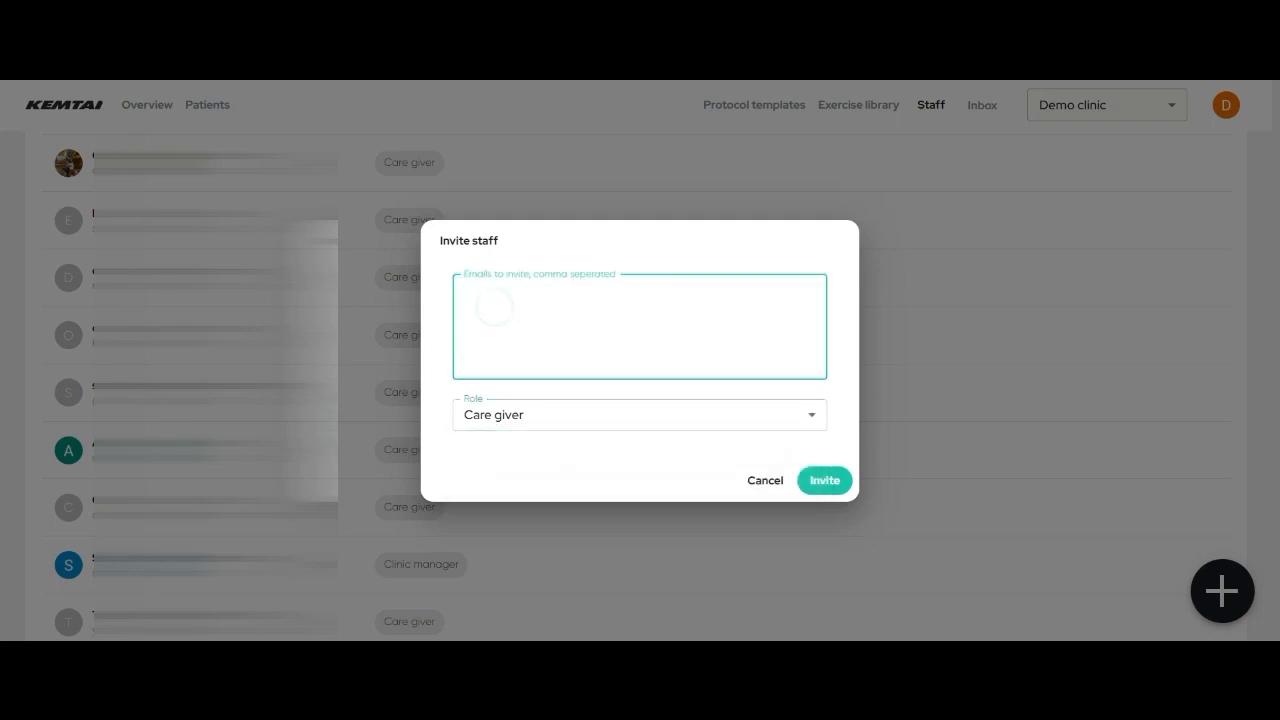
{"action": "left_click", "coordinate": [476, 418]}
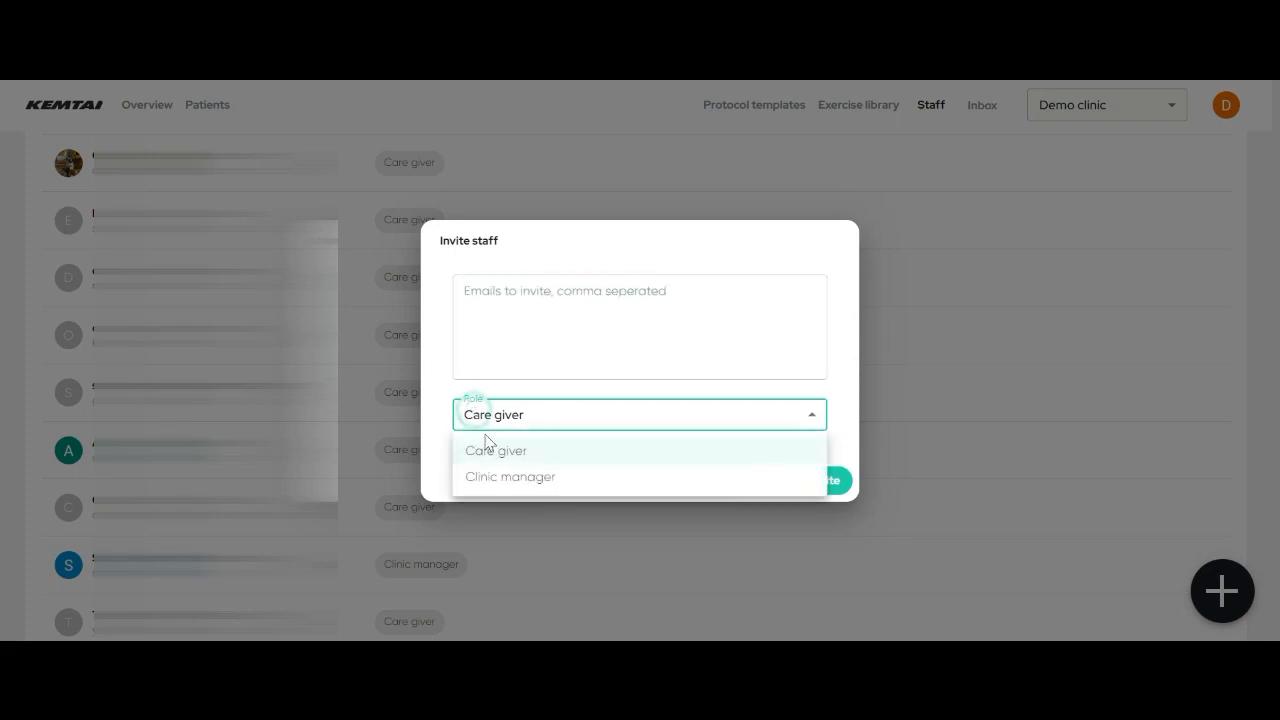
{"action": "left_click", "coordinate": [522, 427]}
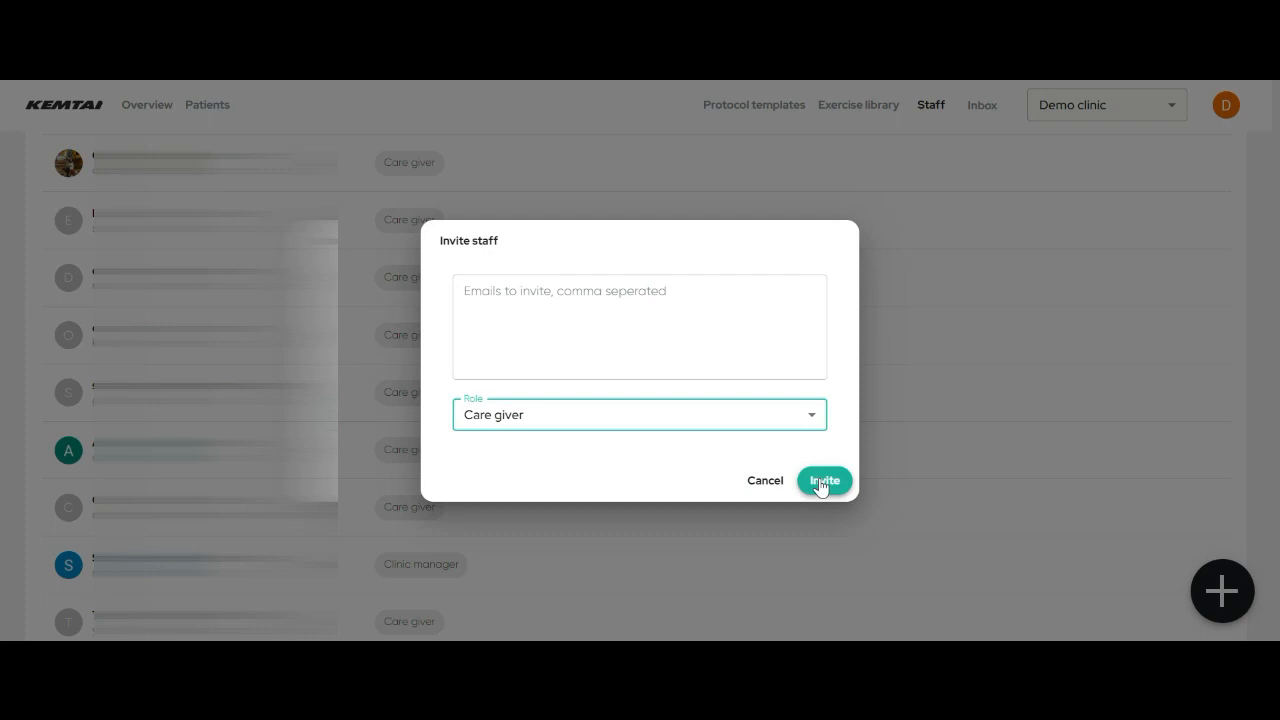
{"action": "left_click", "coordinate": [755, 486]}
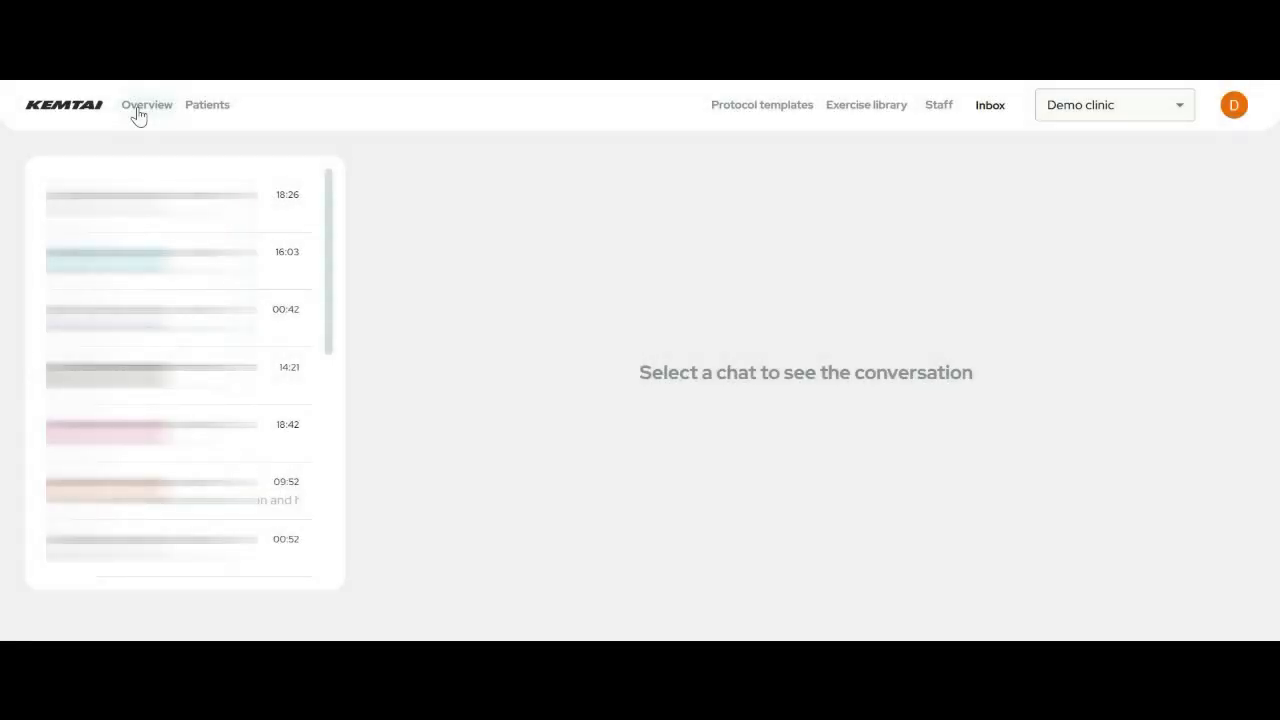
{"action": "left_click", "coordinate": [138, 112]}
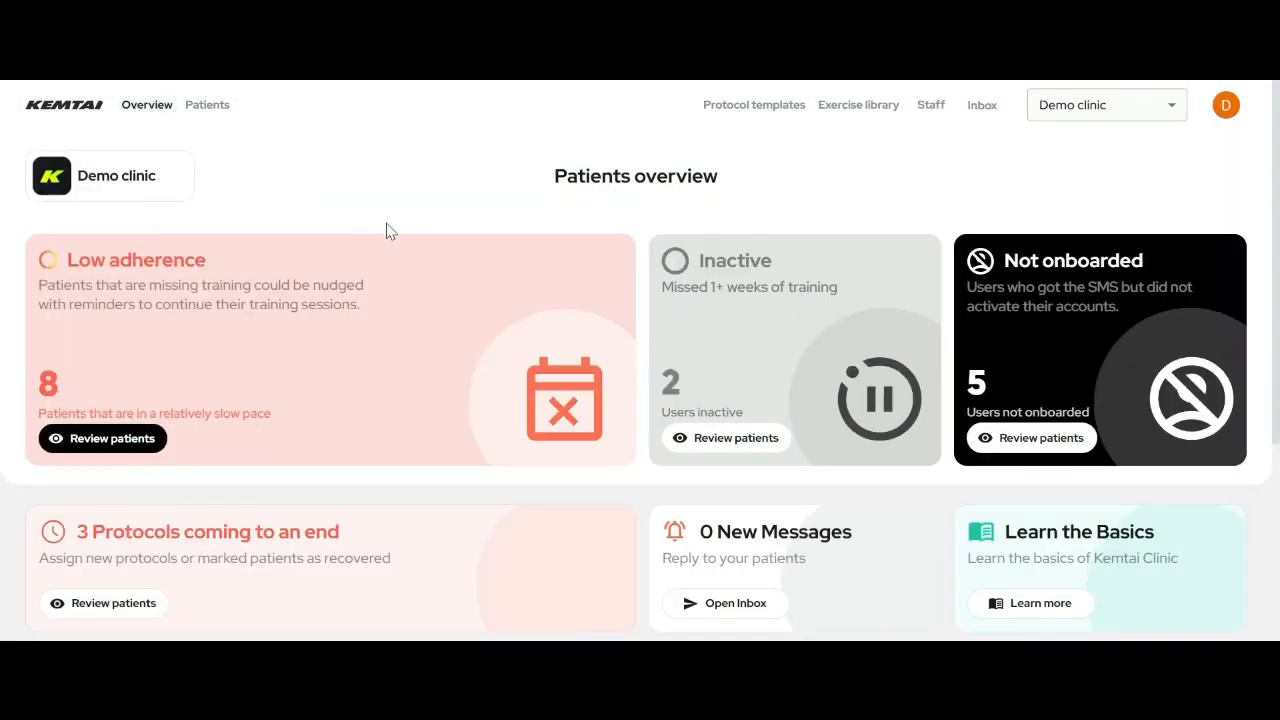